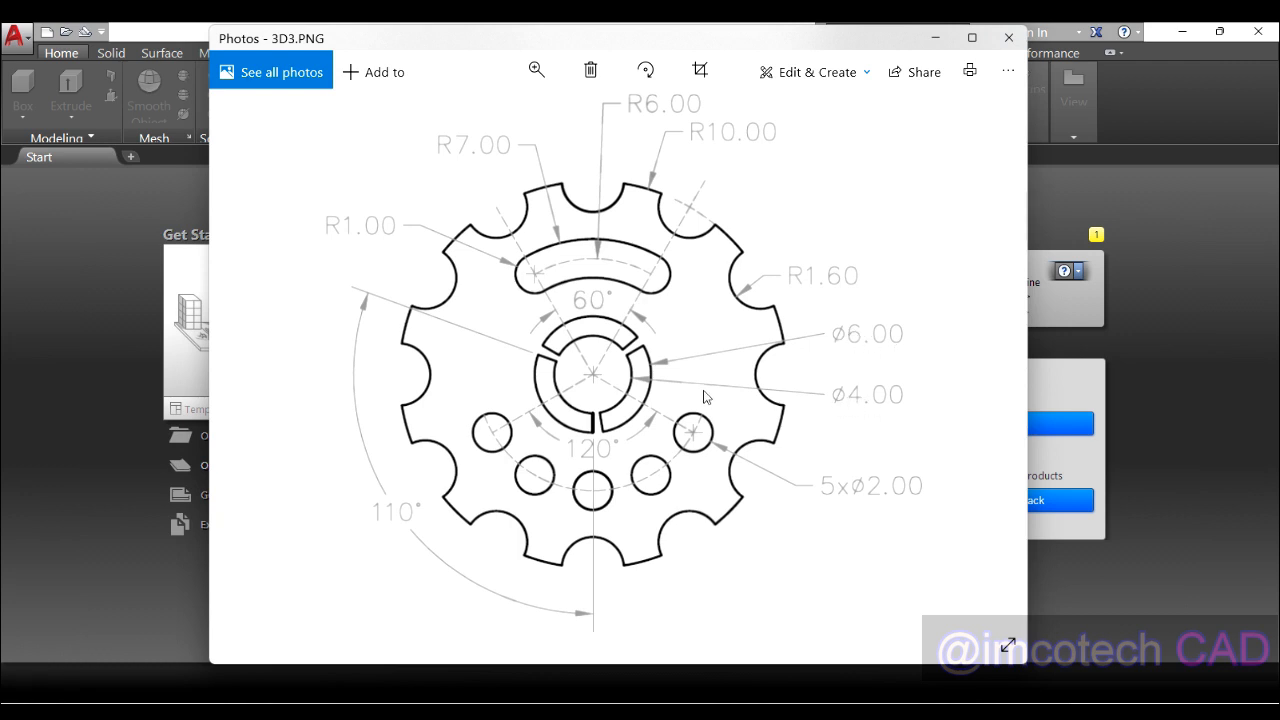
Step: Close the 3D3.PNG reference image and start a new blank drawing
{"action": "left_click", "coordinate": [935, 37]}
{"action": "left_click", "coordinate": [240, 374]}
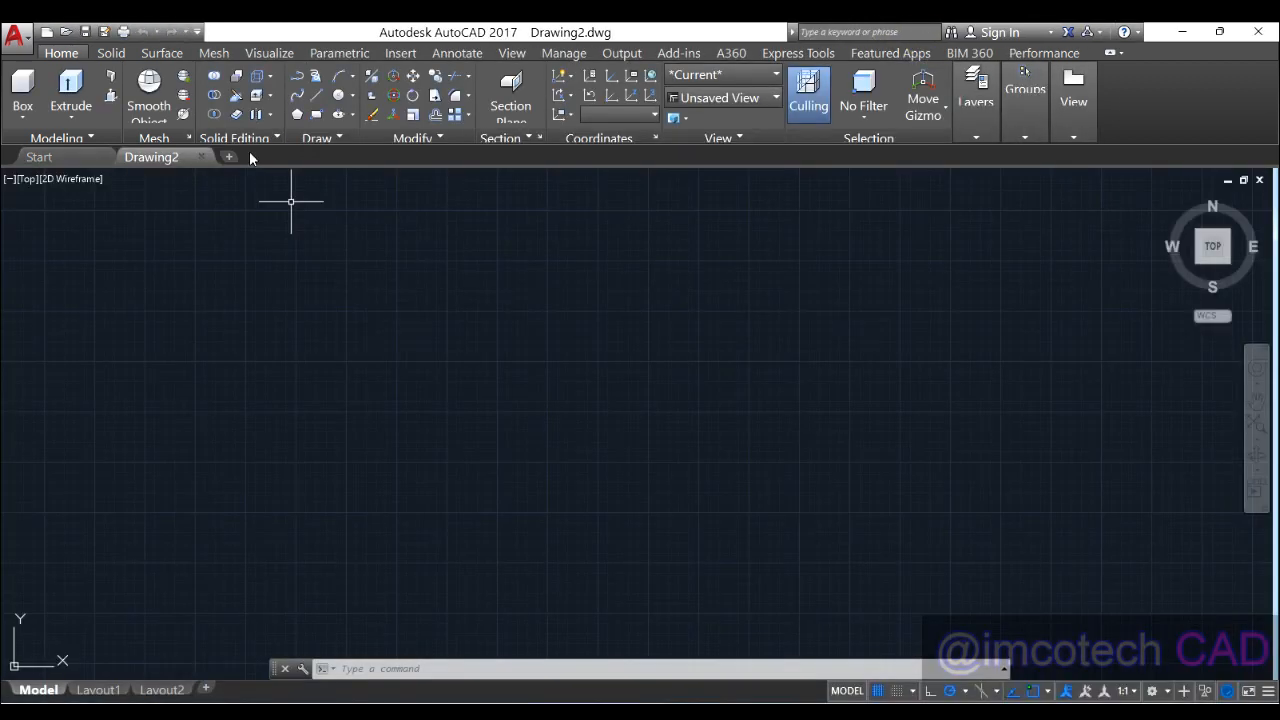
Step: Draw a radius-2 circle by centre and radius, and zoom to fit it
{"action": "left_click", "coordinate": [353, 96]}
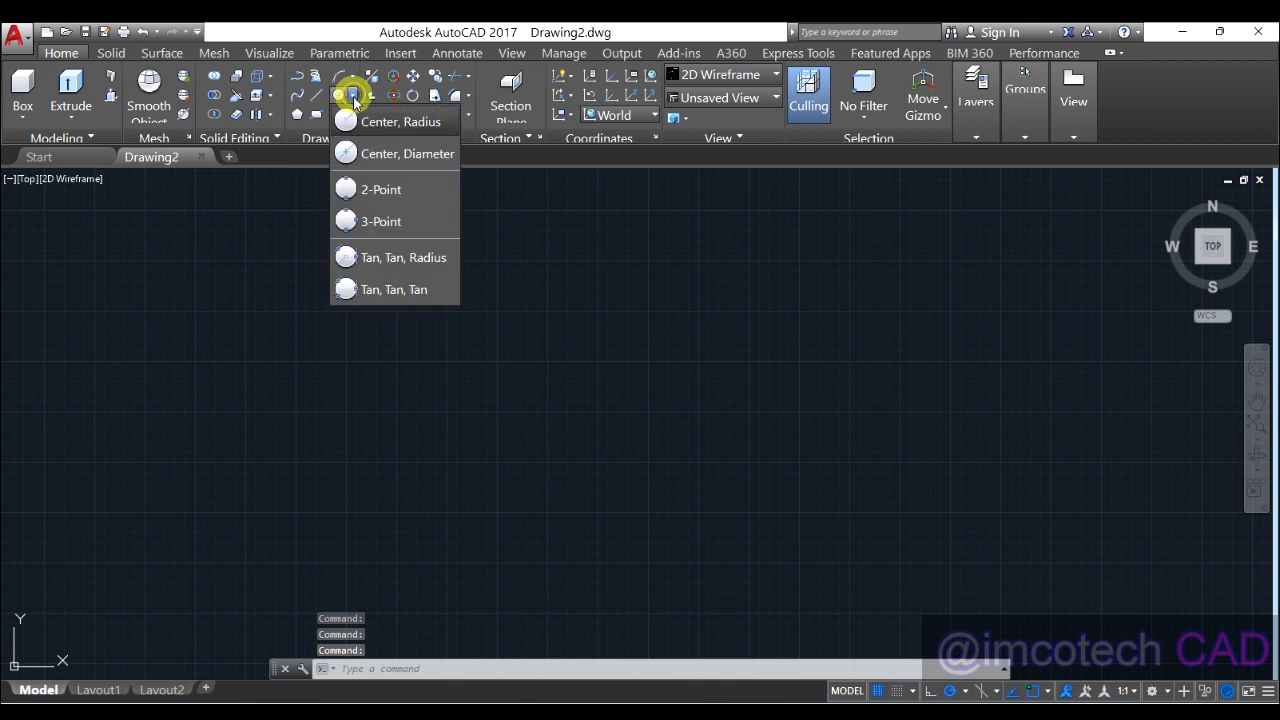
{"action": "left_click", "coordinate": [408, 123]}
{"action": "left_click", "coordinate": [293, 408]}
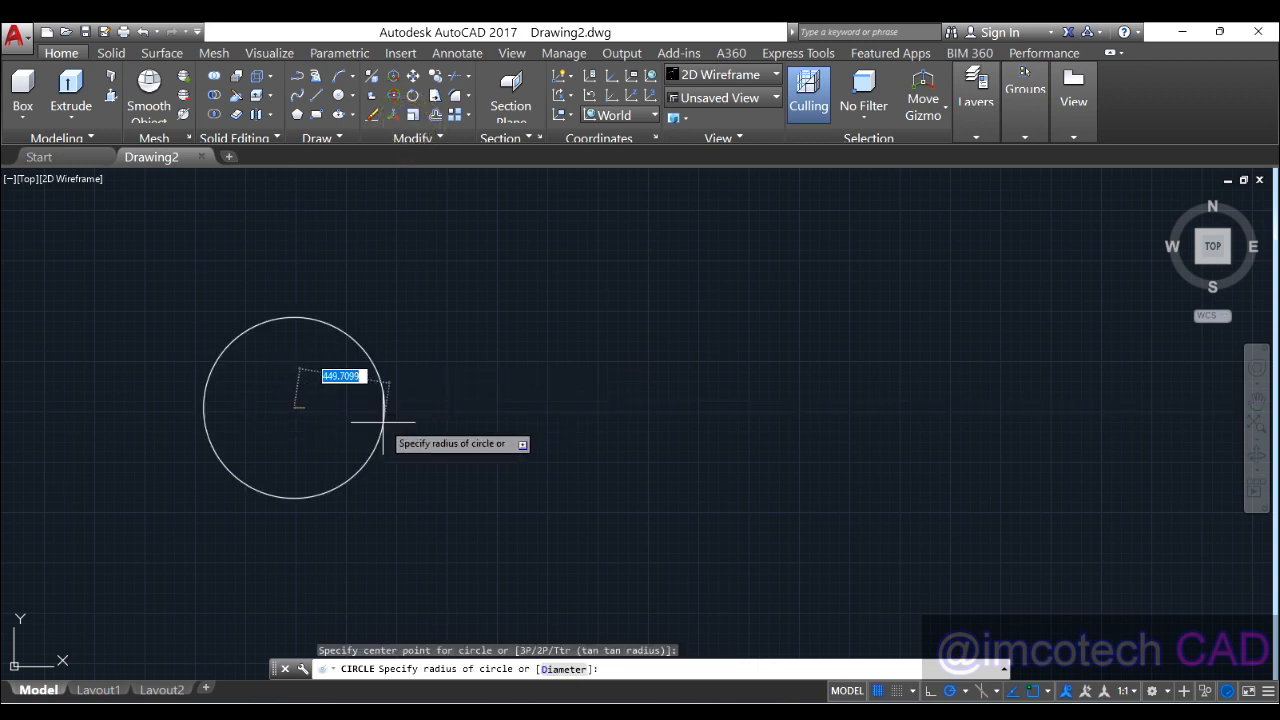
{"action": "type", "text": "2"}
{"action": "key", "text": "Return"}
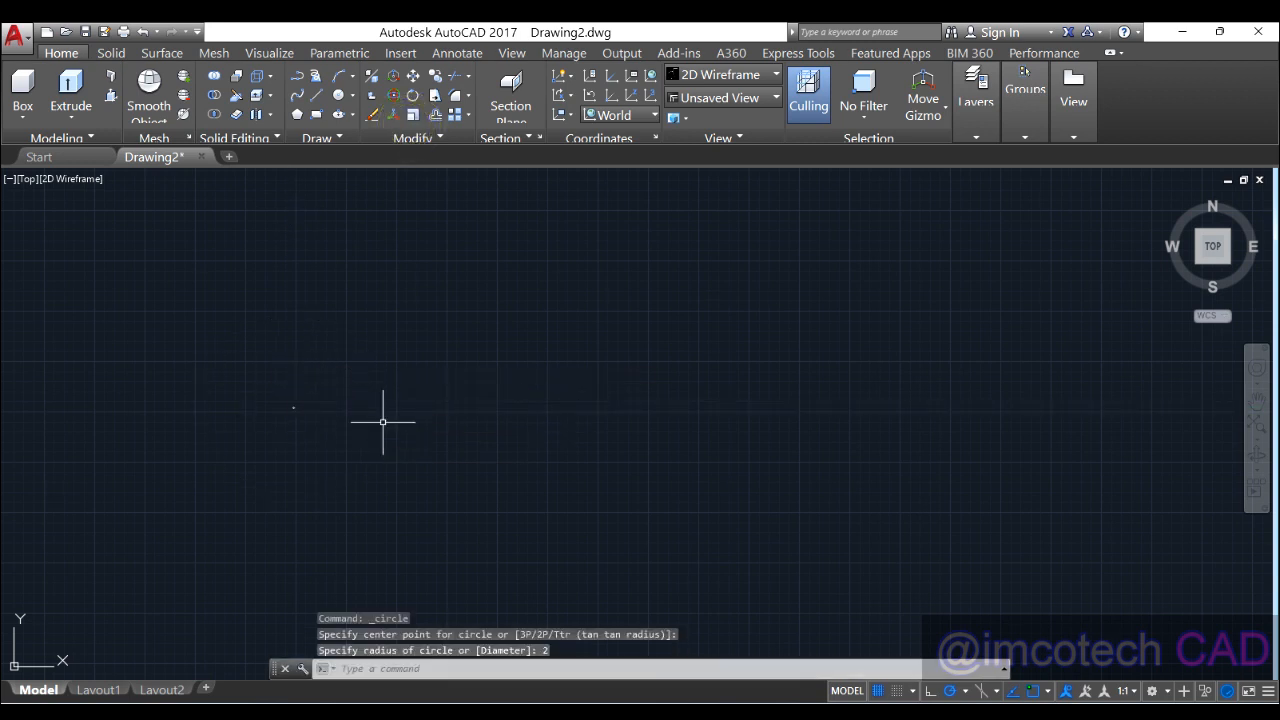
{"action": "middle_click", "coordinate": [298, 410]}
{"action": "middle_click", "coordinate": [298, 410]}
{"action": "scroll", "coordinate": [249, 414], "scroll_direction": "down", "scroll_amount": 3}
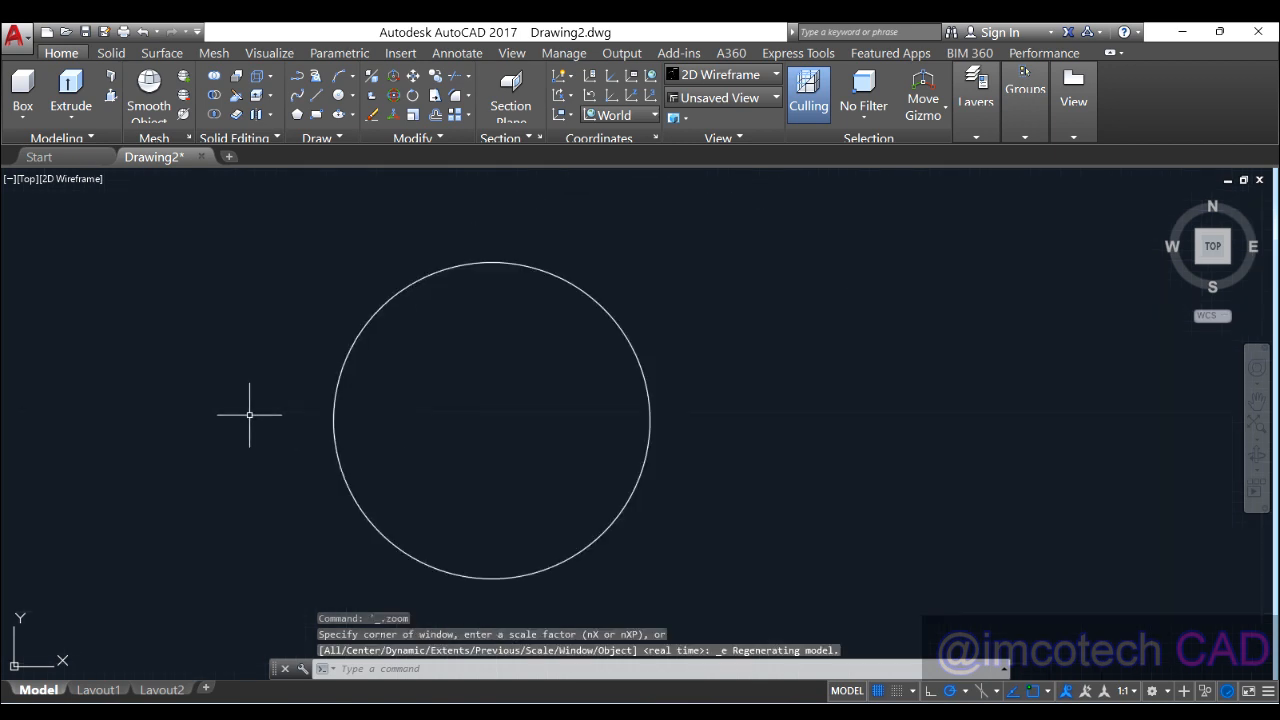
{"action": "scroll", "coordinate": [260, 431], "scroll_direction": "down", "scroll_amount": 3}
{"action": "scroll", "coordinate": [309, 365], "scroll_direction": "up", "scroll_amount": 2}
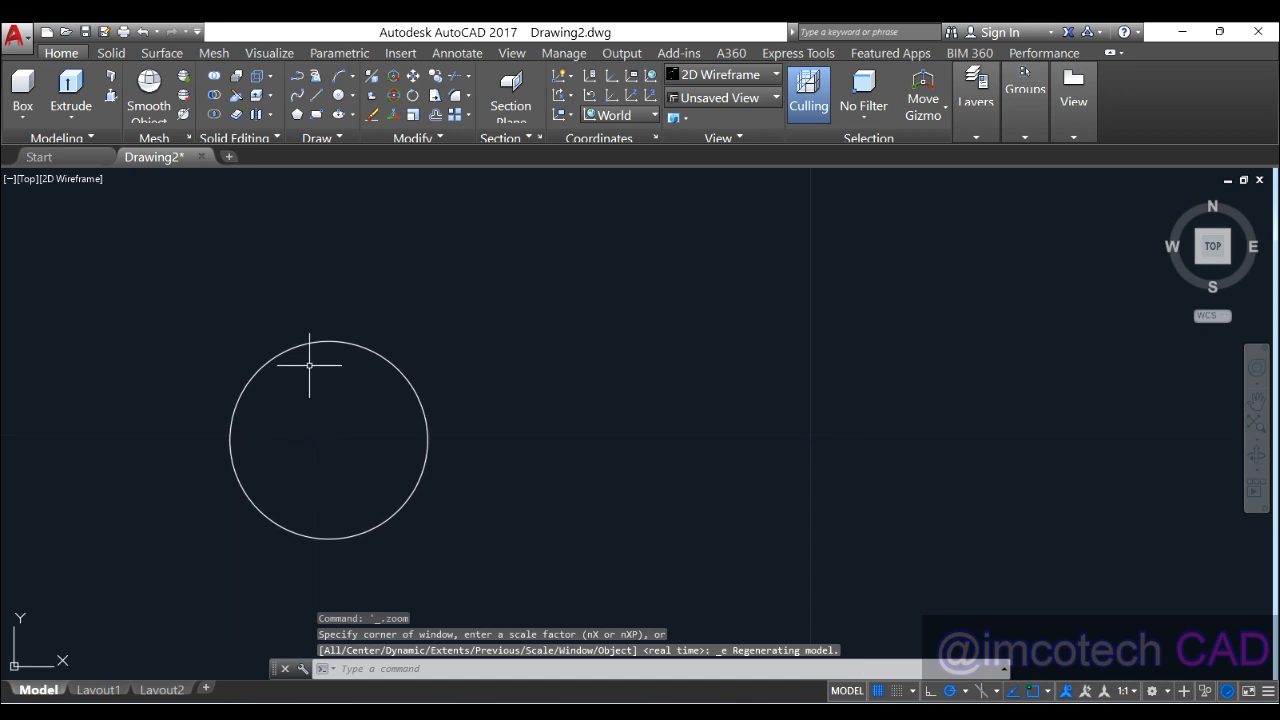
Step: Add a concentric radius-3 circle and bring the 3D3.PNG reference back up
{"action": "left_click", "coordinate": [338, 95]}
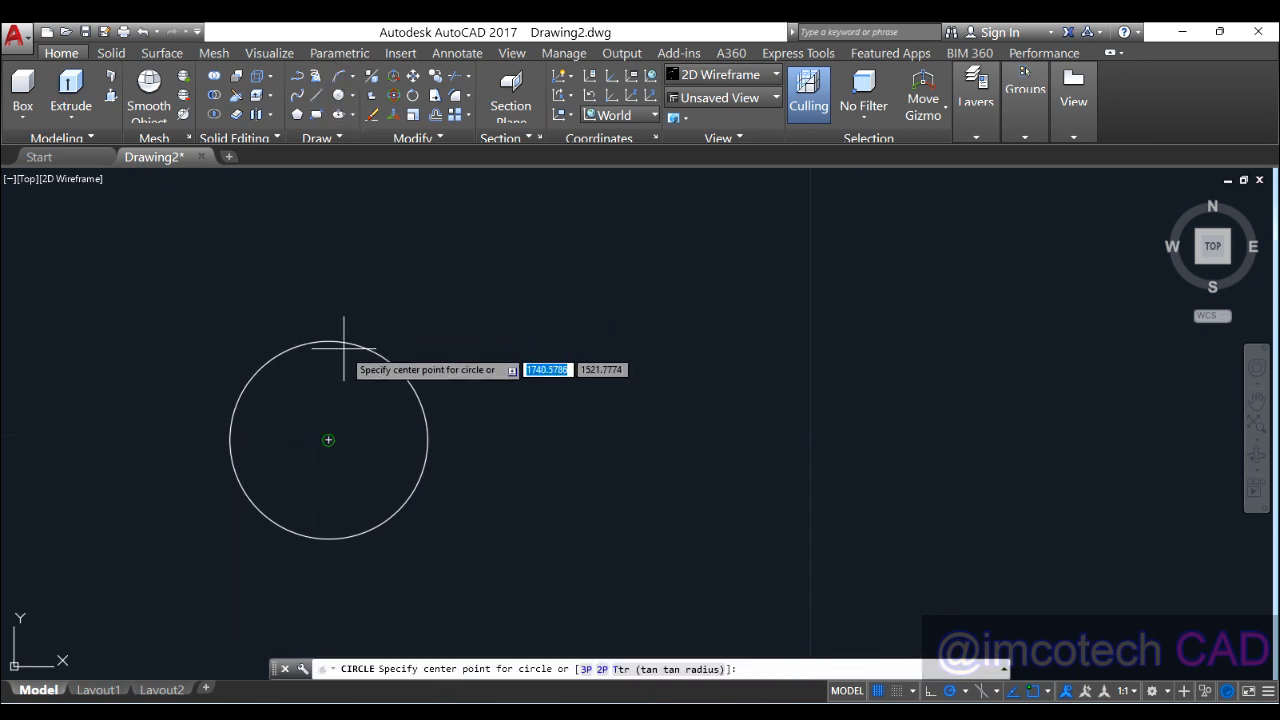
{"action": "left_click", "coordinate": [326, 440]}
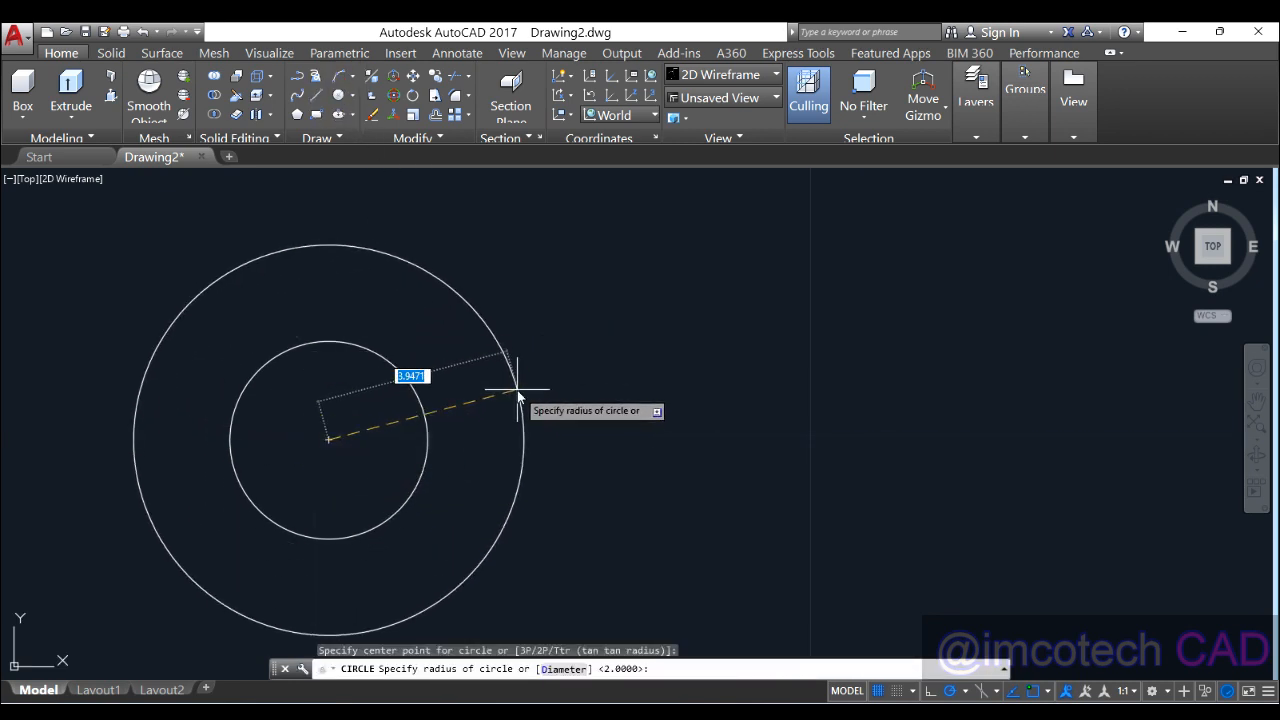
{"action": "type", "text": "3"}
{"action": "key", "text": "Return"}
{"action": "scroll", "coordinate": [585, 390], "scroll_direction": "down", "scroll_amount": 2}
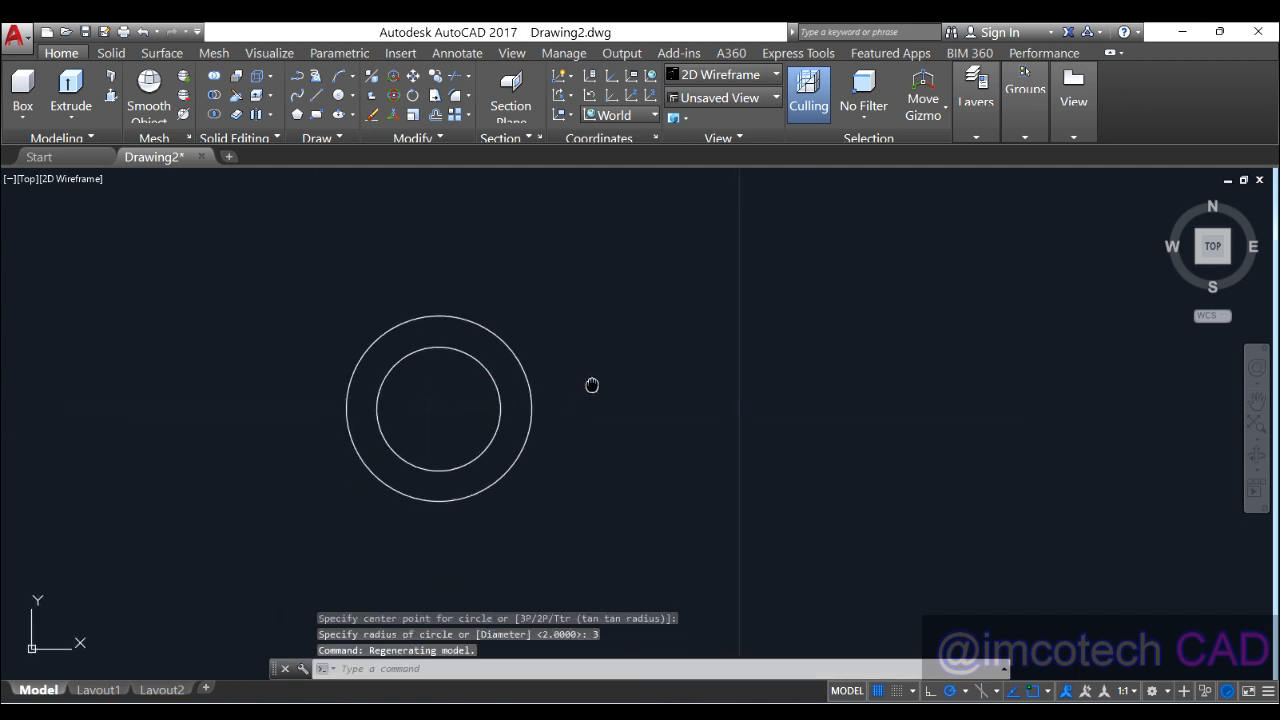
{"action": "left_click", "coordinate": [817, 708]}
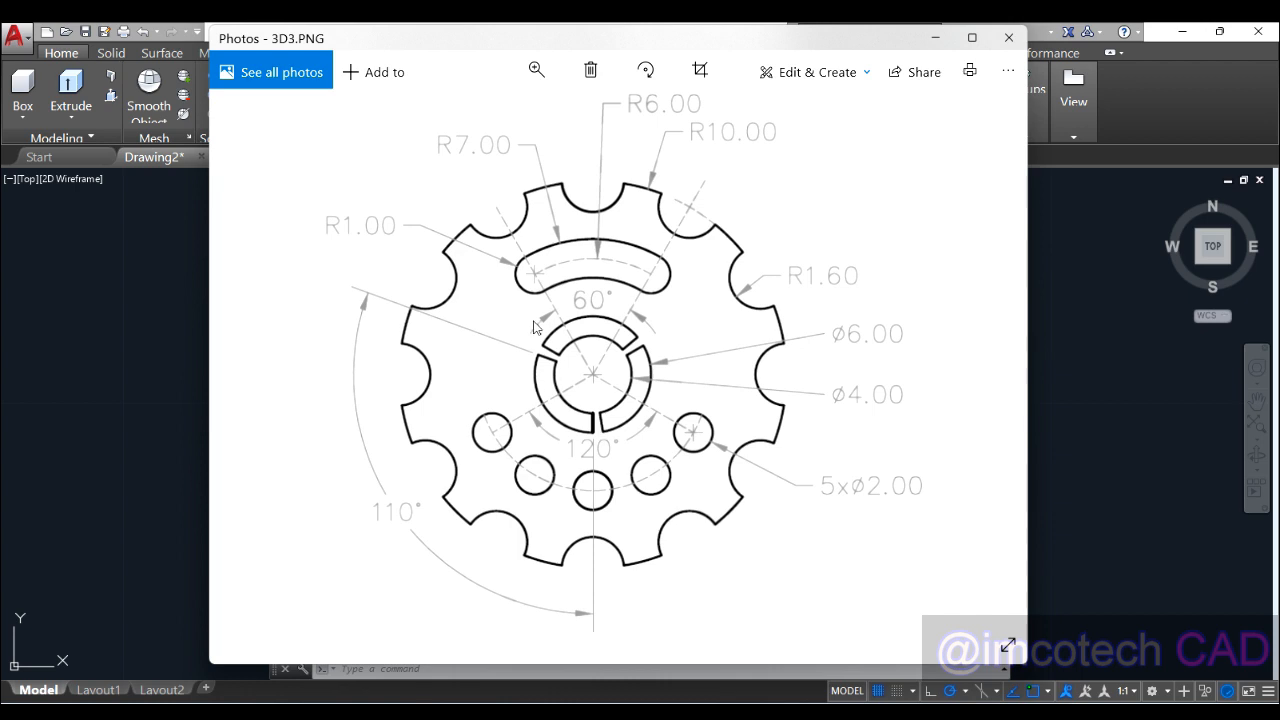
Step: Minimize the 3D3.PNG Photos window to show the radius-2 and radius-3 circles
{"action": "left_click", "coordinate": [937, 40]}
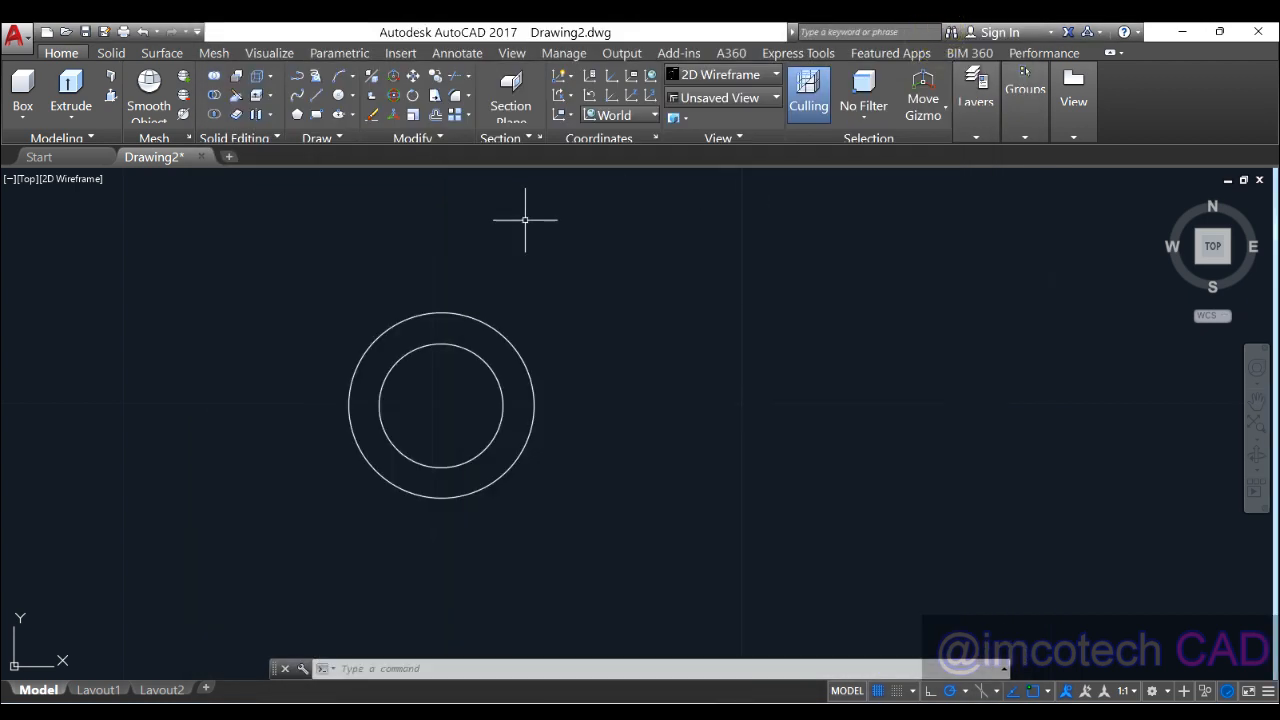
Step: Place a vertical construction line through the shared centre of the radius-2 and radius-3 circles
{"action": "left_click", "coordinate": [322, 138]}
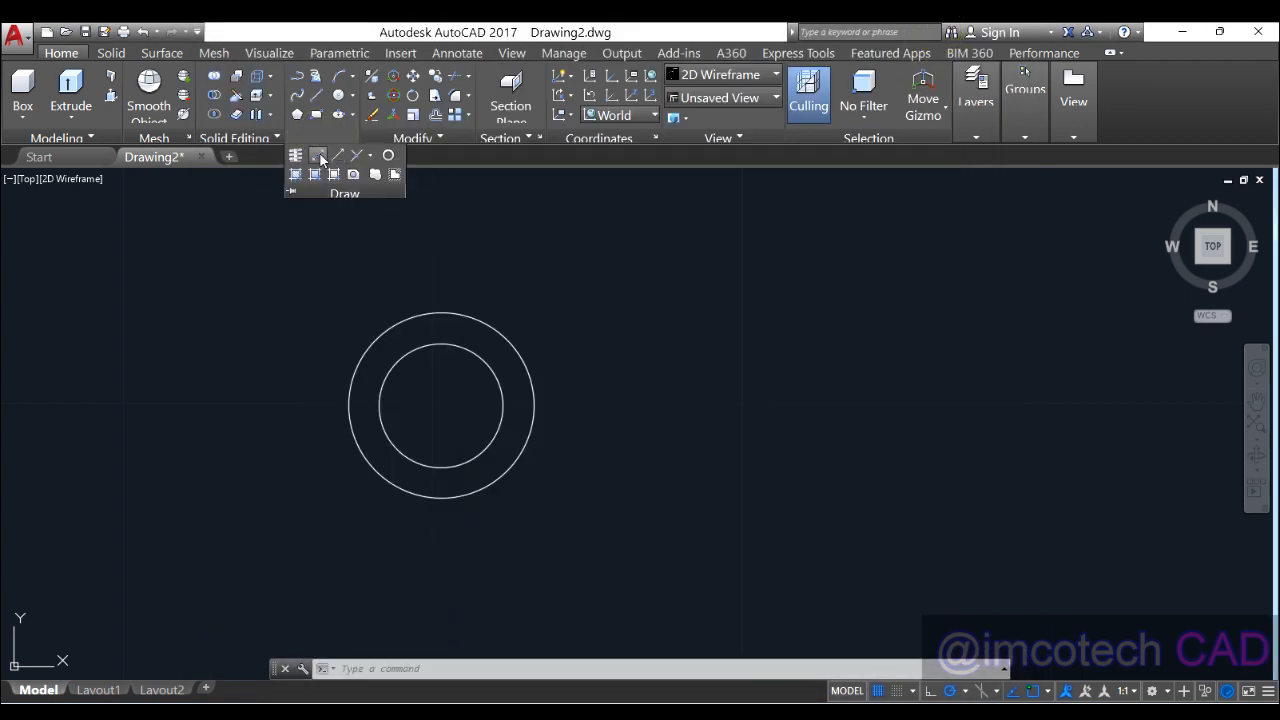
{"action": "left_click", "coordinate": [317, 155]}
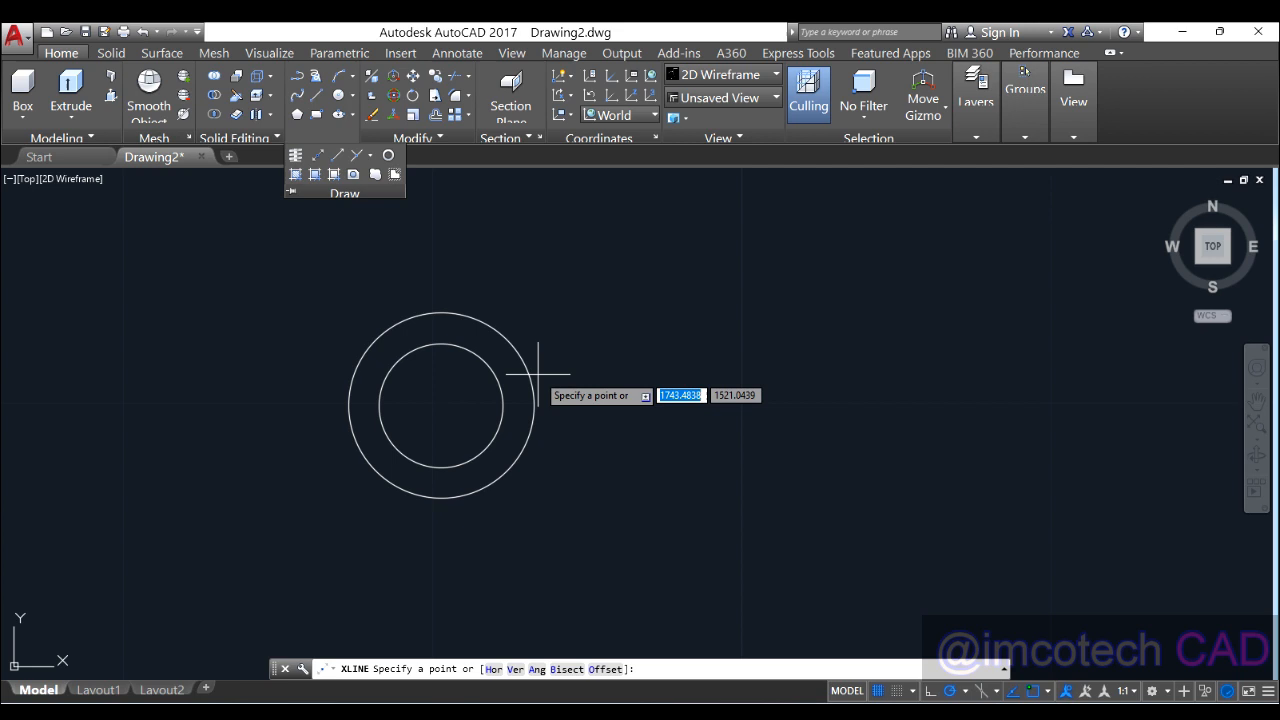
{"action": "left_click", "coordinate": [441, 405]}
{"action": "left_click", "coordinate": [441, 321]}
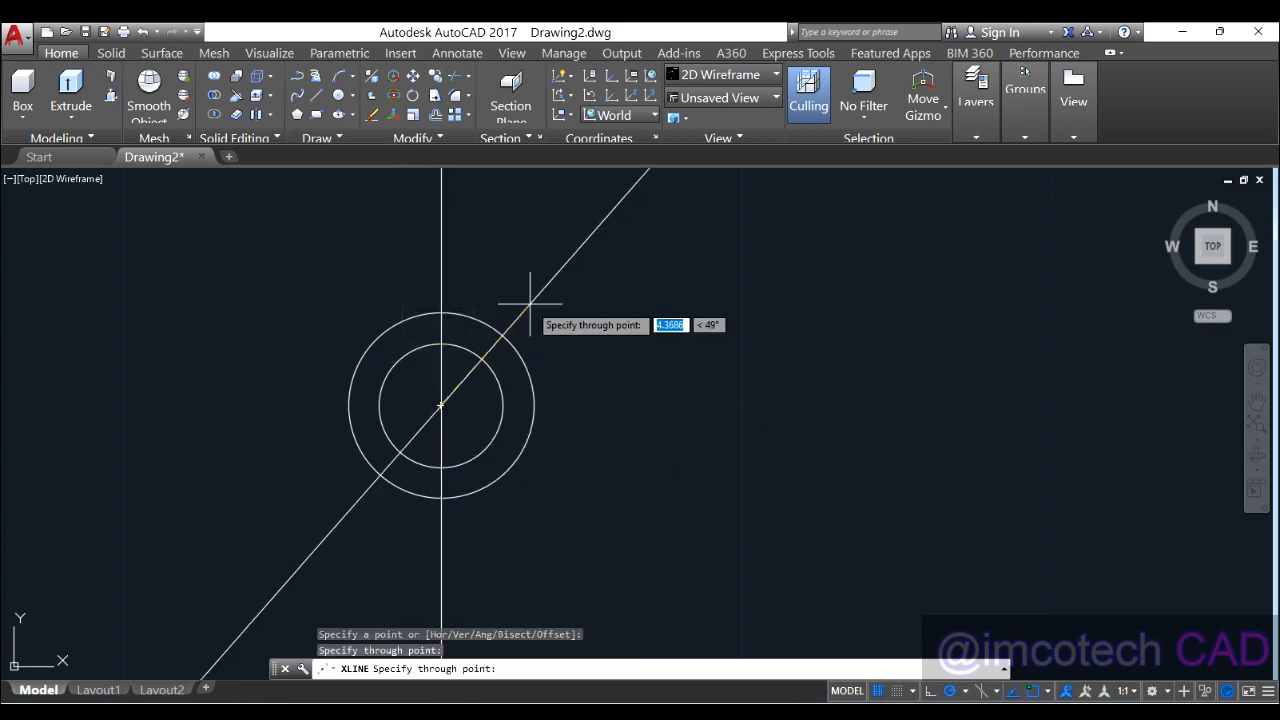
{"action": "key", "text": "Return"}
{"action": "scroll", "coordinate": [414, 394], "scroll_direction": "up", "scroll_amount": 5}
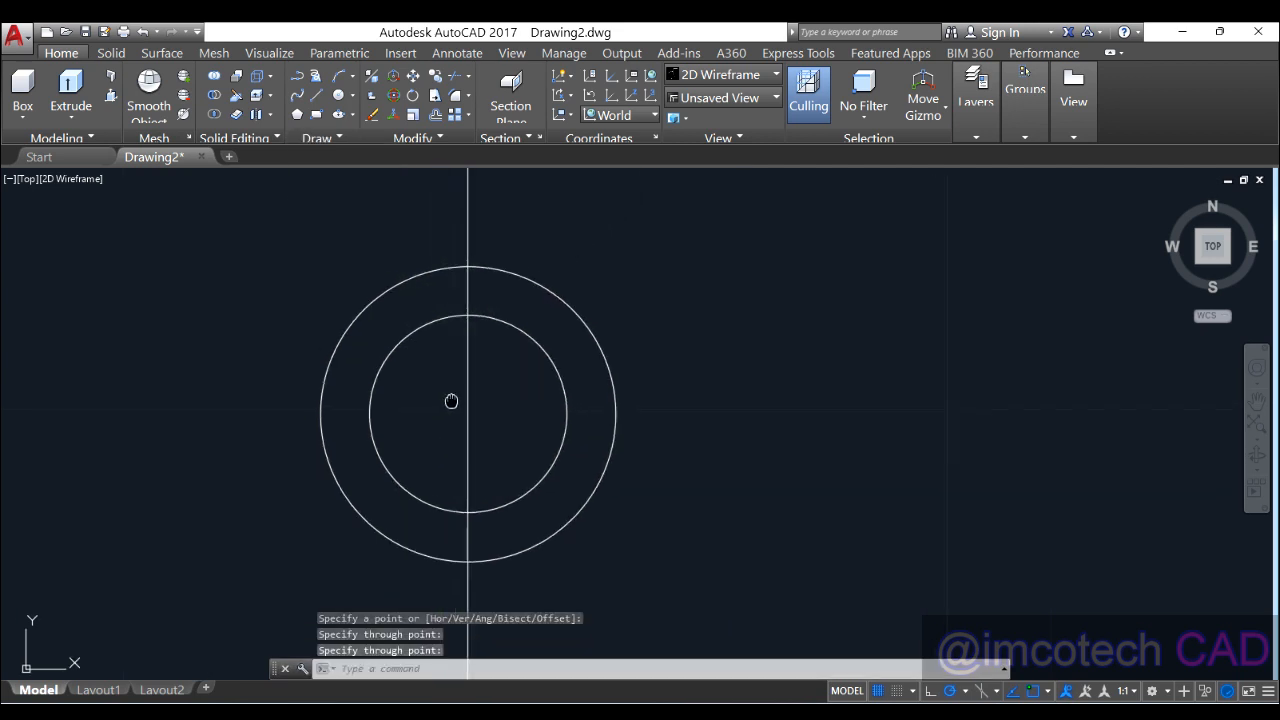
{"action": "scroll", "coordinate": [395, 255], "scroll_direction": "down", "scroll_amount": 2}
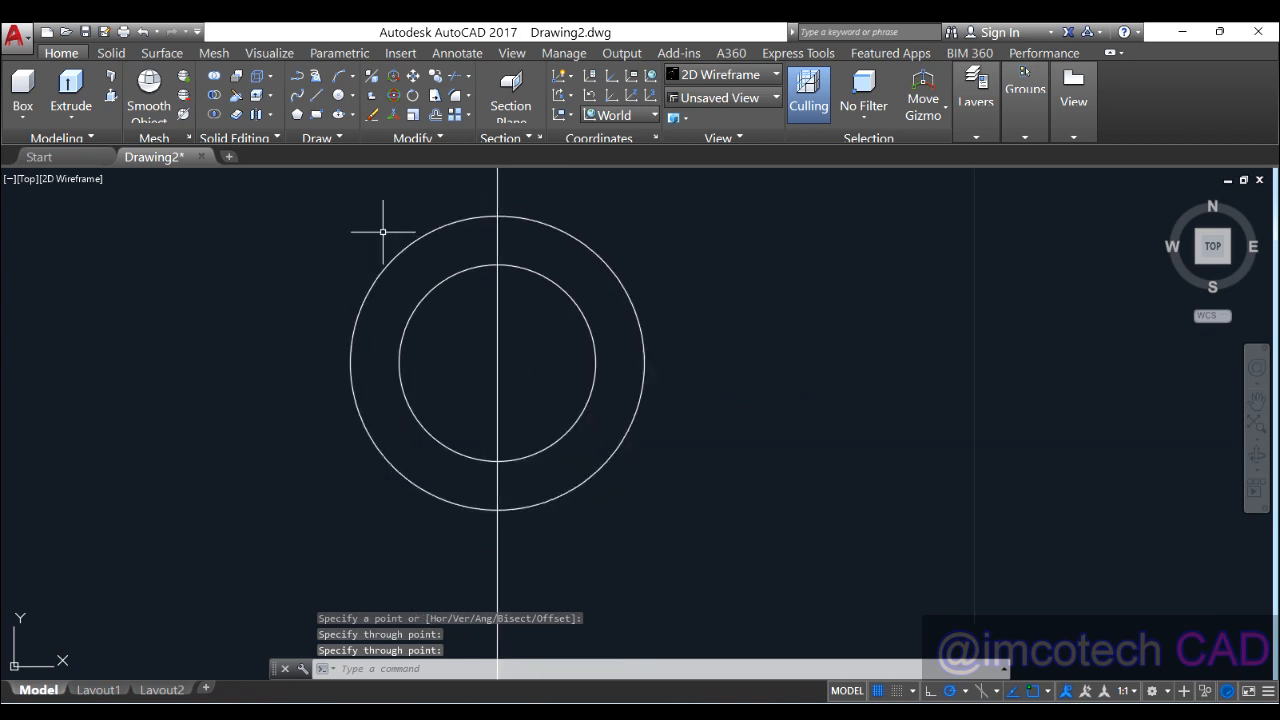
{"action": "left_click", "coordinate": [317, 97]}
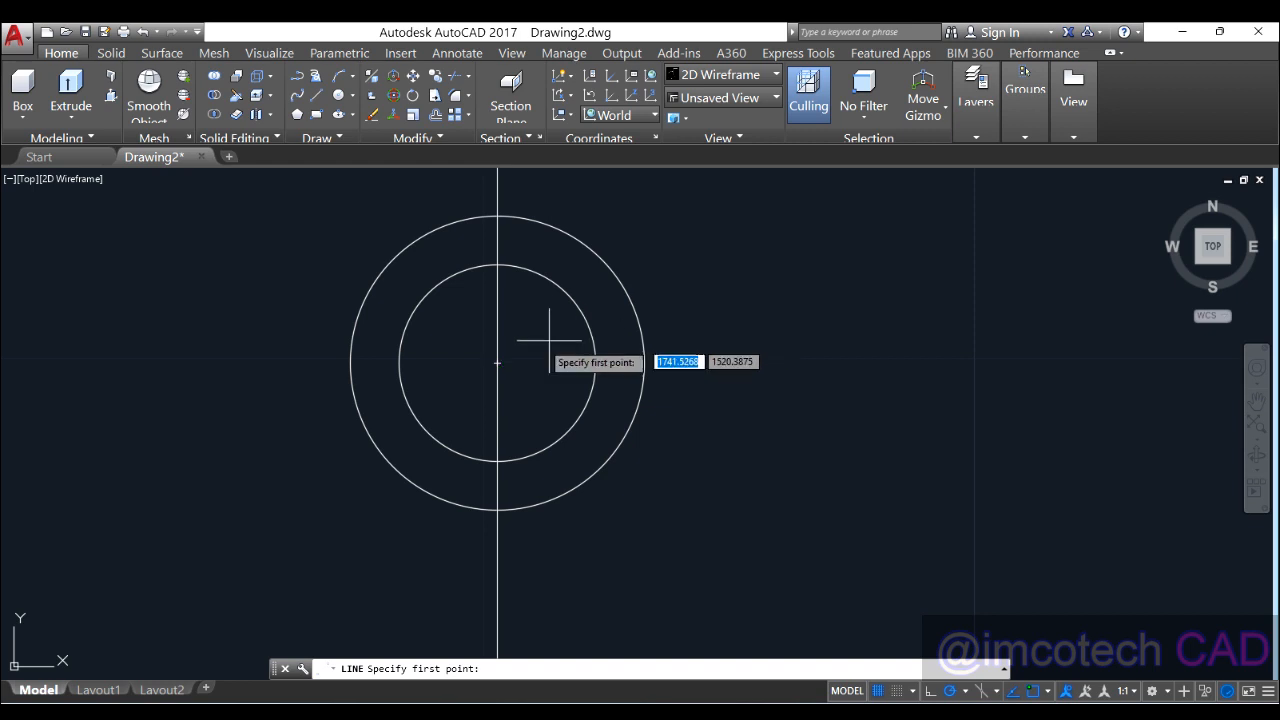
Step: Draw a line 8 units long at 160° from the circles' centre
{"action": "left_click", "coordinate": [497, 363]}
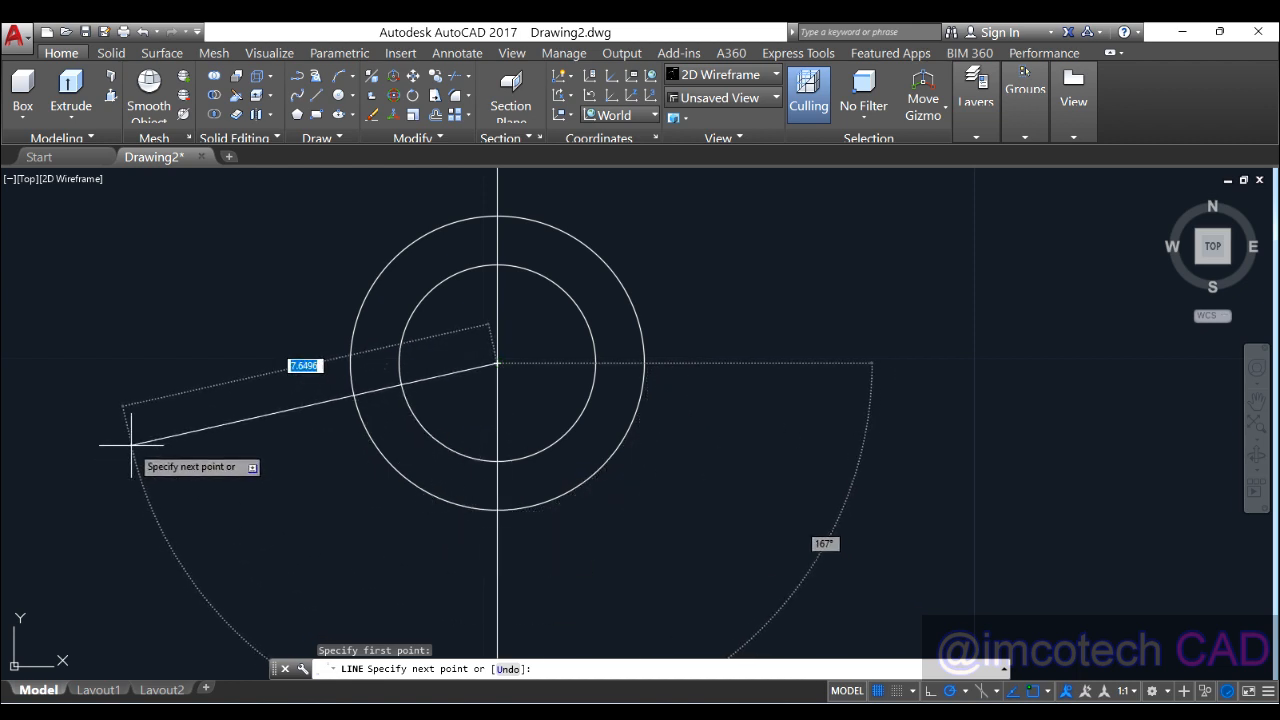
{"action": "scroll", "coordinate": [413, 485], "scroll_direction": "down", "scroll_amount": 2}
{"action": "middle_click_drag", "start_coordinate": [413, 485], "coordinate": [598, 470]}
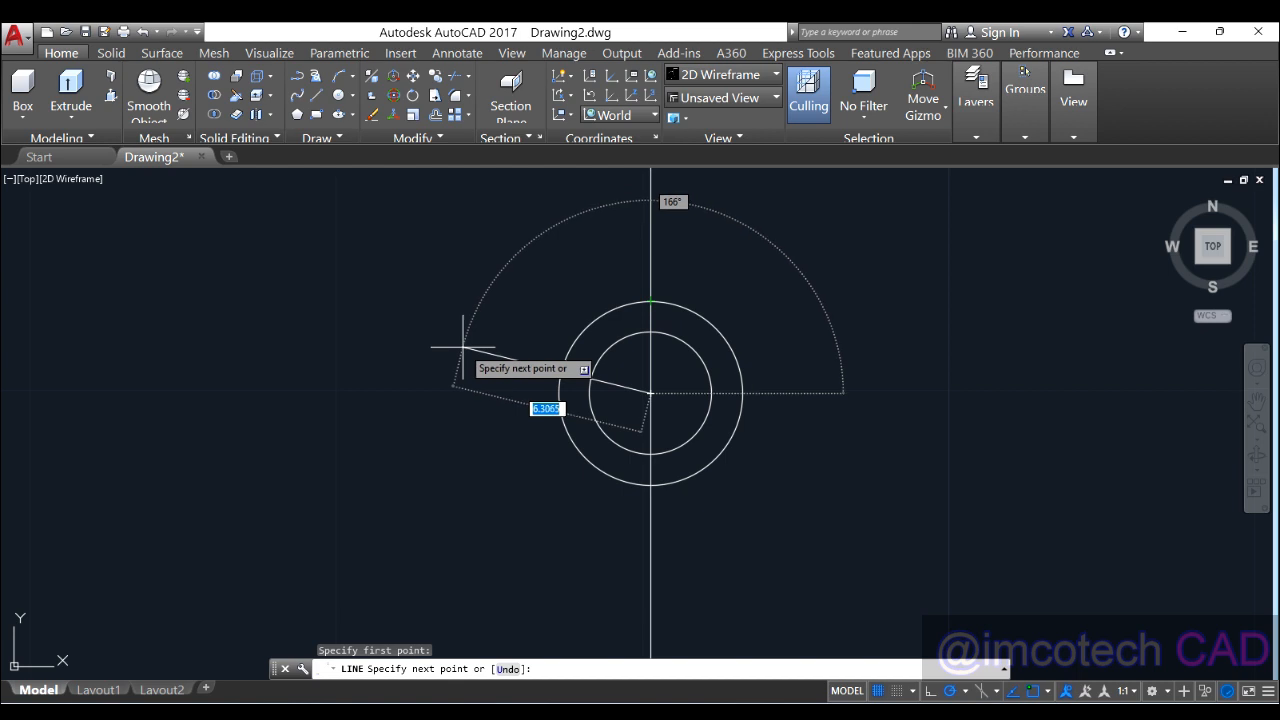
{"action": "type", "text": "8"}
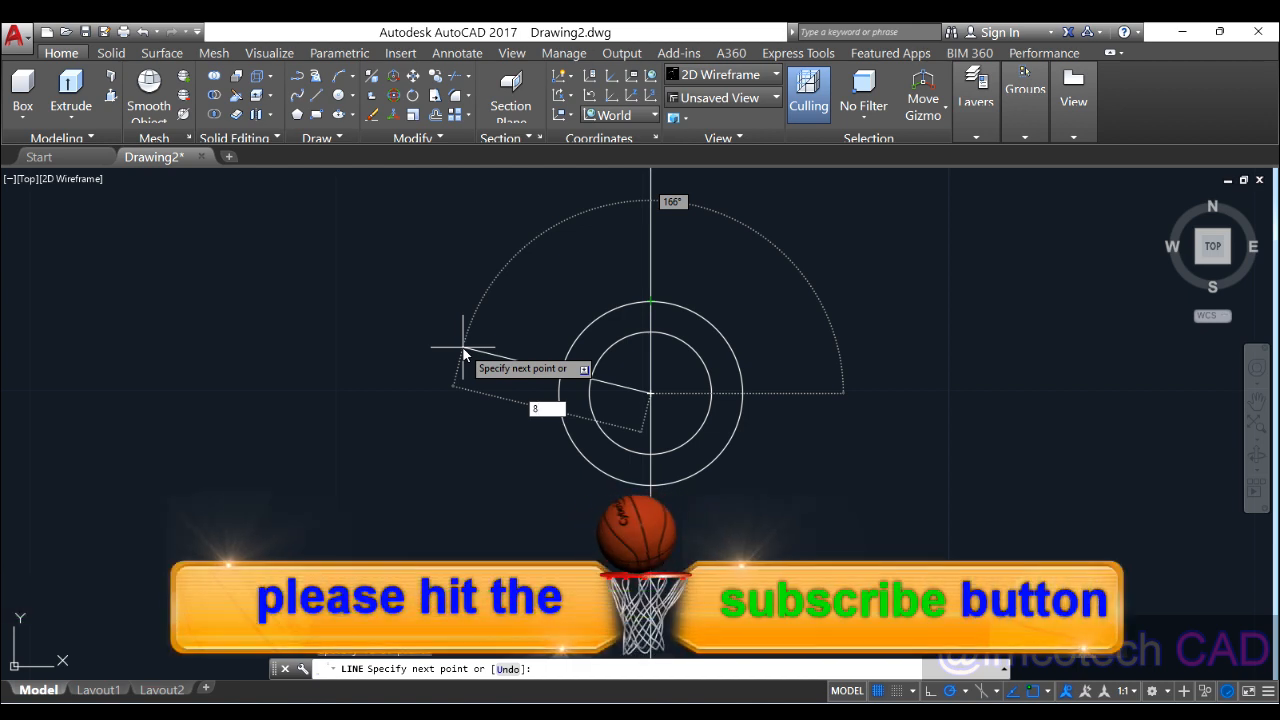
{"action": "key", "text": "Tab"}
{"action": "type", "text": "1"}
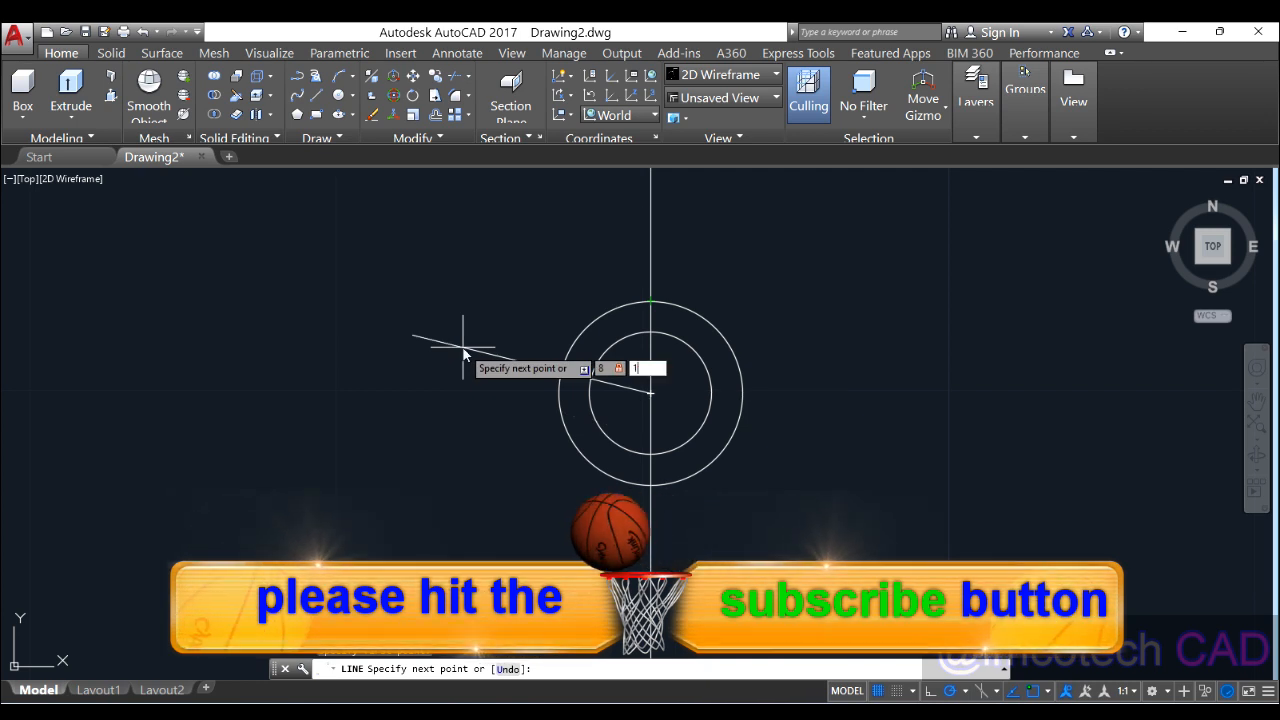
{"action": "type", "text": "60"}
{"action": "key", "text": "Return"}
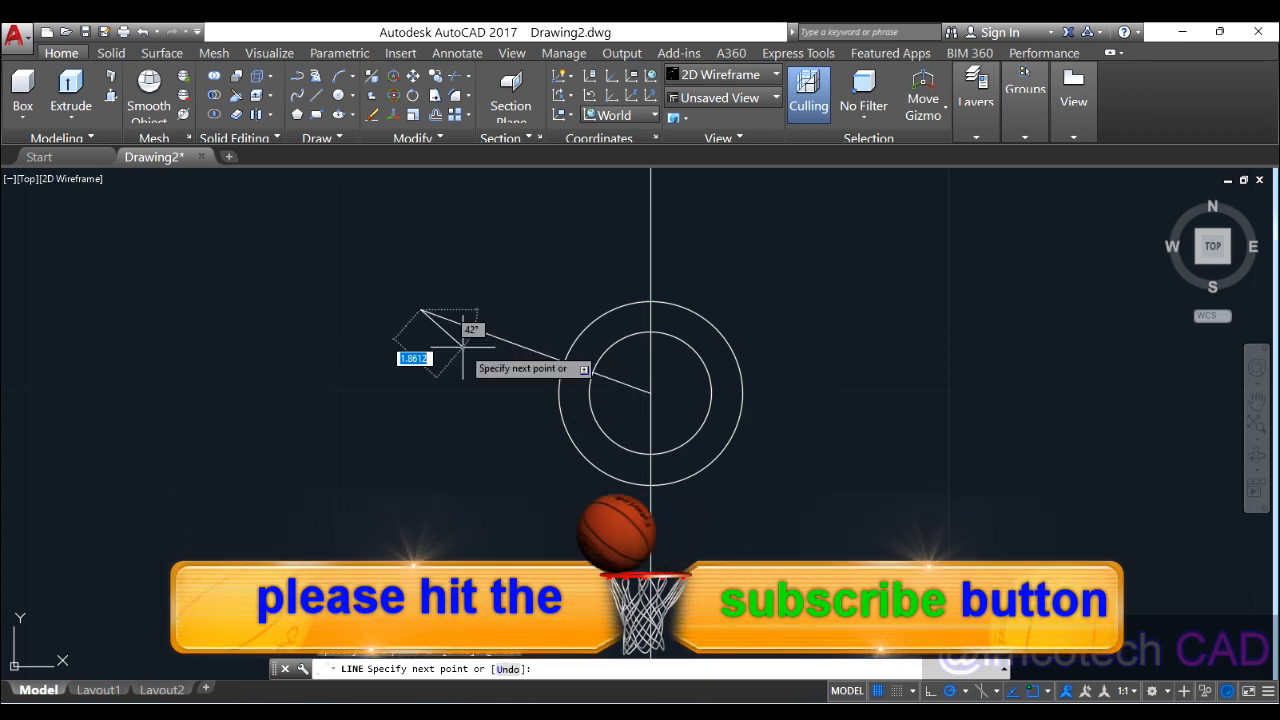
{"action": "key", "text": "Return"}
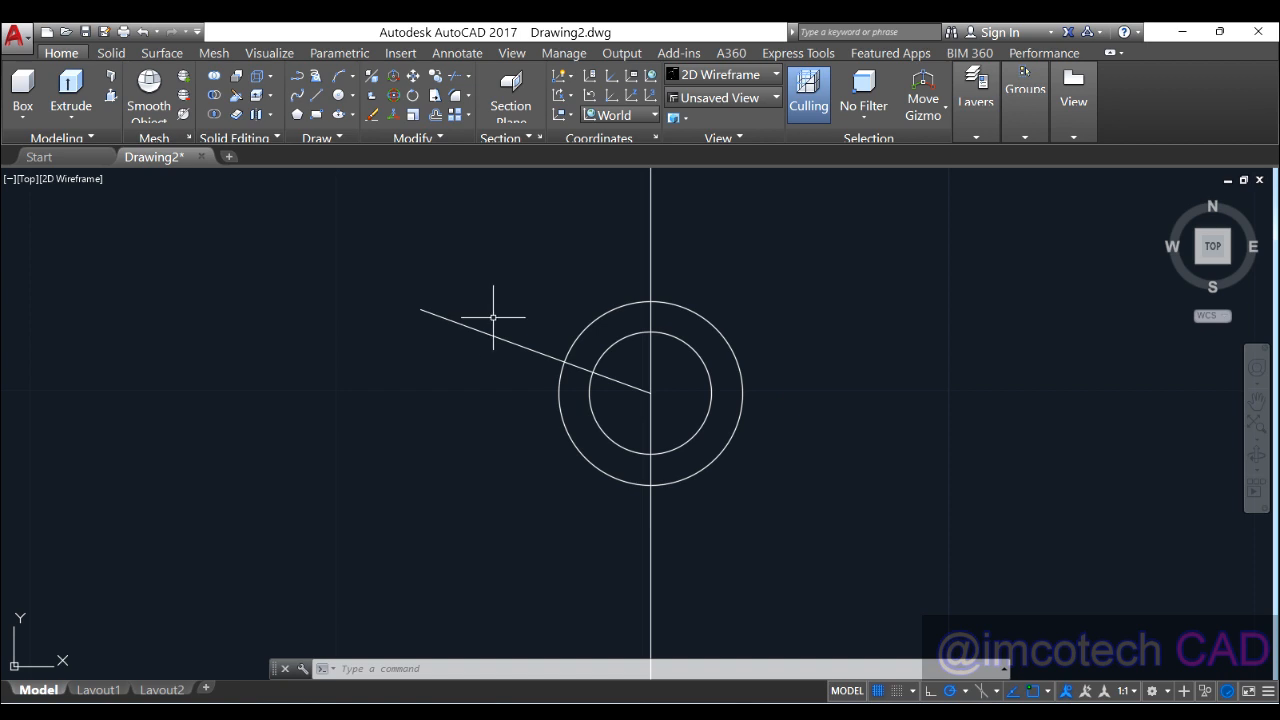
Step: Trim the circle arcs and the 160° line's ends to outline the curved segment
{"action": "left_click", "coordinate": [455, 77]}
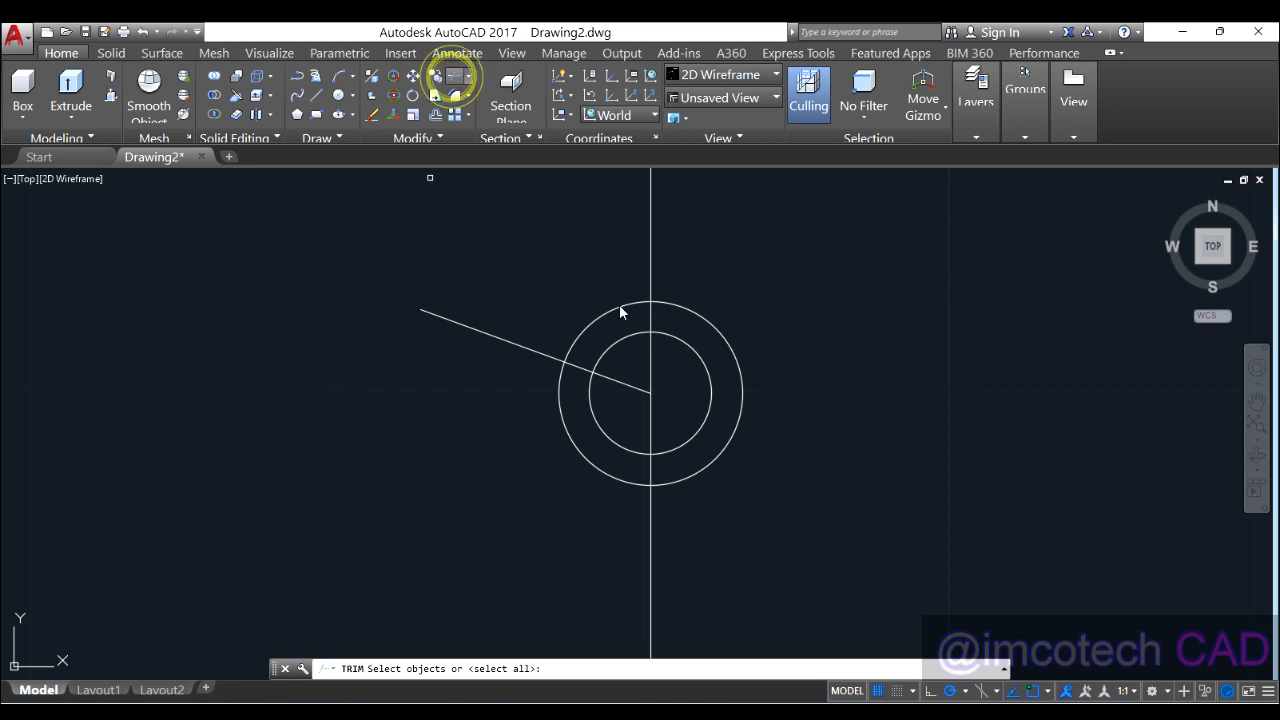
{"action": "key", "text": "Return"}
{"action": "left_click", "coordinate": [585, 302]}
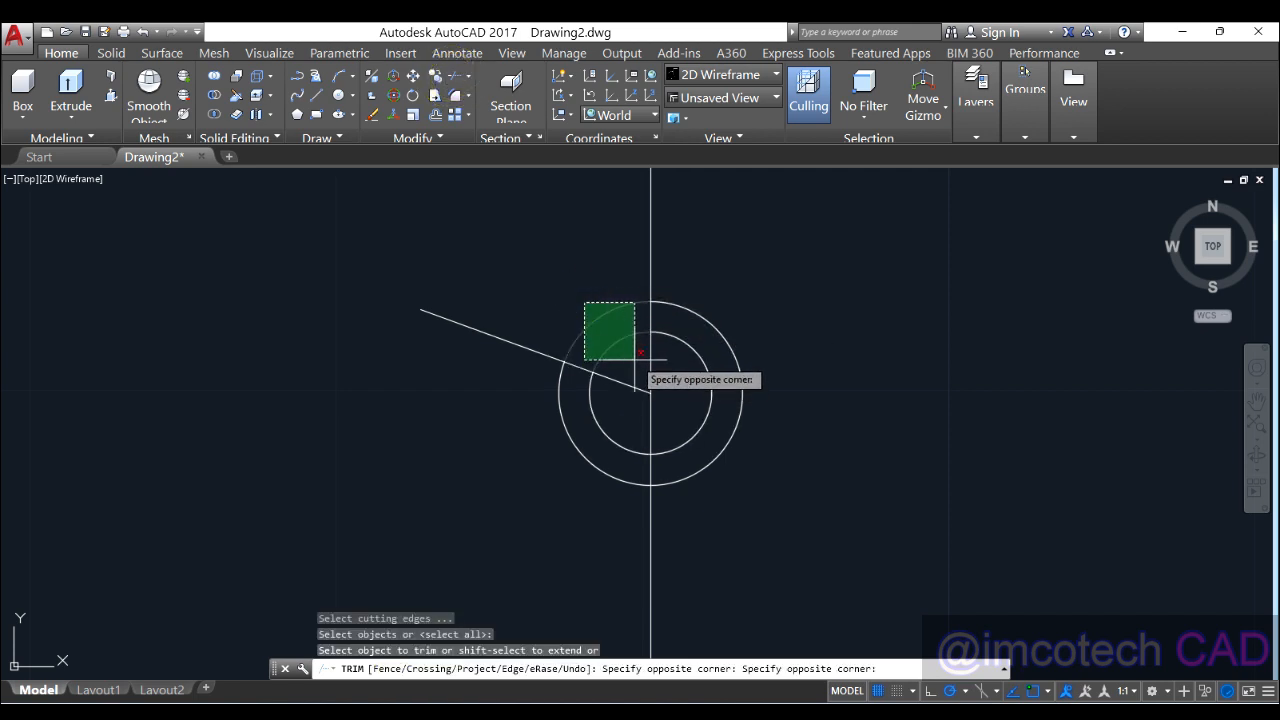
{"action": "left_click", "coordinate": [637, 362]}
{"action": "left_click", "coordinate": [706, 307]}
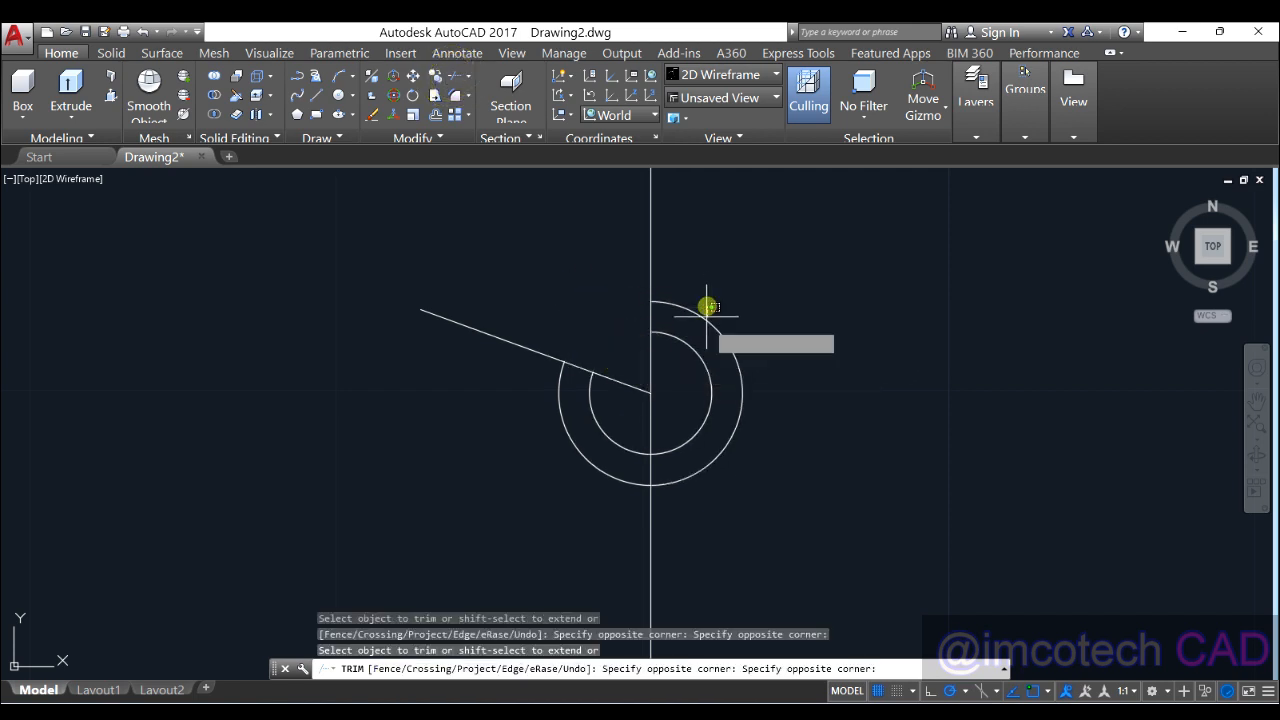
{"action": "left_click", "coordinate": [707, 390]}
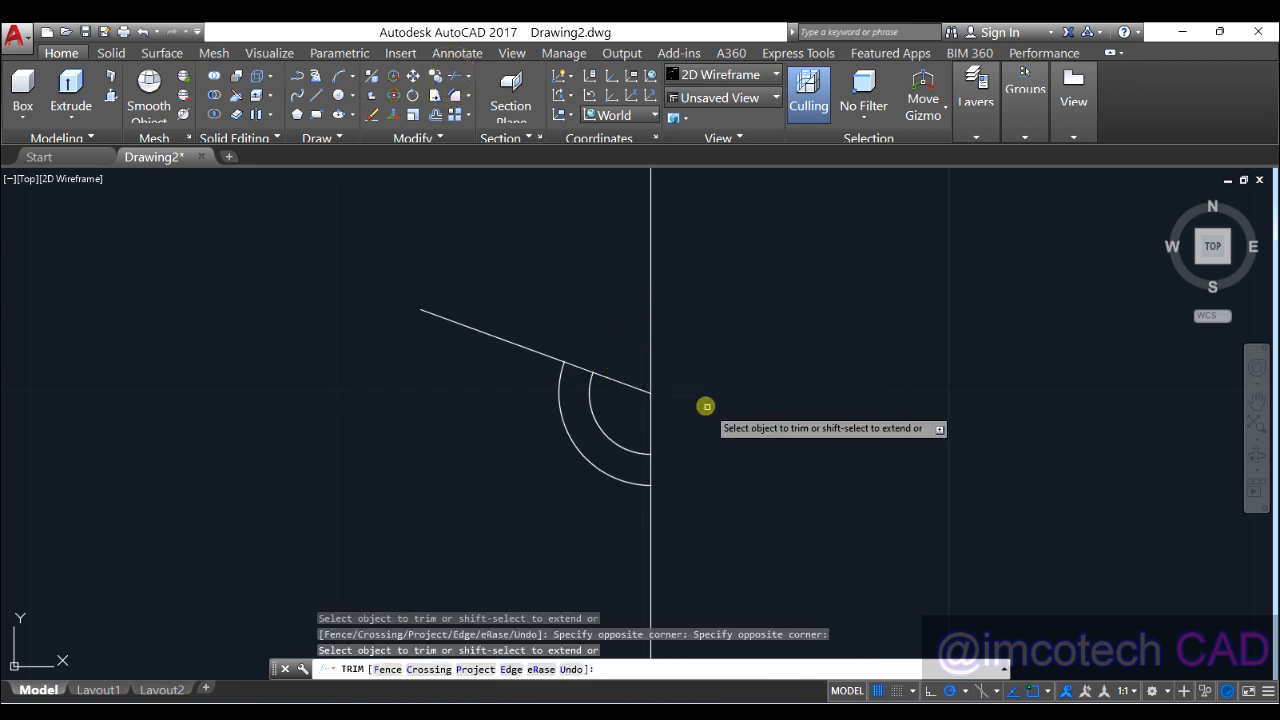
{"action": "left_click", "coordinate": [624, 384]}
{"action": "left_click", "coordinate": [550, 357]}
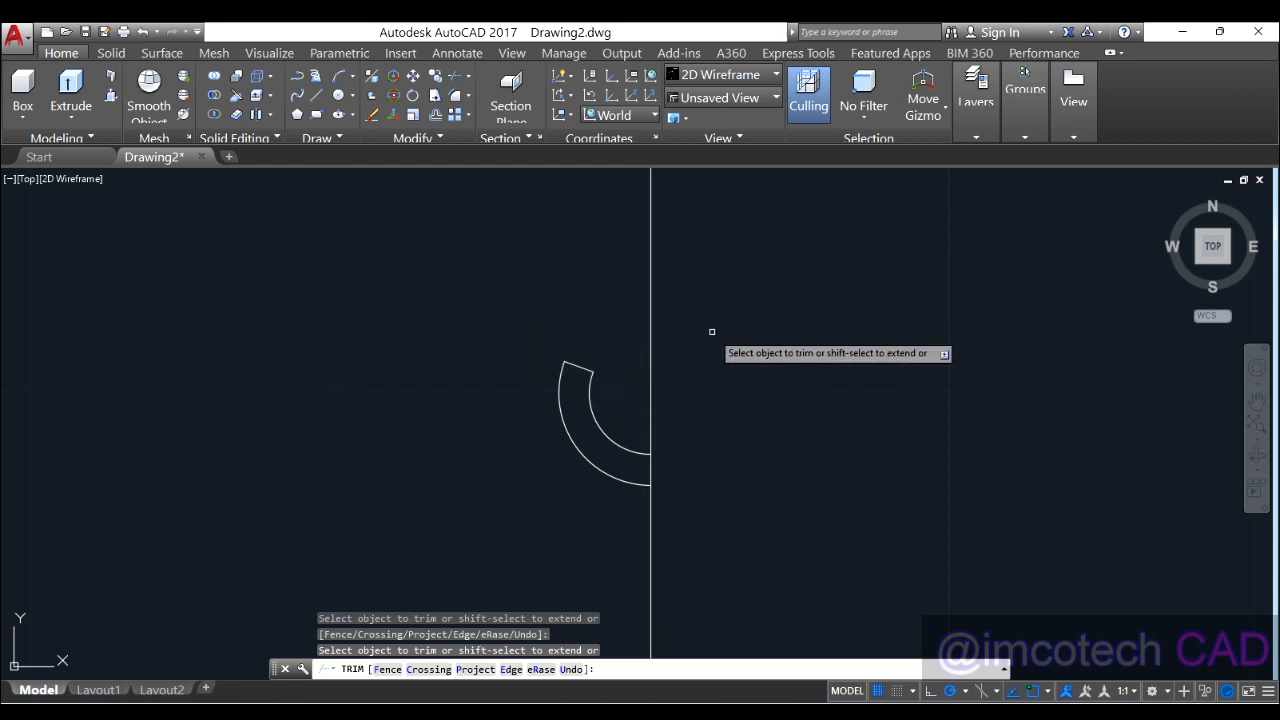
{"action": "right_click", "coordinate": [727, 328]}
{"action": "left_click", "coordinate": [750, 353]}
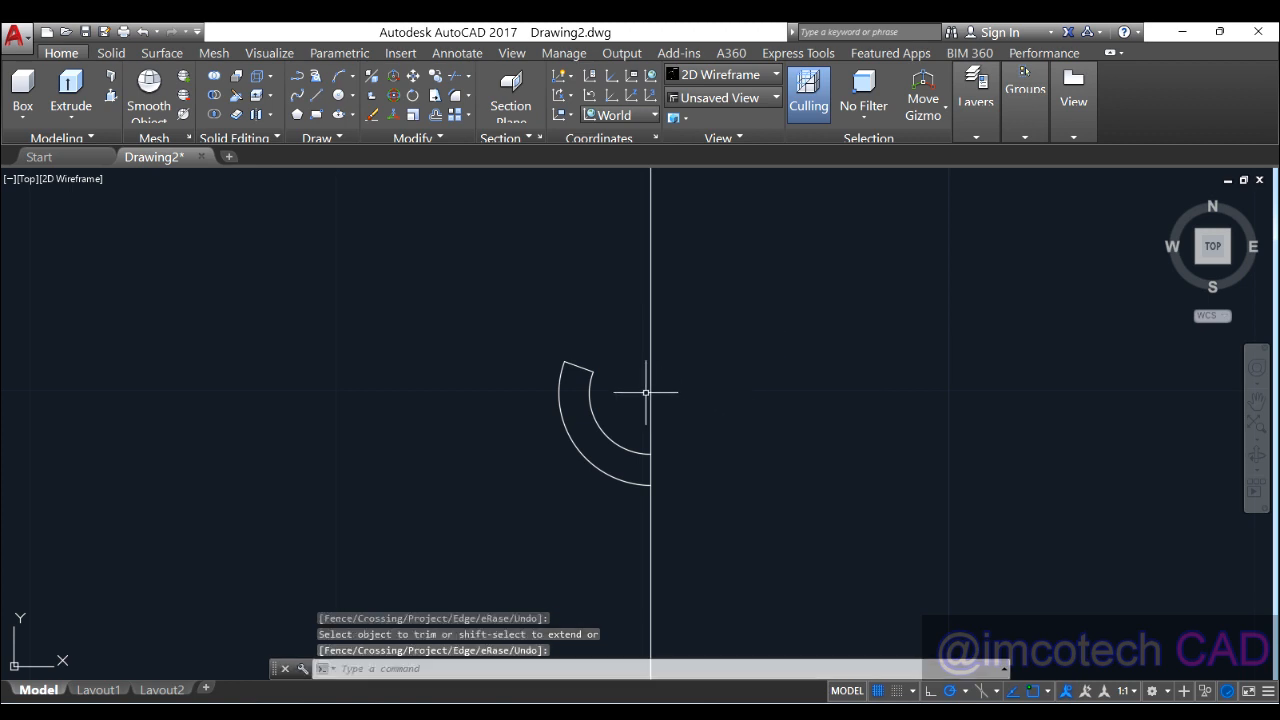
{"action": "left_click", "coordinate": [510, 345]}
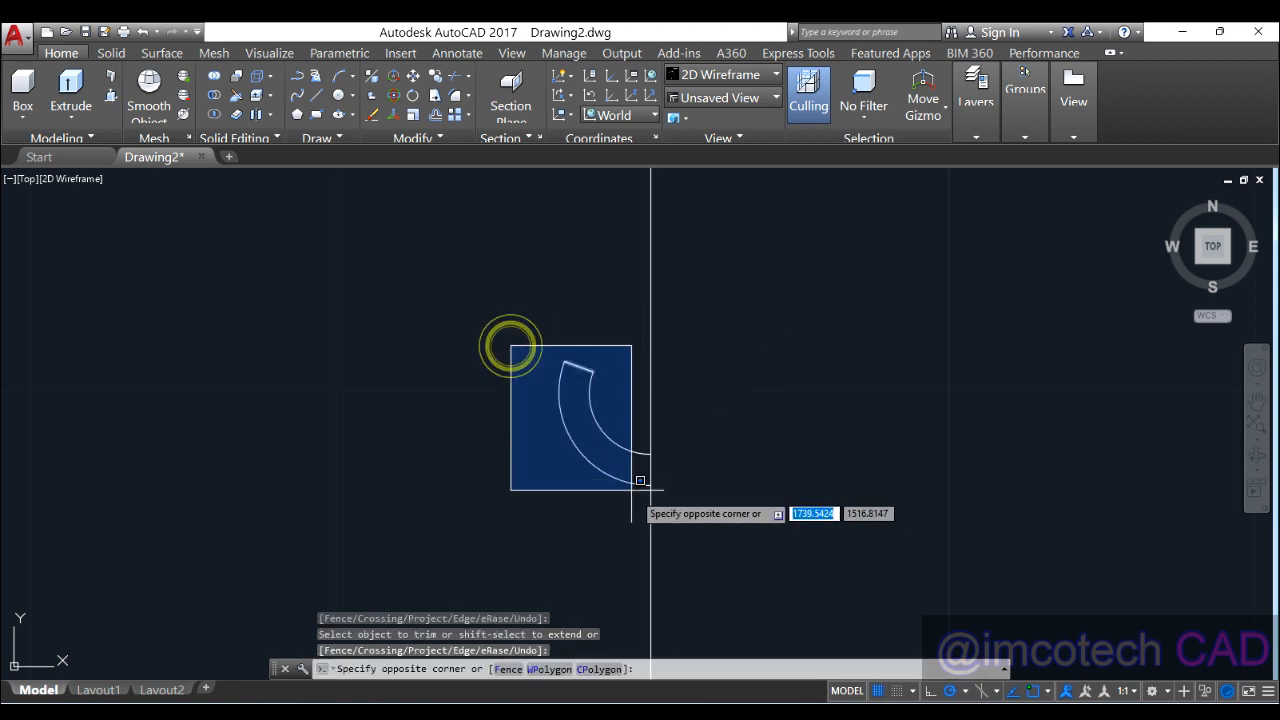
{"action": "left_click", "coordinate": [529, 487]}
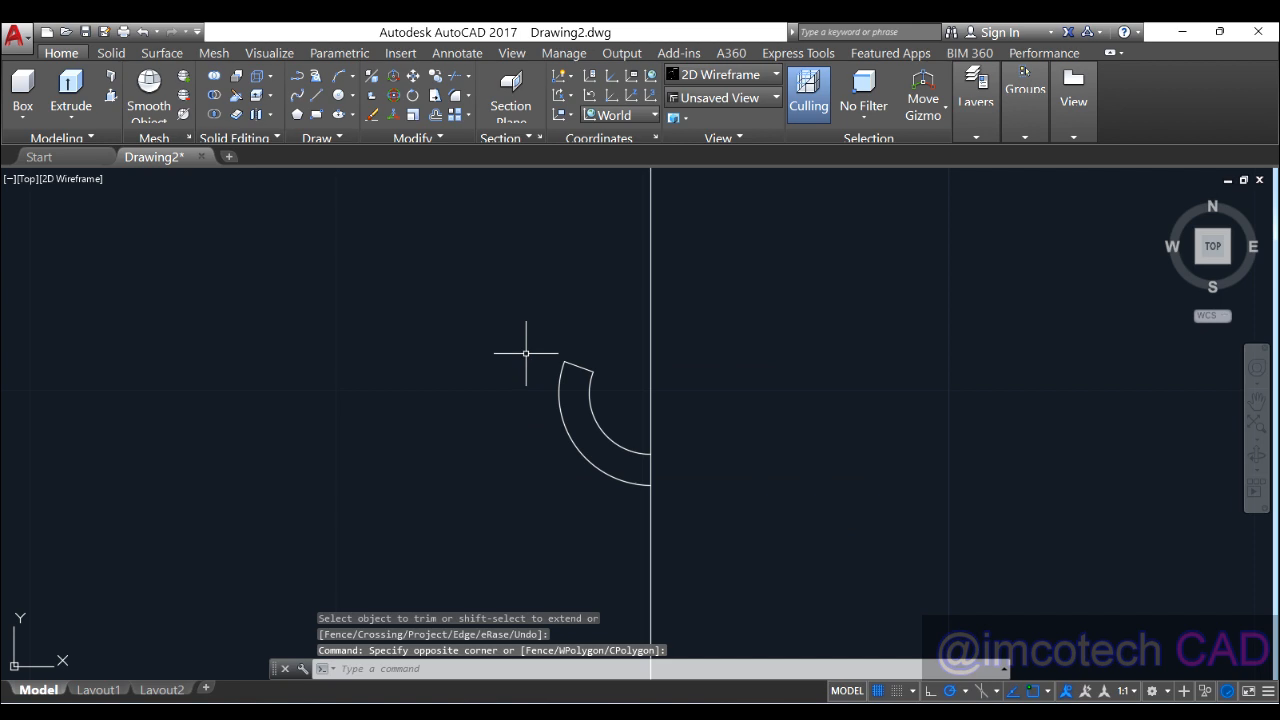
Step: Trim the vertical line above and below the arc, then select the curved segment
{"action": "left_click", "coordinate": [453, 74]}
{"action": "key", "text": "Return"}
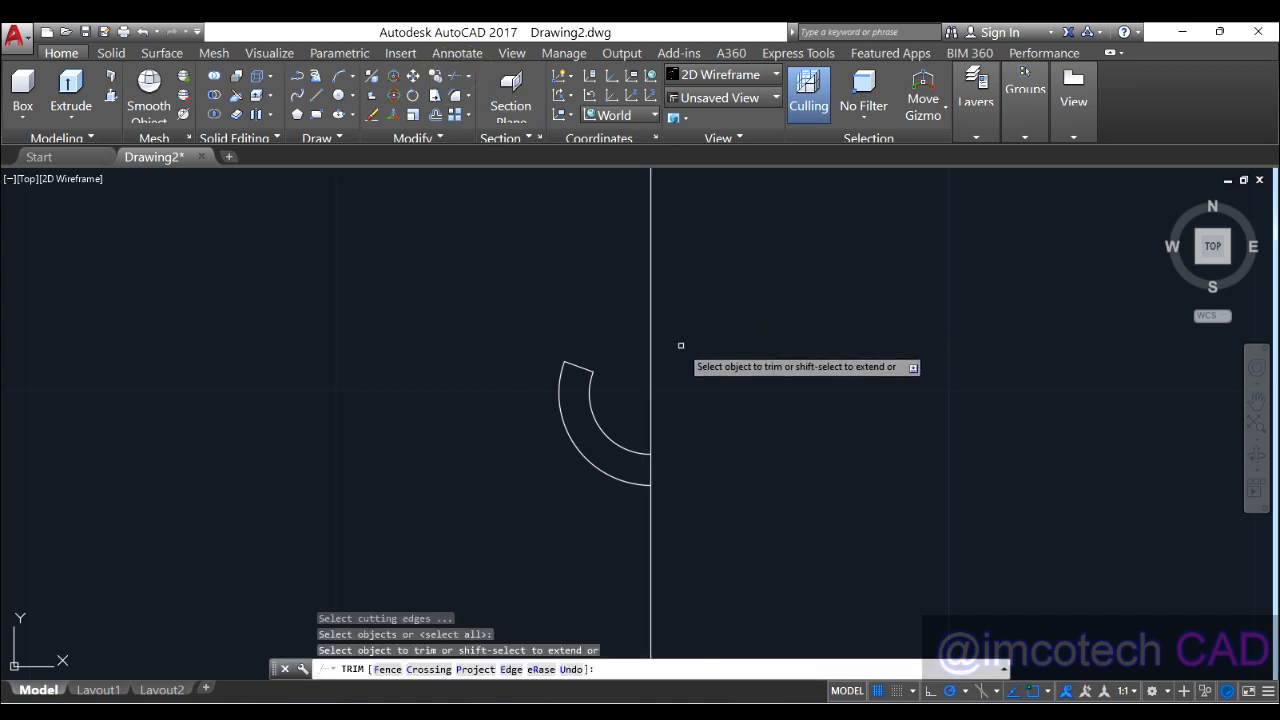
{"action": "left_click", "coordinate": [650, 357]}
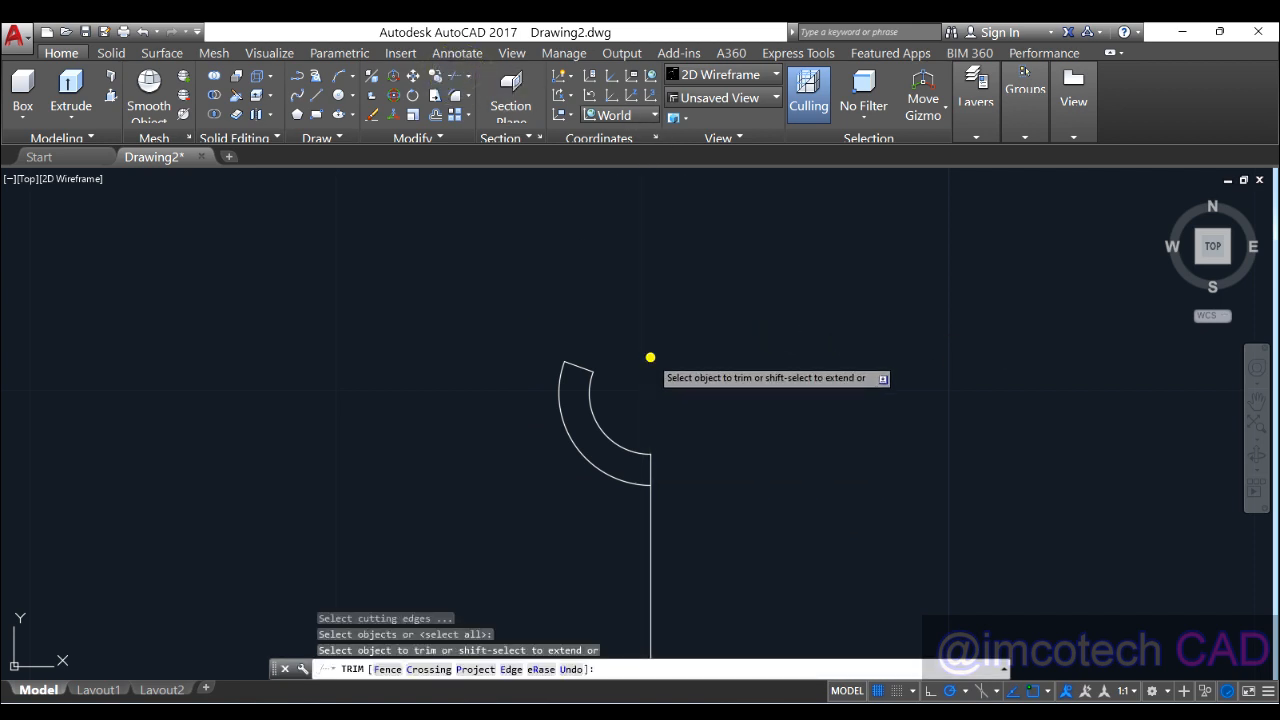
{"action": "left_click", "coordinate": [651, 576]}
{"action": "right_click", "coordinate": [762, 422]}
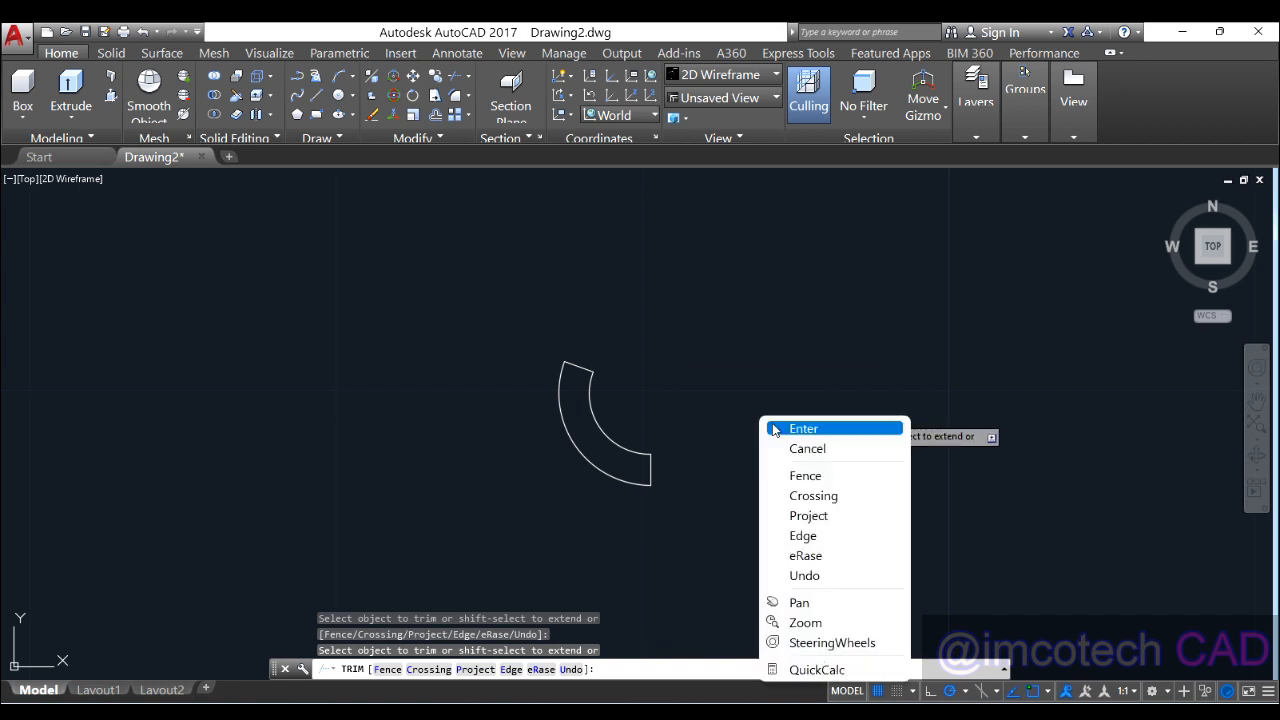
{"action": "left_click", "coordinate": [774, 430]}
{"action": "left_click", "coordinate": [480, 337]}
{"action": "left_click", "coordinate": [700, 553]}
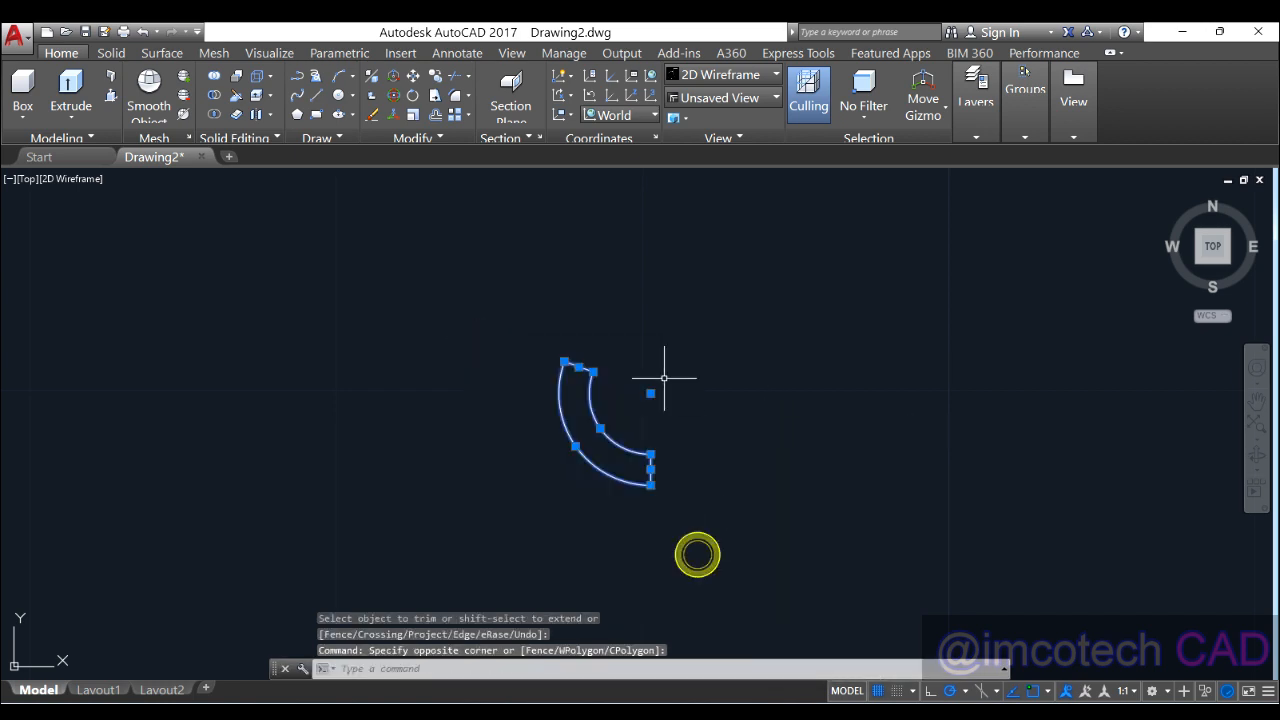
Step: Polar-array the curved segment into 3 items around its centre, then reopen the reference image
{"action": "left_click", "coordinate": [468, 117]}
{"action": "left_click", "coordinate": [493, 208]}
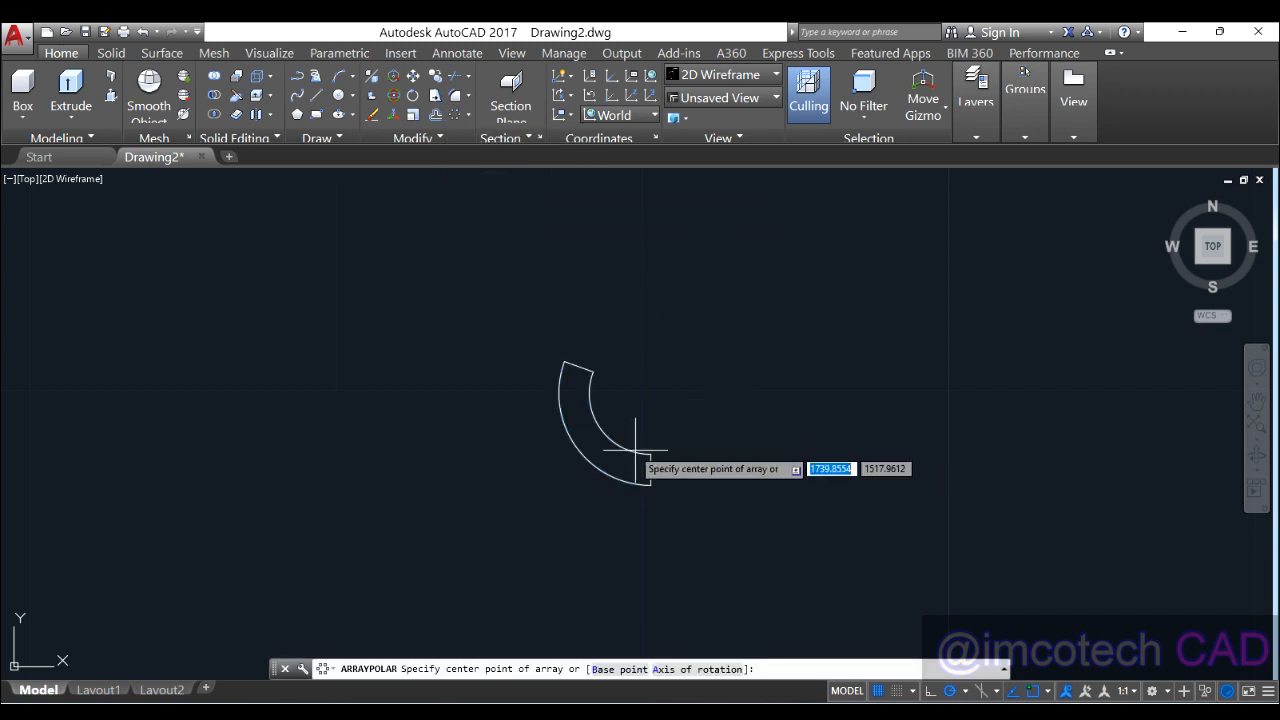
{"action": "left_click", "coordinate": [650, 395]}
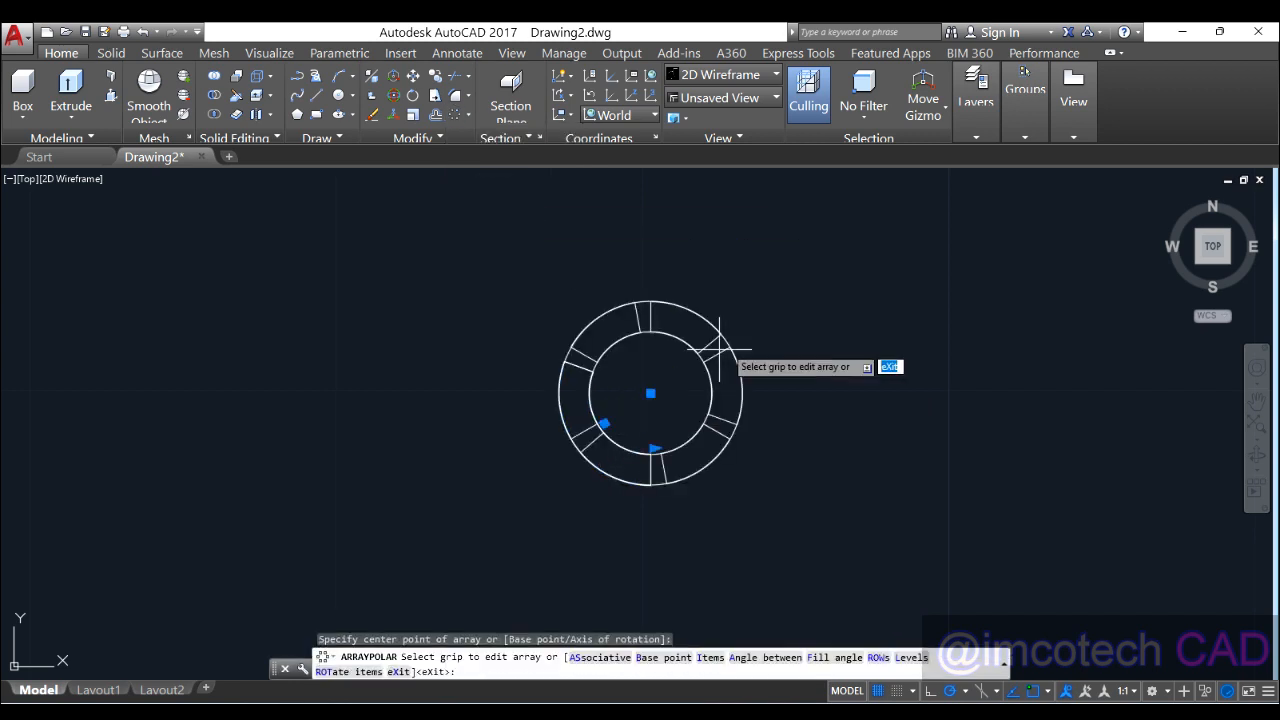
{"action": "left_click", "coordinate": [193, 77]}
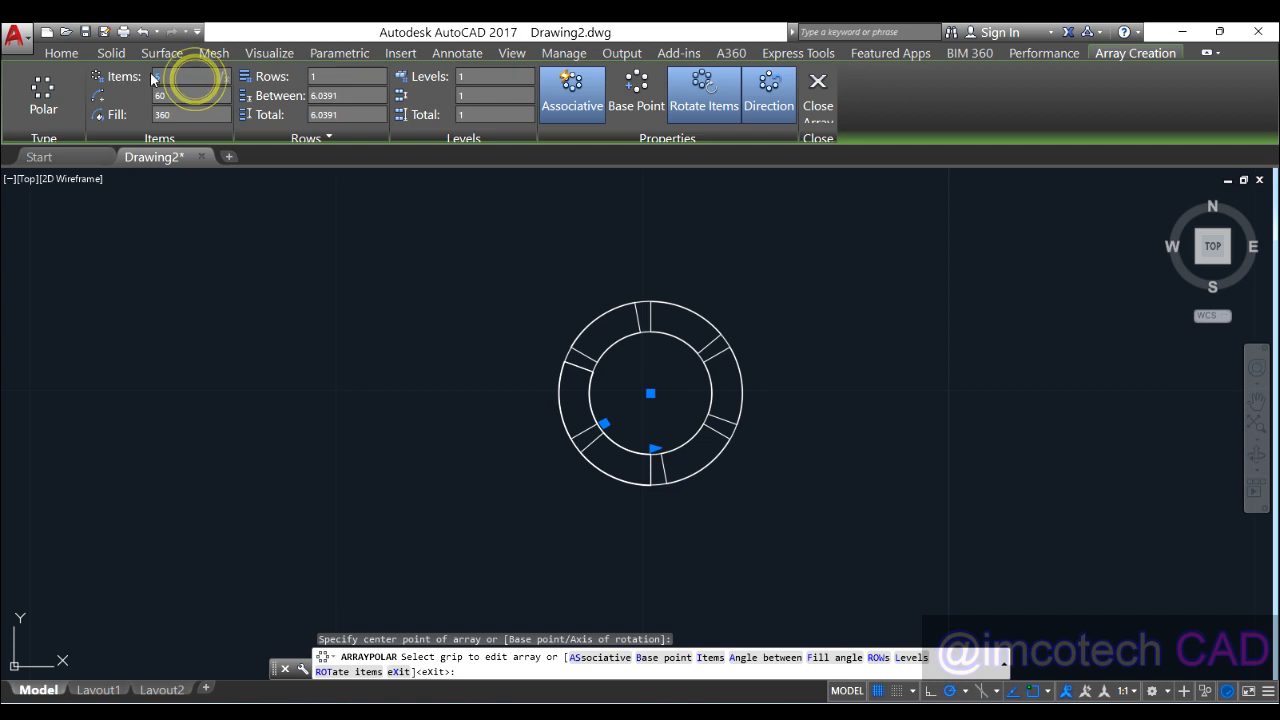
{"action": "type", "text": "3"}
{"action": "key", "text": "Return"}
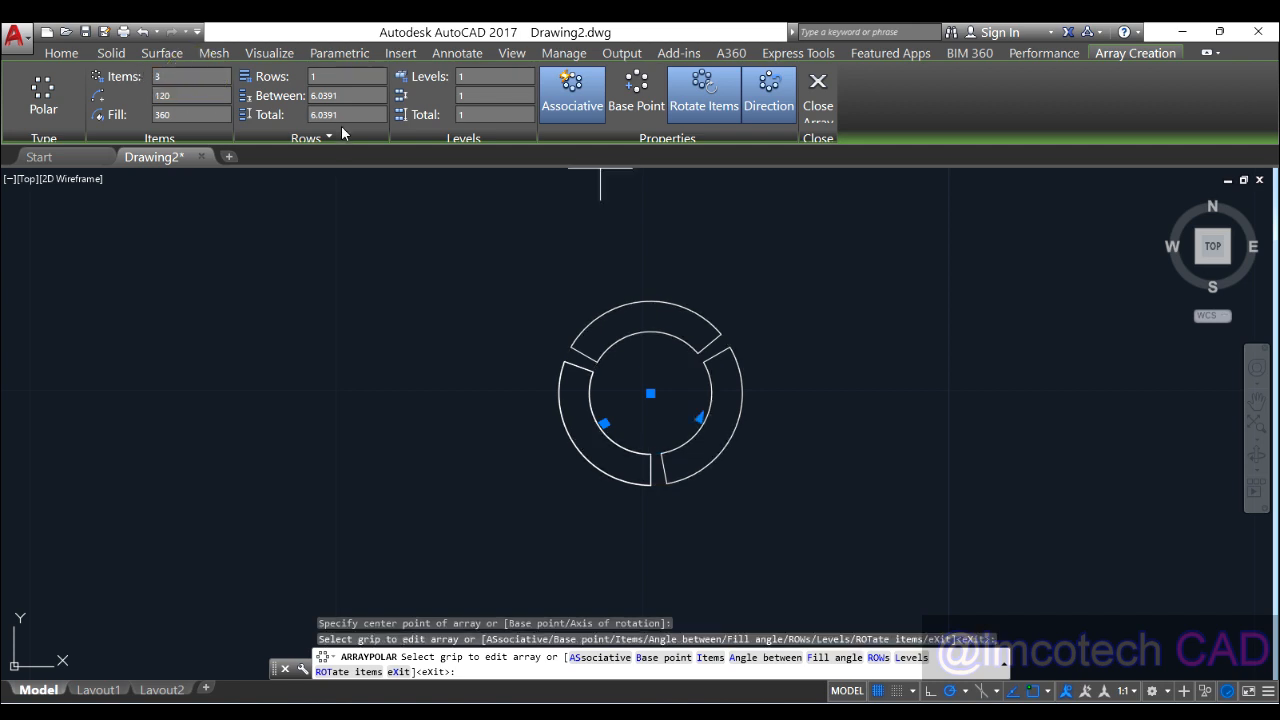
{"action": "left_click", "coordinate": [818, 90]}
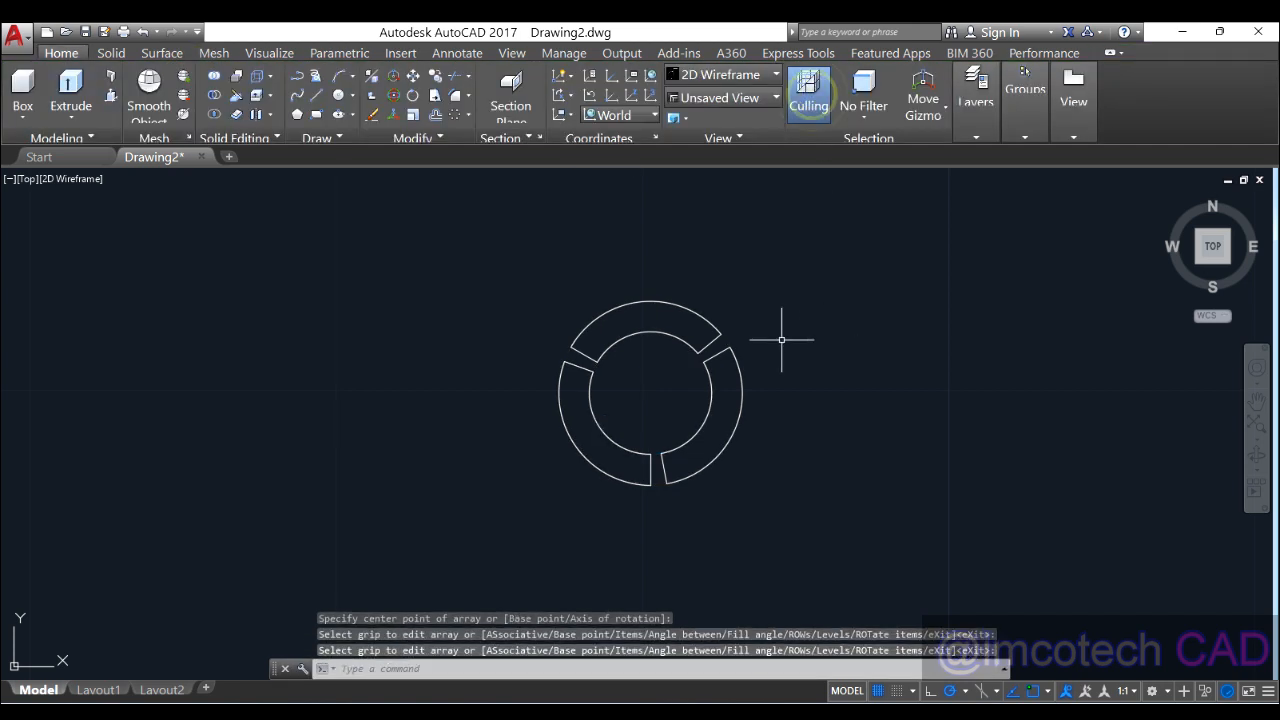
{"action": "scroll", "coordinate": [782, 340], "scroll_direction": "down", "scroll_amount": 2}
{"action": "middle_click_drag", "start_coordinate": [808, 371], "coordinate": [728, 405]}
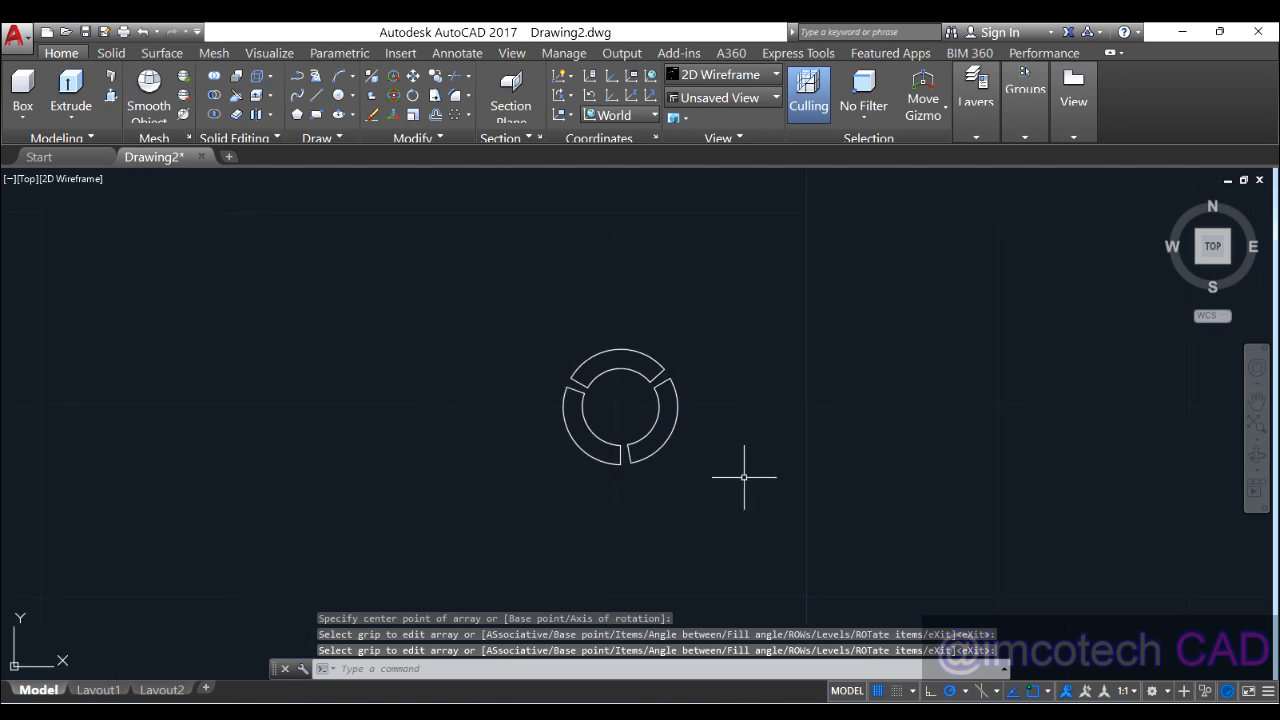
{"action": "left_click", "coordinate": [850, 712]}
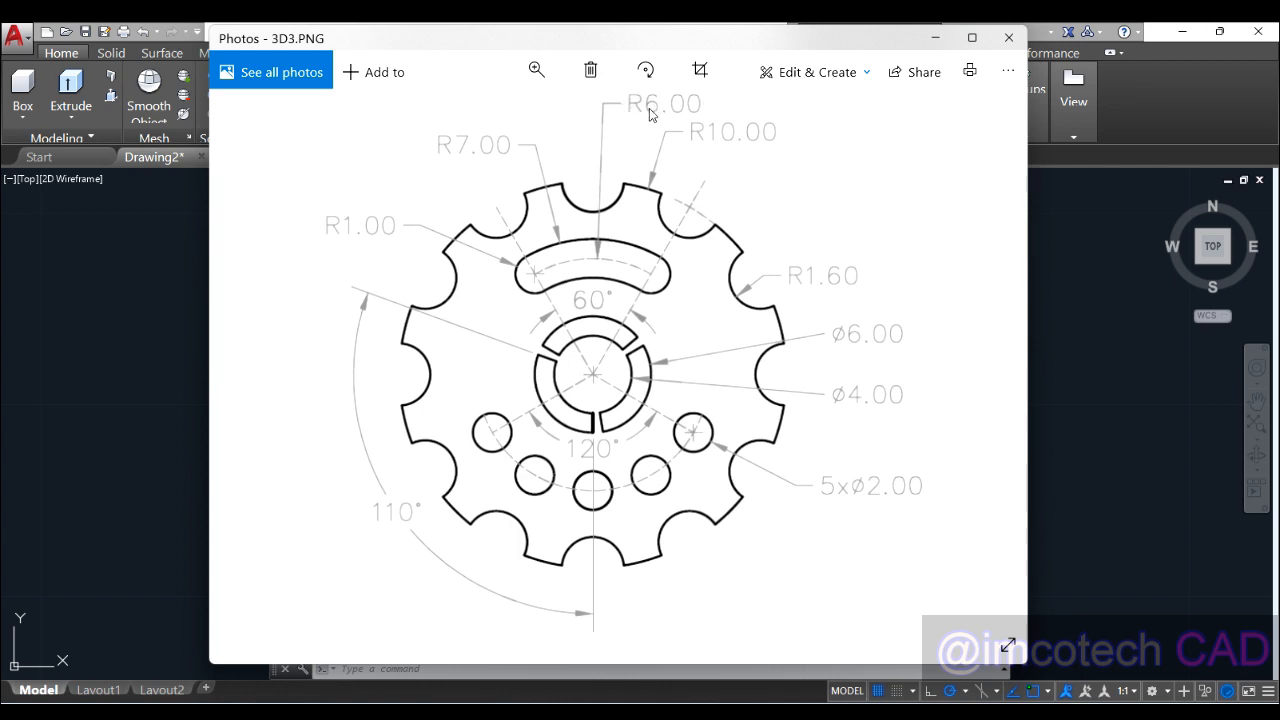
Step: Hide the reference image and draw a radius-6 circle centred on the split ring
{"action": "left_click", "coordinate": [937, 39]}
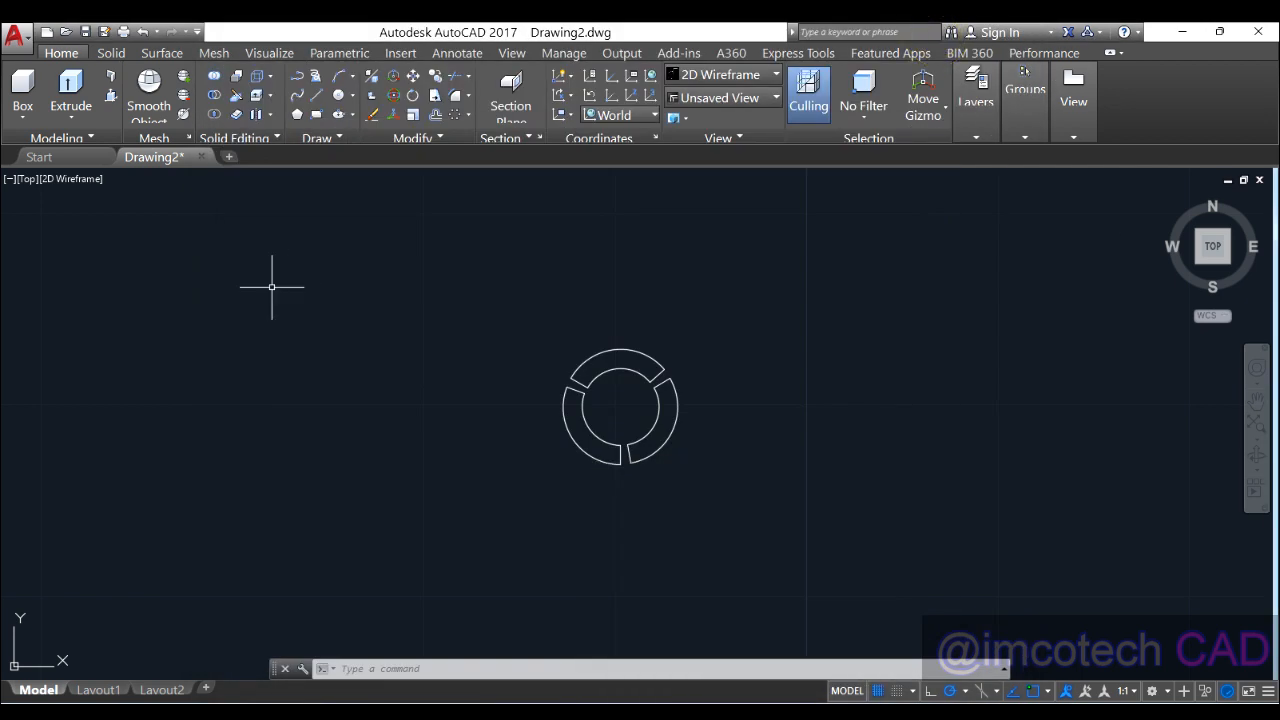
{"action": "left_click", "coordinate": [338, 95]}
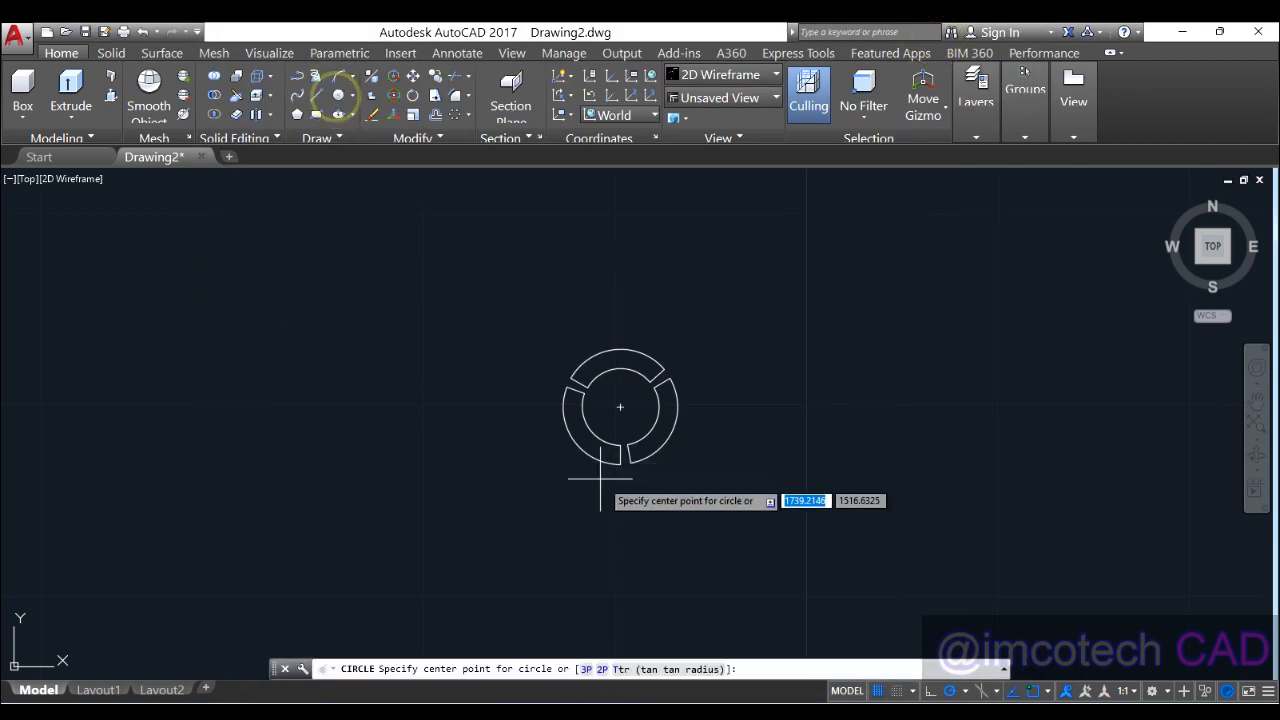
{"action": "left_click", "coordinate": [620, 406]}
{"action": "type", "text": "6"}
{"action": "key", "text": "Return"}
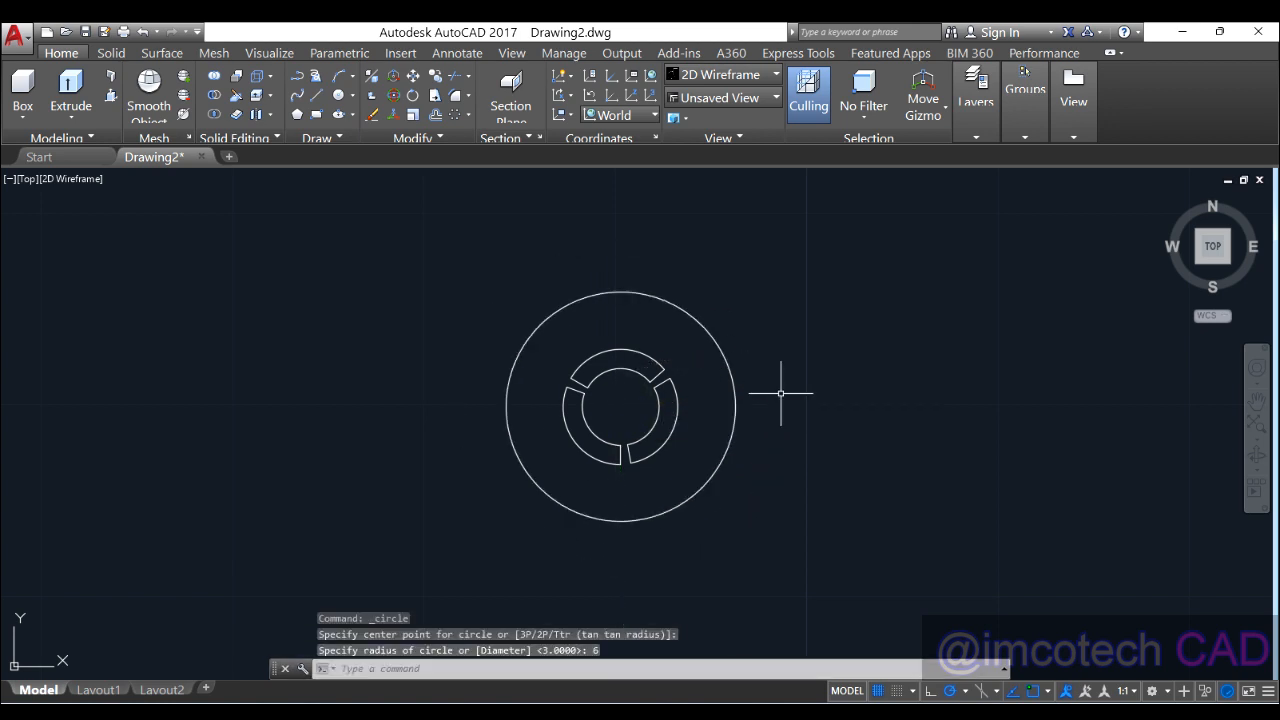
{"action": "left_click", "coordinate": [336, 141]}
Step: Place vertical and horizontal construction lines through the ring's centre
{"action": "left_click", "coordinate": [316, 156]}
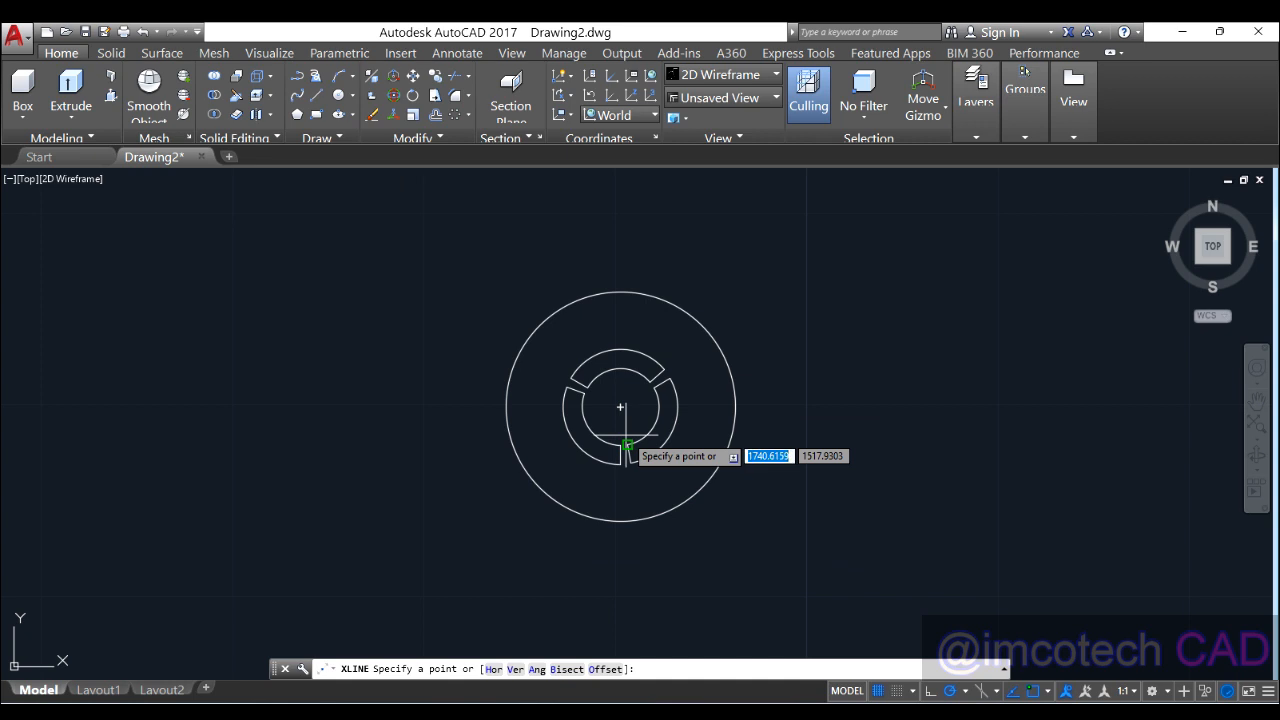
{"action": "left_click", "coordinate": [620, 406]}
{"action": "left_click", "coordinate": [620, 363]}
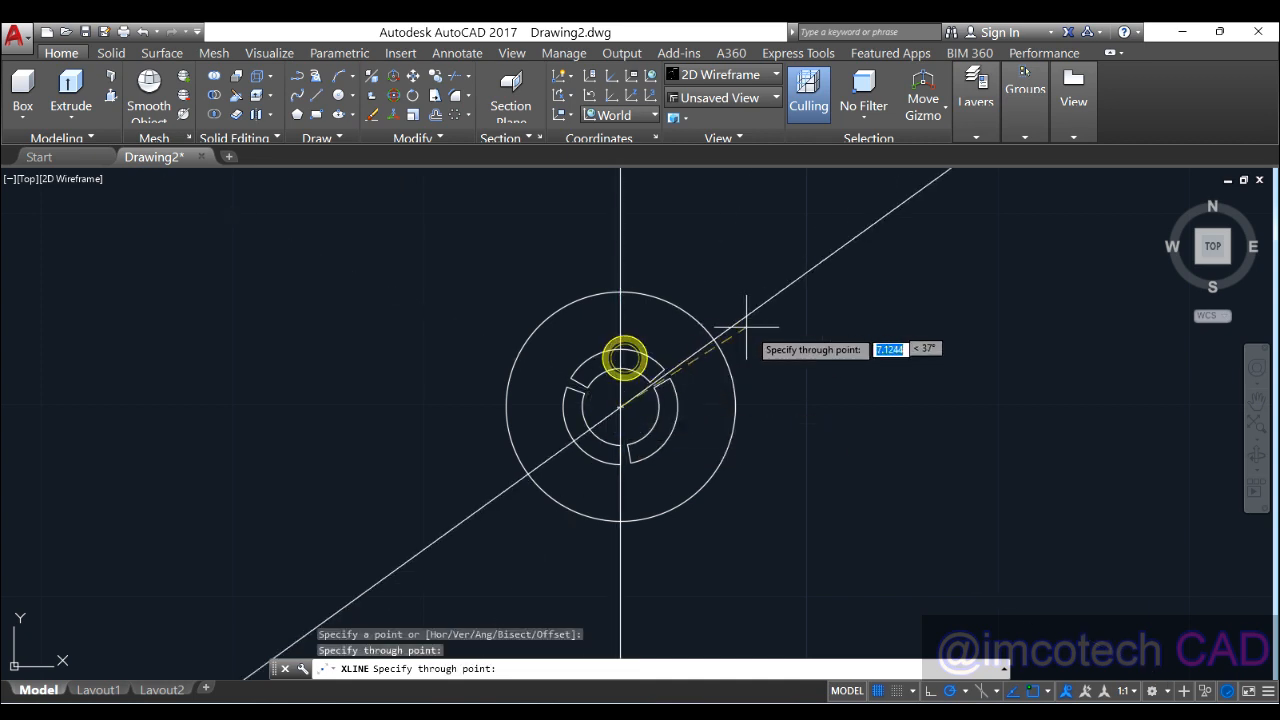
{"action": "left_click", "coordinate": [779, 407]}
{"action": "key", "text": "Return"}
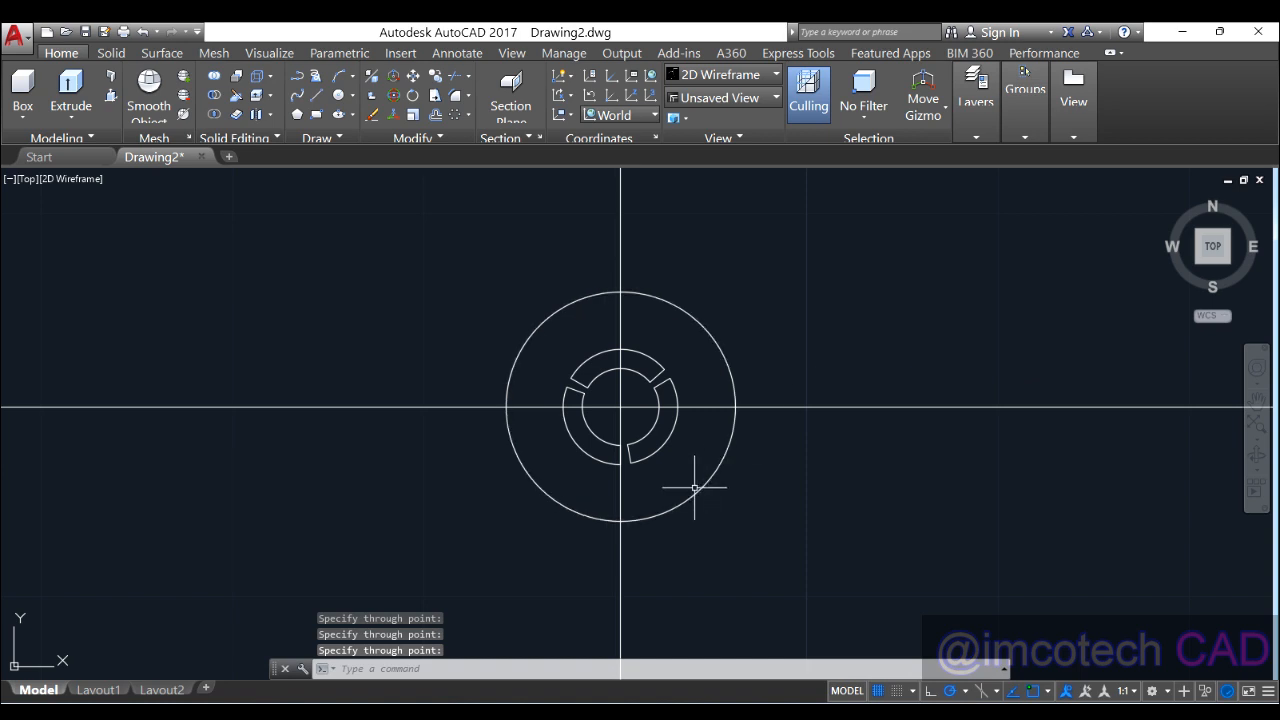
{"action": "scroll", "coordinate": [695, 488], "scroll_direction": "up", "scroll_amount": 2}
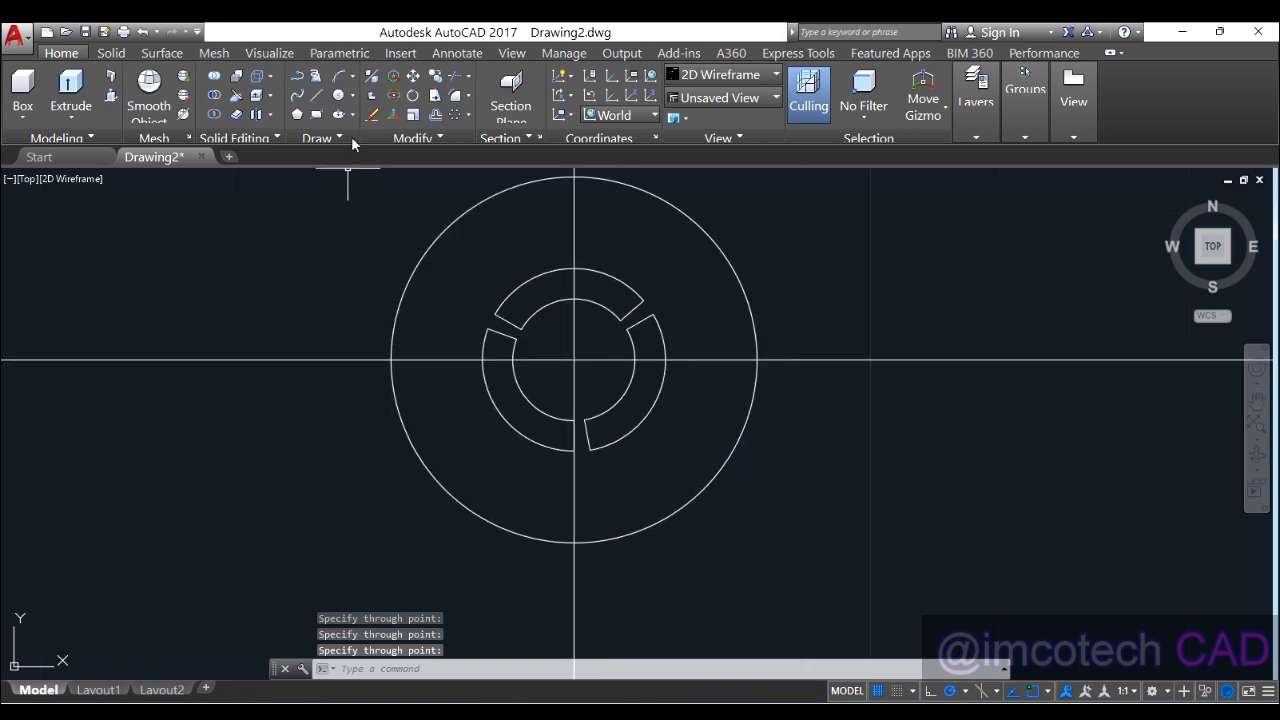
Step: Draw a 10-unit line from the ring centre at 330°
{"action": "left_click", "coordinate": [314, 95]}
{"action": "left_click", "coordinate": [573, 361]}
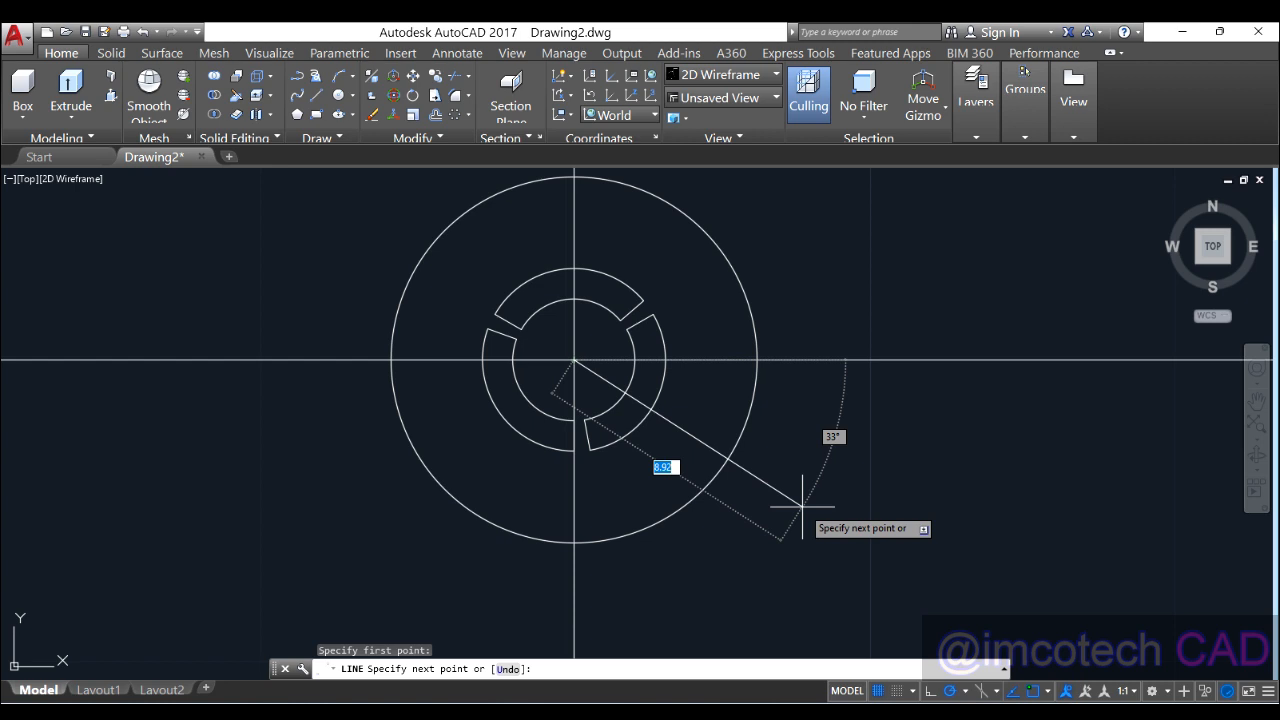
{"action": "type", "text": "10"}
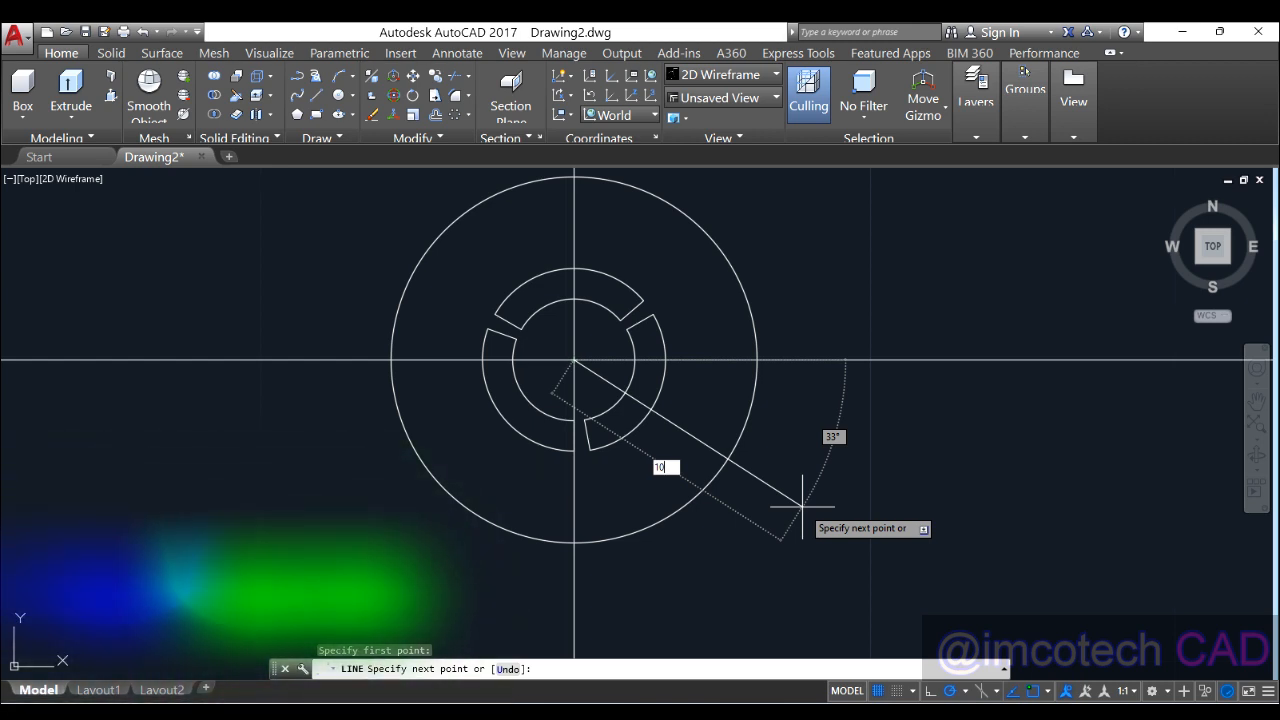
{"action": "key", "text": "Tab"}
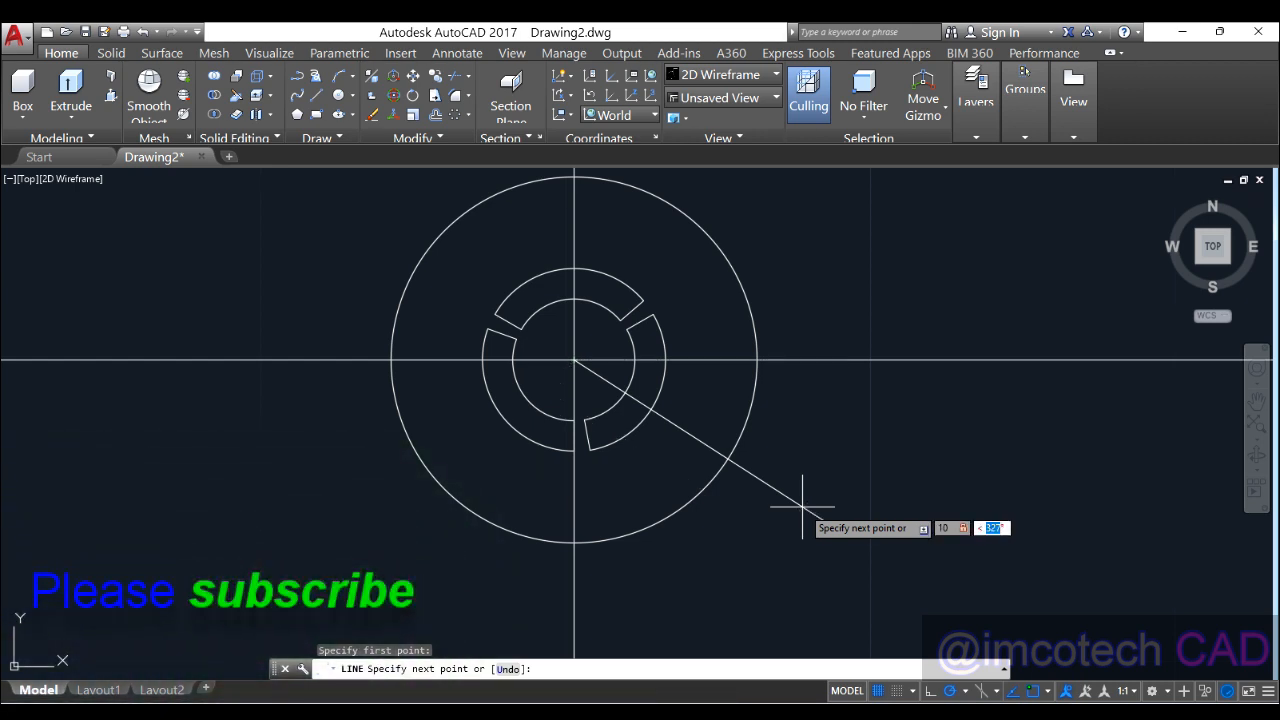
{"action": "type", "text": "330"}
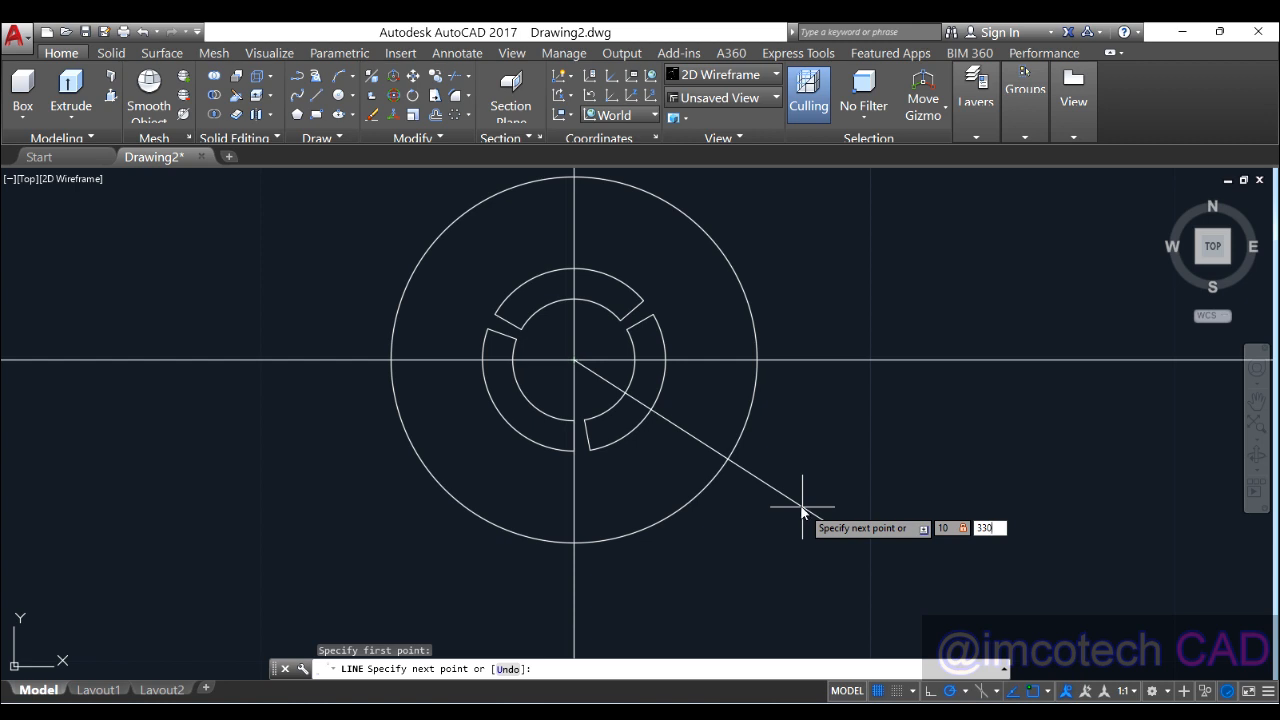
{"action": "key", "text": "Return"}
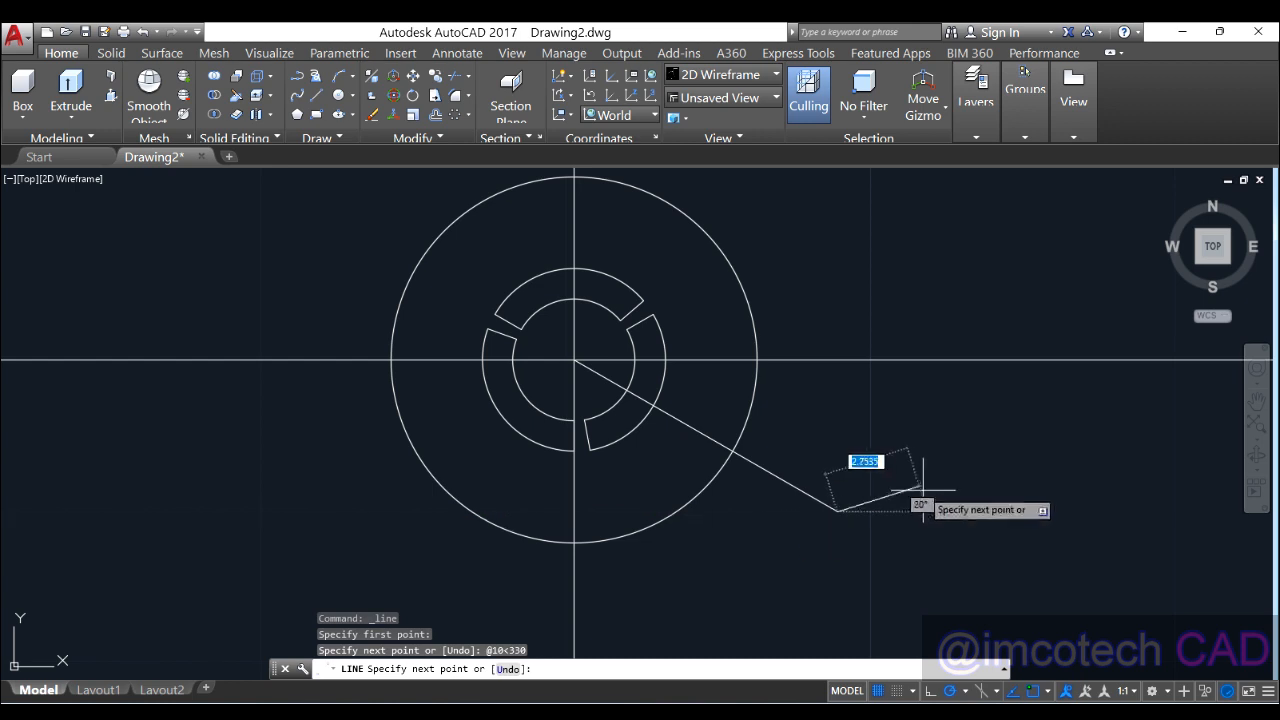
{"action": "key", "text": "Return"}
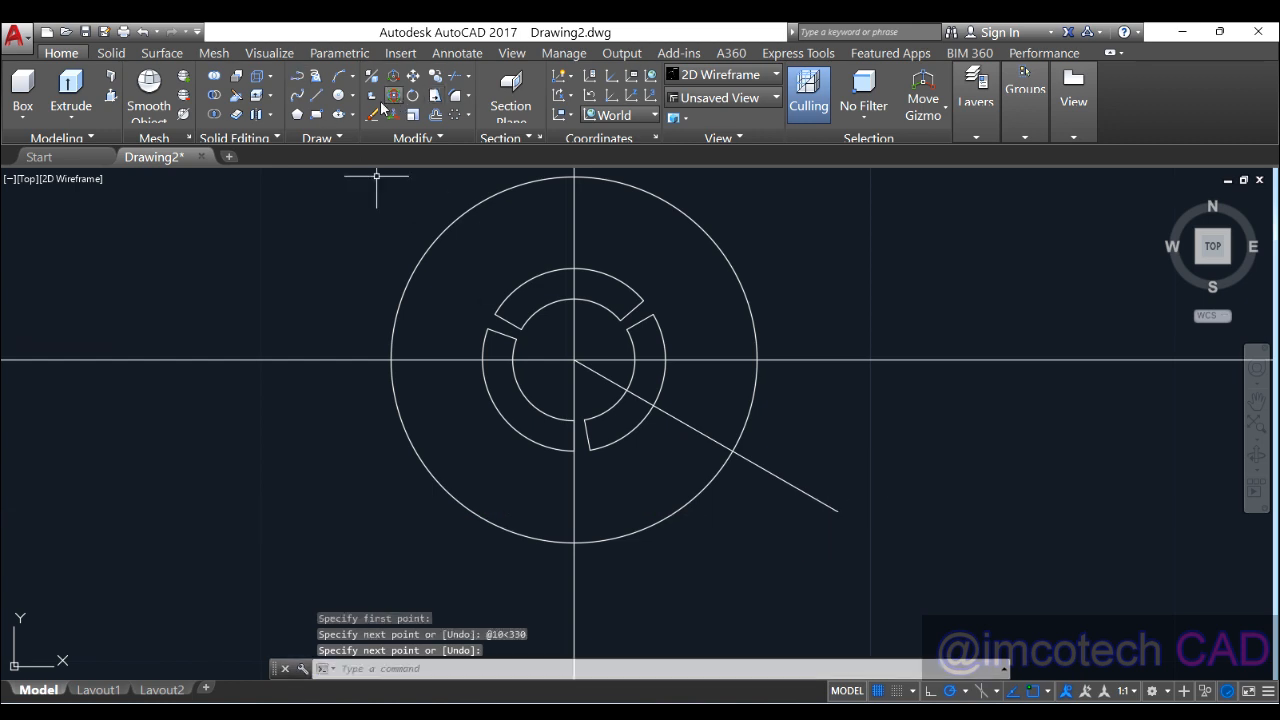
{"action": "left_click", "coordinate": [338, 95]}
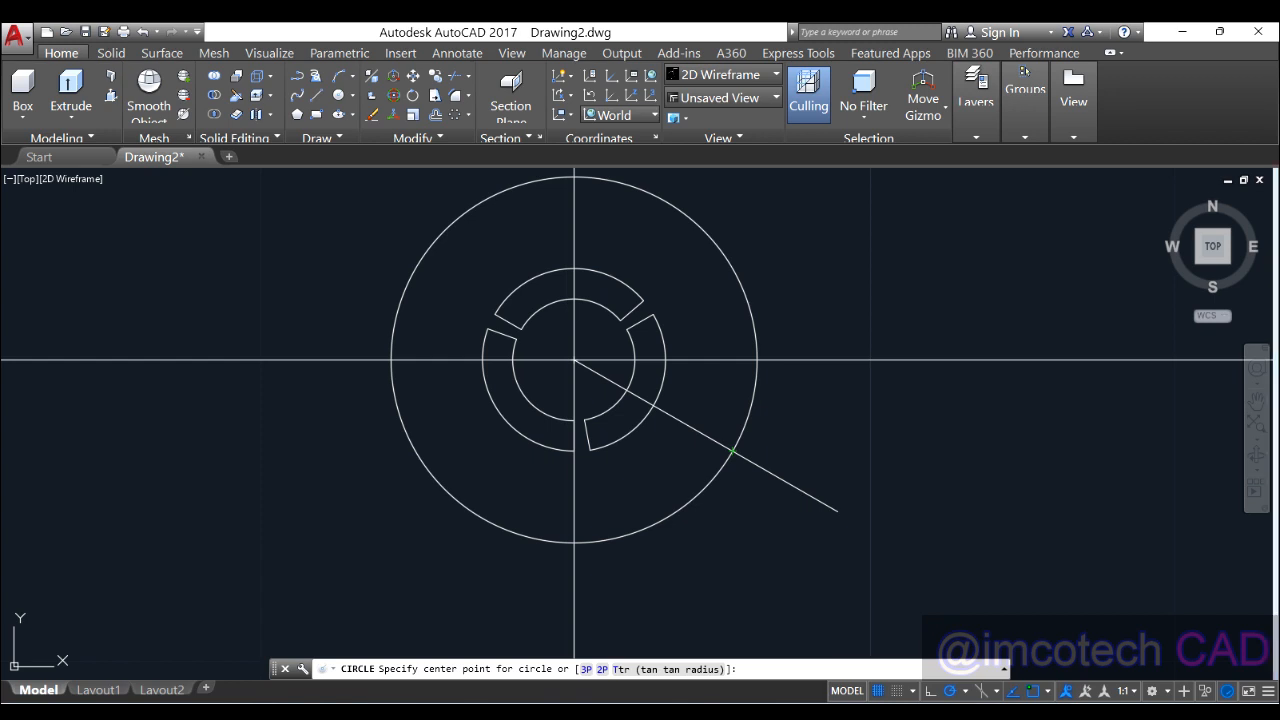
Step: After checking the reference, draw a radius-1 circle where the 330° line meets the radius-6 circle, and select it
{"action": "left_click", "coordinate": [866, 713]}
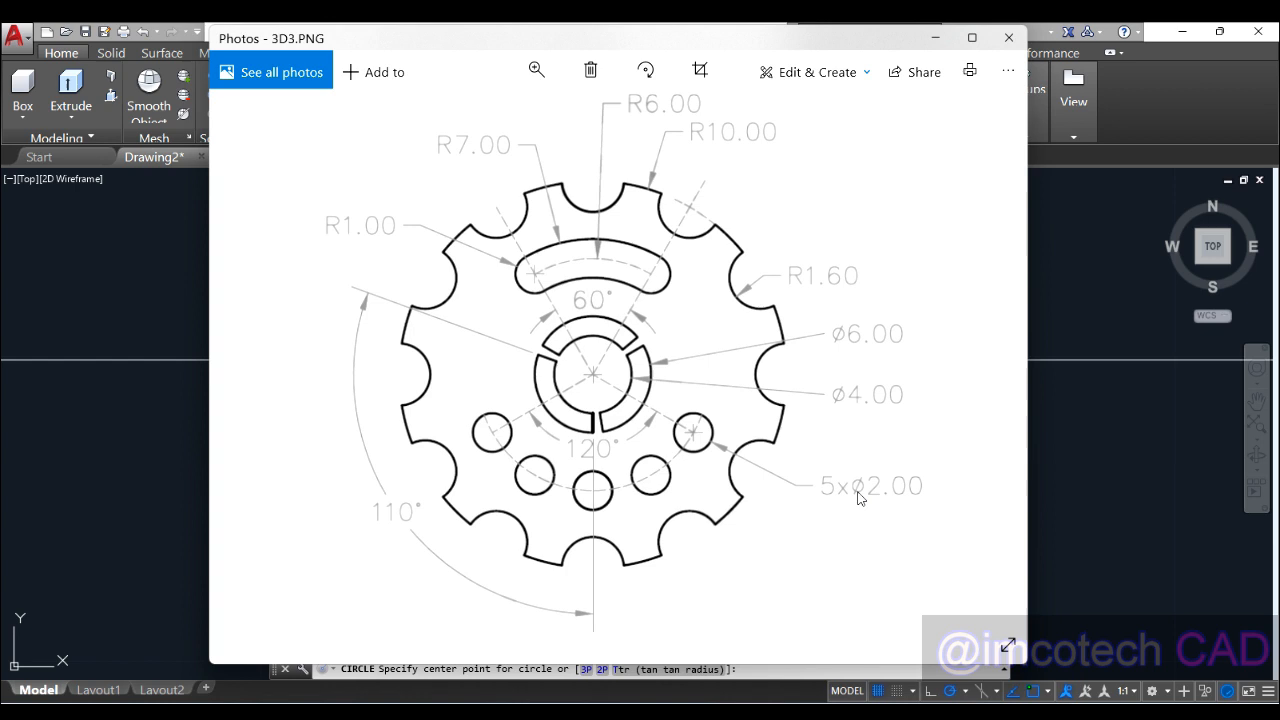
{"action": "left_click", "coordinate": [936, 38]}
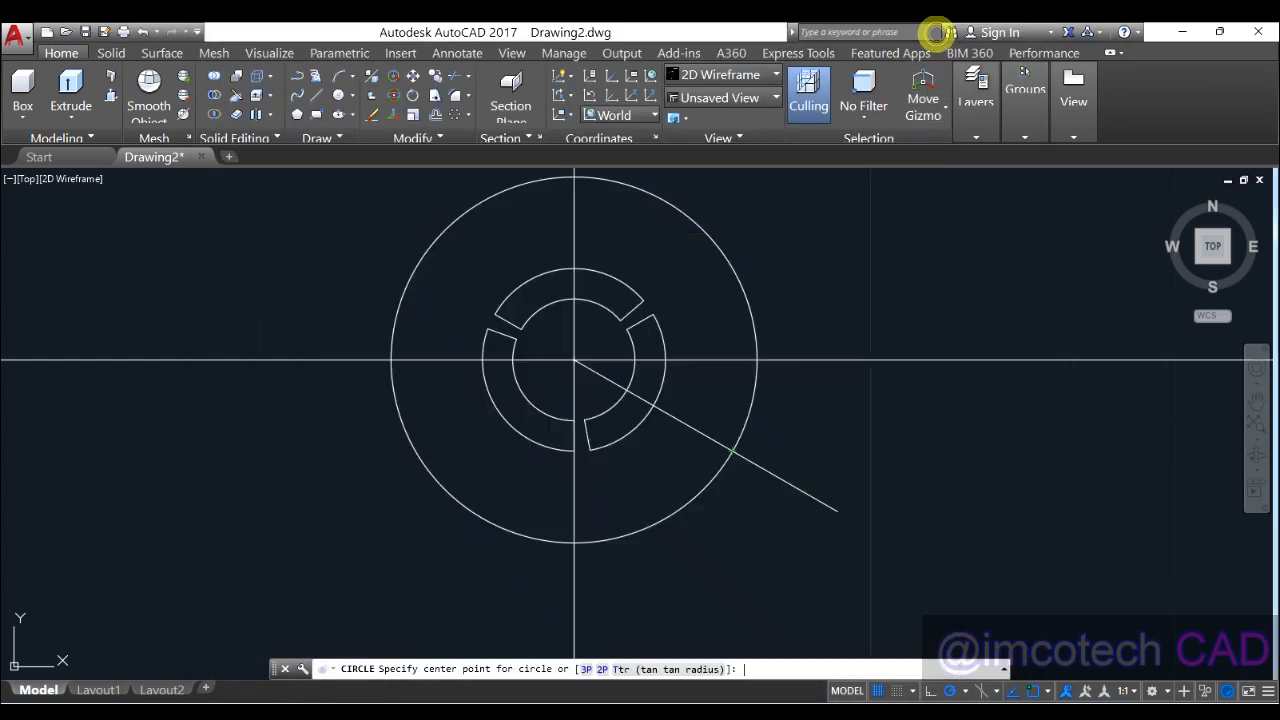
{"action": "left_click", "coordinate": [732, 452]}
{"action": "type", "text": "1"}
{"action": "key", "text": "Return"}
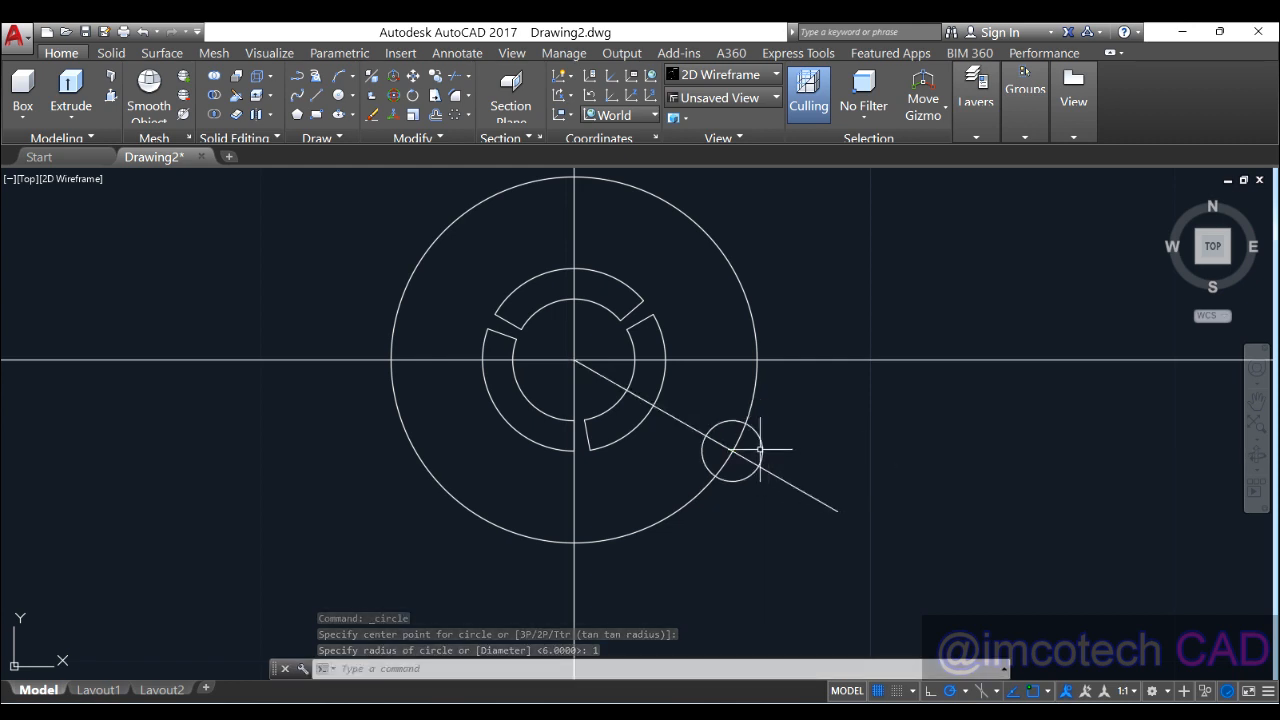
{"action": "left_click", "coordinate": [764, 451]}
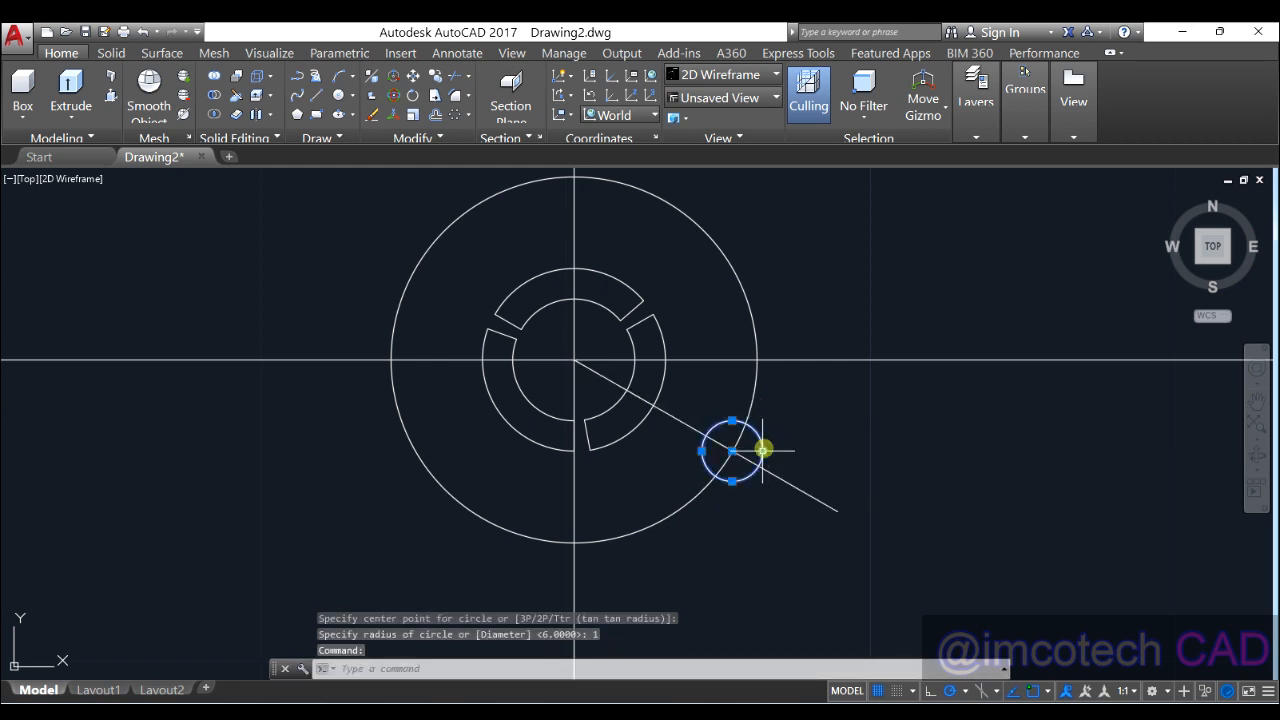
{"action": "left_click", "coordinate": [449, 112]}
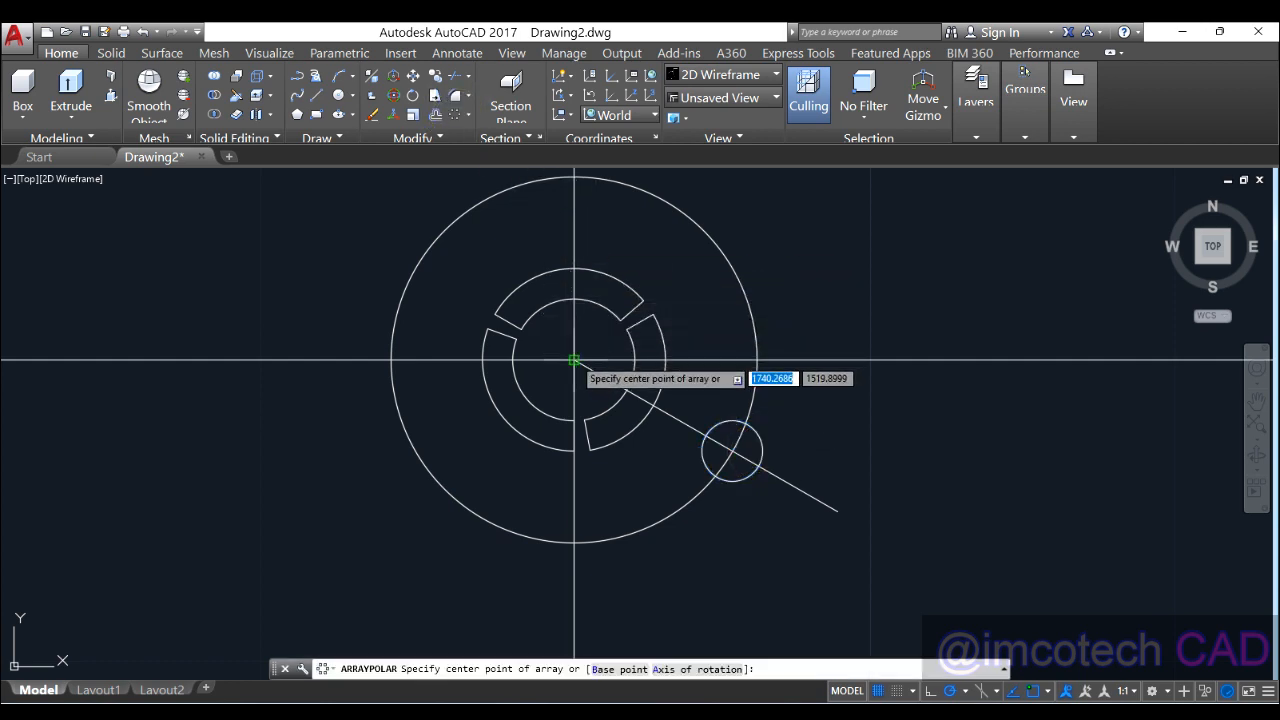
Step: Centre the polar array on the big circle's centre and set it to 5 items
{"action": "left_click", "coordinate": [574, 360]}
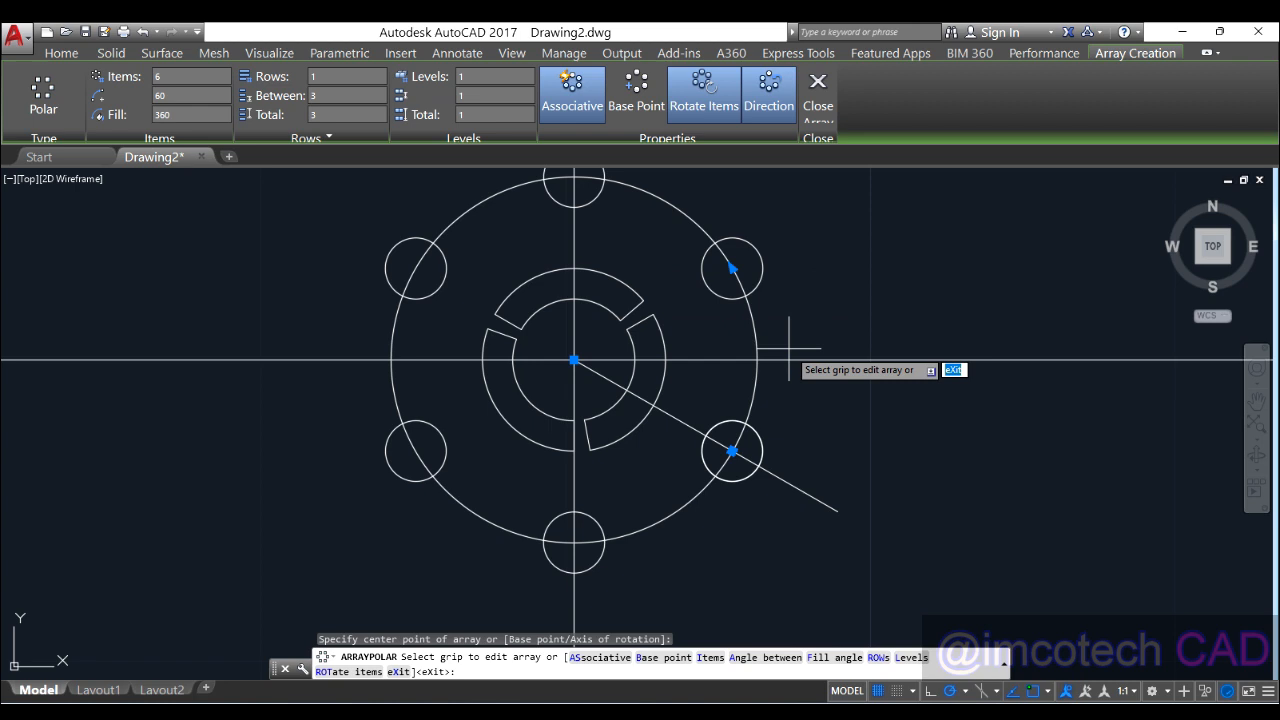
{"action": "scroll", "coordinate": [789, 348], "scroll_direction": "down", "scroll_amount": 2}
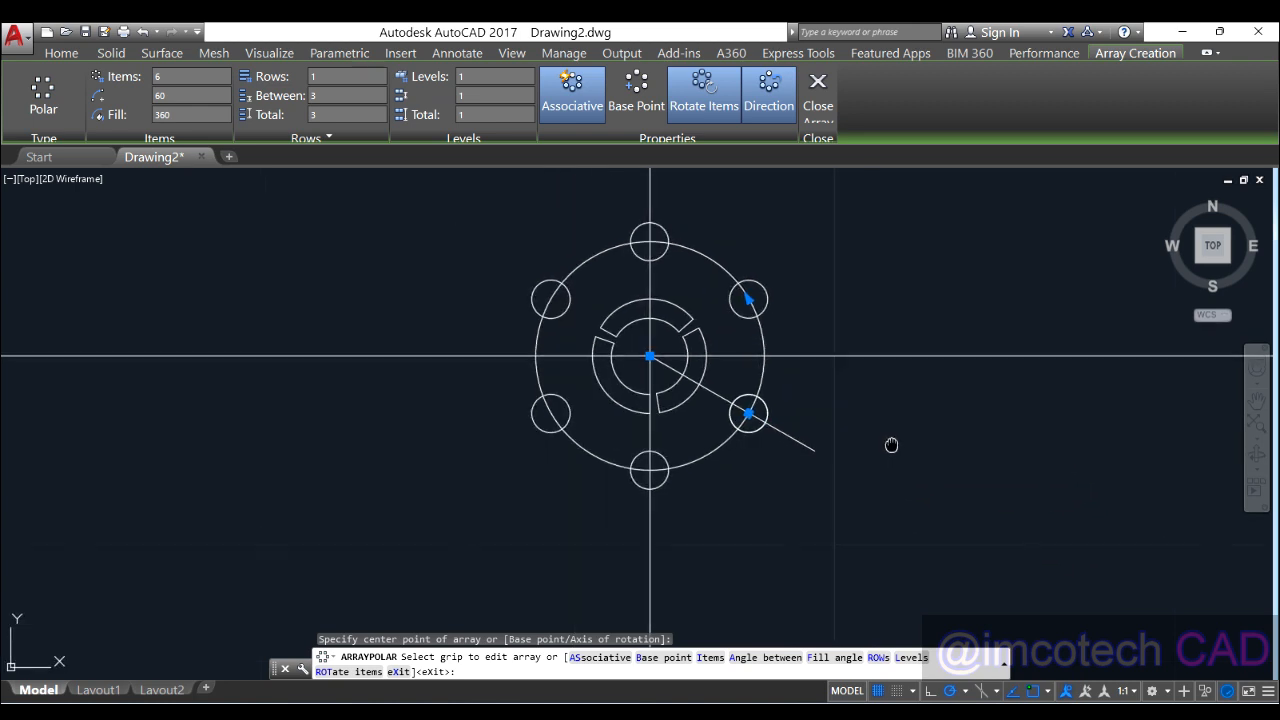
{"action": "middle_click_drag", "start_coordinate": [900, 455], "coordinate": [838, 485]}
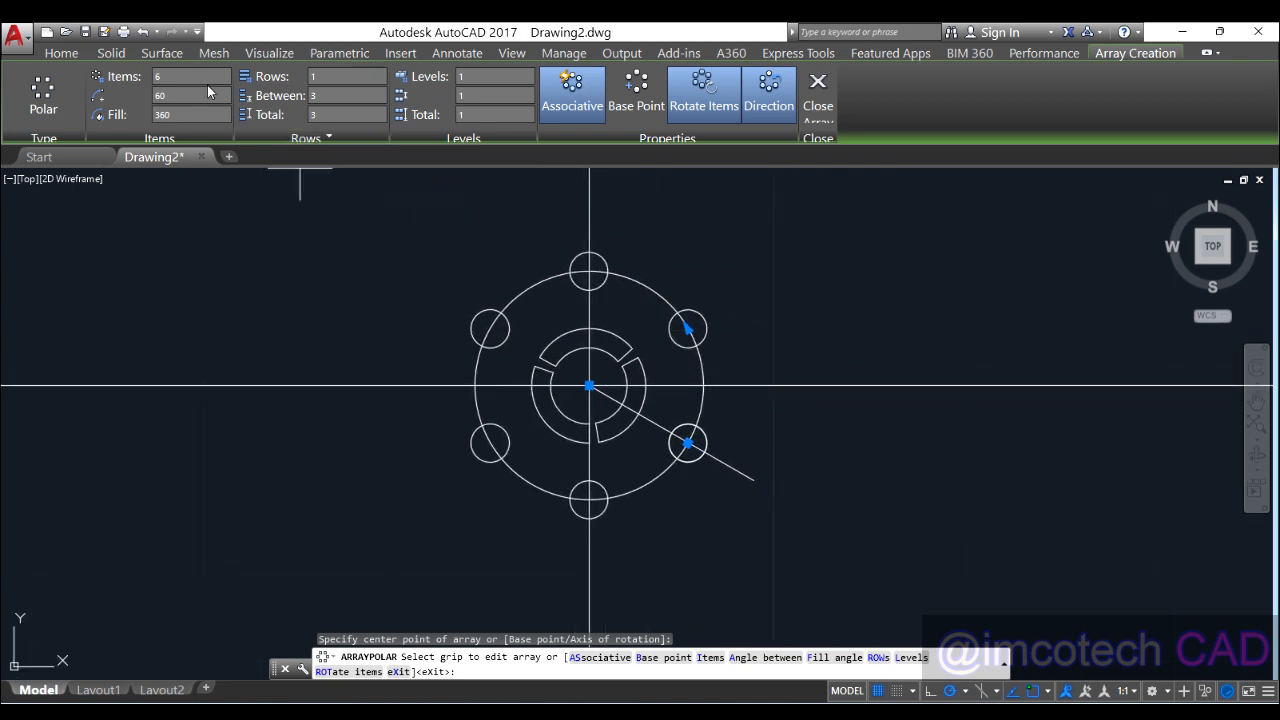
{"action": "left_click_drag", "start_coordinate": [189, 75], "coordinate": [141, 77]}
{"action": "type", "text": "5"}
{"action": "key", "text": "Return"}
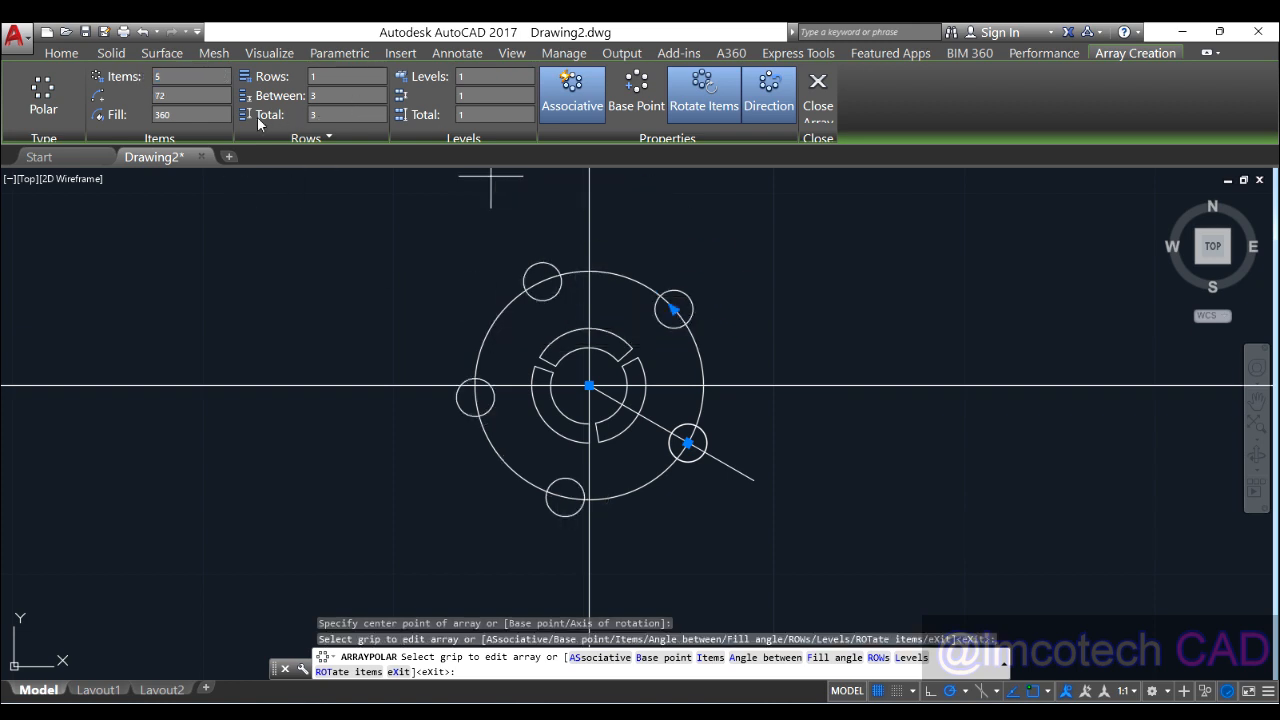
Step: Spread the five circles over a 120° fill along the lower side, then finish the array
{"action": "left_click", "coordinate": [164, 116]}
{"action": "left_click", "coordinate": [814, 715]}
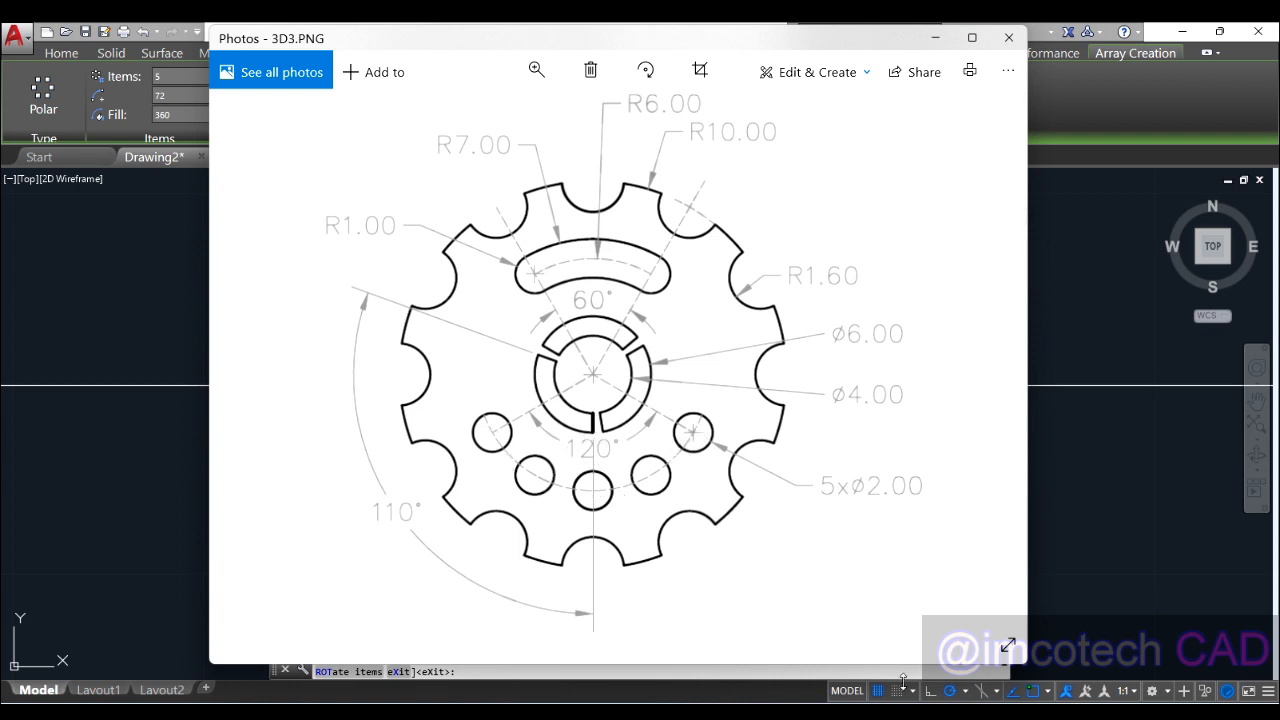
{"action": "left_click", "coordinate": [814, 715]}
{"action": "left_click", "coordinate": [190, 116]}
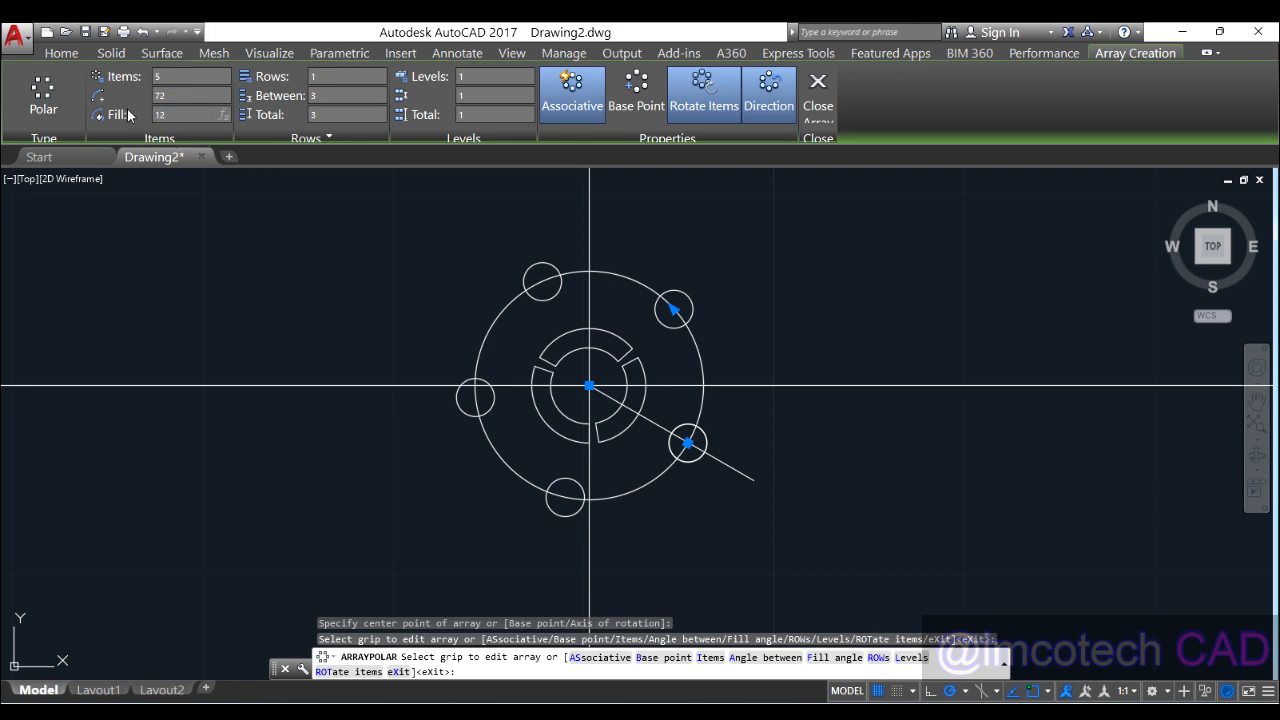
{"action": "key", "text": "Return"}
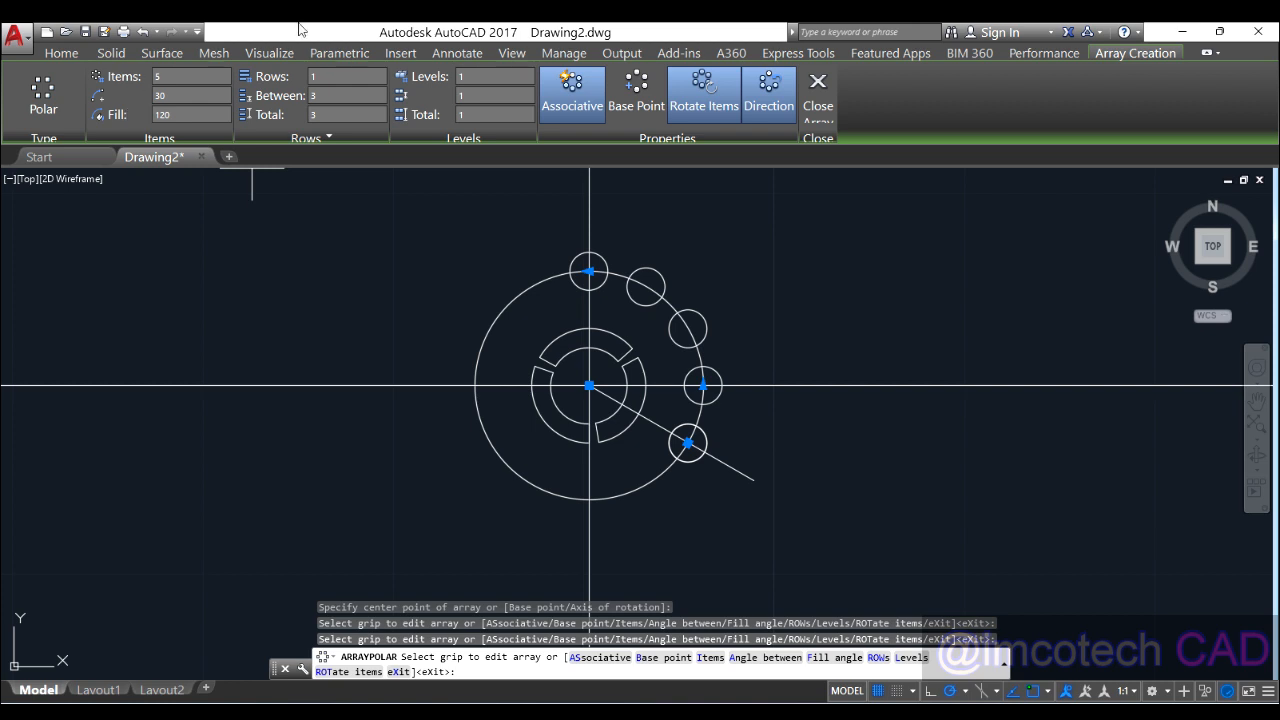
{"action": "left_click", "coordinate": [767, 104]}
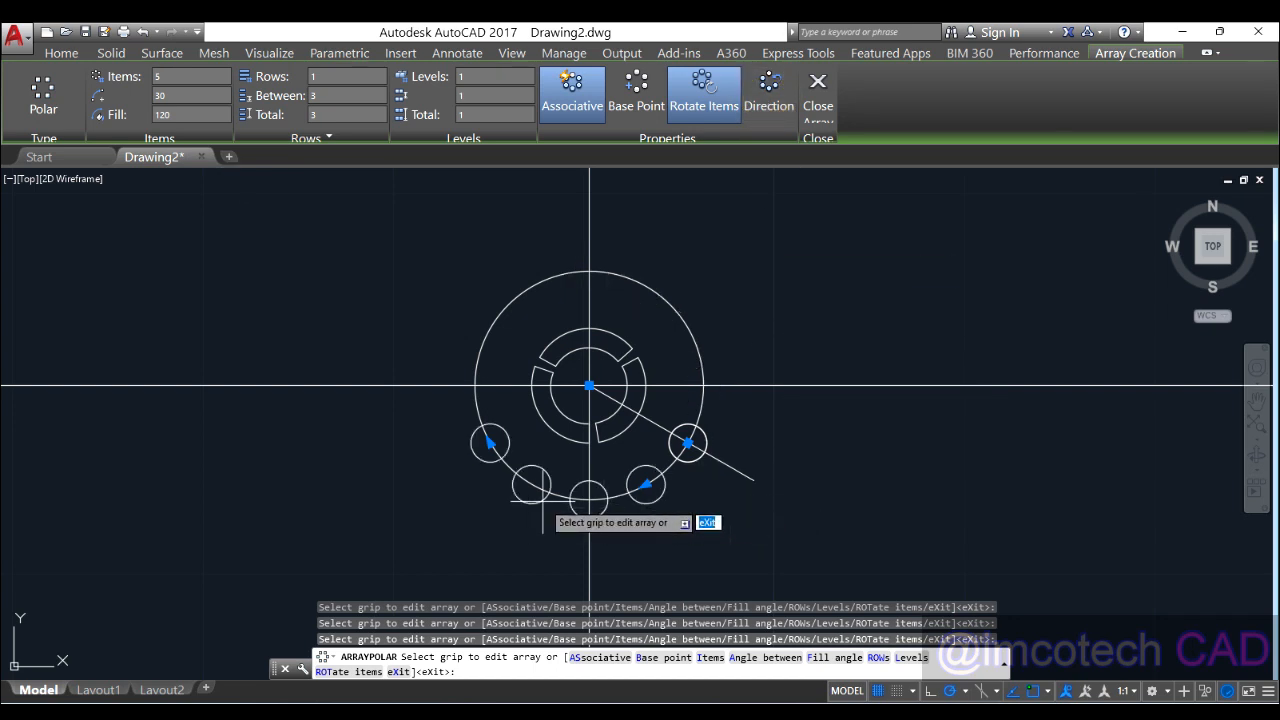
{"action": "left_click", "coordinate": [776, 106]}
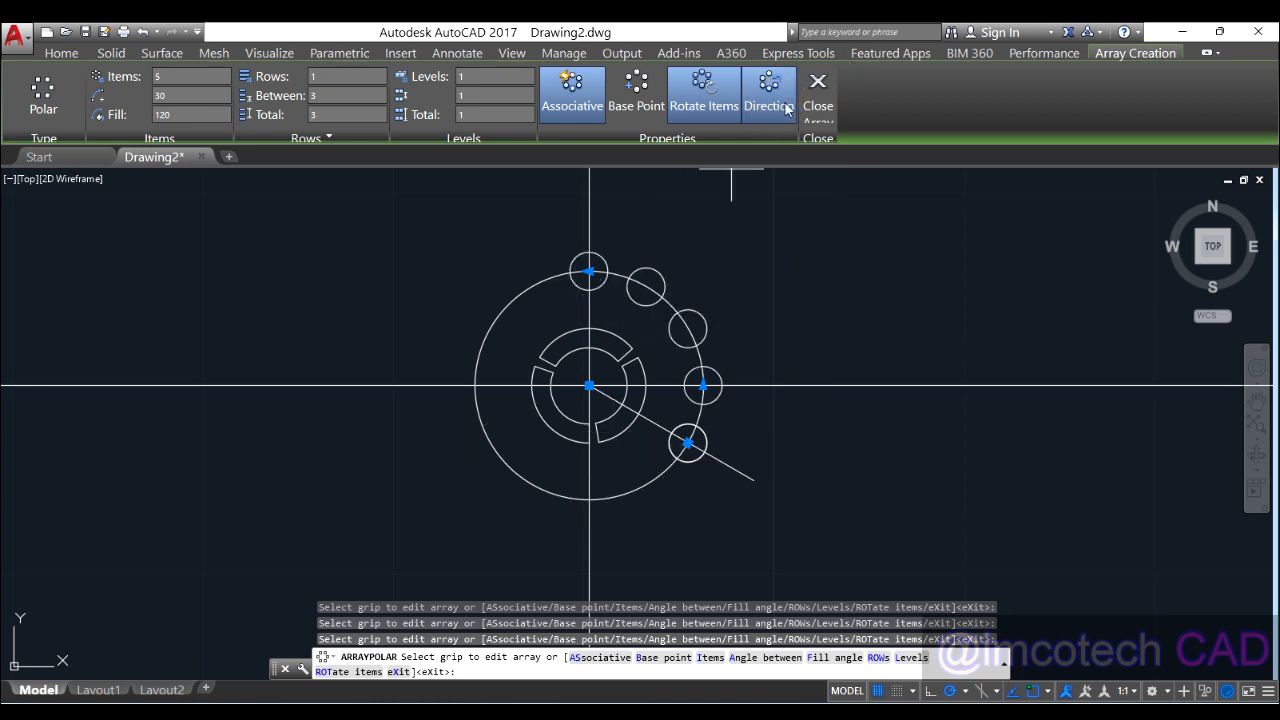
{"action": "left_click", "coordinate": [769, 95]}
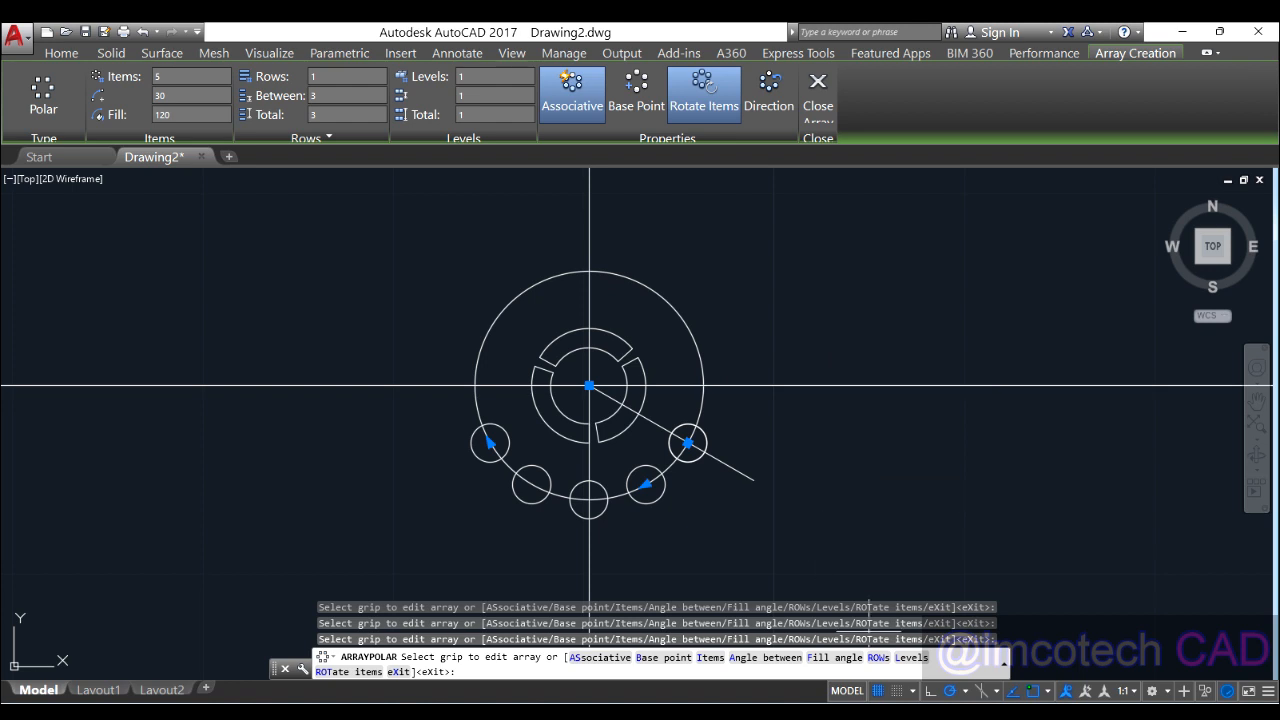
{"action": "key", "text": "alt+Tab"}
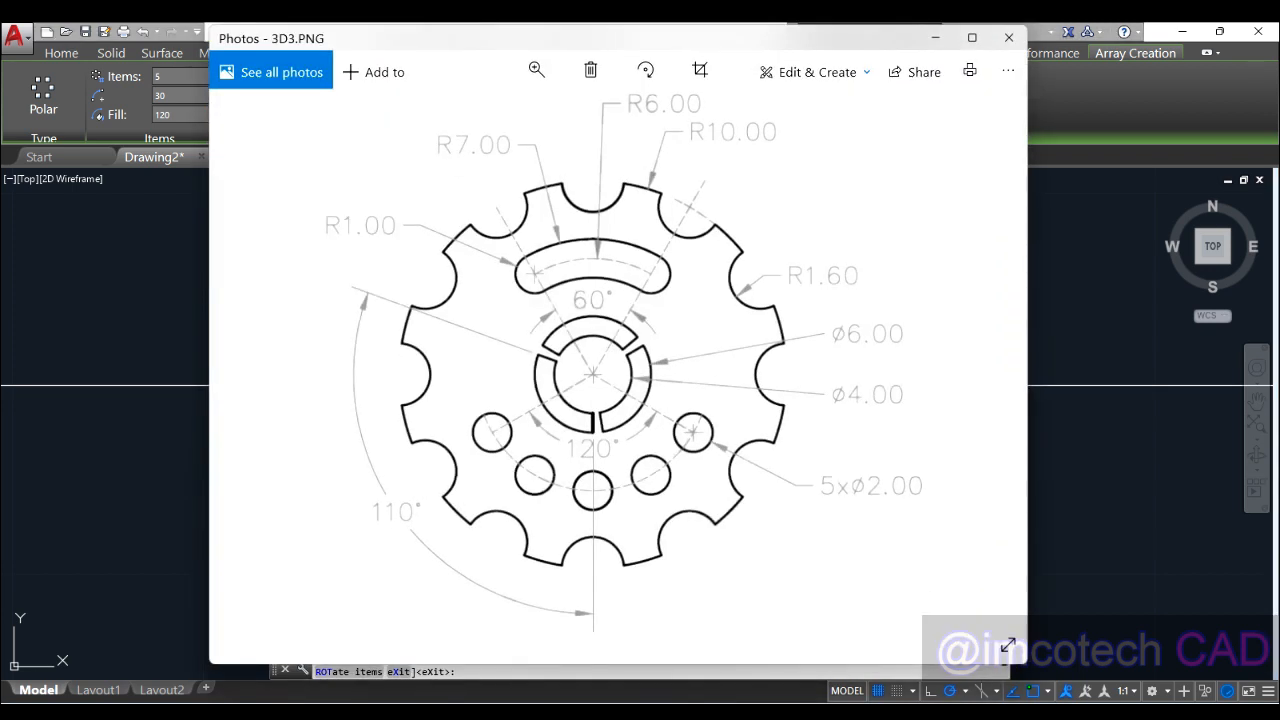
{"action": "key", "text": "alt+Tab"}
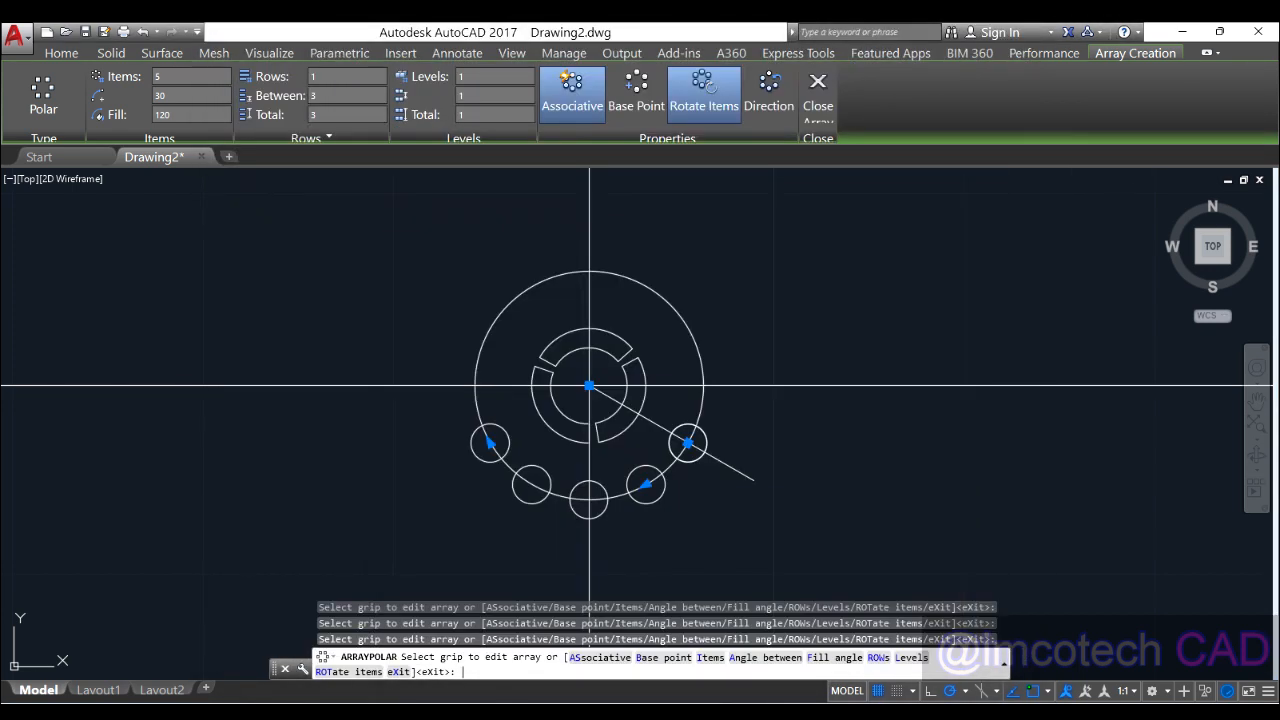
{"action": "right_click", "coordinate": [748, 334]}
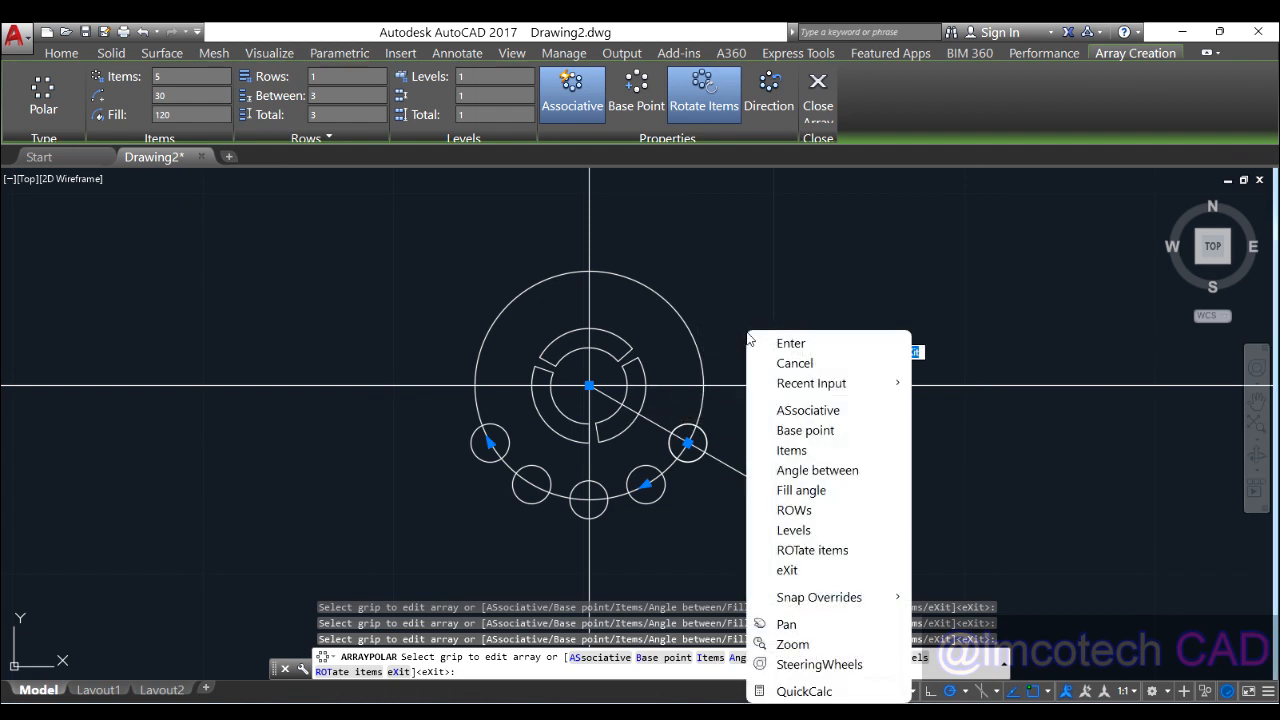
{"action": "left_click", "coordinate": [789, 344]}
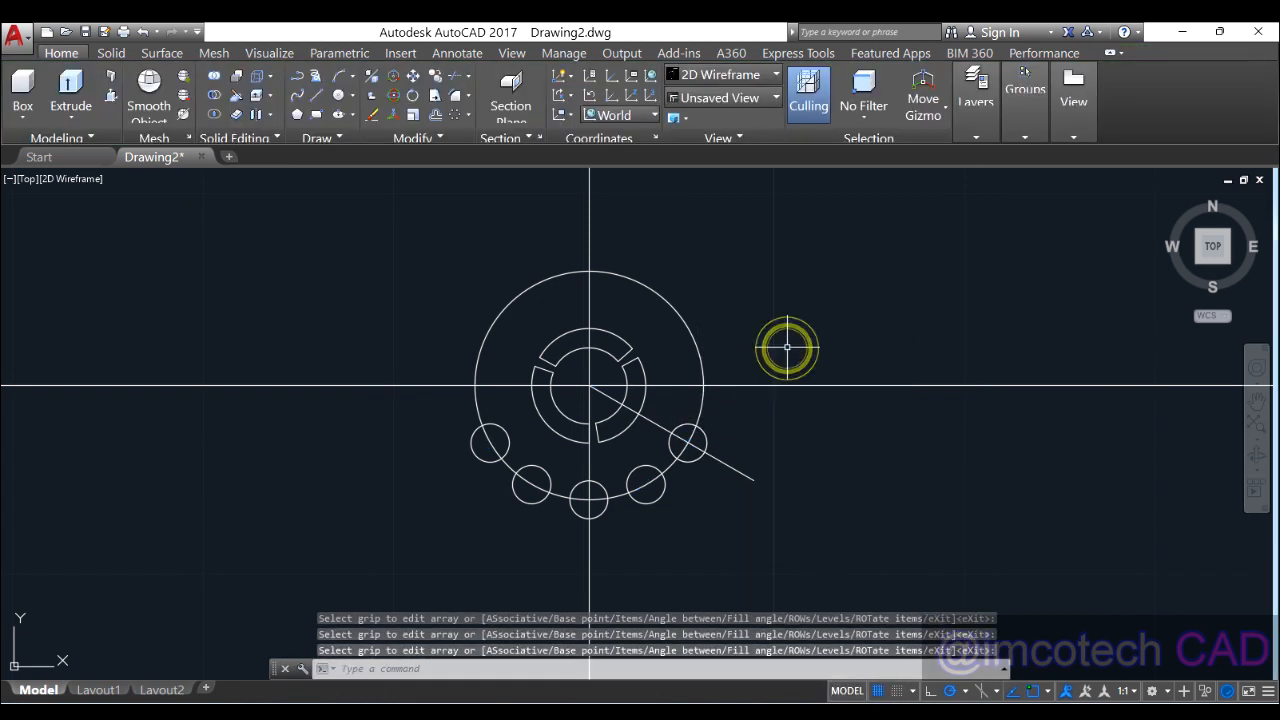
Step: Delete the diagonal construction line and briefly check the 3D3.PNG reference image
{"action": "left_click", "coordinate": [670, 431]}
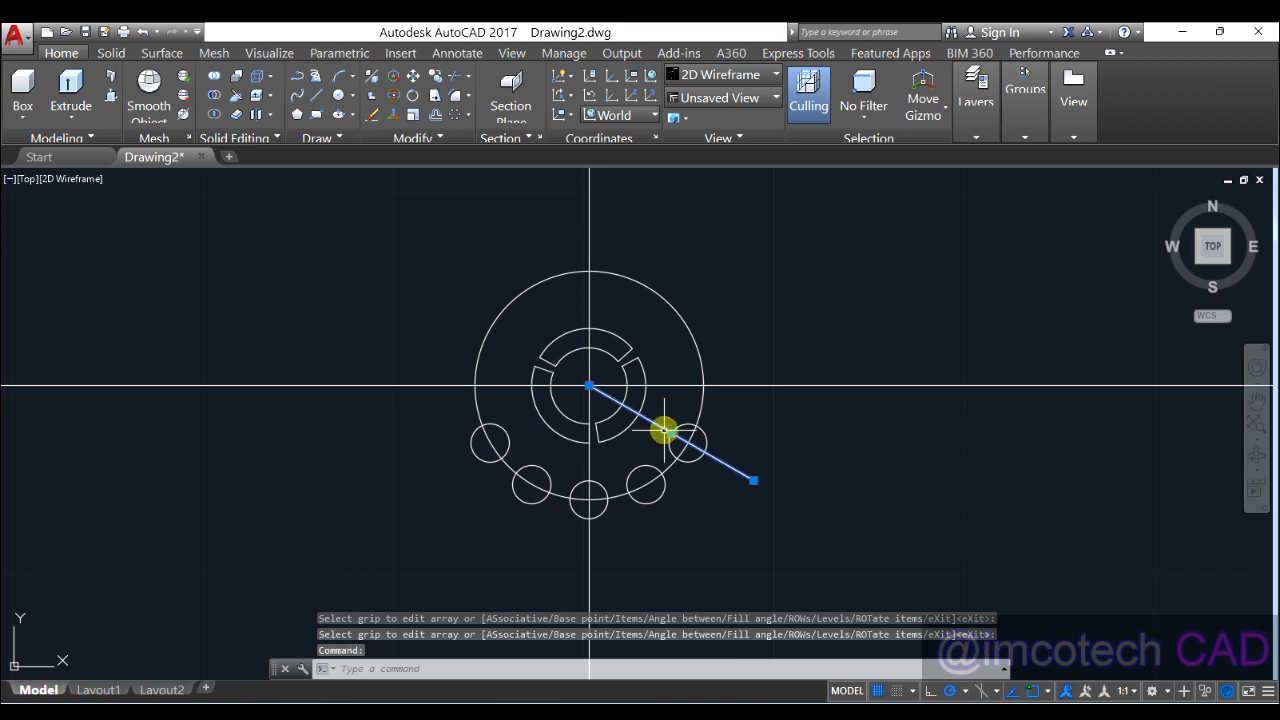
{"action": "key", "text": "Delete"}
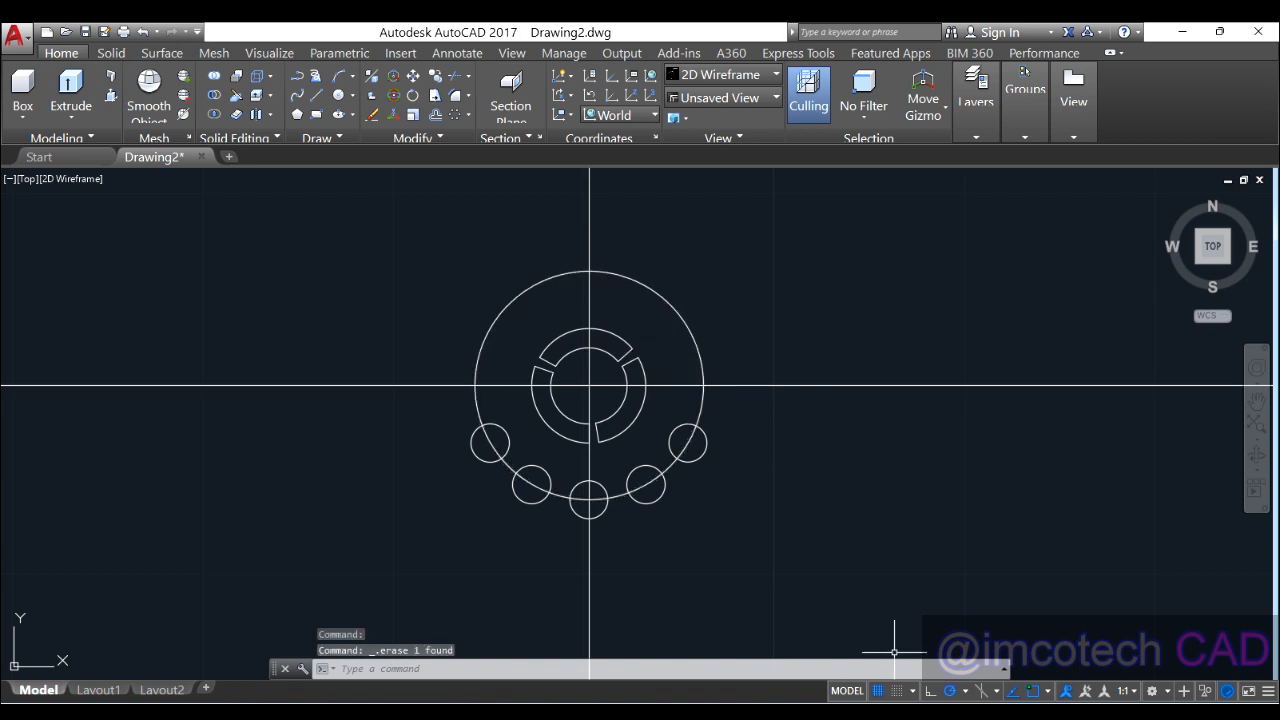
{"action": "left_click", "coordinate": [822, 711]}
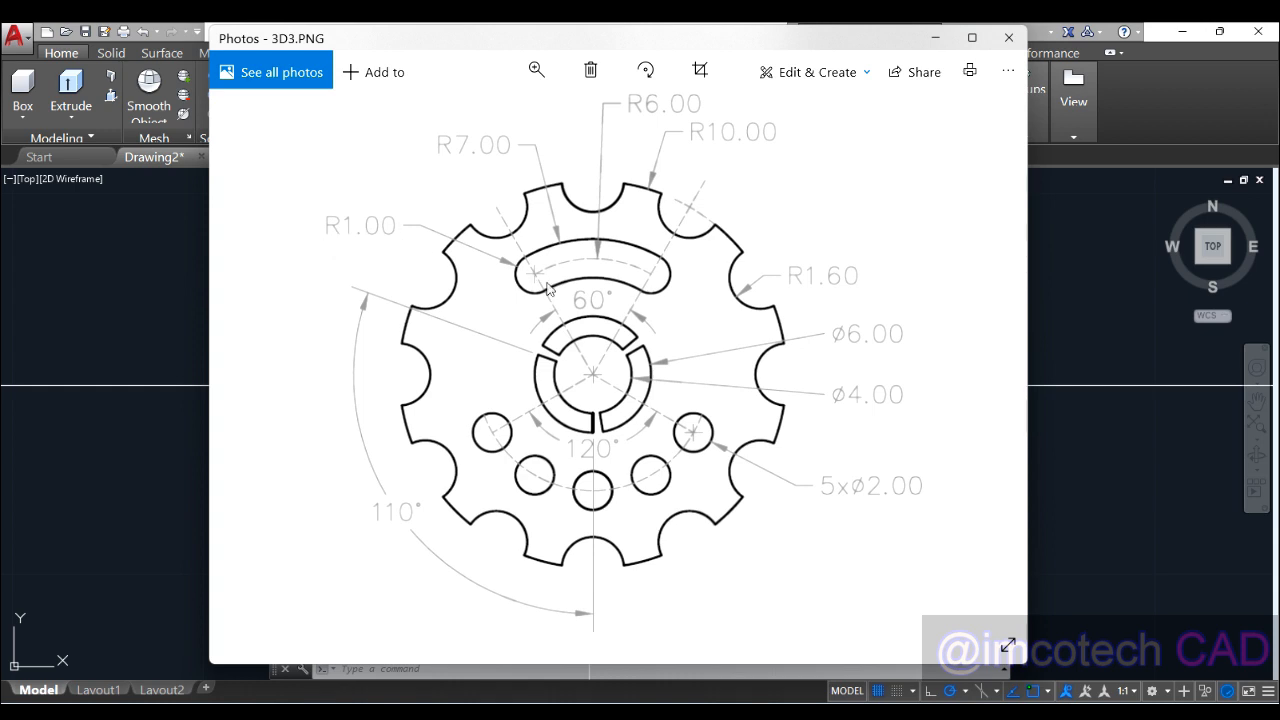
{"action": "left_click", "coordinate": [938, 40]}
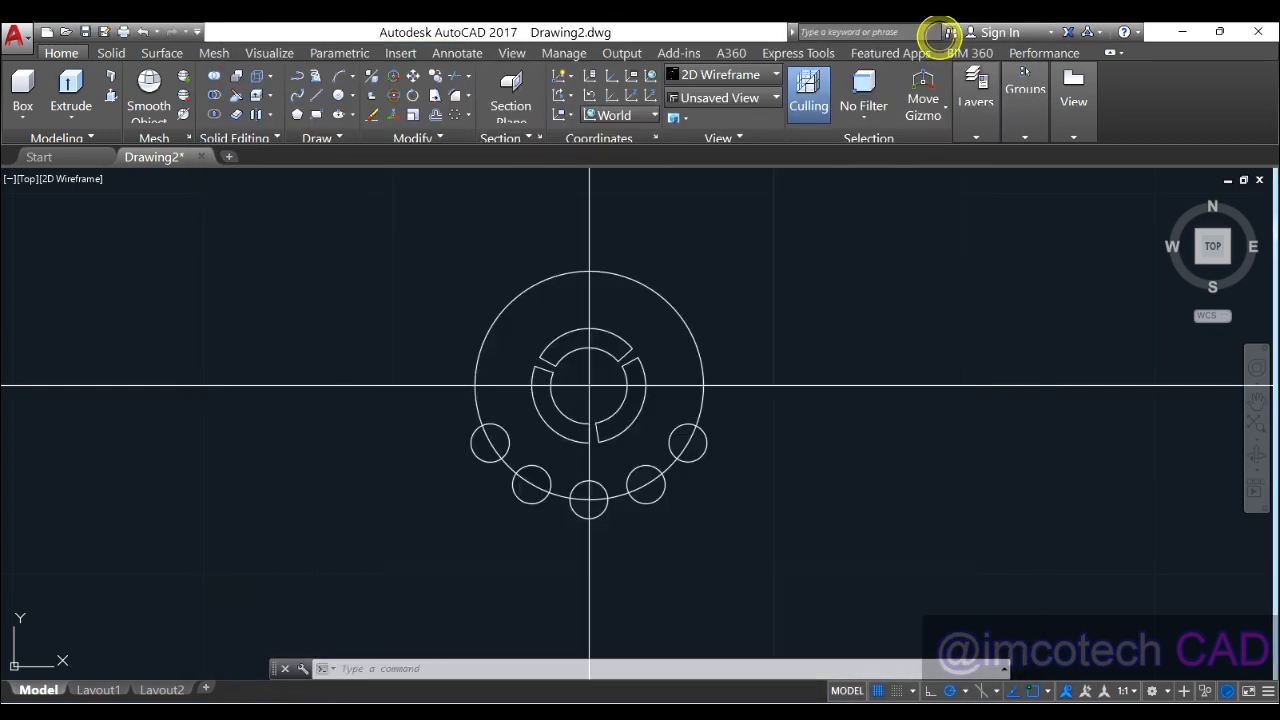
{"action": "left_click", "coordinate": [316, 95]}
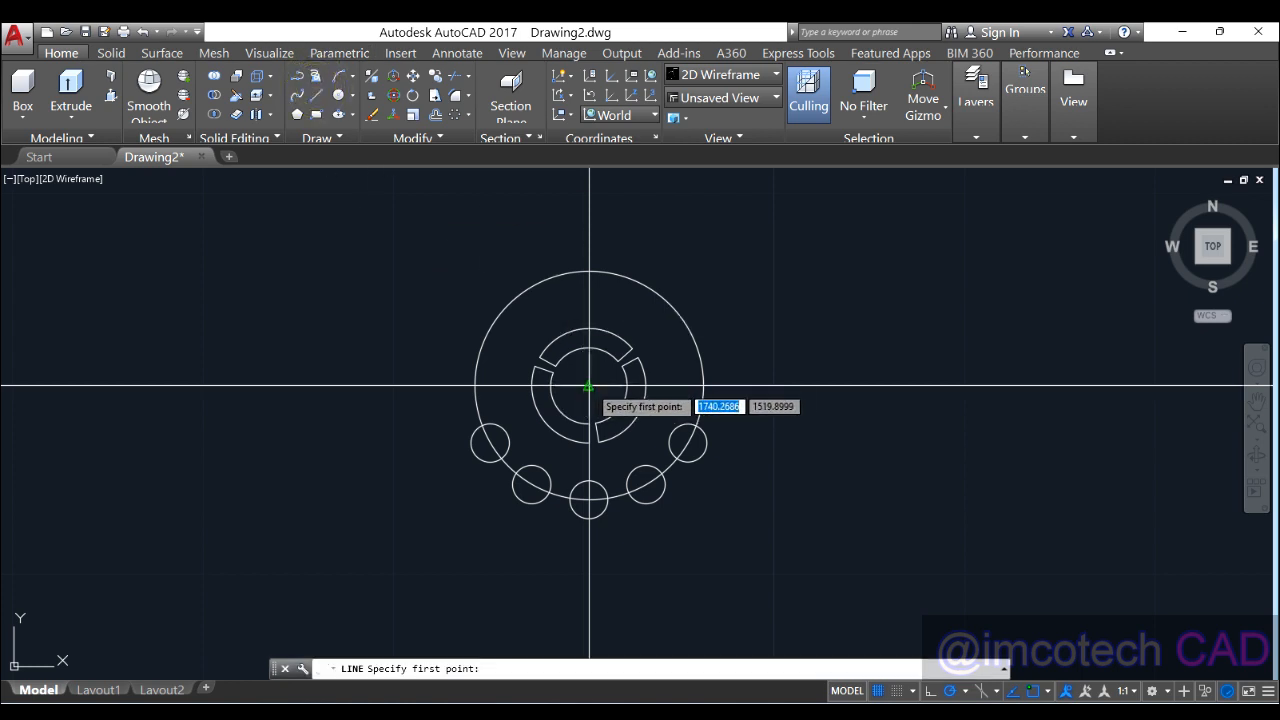
{"action": "left_click", "coordinate": [590, 385]}
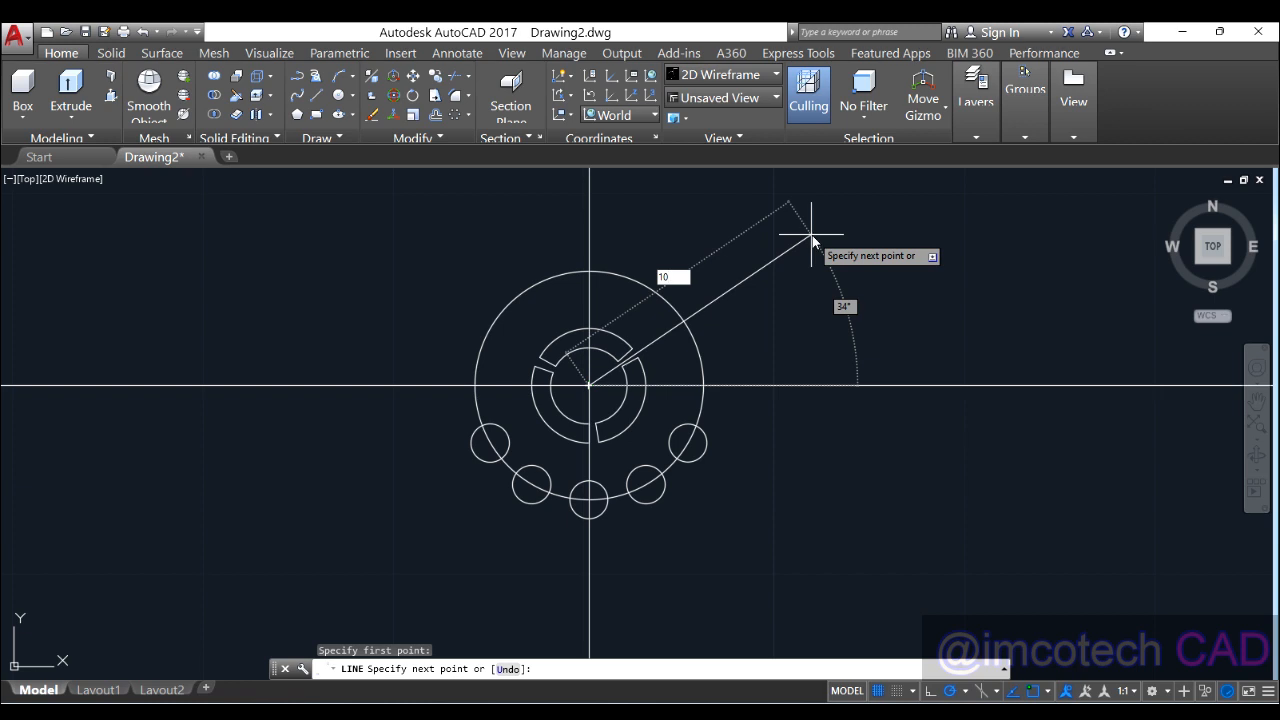
{"action": "key", "text": "Tab"}
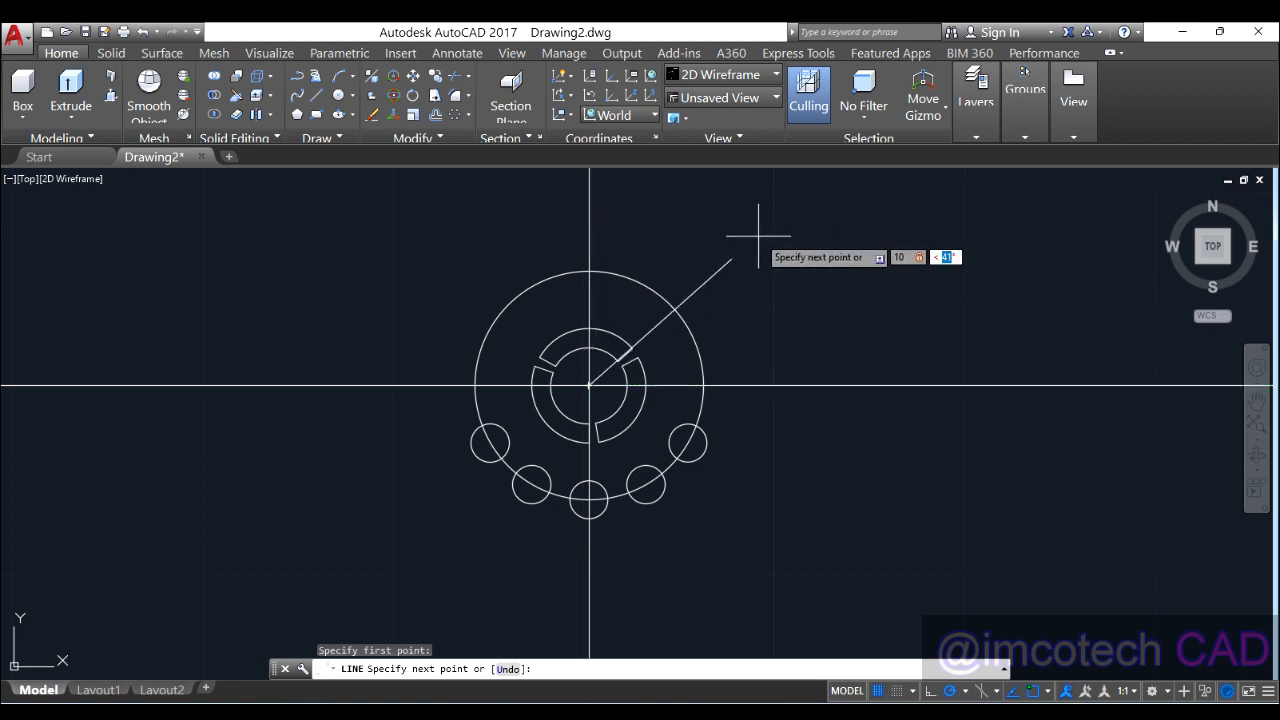
{"action": "key", "text": "Return"}
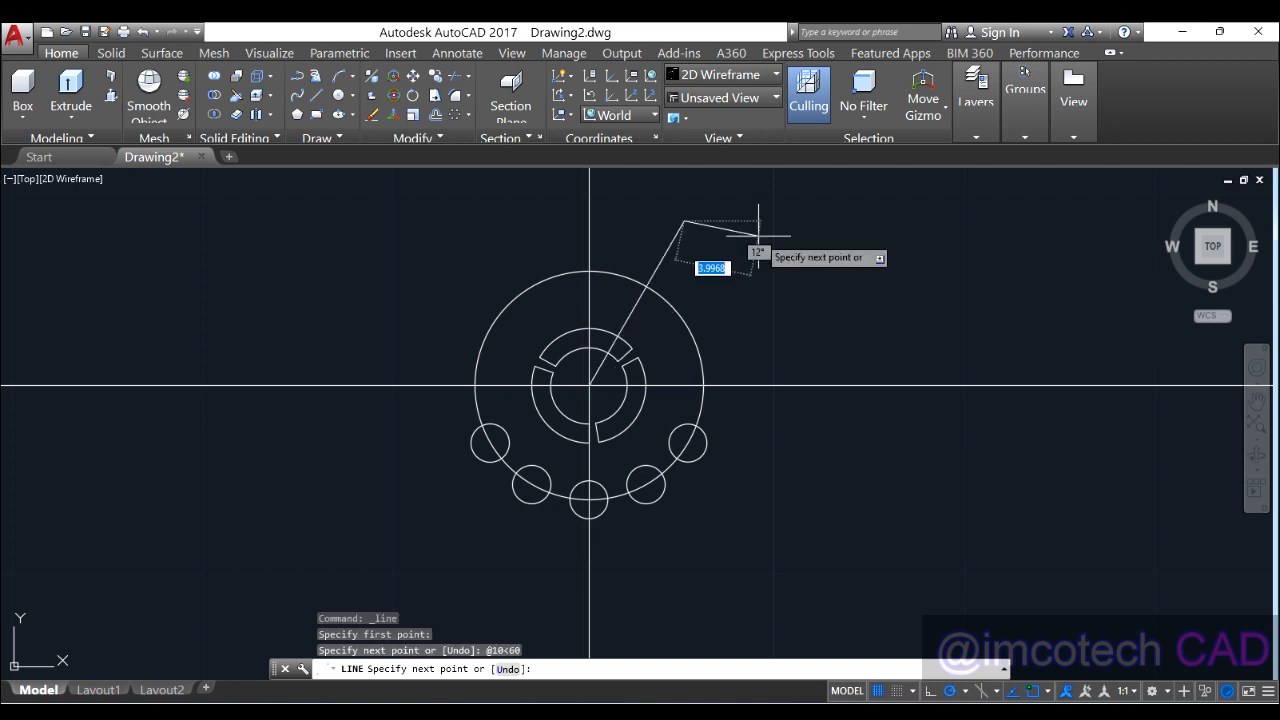
{"action": "key", "text": "Return"}
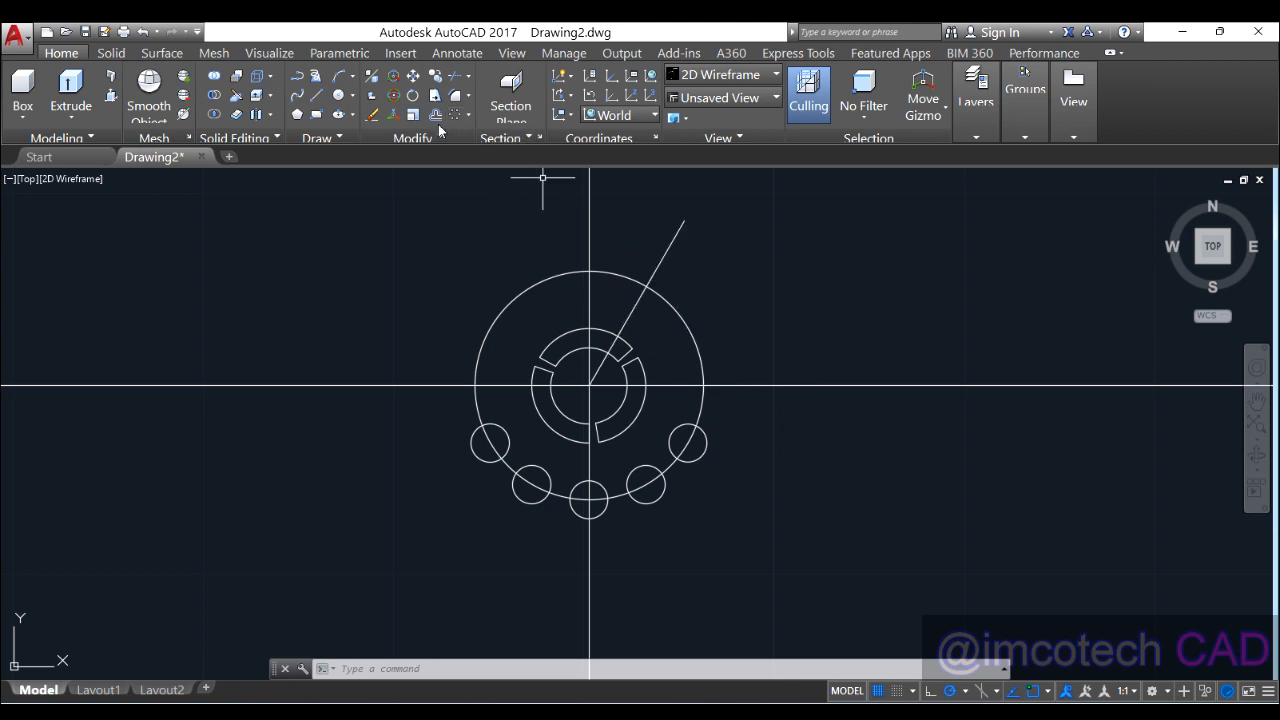
Step: Draw a radius-1 circle centred where the 60° line crosses the radius-6 circle
{"action": "left_click", "coordinate": [350, 95]}
{"action": "left_click", "coordinate": [646, 287]}
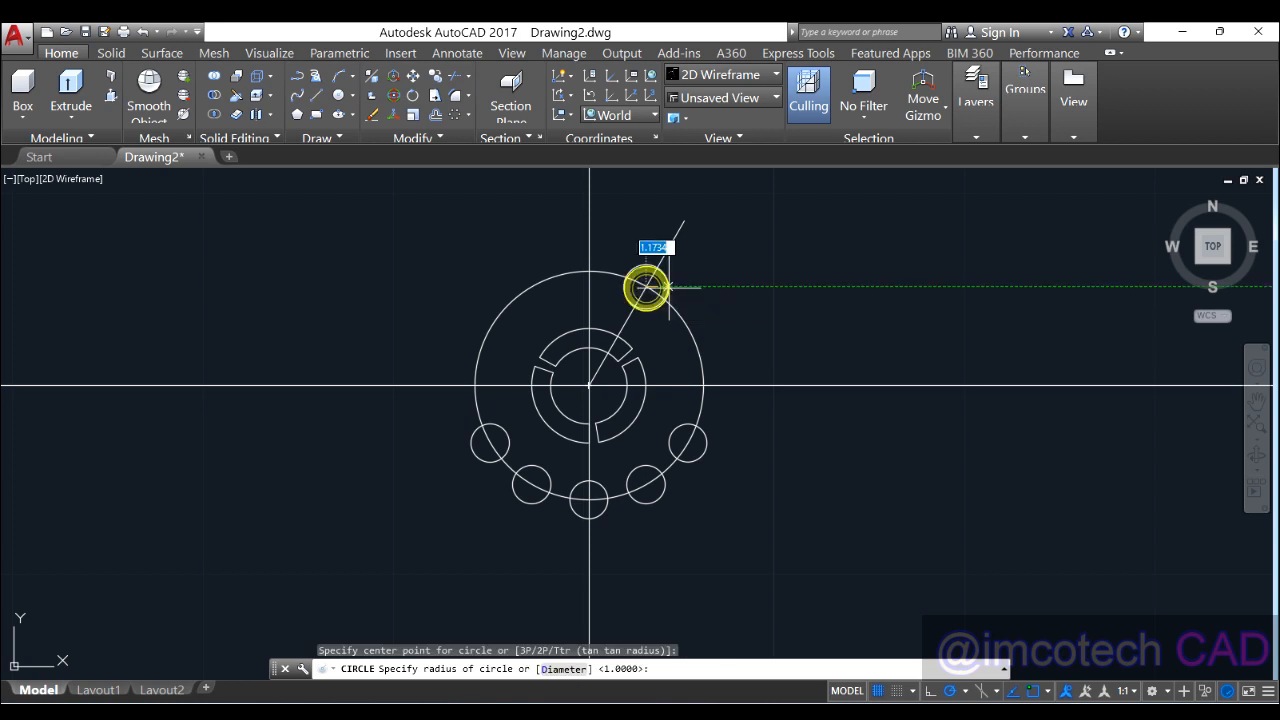
{"action": "type", "text": "1"}
{"action": "key", "text": "Return"}
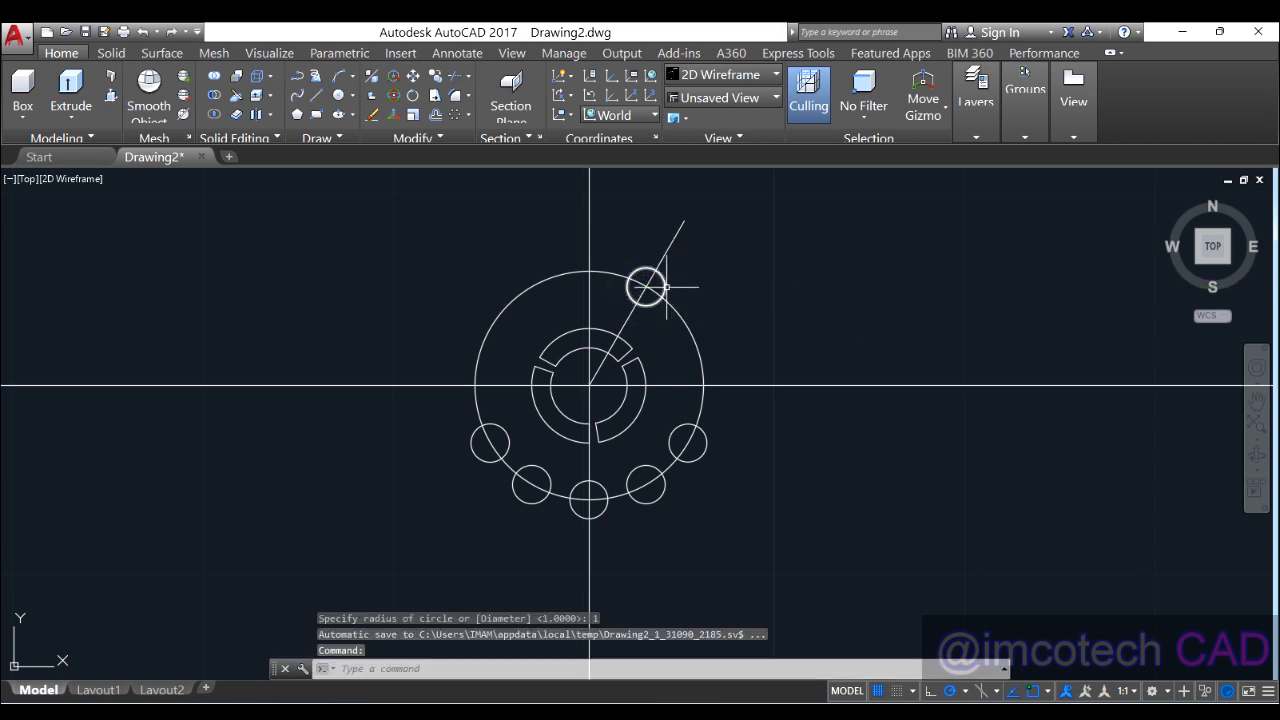
{"action": "left_click", "coordinate": [667, 287]}
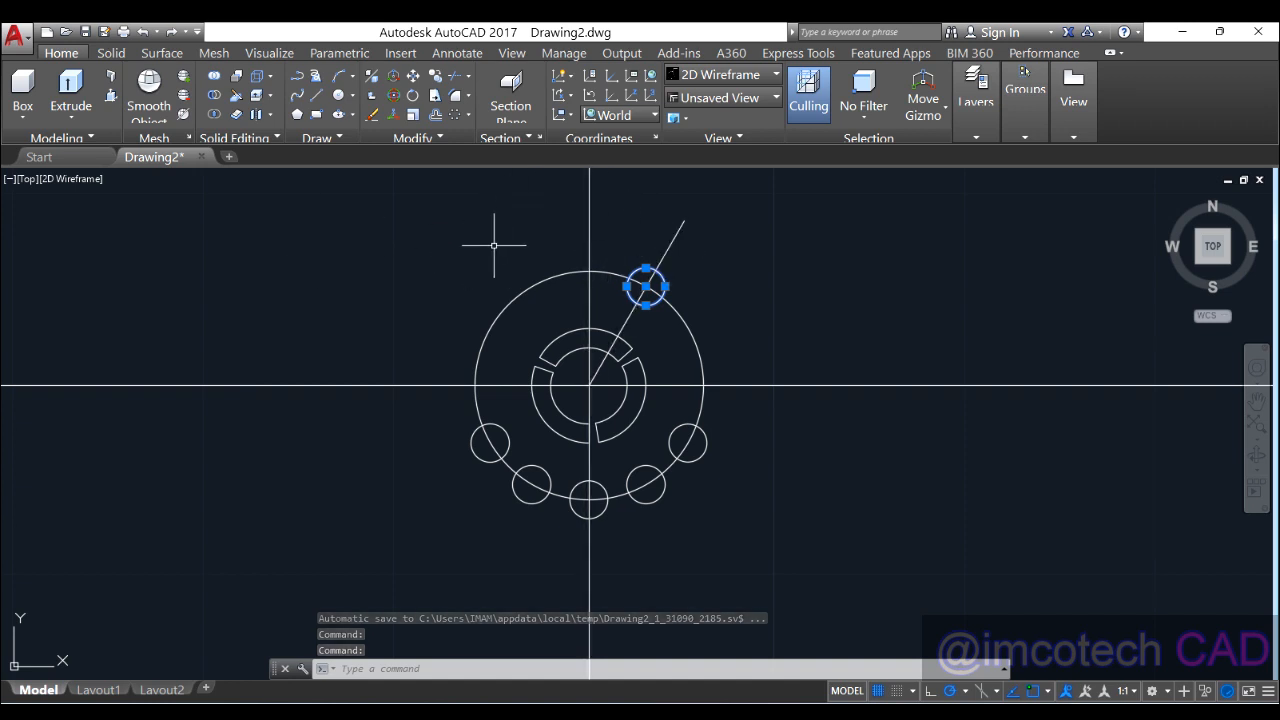
Step: Mirror the small circle to the upper left about the vertical centre line, keeping the original
{"action": "left_click", "coordinate": [437, 139]}
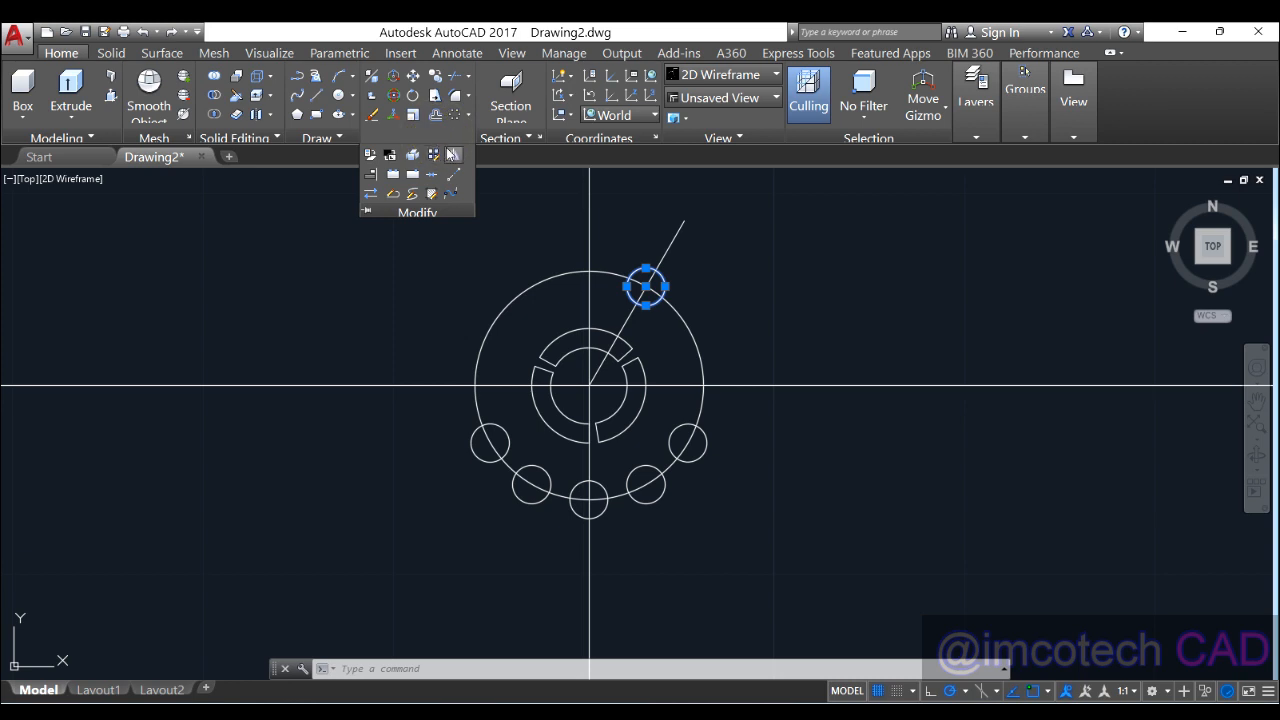
{"action": "left_click", "coordinate": [450, 153]}
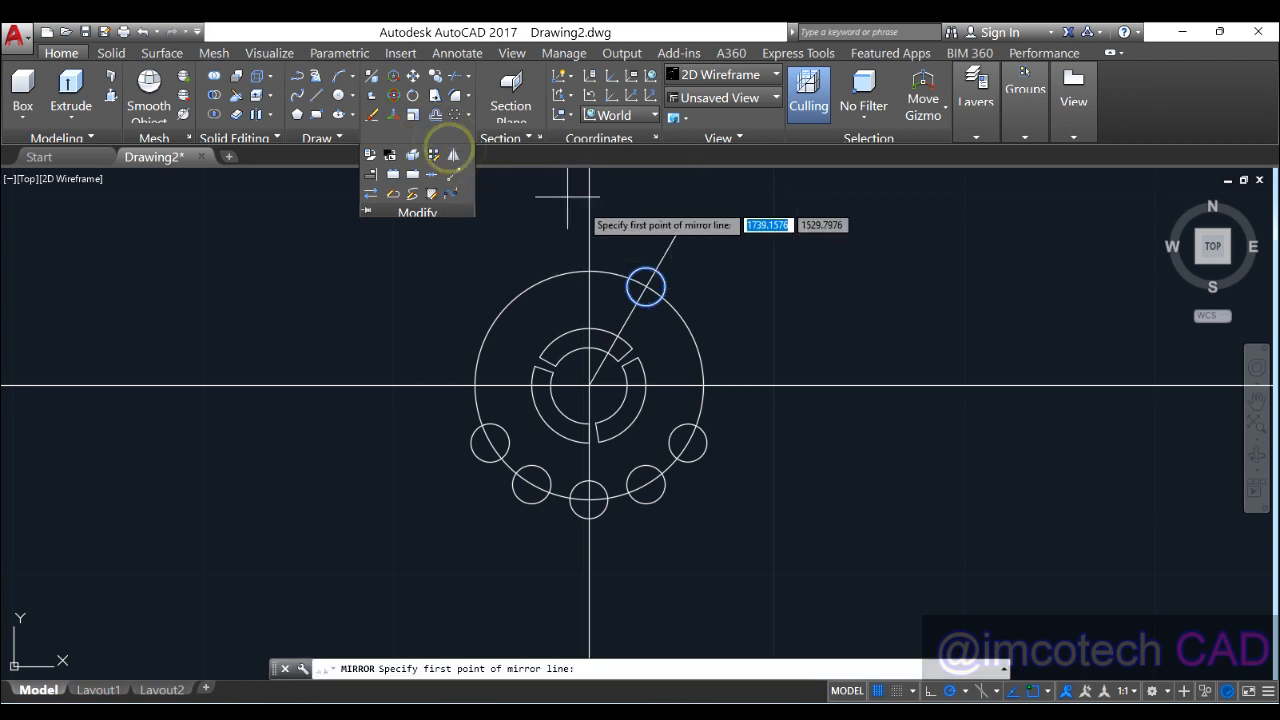
{"action": "left_click", "coordinate": [589, 385]}
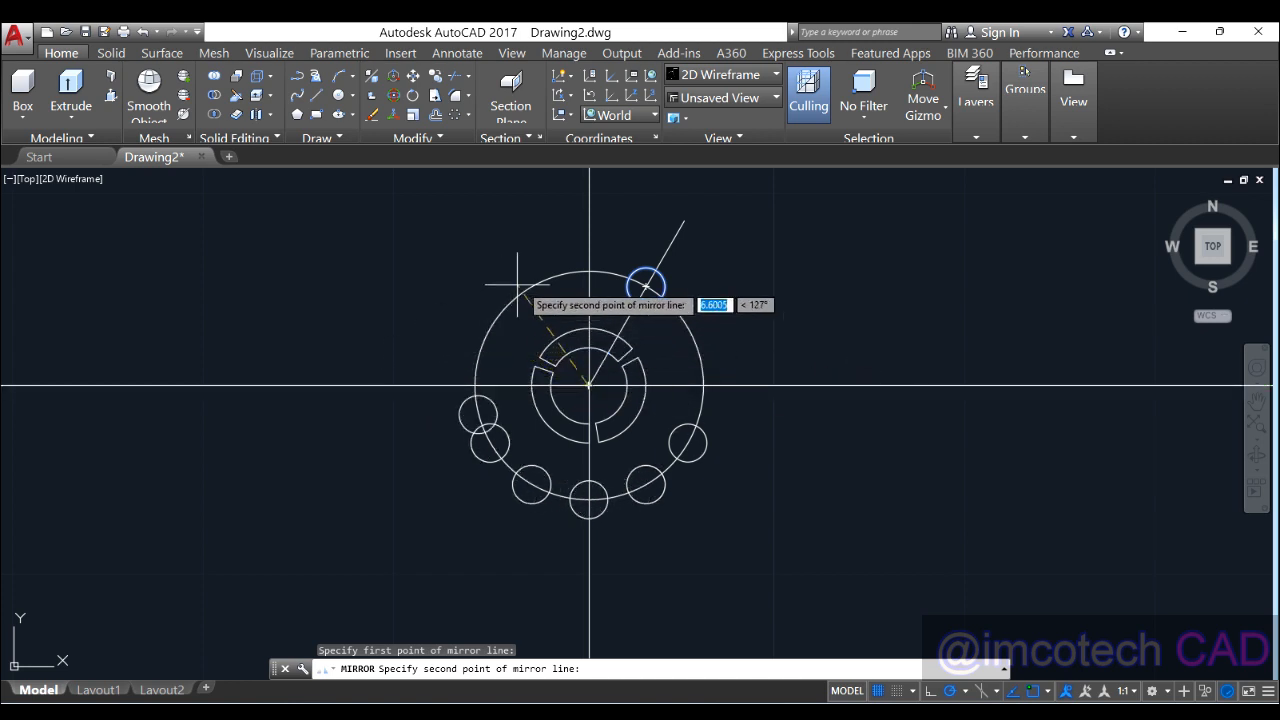
{"action": "left_click", "coordinate": [589, 189]}
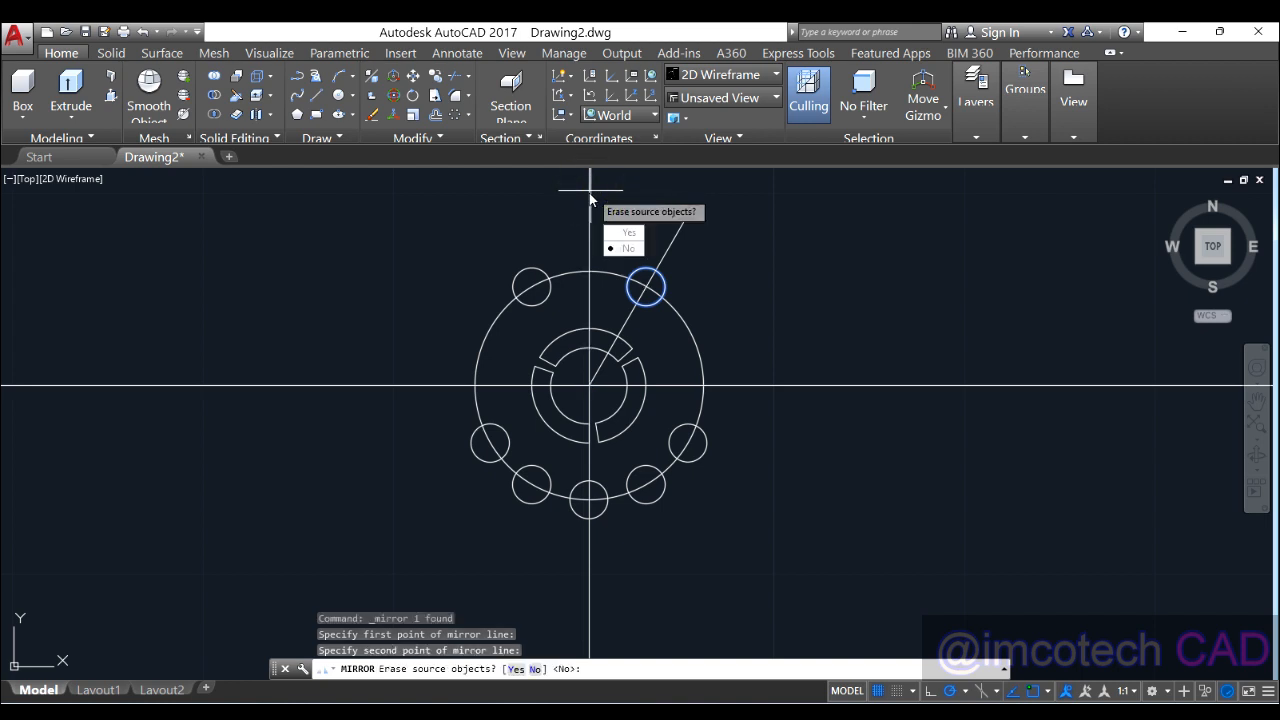
{"action": "key", "text": "Return"}
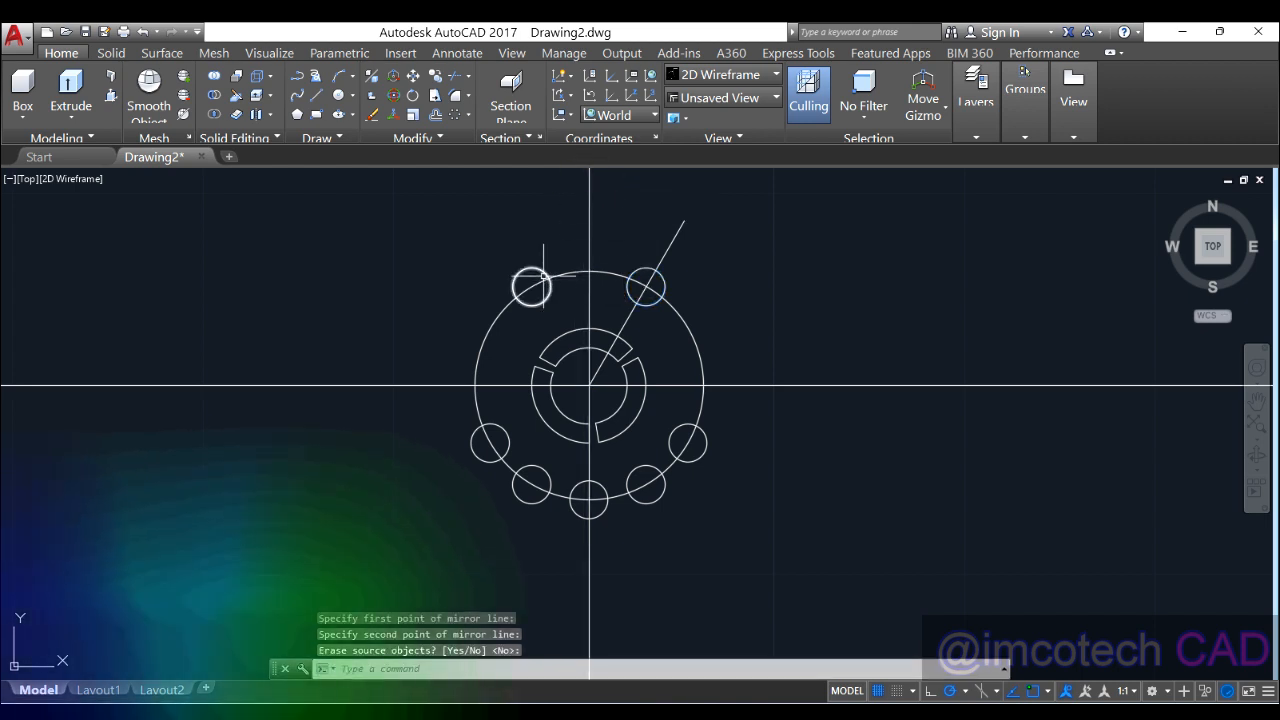
Step: Delete the diagonal guide line and bring up the 3D3.PNG reference
{"action": "left_click", "coordinate": [678, 233]}
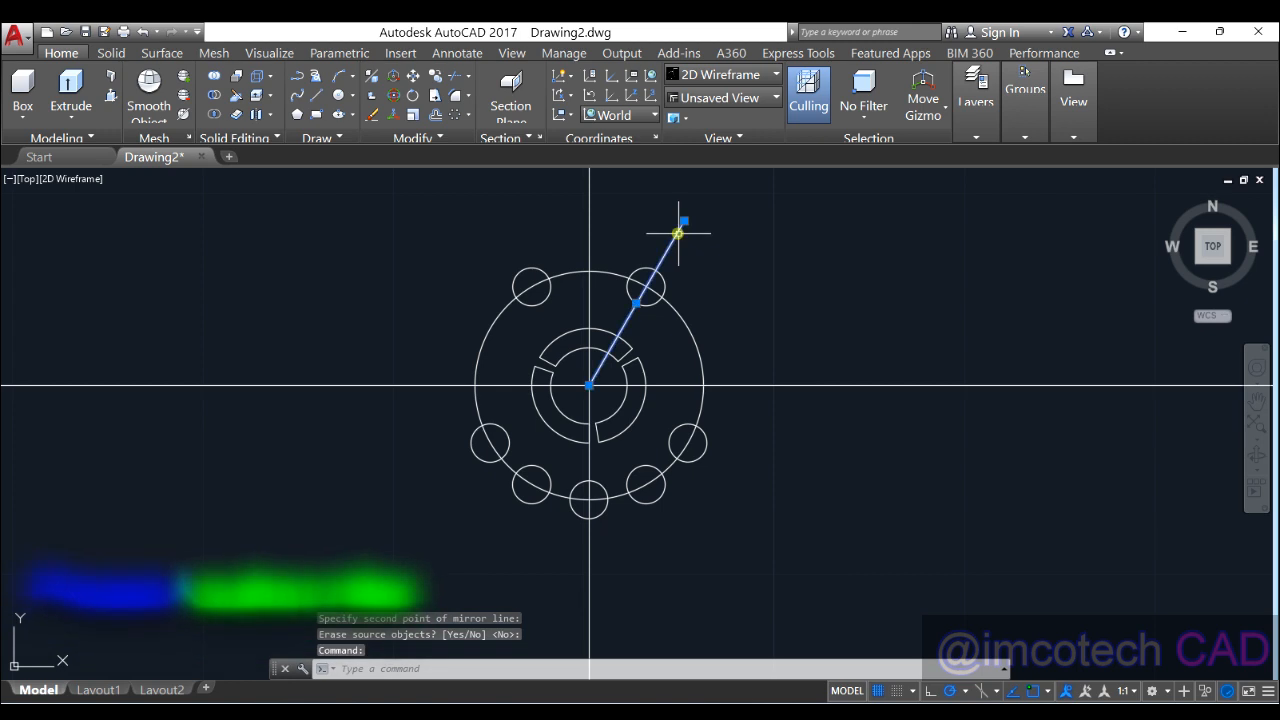
{"action": "key", "text": "Delete"}
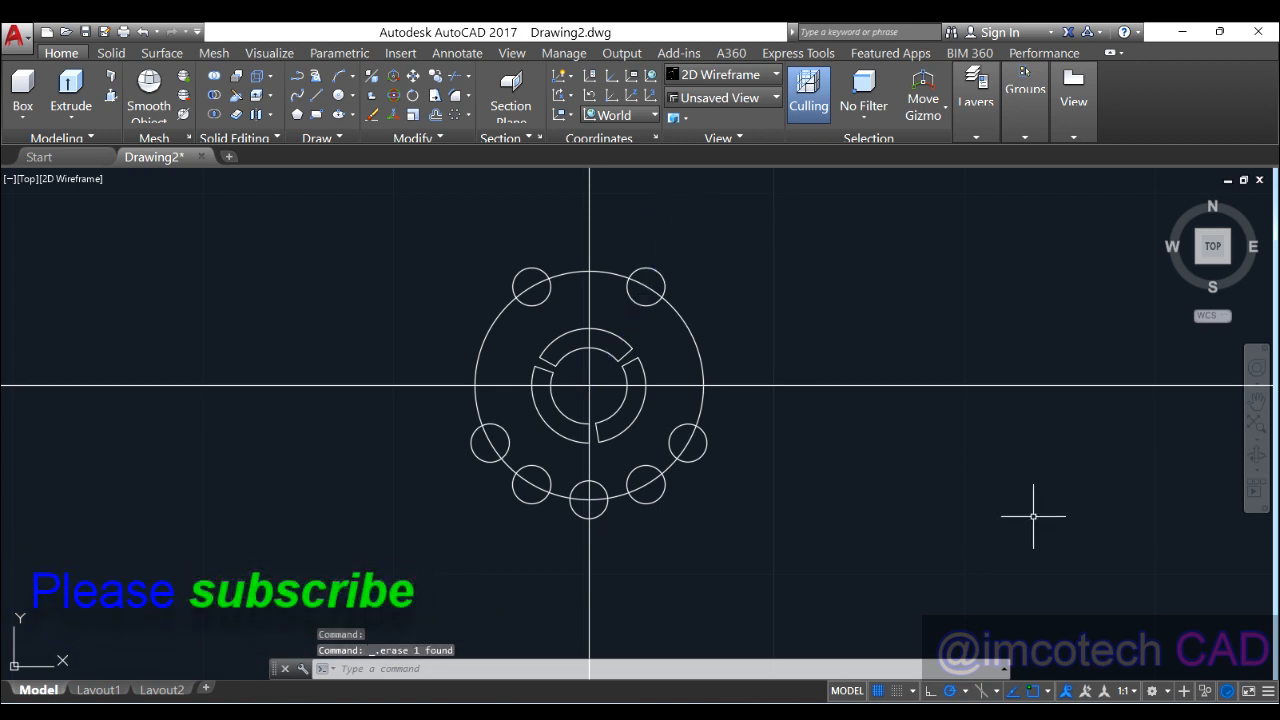
{"action": "left_click", "coordinate": [1101, 716]}
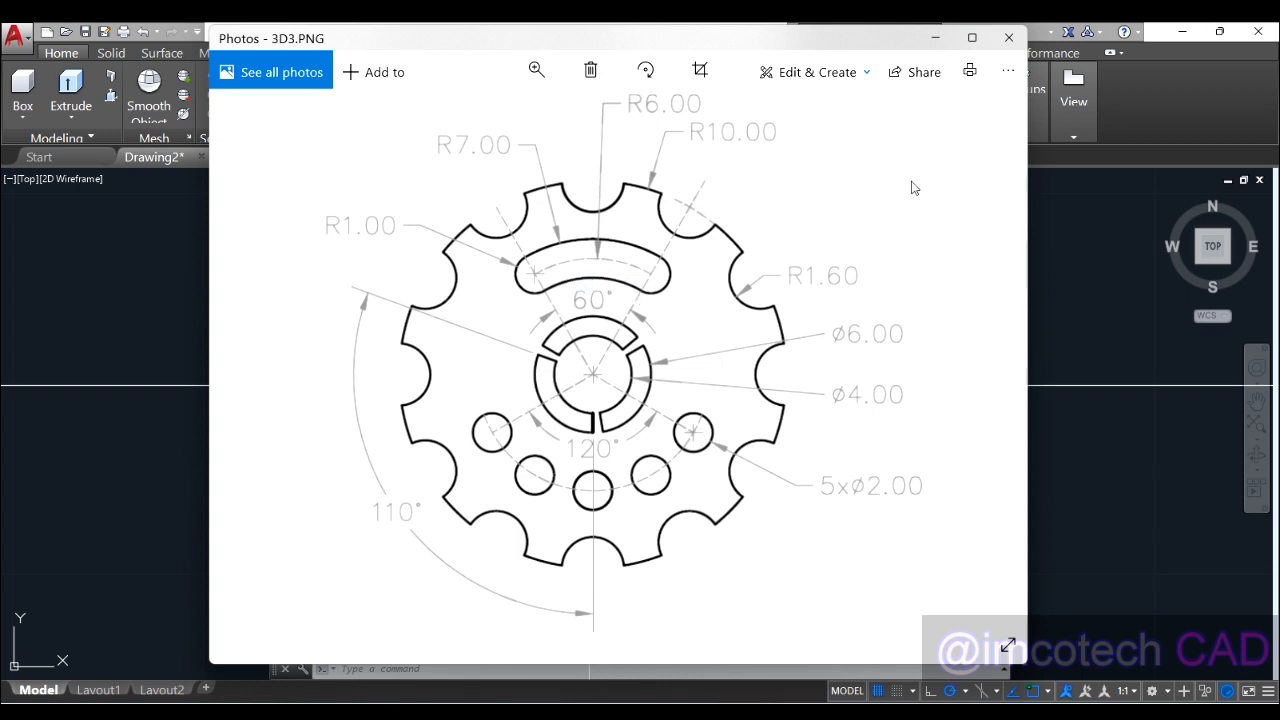
Step: Draw a radius-7 circle centred on the drawing's centre
{"action": "left_click", "coordinate": [937, 39]}
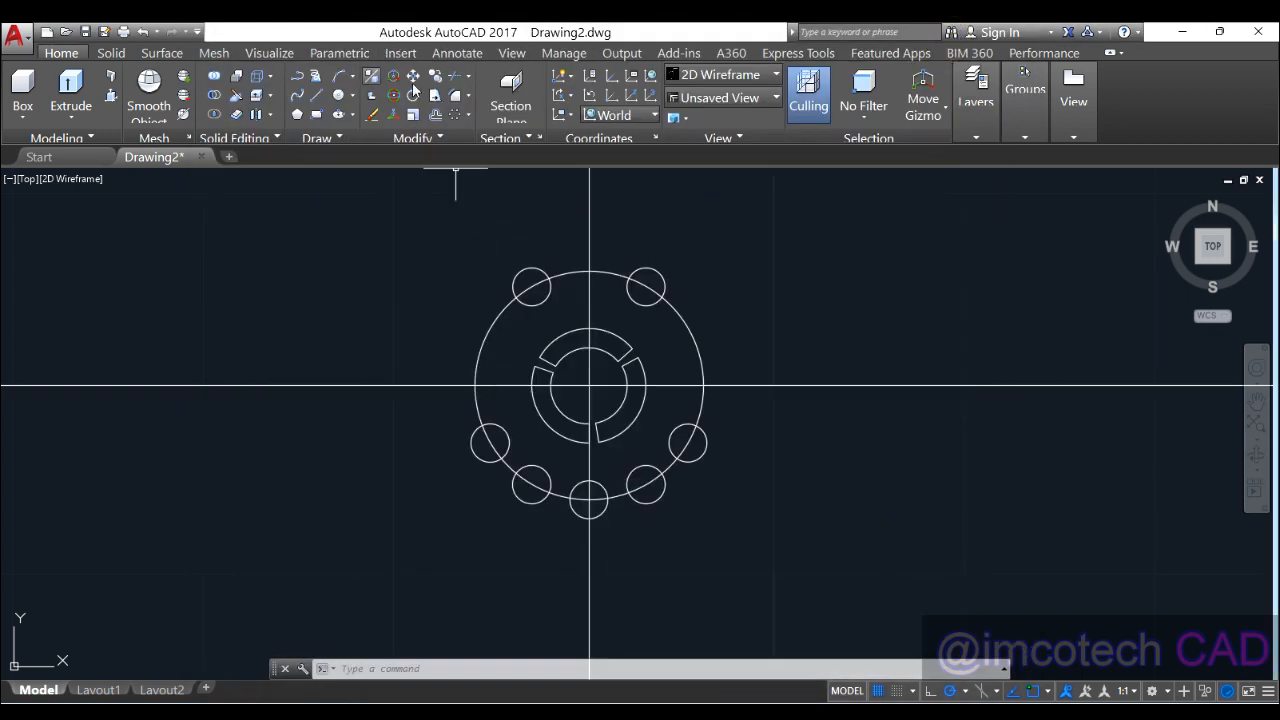
{"action": "left_click", "coordinate": [341, 97]}
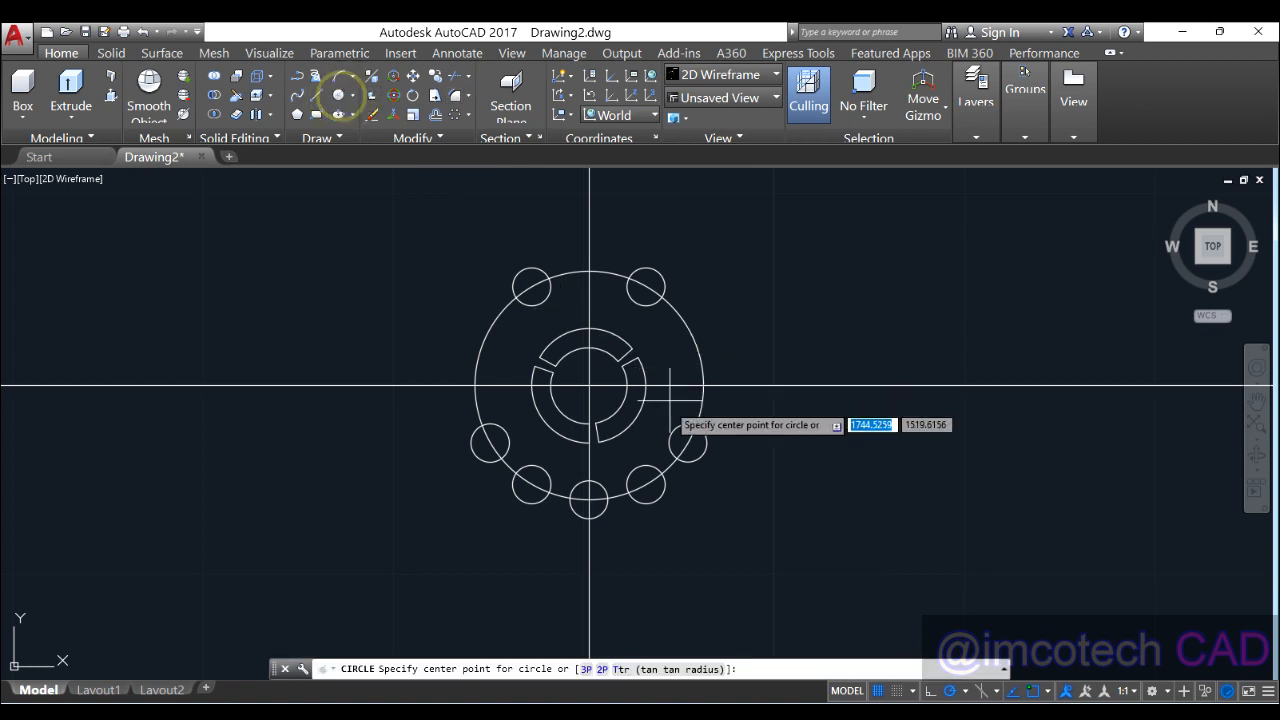
{"action": "left_click", "coordinate": [589, 385]}
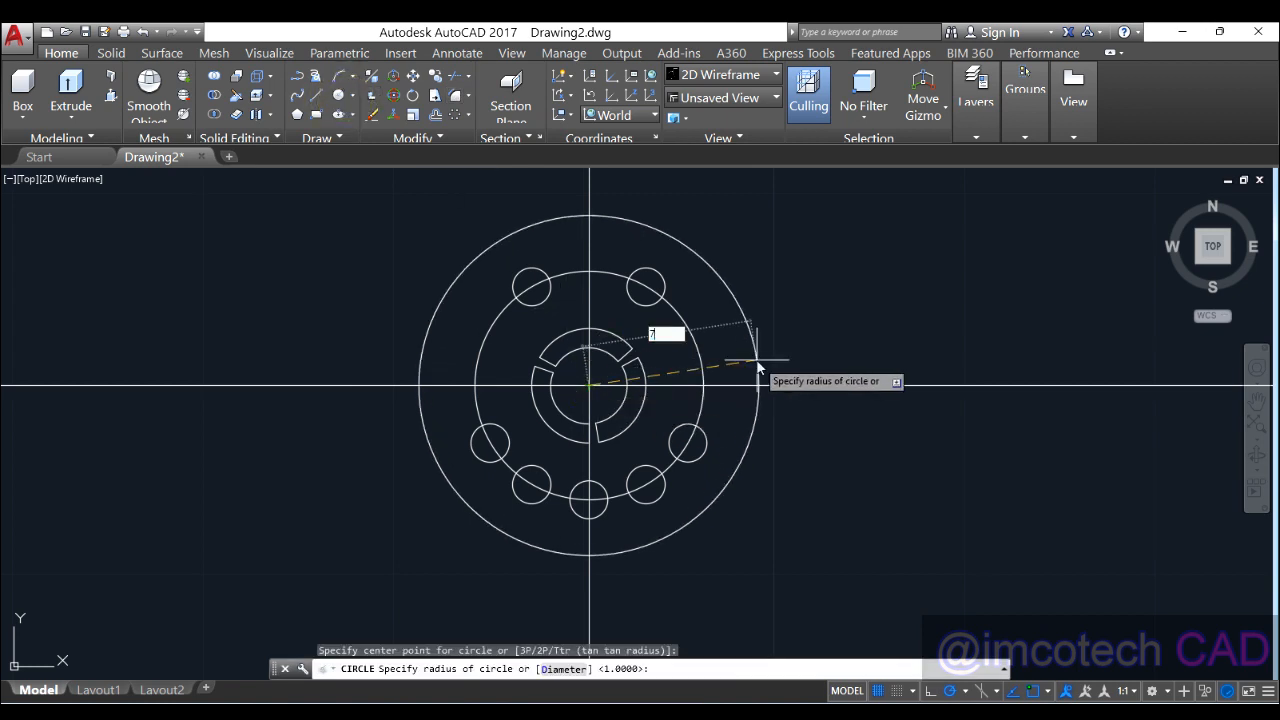
{"action": "key", "text": "Return"}
{"action": "scroll", "coordinate": [673, 280], "scroll_direction": "up", "scroll_amount": 4}
{"action": "scroll", "coordinate": [660, 271], "scroll_direction": "down", "scroll_amount": 3}
{"action": "key", "text": "Escape"}
{"action": "scroll", "coordinate": [583, 320], "scroll_direction": "up", "scroll_amount": 2}
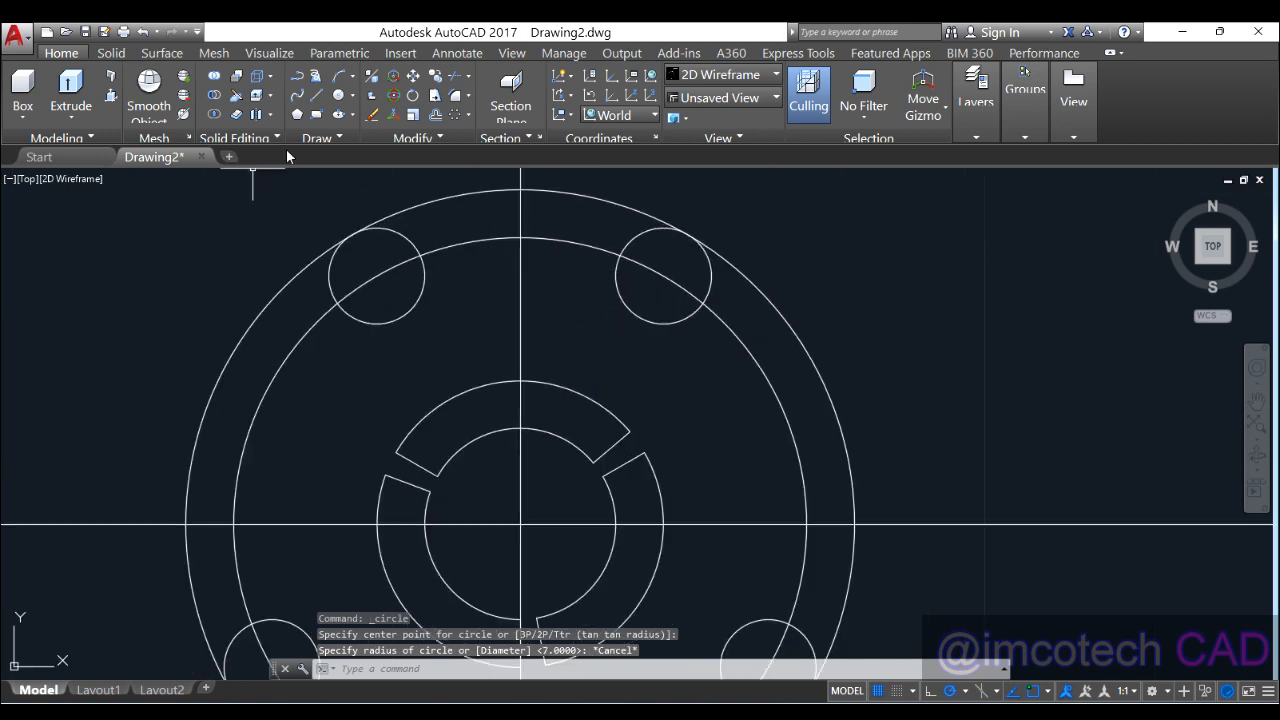
Step: Draw a concentric radius-5 circle at the same centre
{"action": "left_click", "coordinate": [339, 97]}
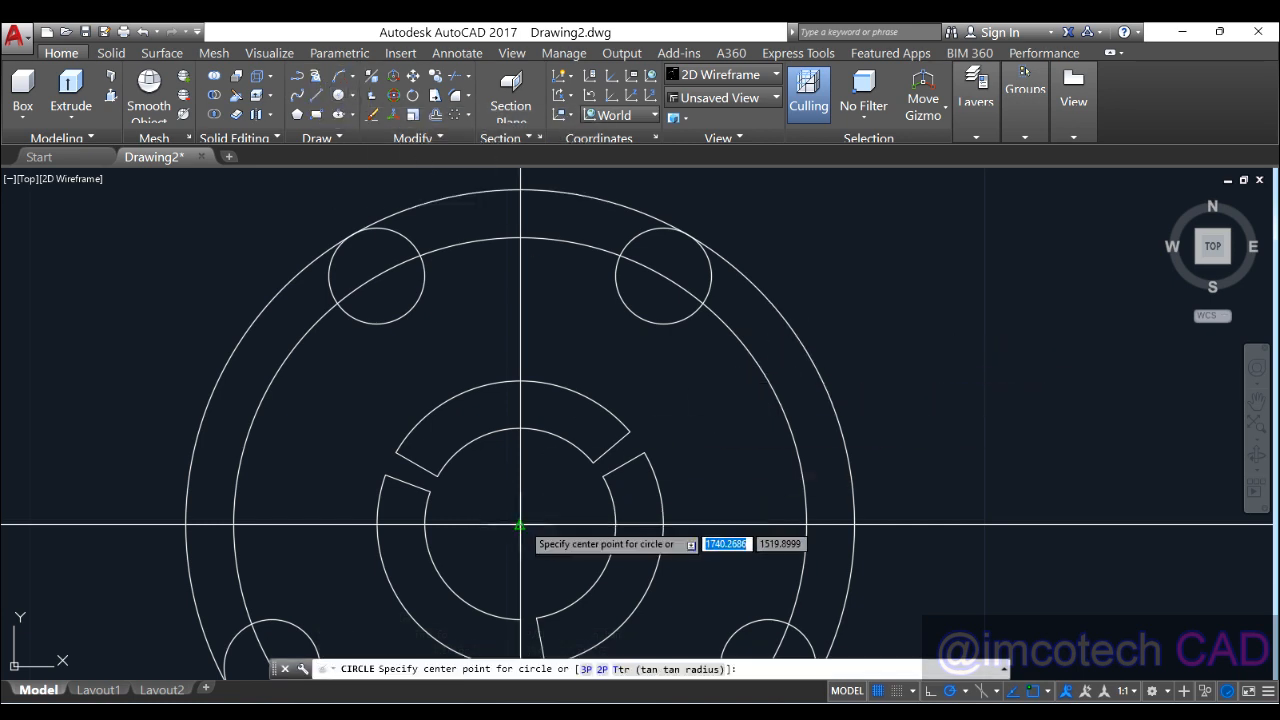
{"action": "left_click", "coordinate": [520, 524]}
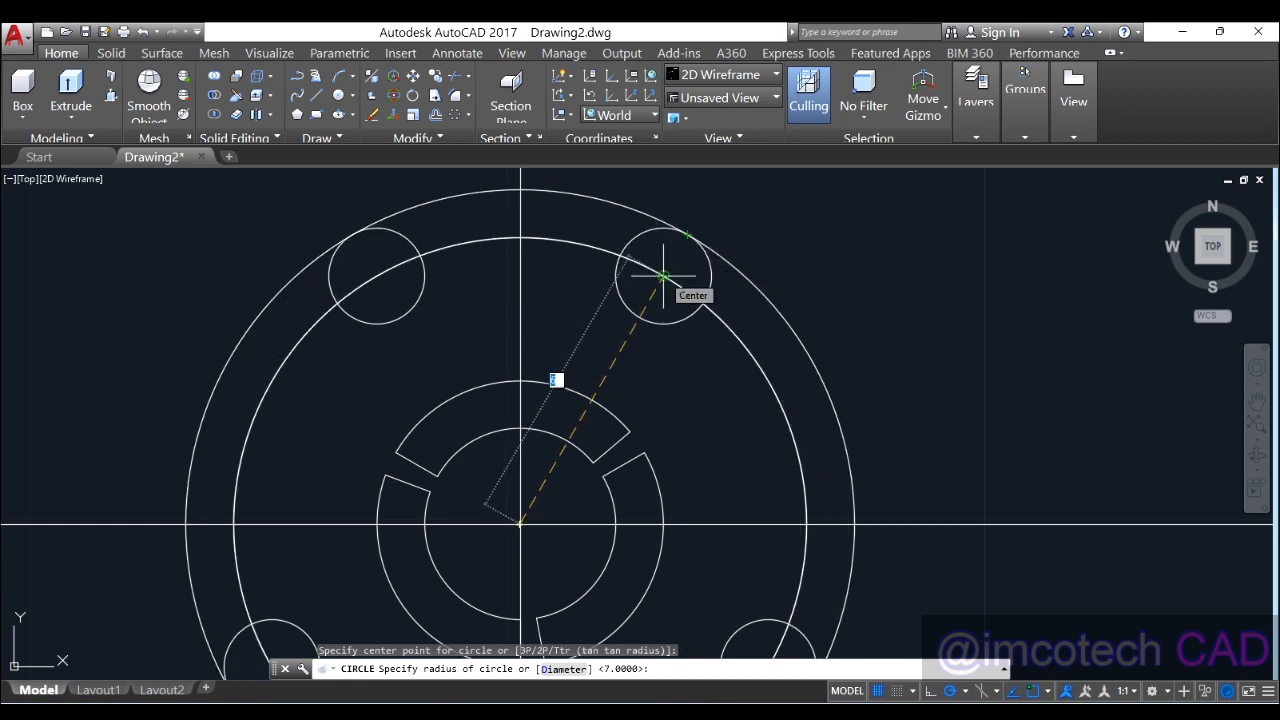
{"action": "type", "text": "5"}
{"action": "key", "text": "Return"}
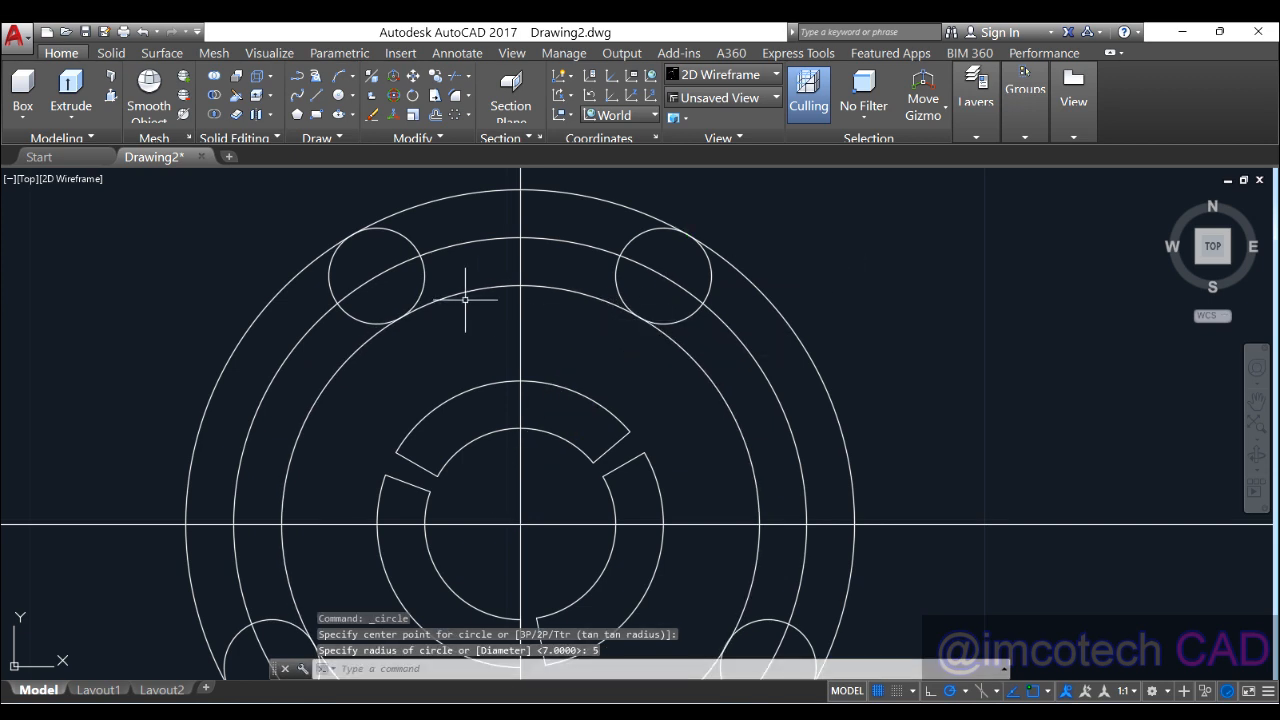
{"action": "scroll", "coordinate": [465, 310], "scroll_direction": "down", "scroll_amount": 2}
{"action": "middle_click_drag", "start_coordinate": [510, 321], "coordinate": [510, 290]}
{"action": "scroll", "coordinate": [404, 184], "scroll_direction": "up", "scroll_amount": 2}
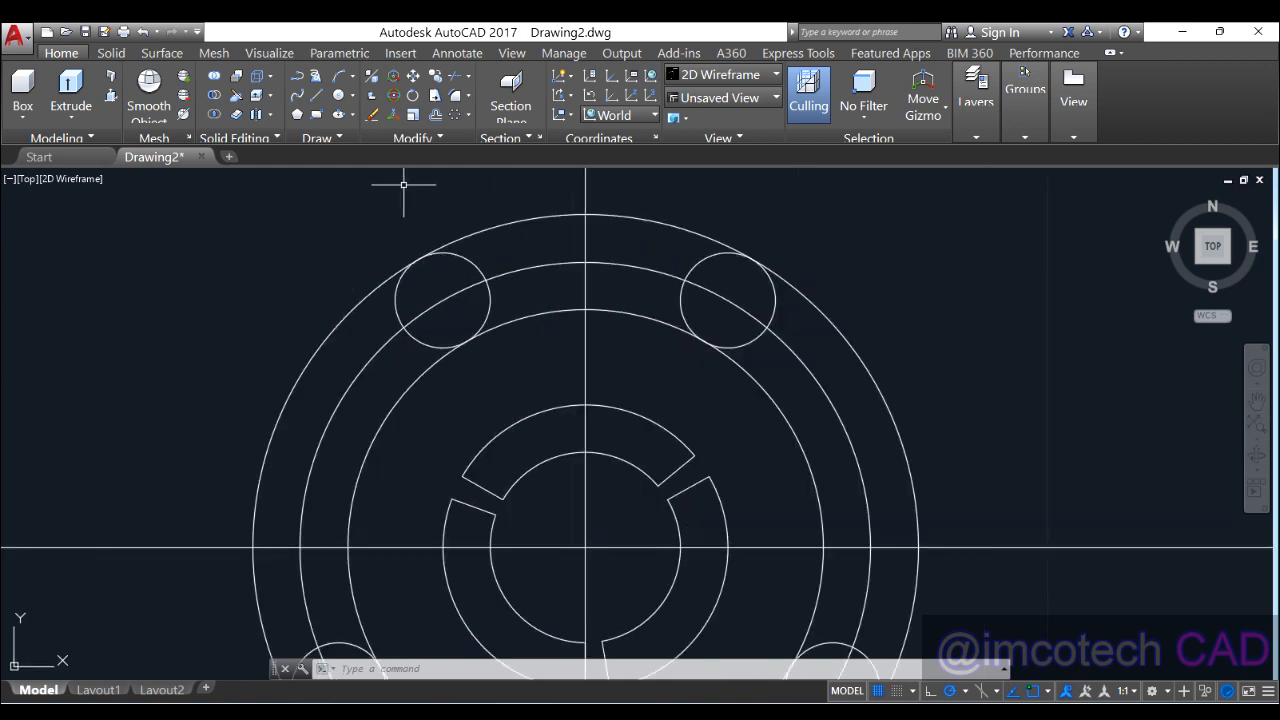
Step: Trim away the unwanted outer arcs on the upper-left side
{"action": "left_click", "coordinate": [446, 75]}
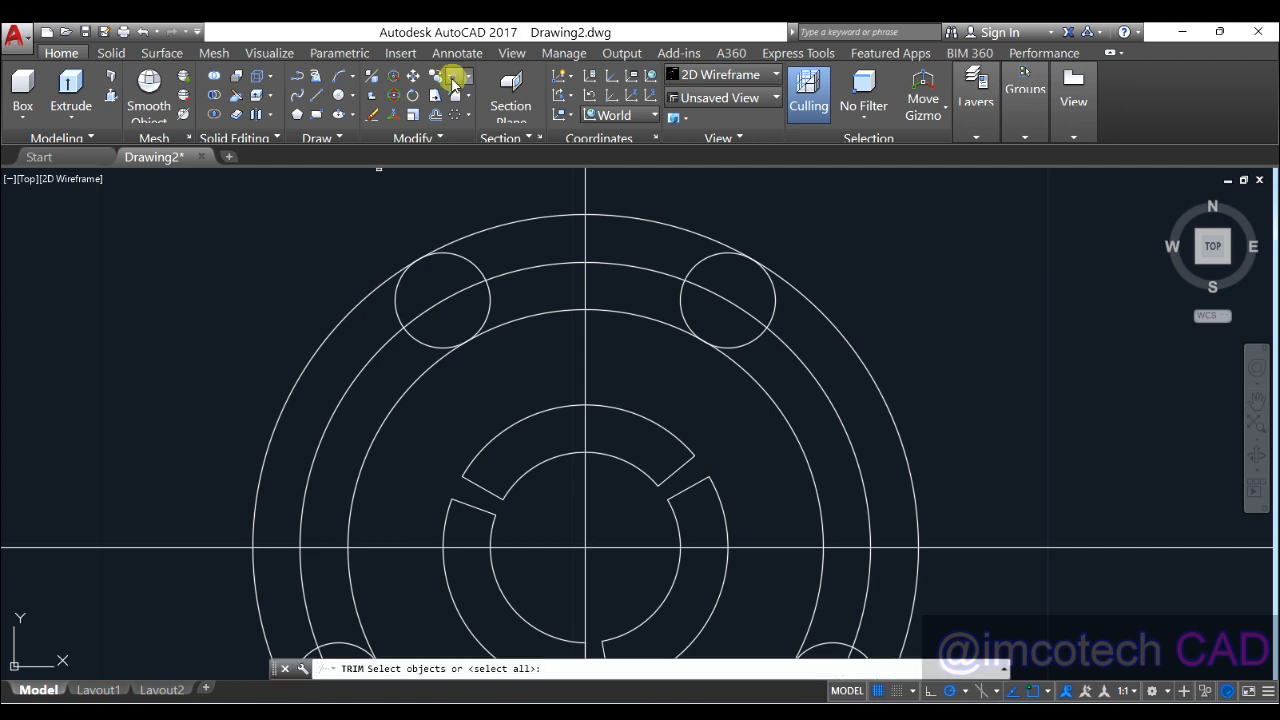
{"action": "key", "text": "Return"}
{"action": "left_click", "coordinate": [363, 294]}
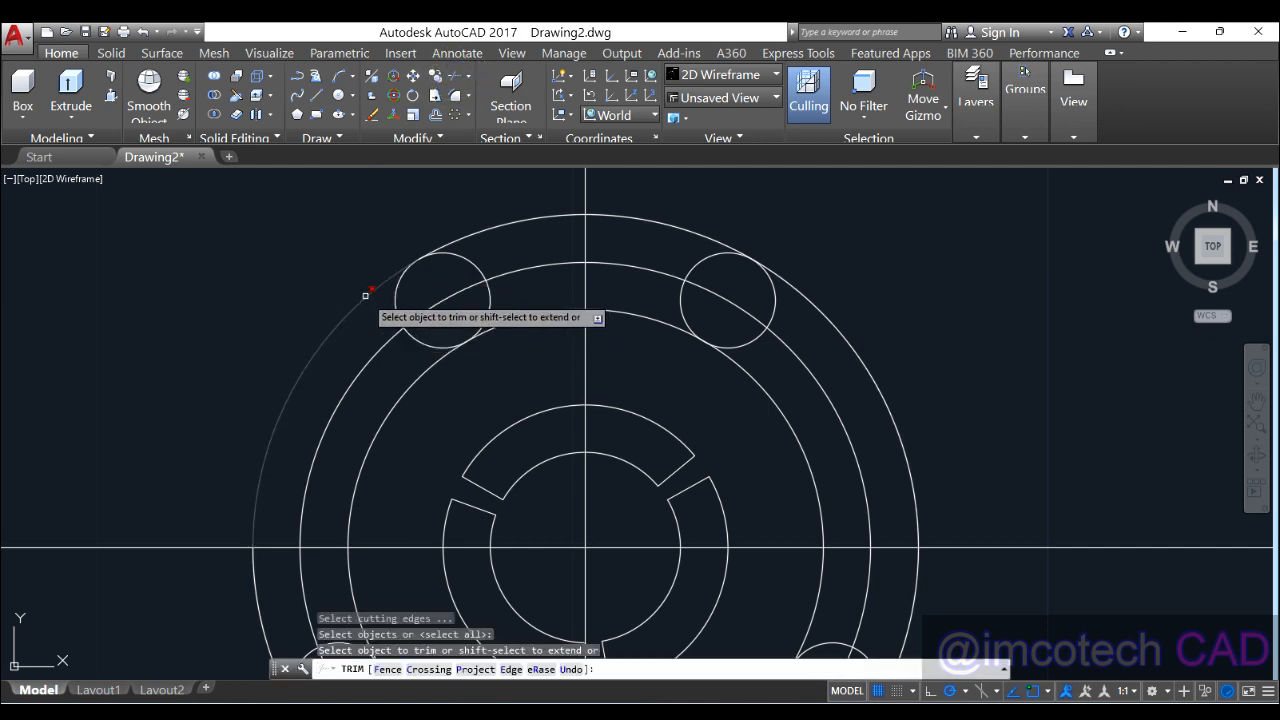
{"action": "left_click", "coordinate": [343, 314]}
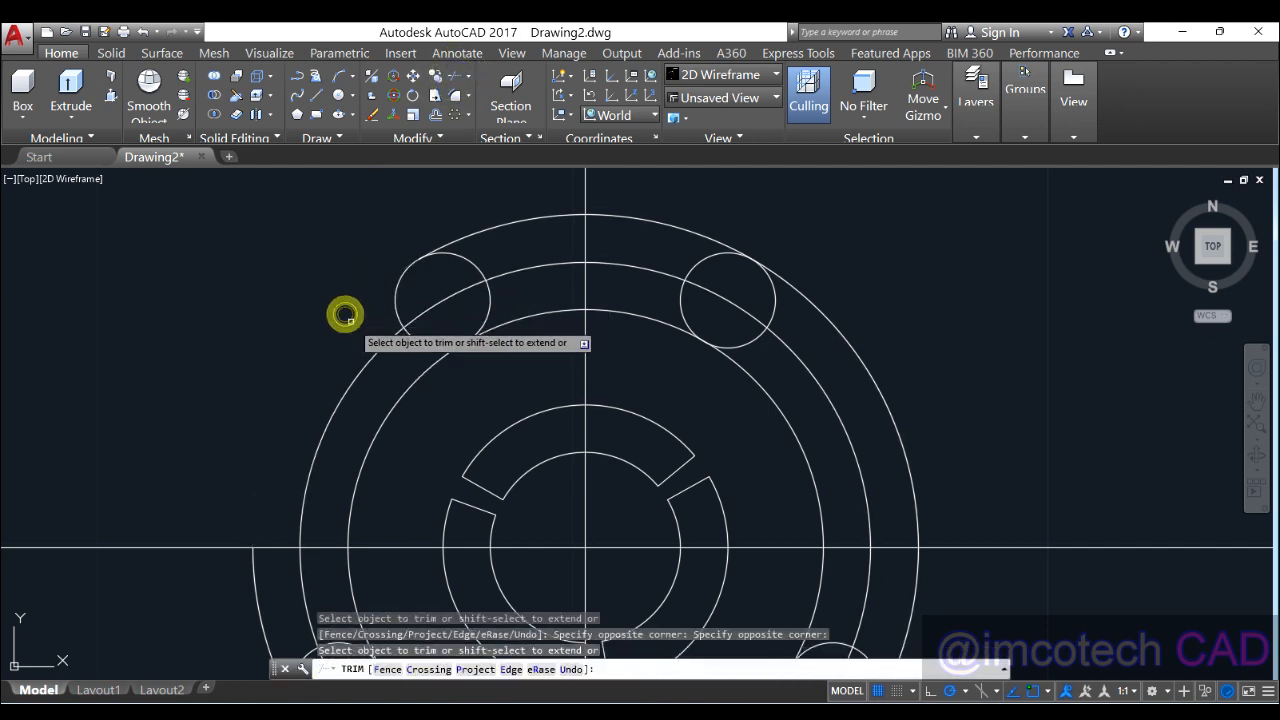
{"action": "left_click", "coordinate": [400, 377]}
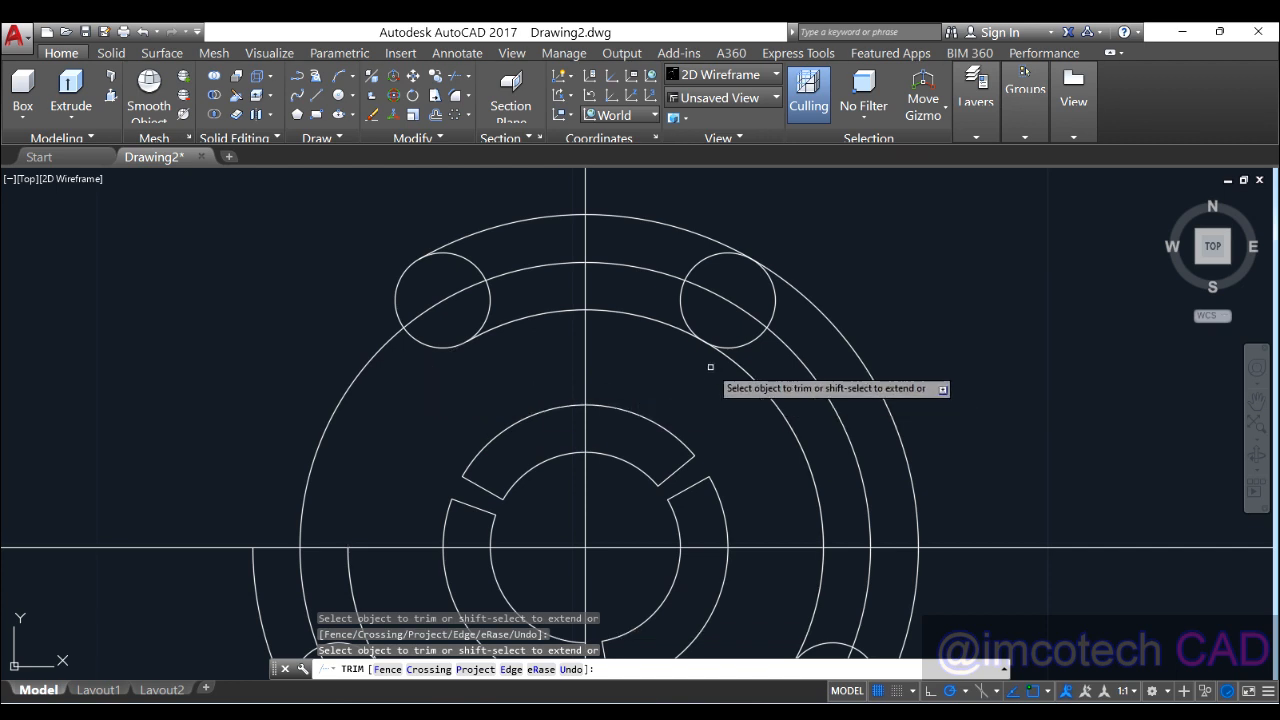
Step: Trim the right-side arcs and both hole circles into the slot's rounded ends
{"action": "left_click", "coordinate": [740, 402]}
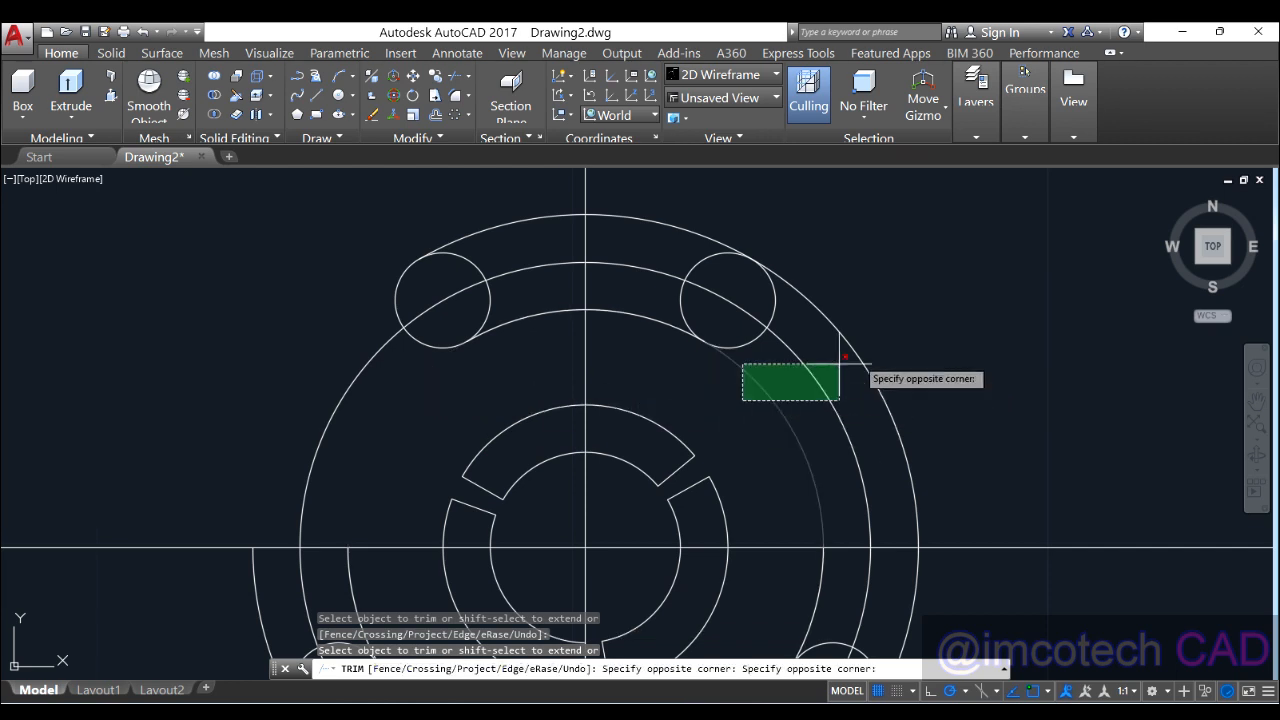
{"action": "left_click", "coordinate": [886, 339]}
{"action": "key", "text": "ctrl+z"}
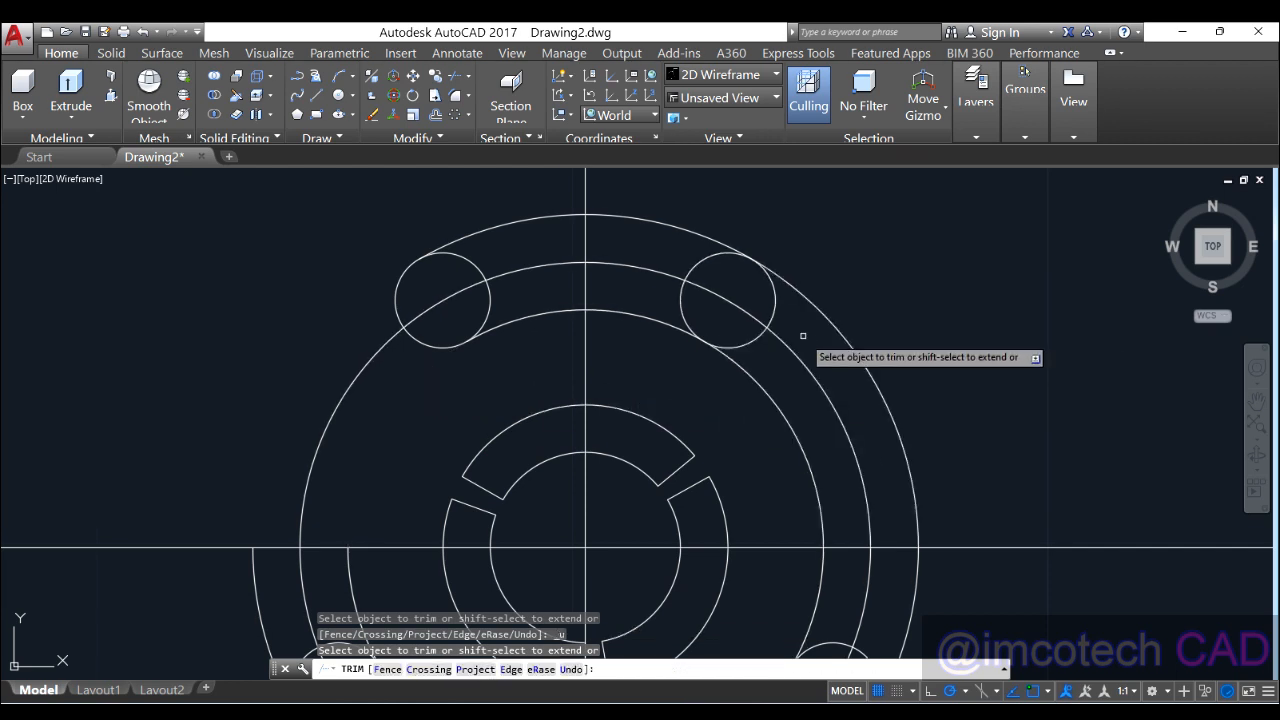
{"action": "left_click", "coordinate": [765, 443]}
{"action": "left_click", "coordinate": [913, 392]}
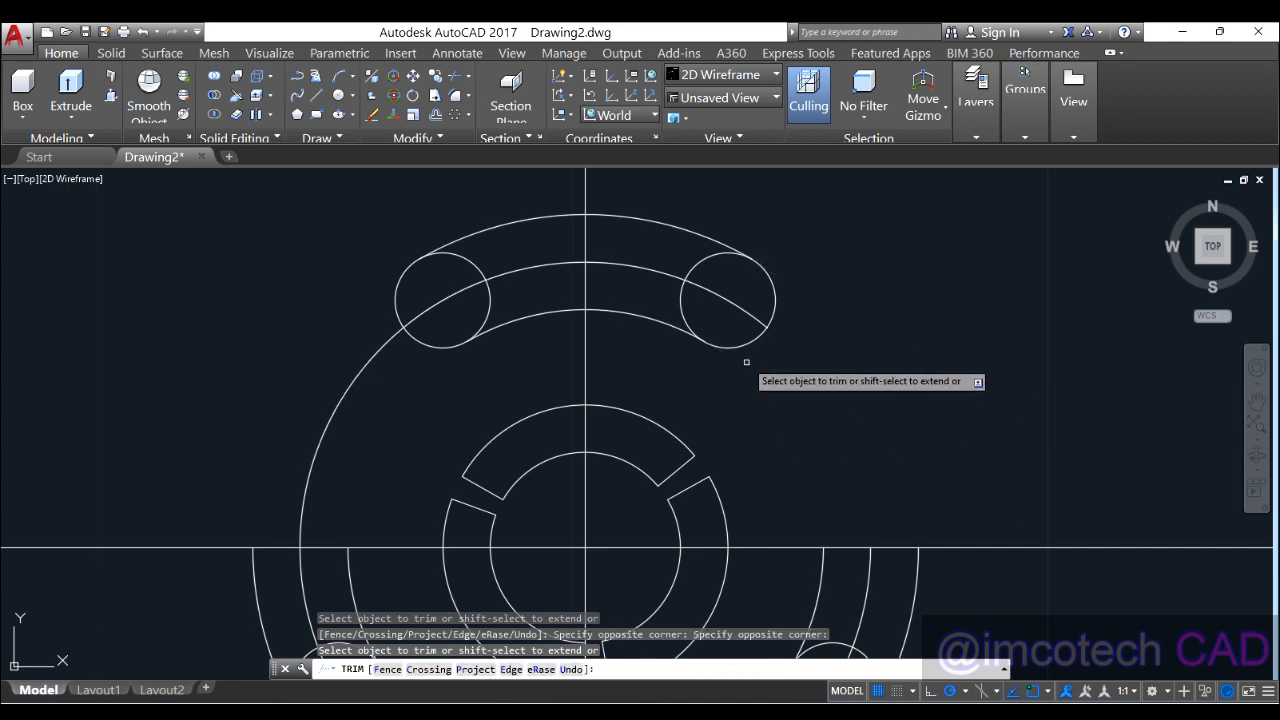
{"action": "left_click", "coordinate": [728, 300]}
{"action": "left_click", "coordinate": [681, 300]}
{"action": "left_click", "coordinate": [474, 263]}
{"action": "left_click", "coordinate": [467, 256]}
{"action": "left_click", "coordinate": [461, 263]}
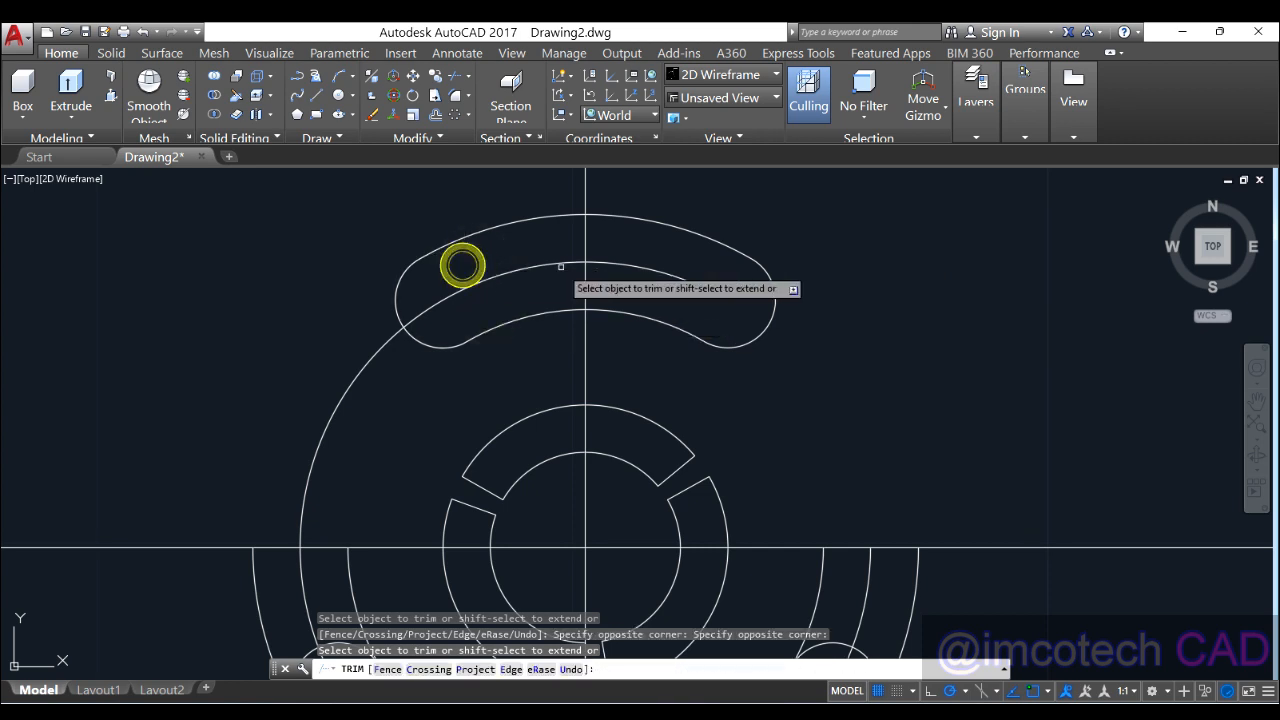
{"action": "right_click", "coordinate": [536, 241]}
{"action": "left_click", "coordinate": [572, 251]}
{"action": "scroll", "coordinate": [685, 262], "scroll_direction": "down", "scroll_amount": 4}
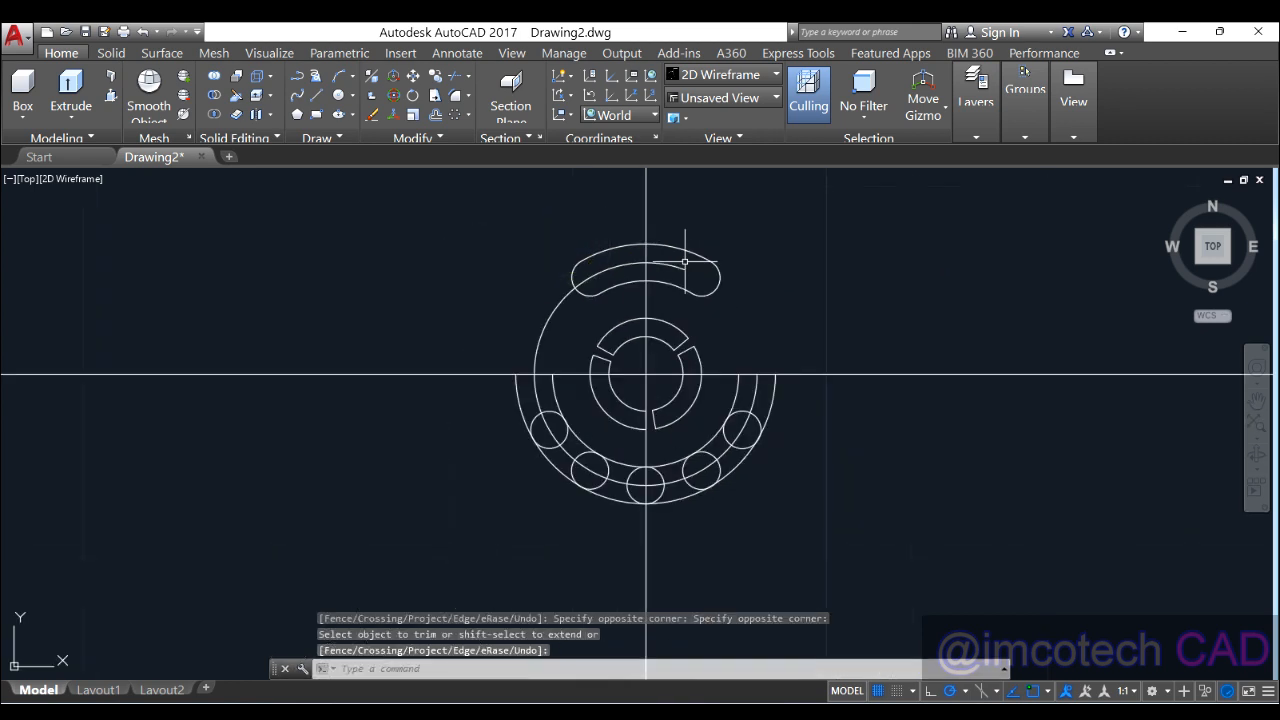
Step: Delete the three leftover lower arcs and switch to the 3D3.PNG reference
{"action": "key", "text": "Return"}
{"action": "left_click", "coordinate": [738, 381]}
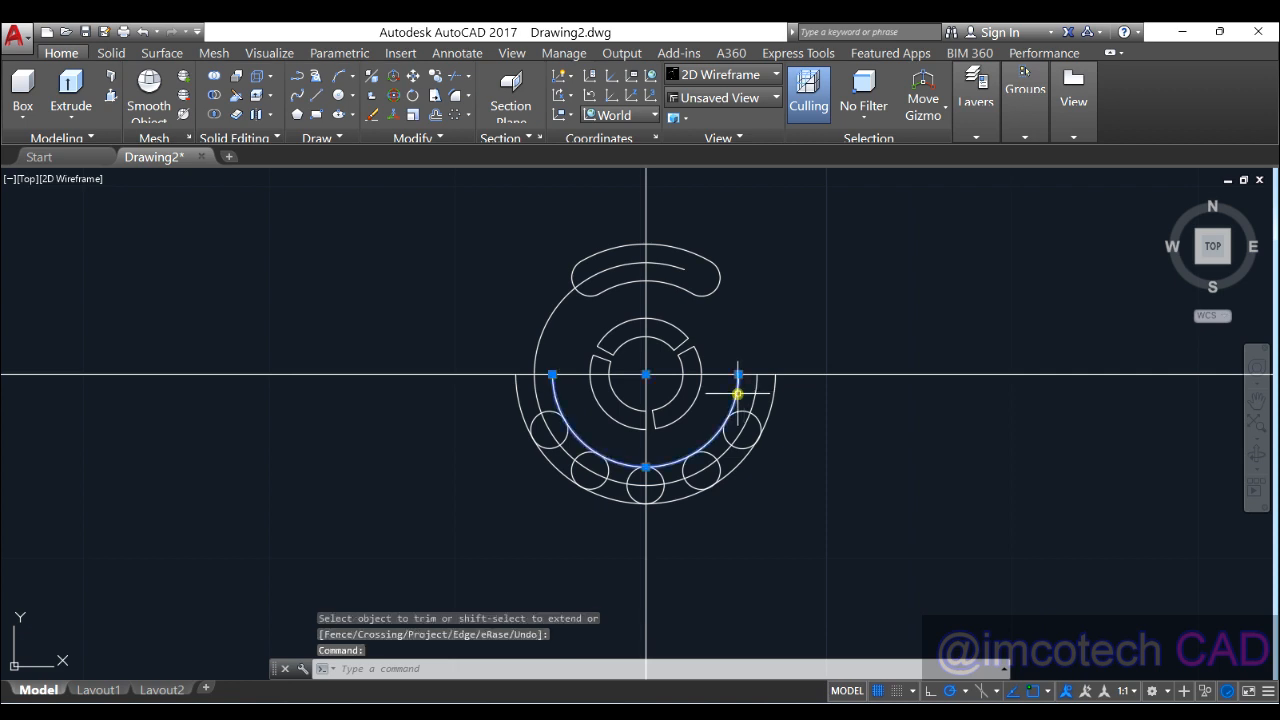
{"action": "left_click", "coordinate": [753, 399]}
{"action": "left_click", "coordinate": [776, 400]}
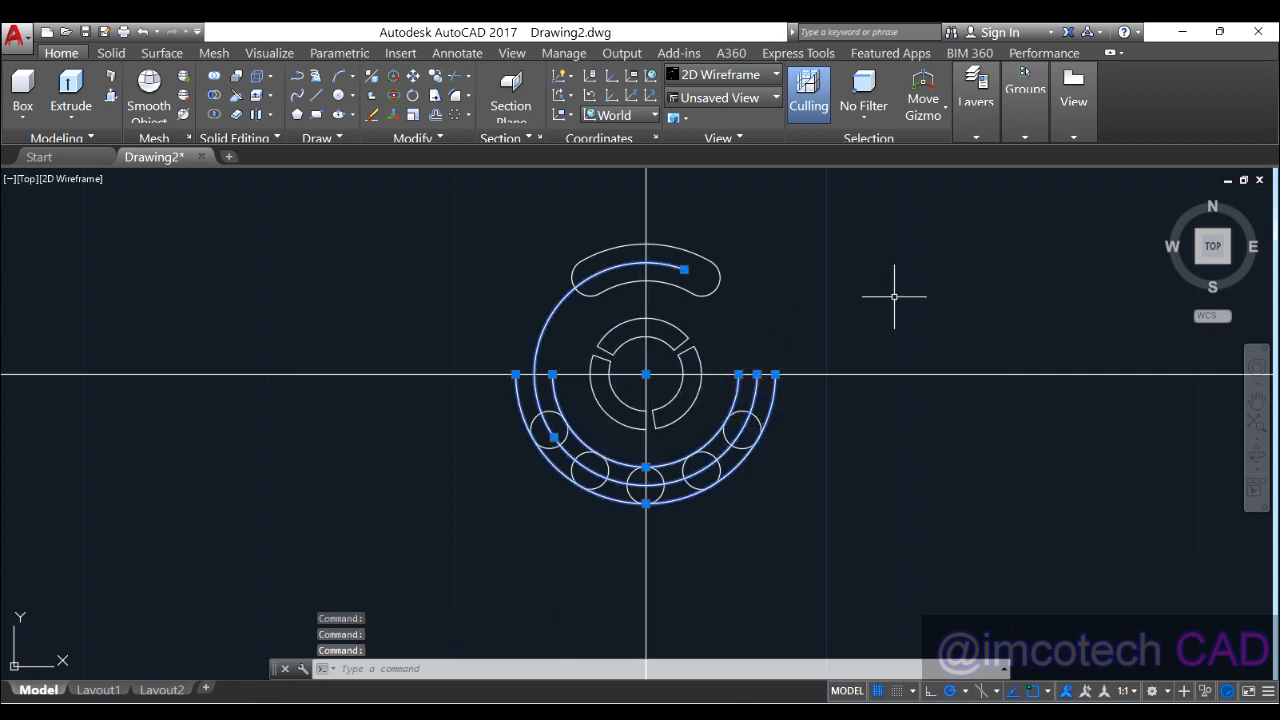
{"action": "key", "text": "Delete"}
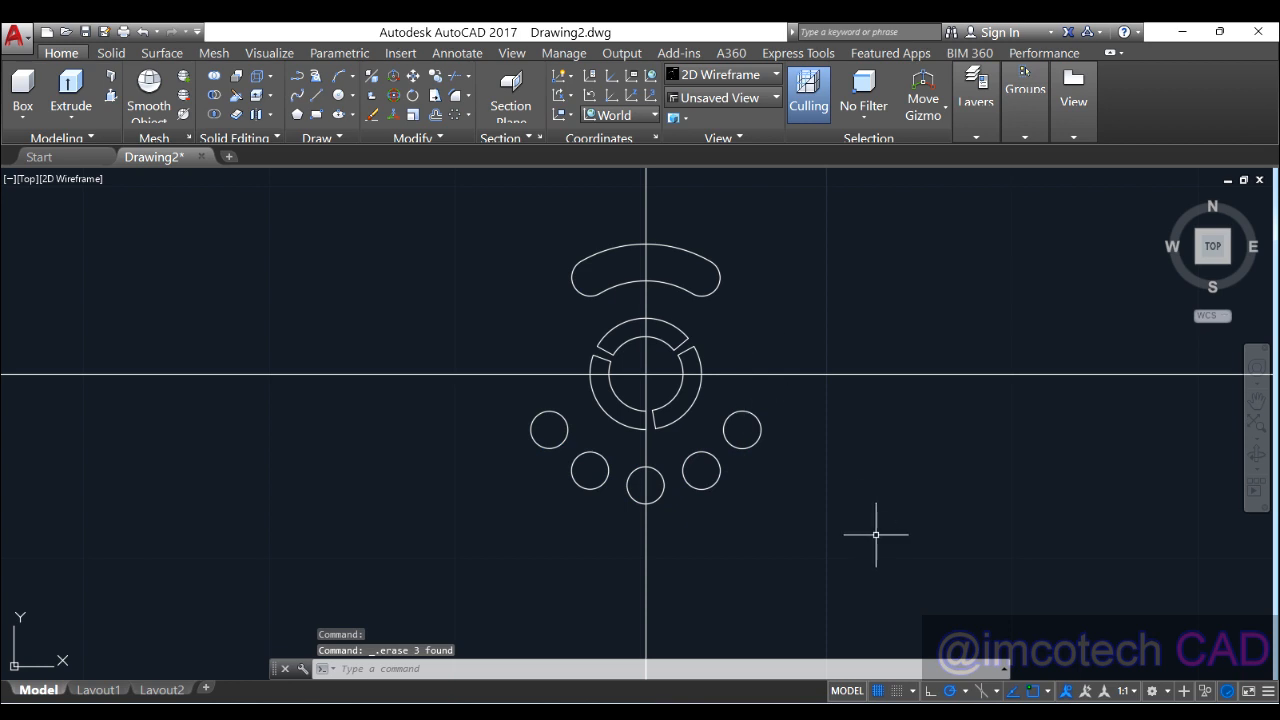
{"action": "key", "text": "alt+Tab"}
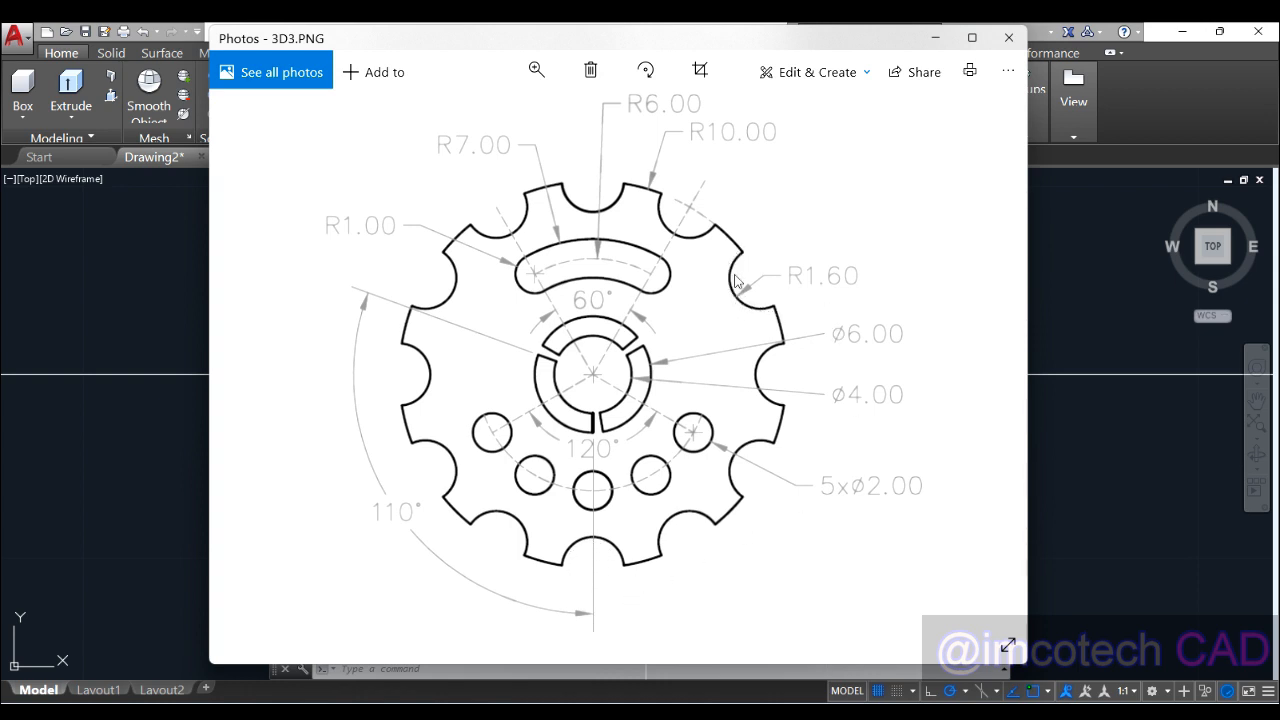
Step: Draw a radius-10 circle at the centre and a radius-1.6 circle at its bottom quadrant
{"action": "left_click", "coordinate": [933, 40]}
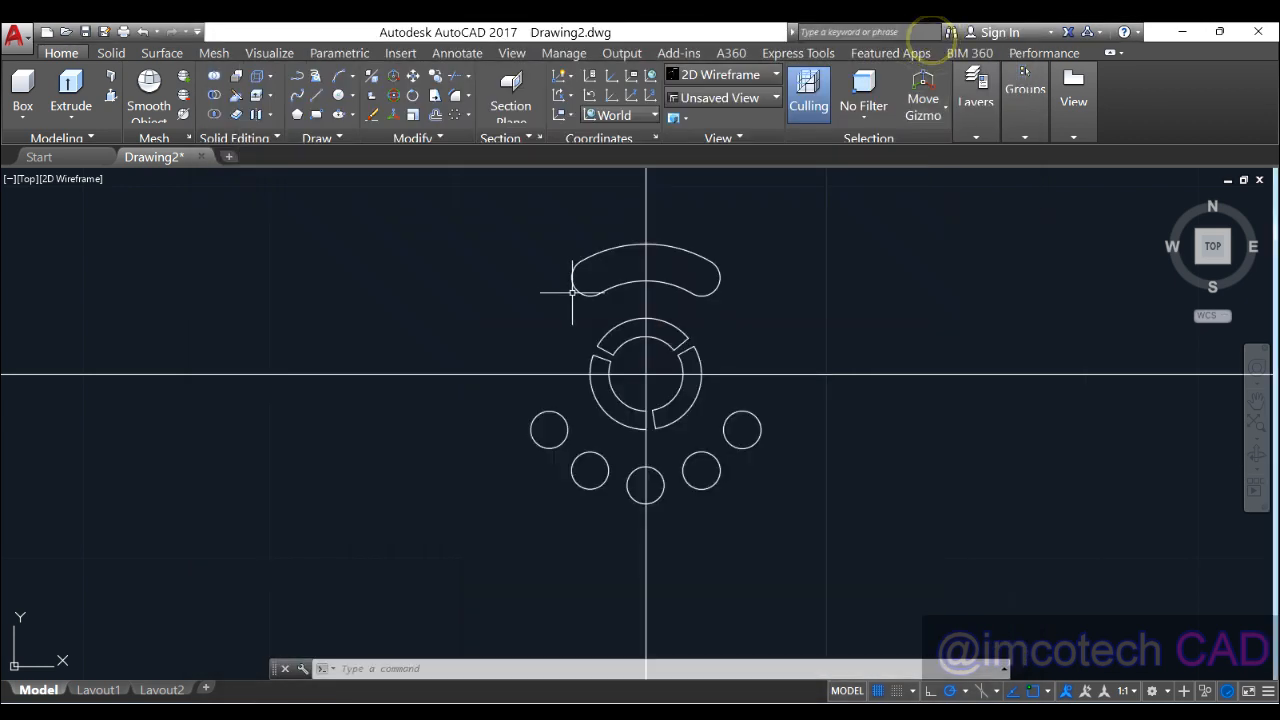
{"action": "left_click", "coordinate": [340, 98]}
{"action": "left_click", "coordinate": [646, 375]}
{"action": "type", "text": "10"}
{"action": "key", "text": "Return"}
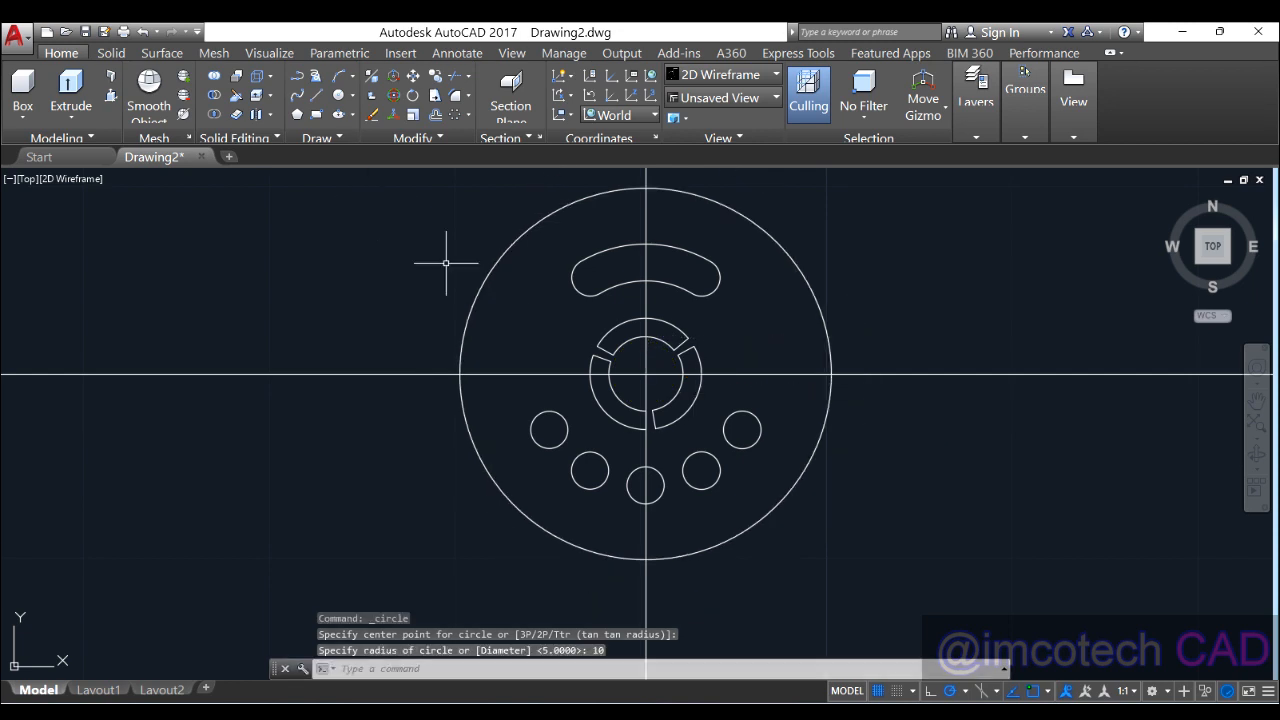
{"action": "key", "text": "Return"}
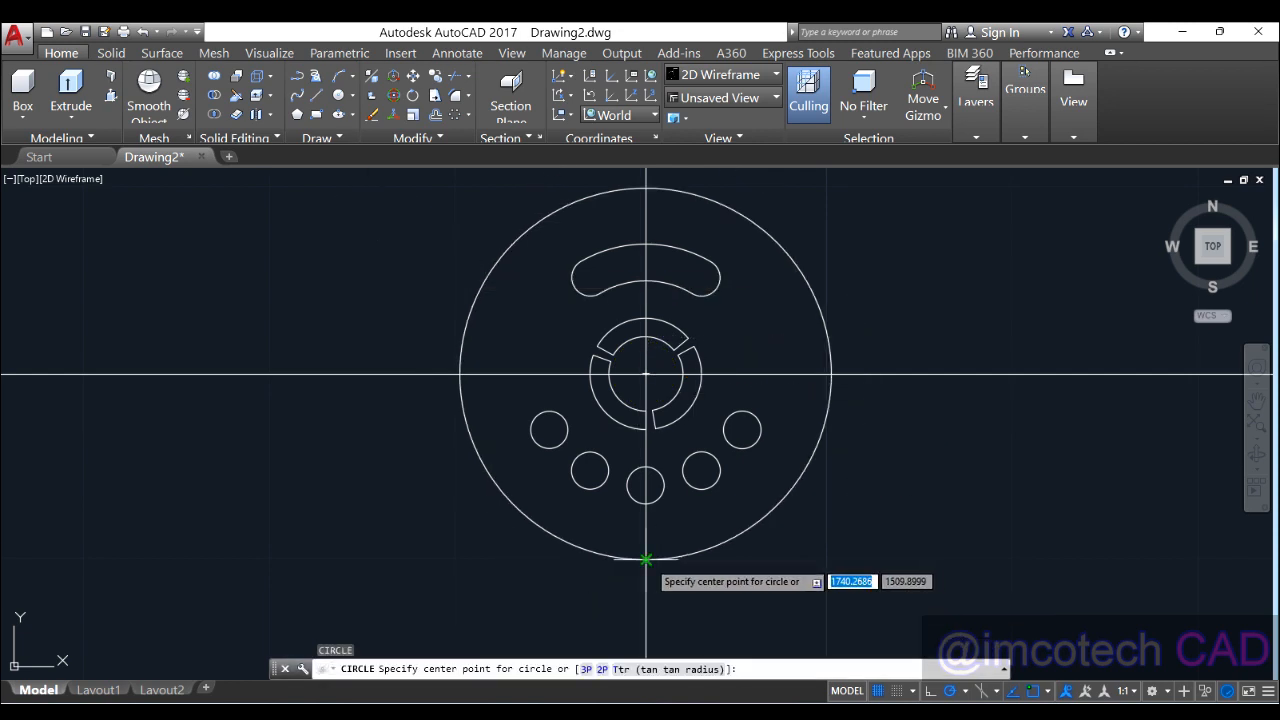
{"action": "left_click", "coordinate": [646, 559]}
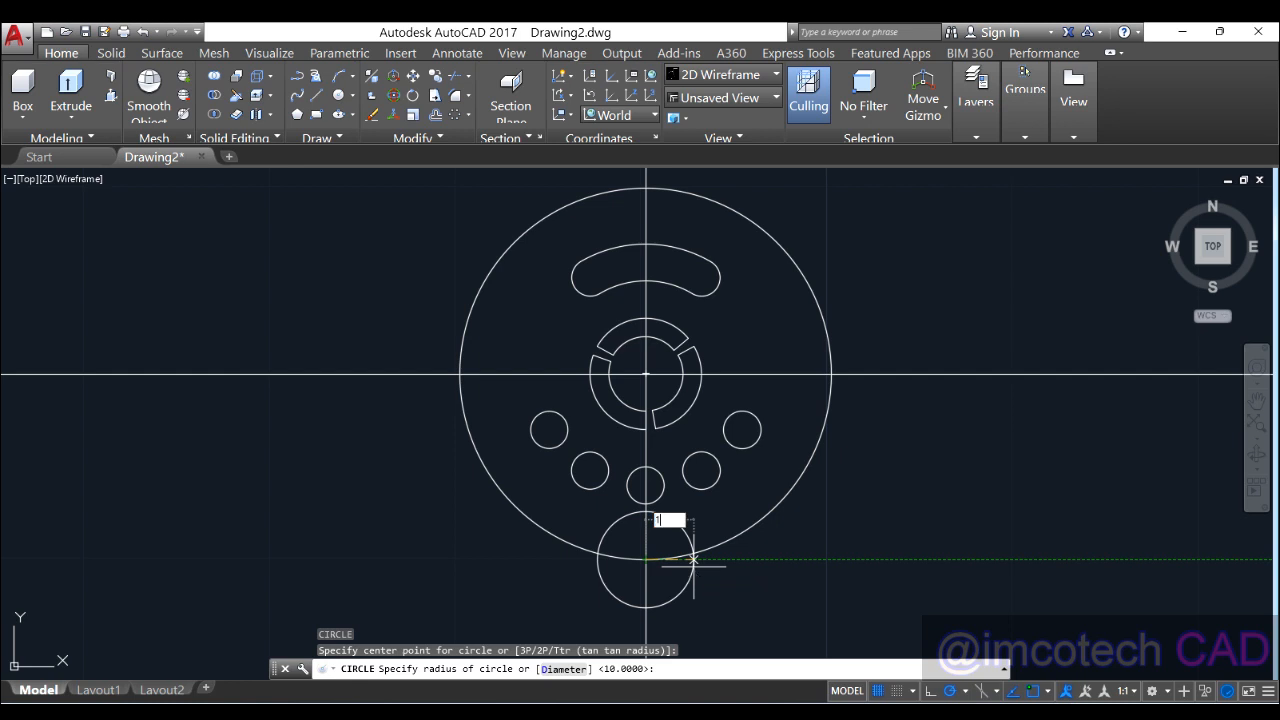
{"action": "key", "text": "Return"}
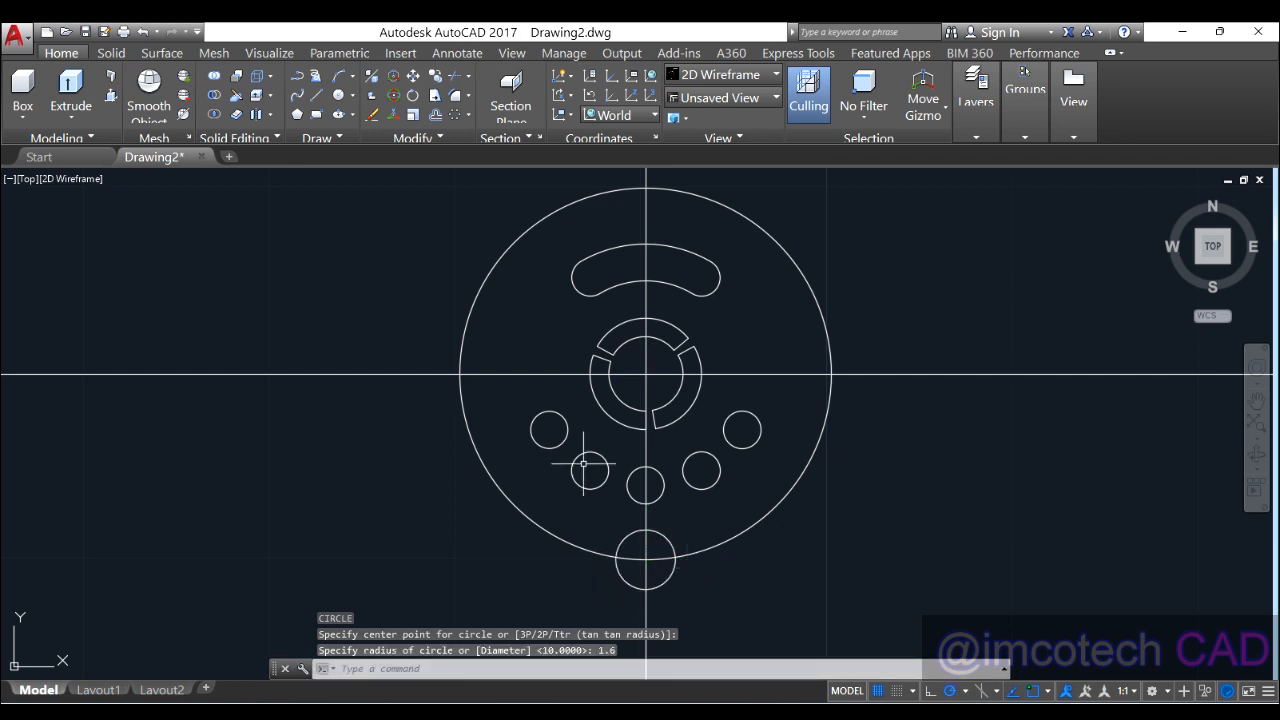
Step: Trim the small circle's outer arc and the rim inside it to form the bottom notch
{"action": "left_click", "coordinate": [433, 96]}
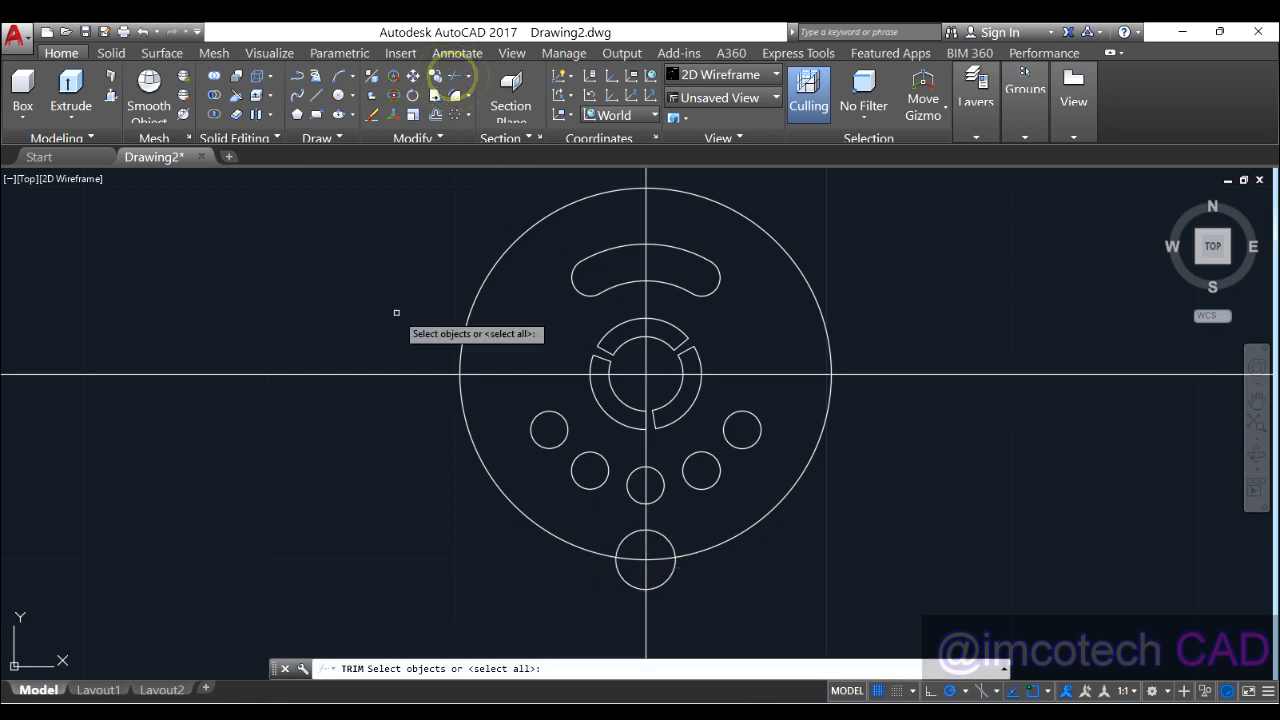
{"action": "key", "text": "Return"}
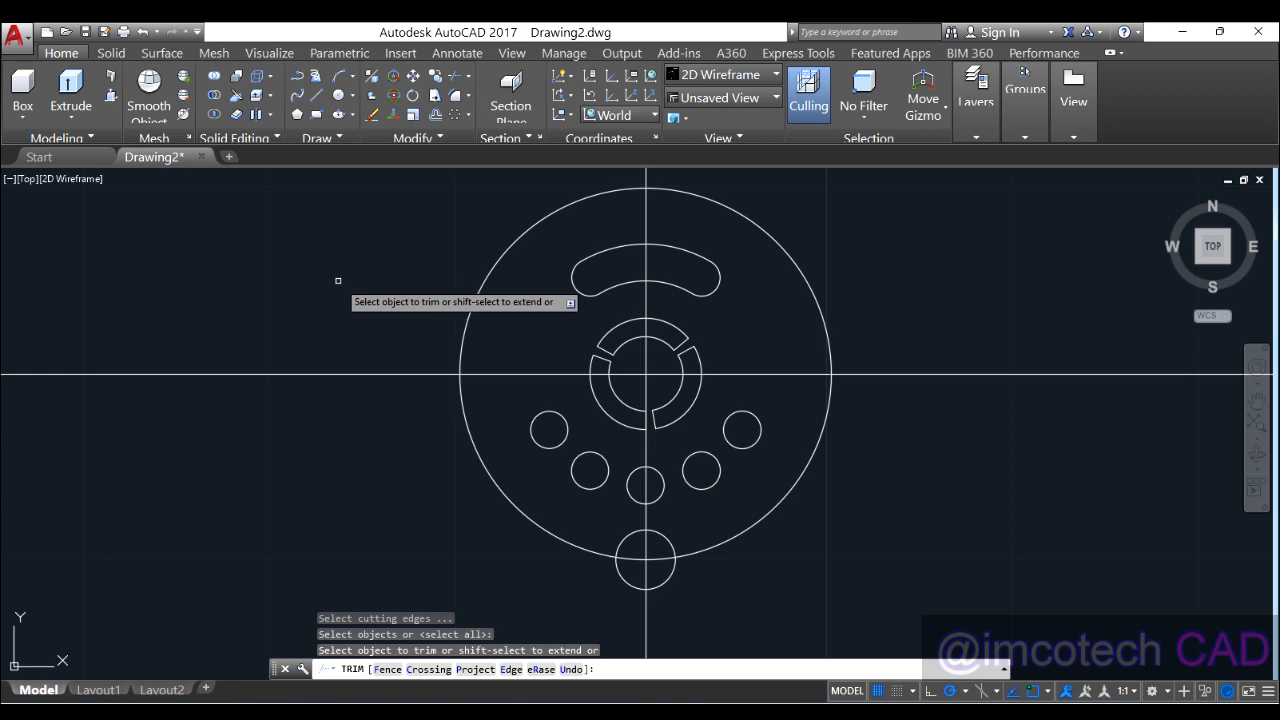
{"action": "left_click", "coordinate": [637, 562]}
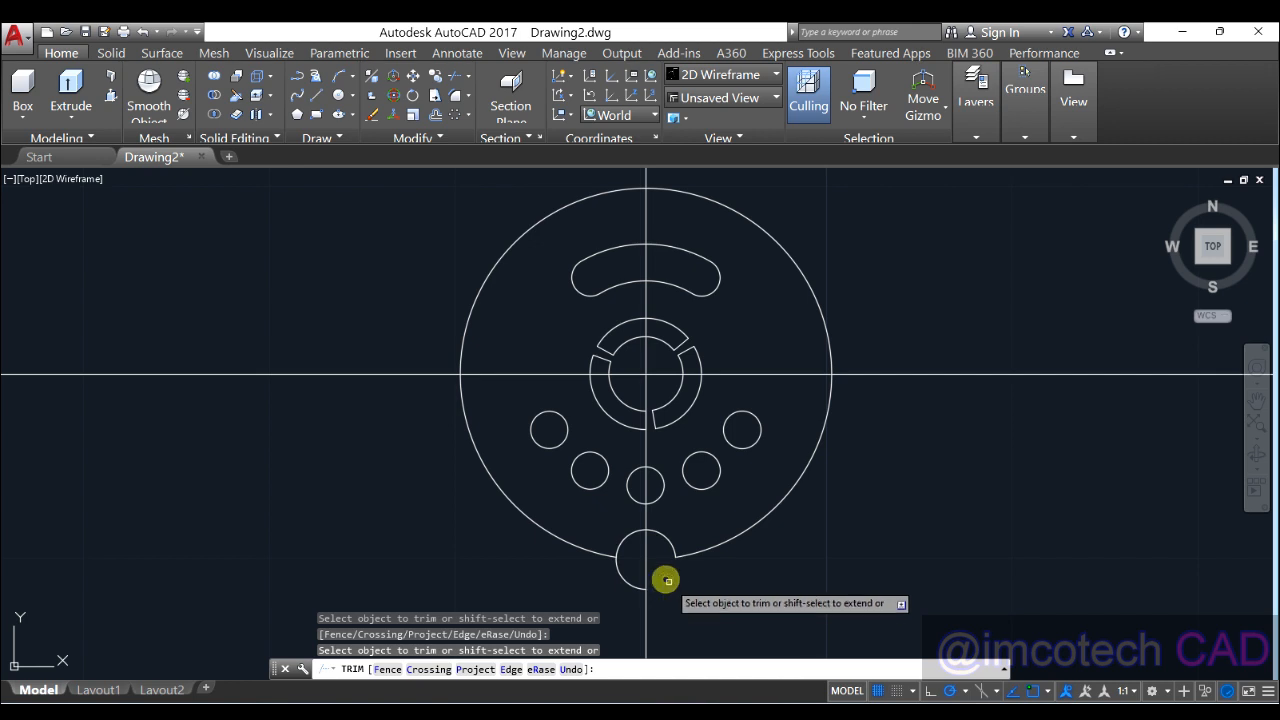
{"action": "left_click", "coordinate": [635, 589]}
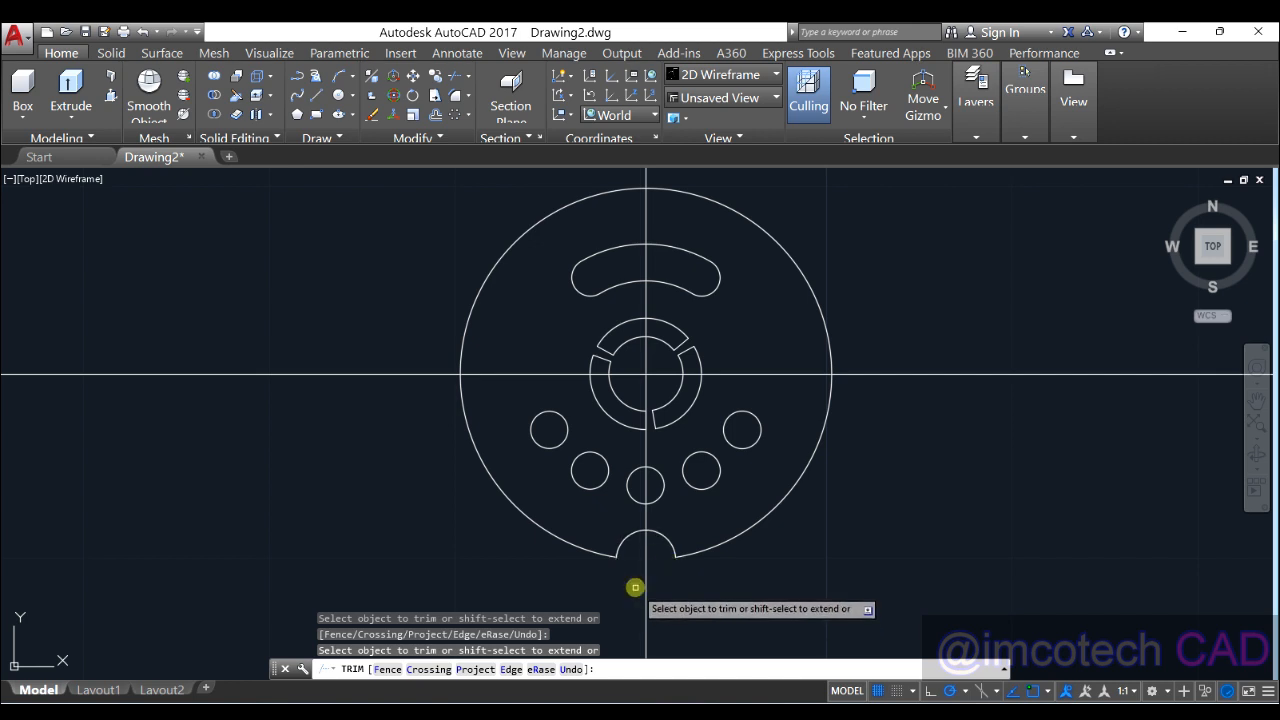
{"action": "right_click", "coordinate": [780, 563]}
{"action": "left_click", "coordinate": [829, 318]}
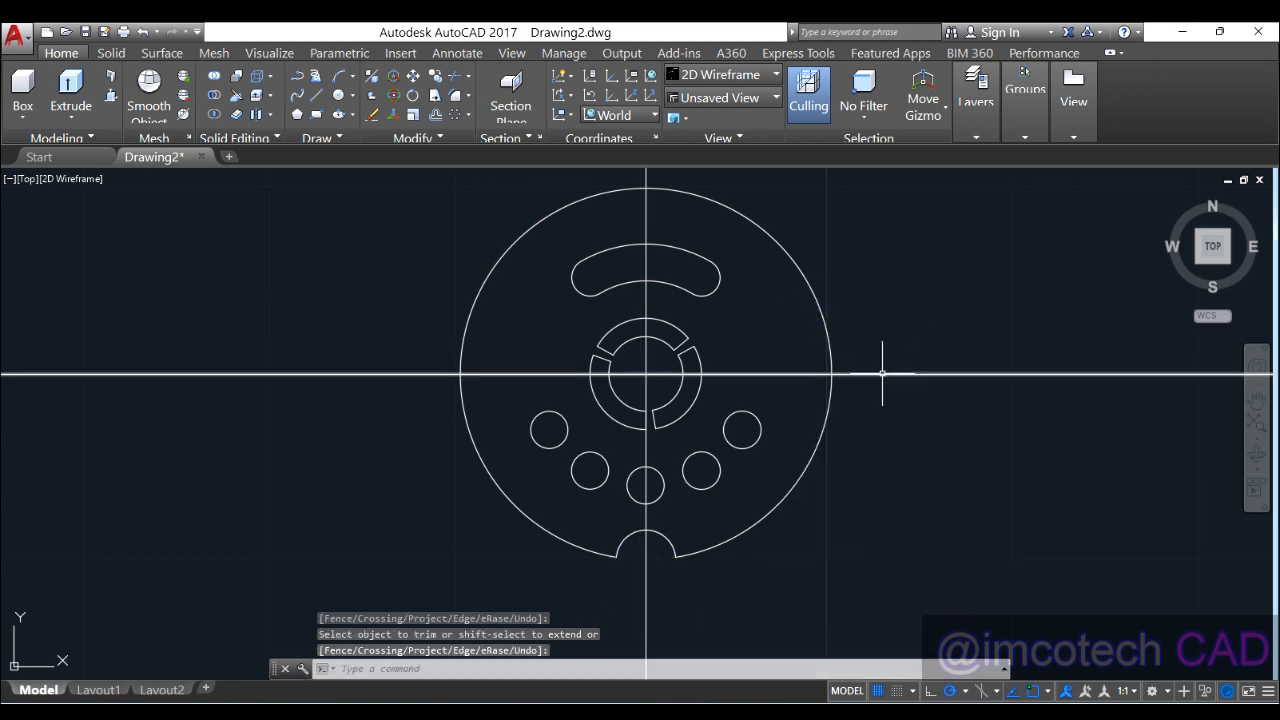
{"action": "left_click", "coordinate": [881, 373]}
{"action": "key", "text": "Escape"}
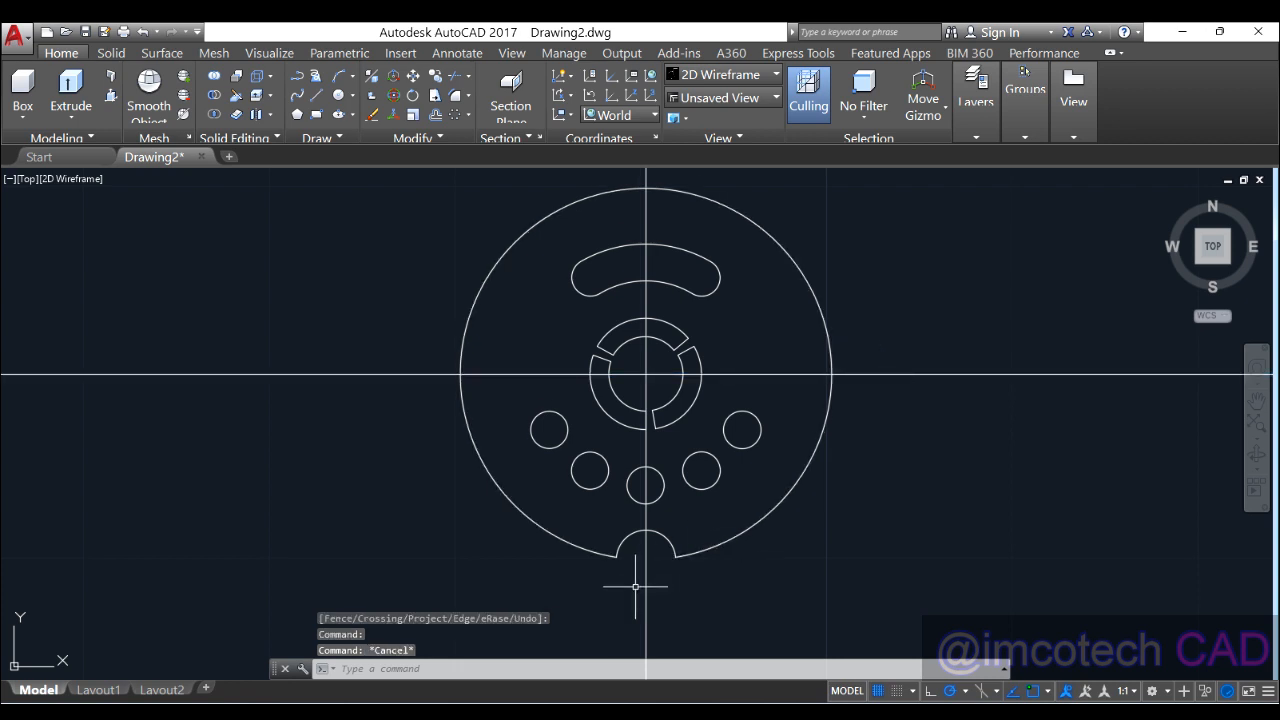
{"action": "left_click", "coordinate": [662, 537]}
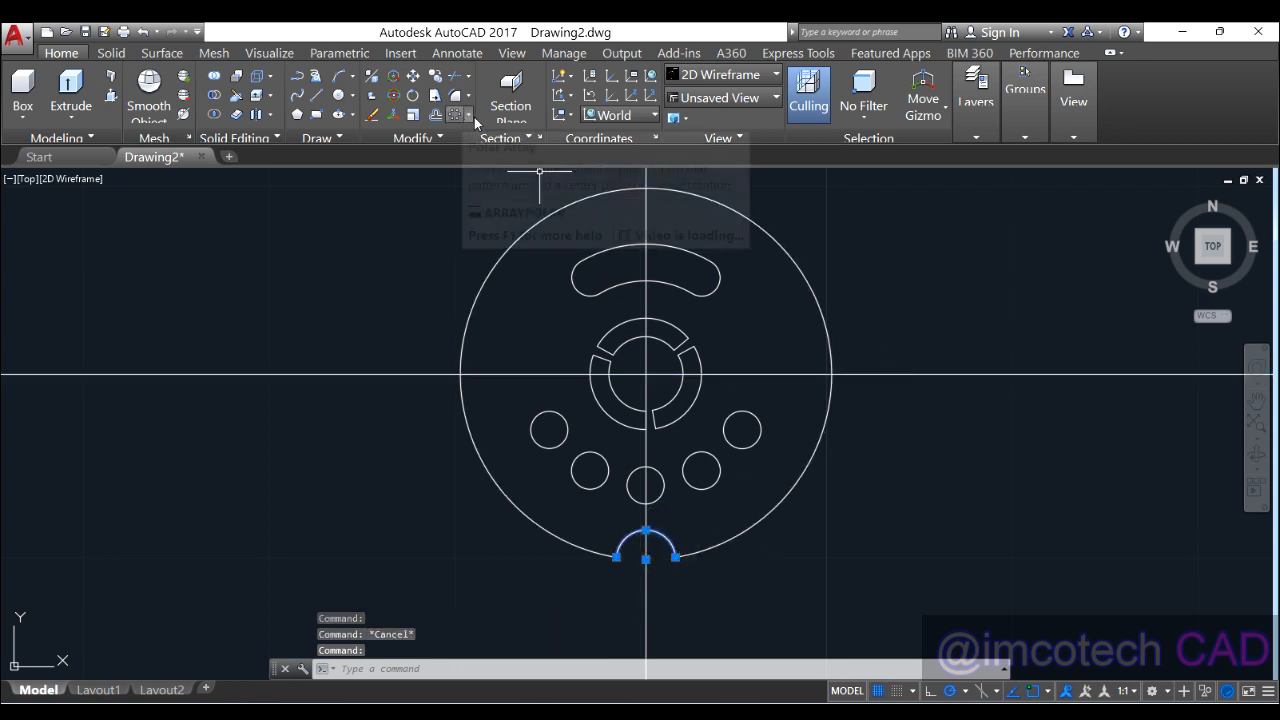
Step: Polar-array the notch arc around the gear centre as 12 items
{"action": "key", "text": "alt+Tab"}
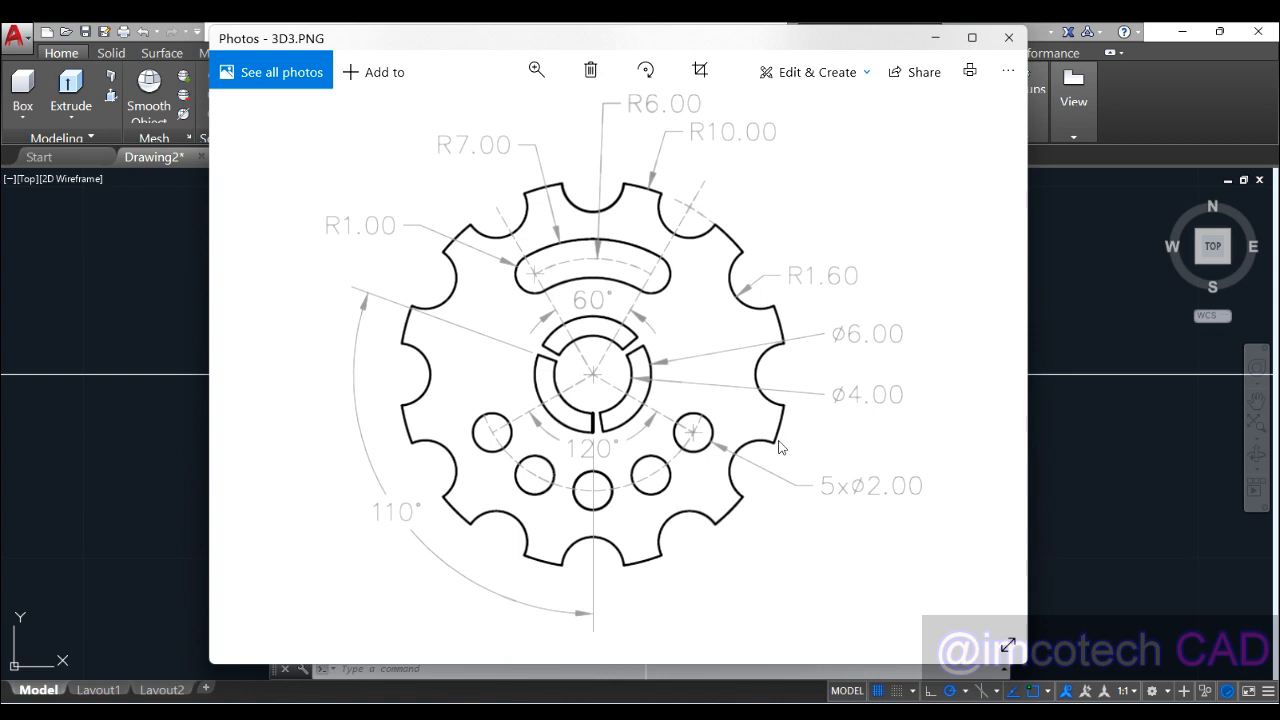
{"action": "left_click", "coordinate": [936, 40]}
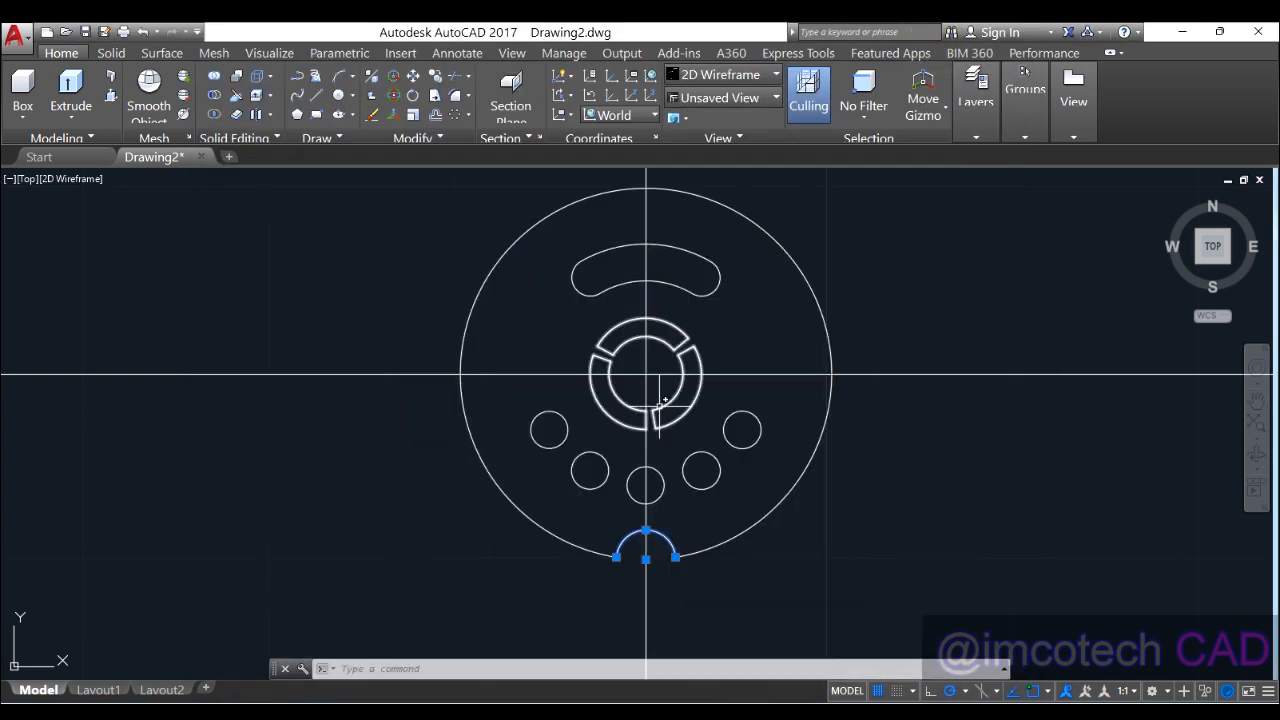
{"action": "left_click", "coordinate": [467, 115]}
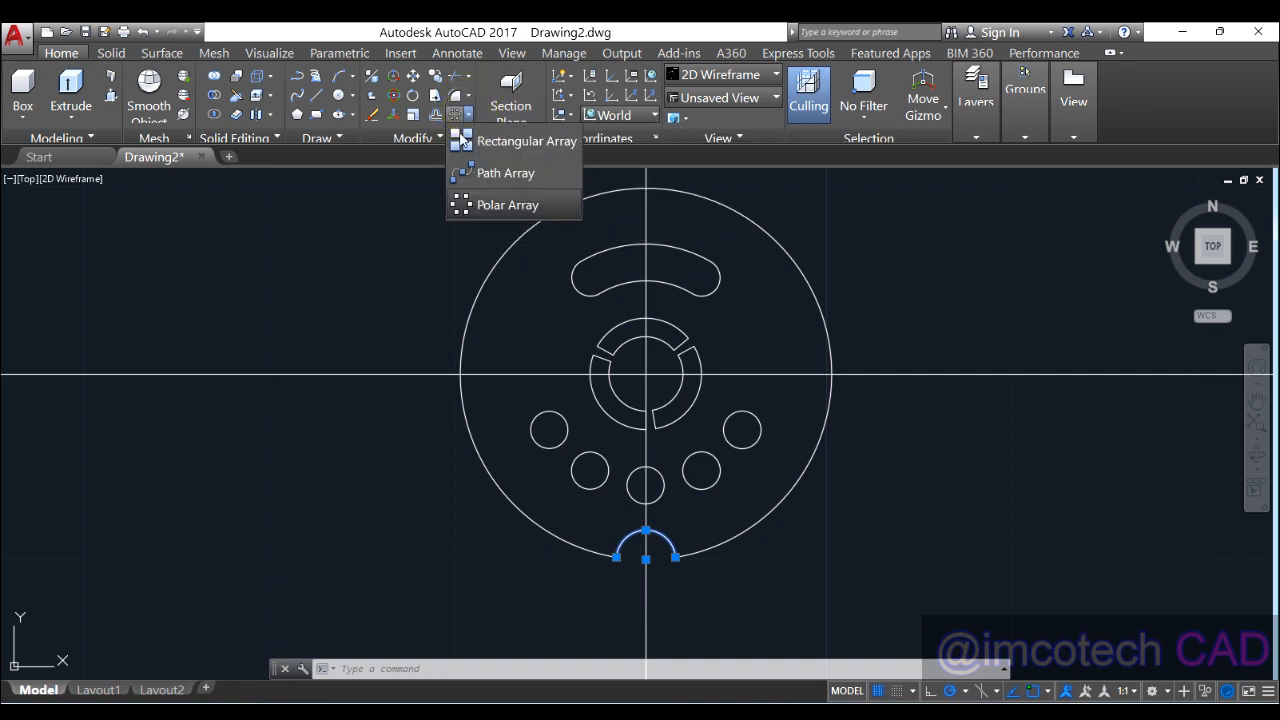
{"action": "left_click", "coordinate": [490, 204]}
{"action": "left_click", "coordinate": [647, 376]}
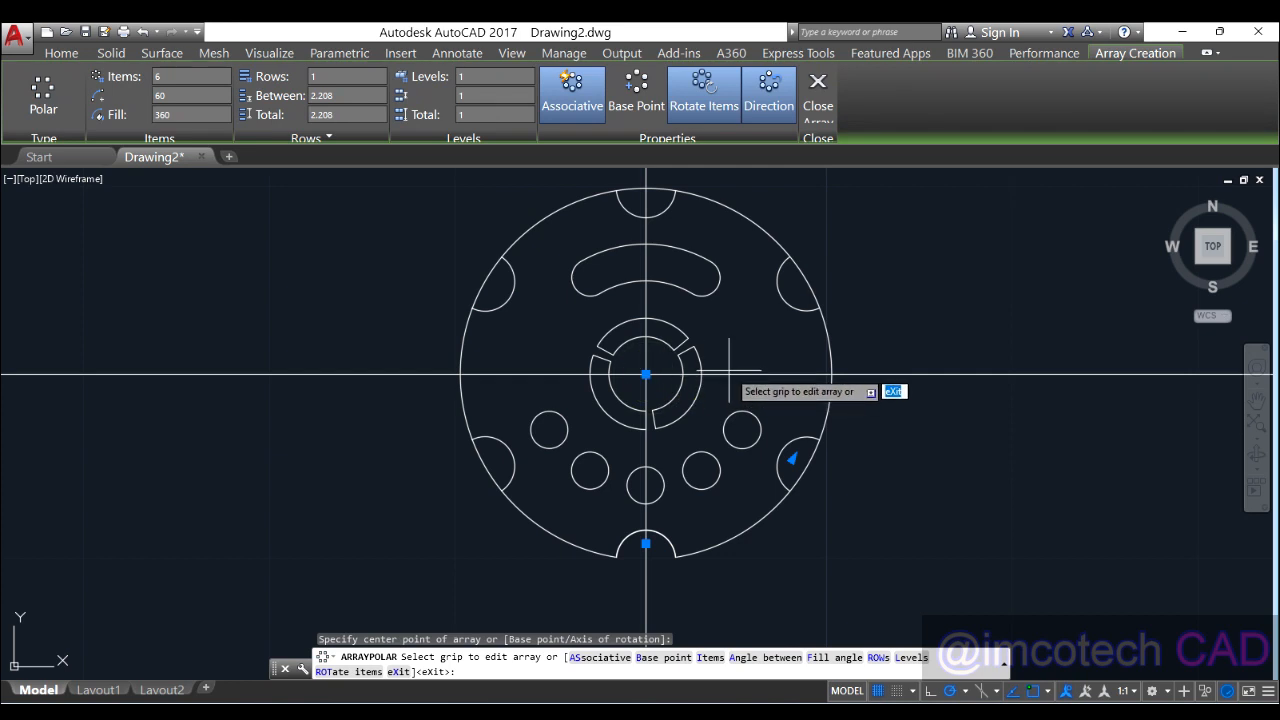
{"action": "left_click", "coordinate": [185, 74]}
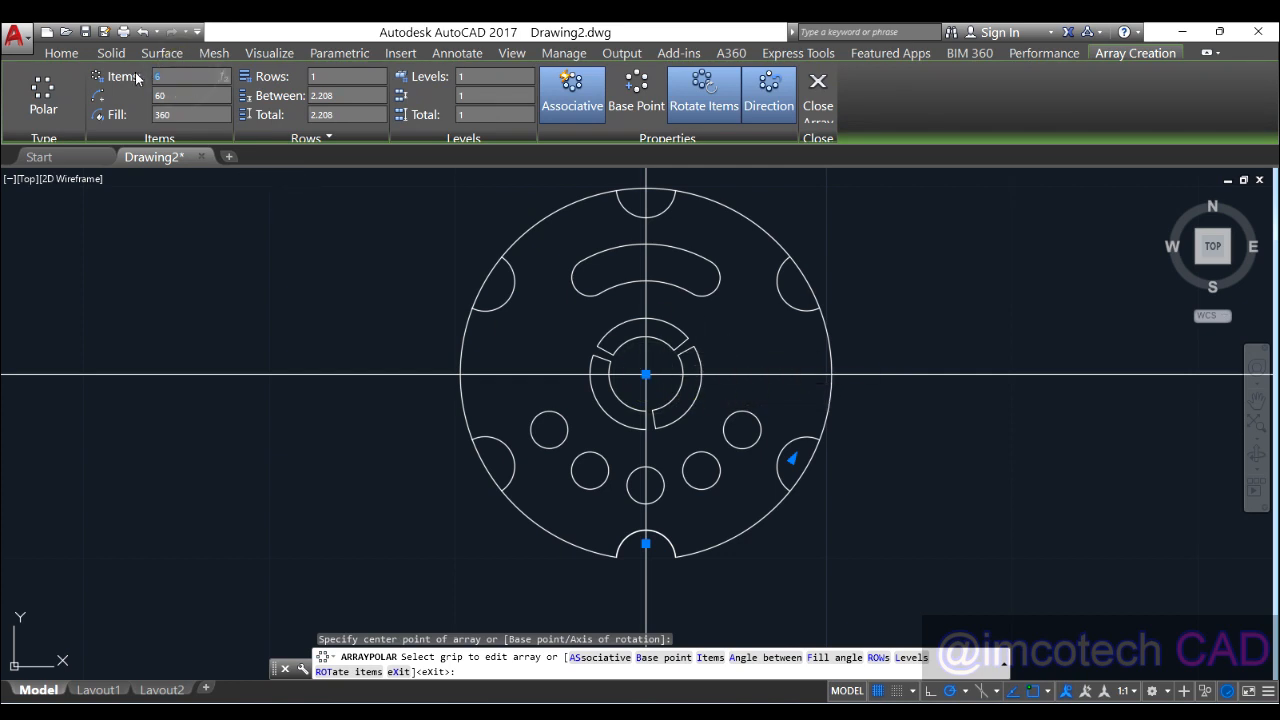
{"action": "type", "text": "12"}
{"action": "key", "text": "Return"}
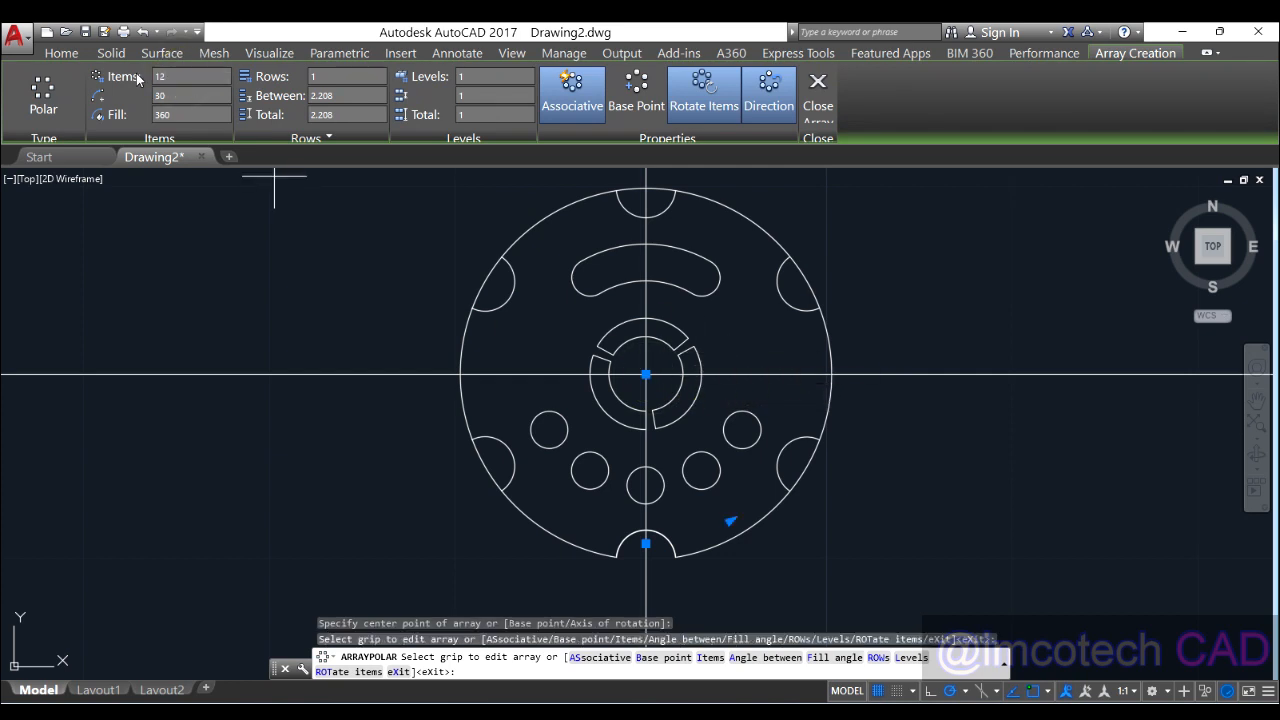
{"action": "left_click", "coordinate": [815, 98]}
Step: Trim with all edges, removing the rim arc inside the upper-left notch
{"action": "scroll", "coordinate": [767, 449], "scroll_direction": "down", "scroll_amount": 4}
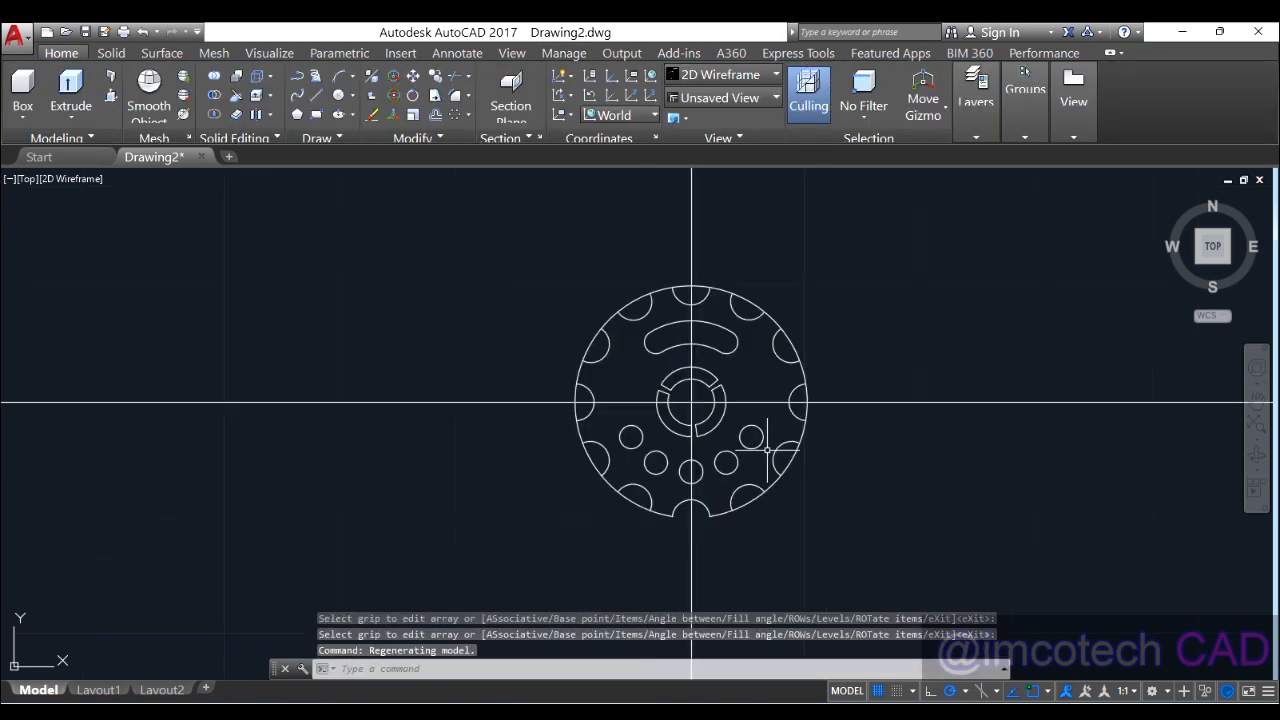
{"action": "scroll", "coordinate": [769, 438], "scroll_direction": "up", "scroll_amount": 4}
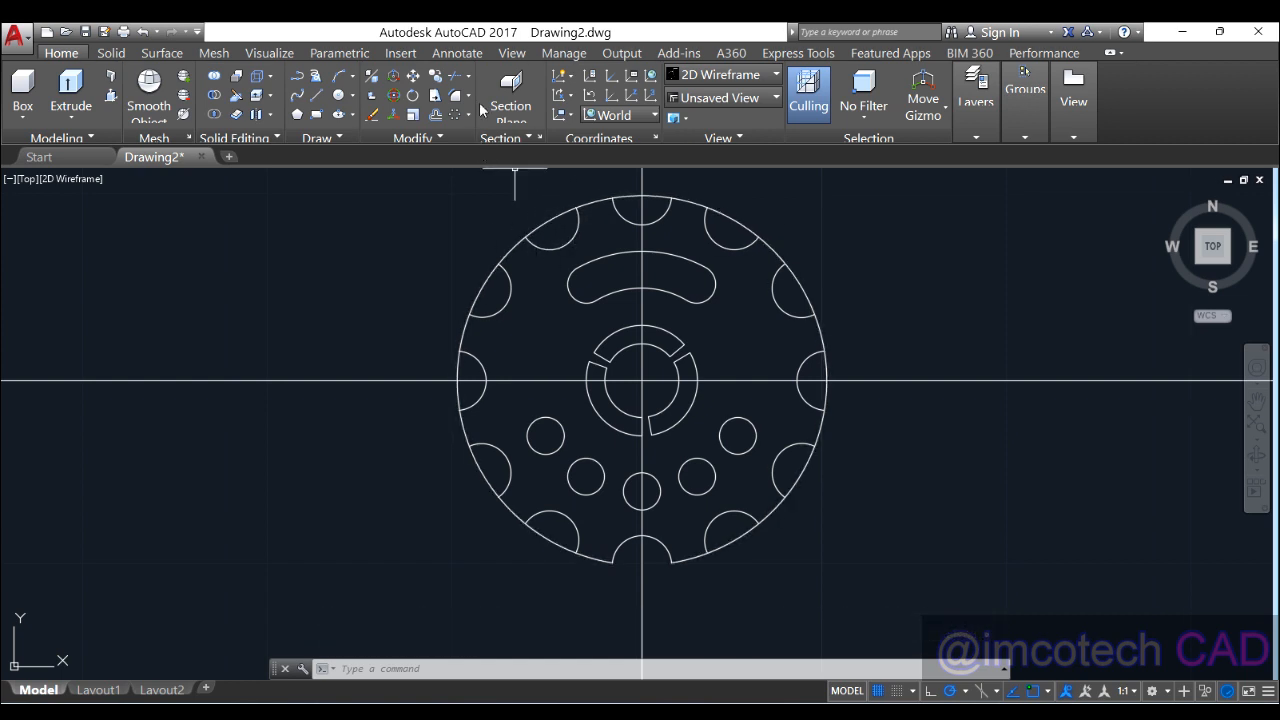
{"action": "left_click", "coordinate": [456, 76]}
{"action": "key", "text": "Return"}
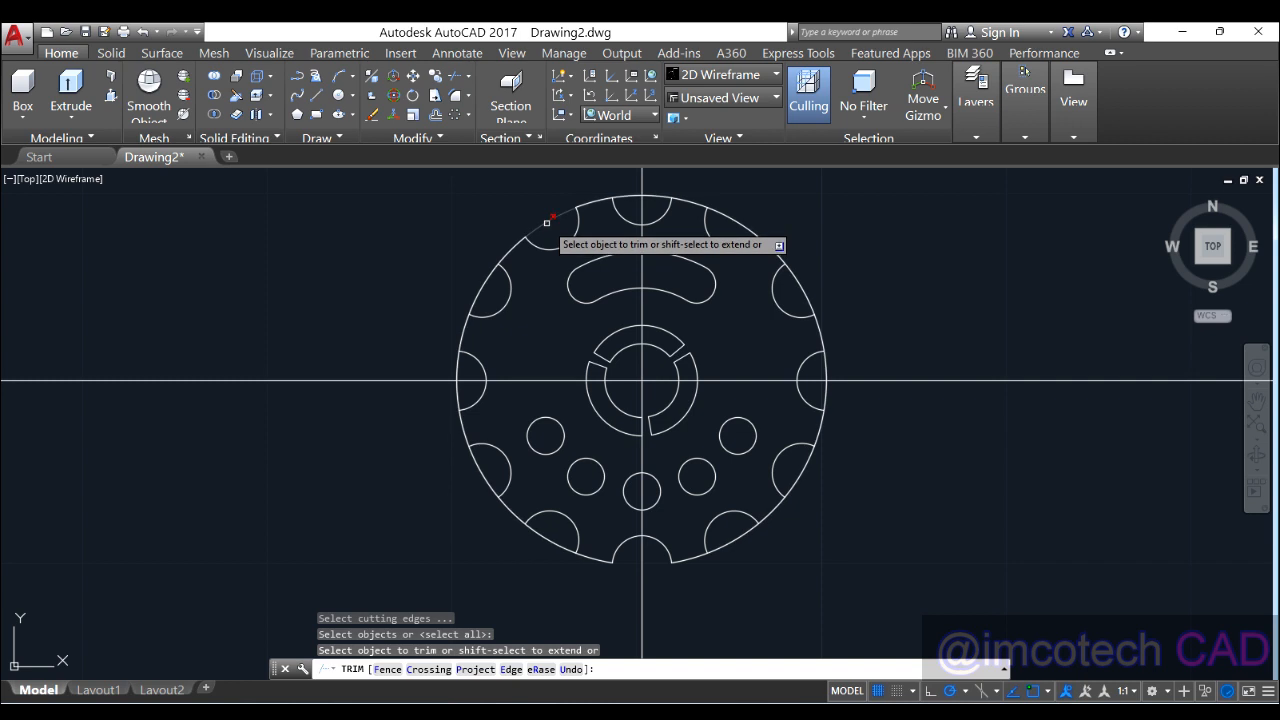
{"action": "left_click", "coordinate": [542, 226]}
Step: Trim the outer-circle arcs out of the upper, right and lower-right rim notches
{"action": "left_click", "coordinate": [626, 197]}
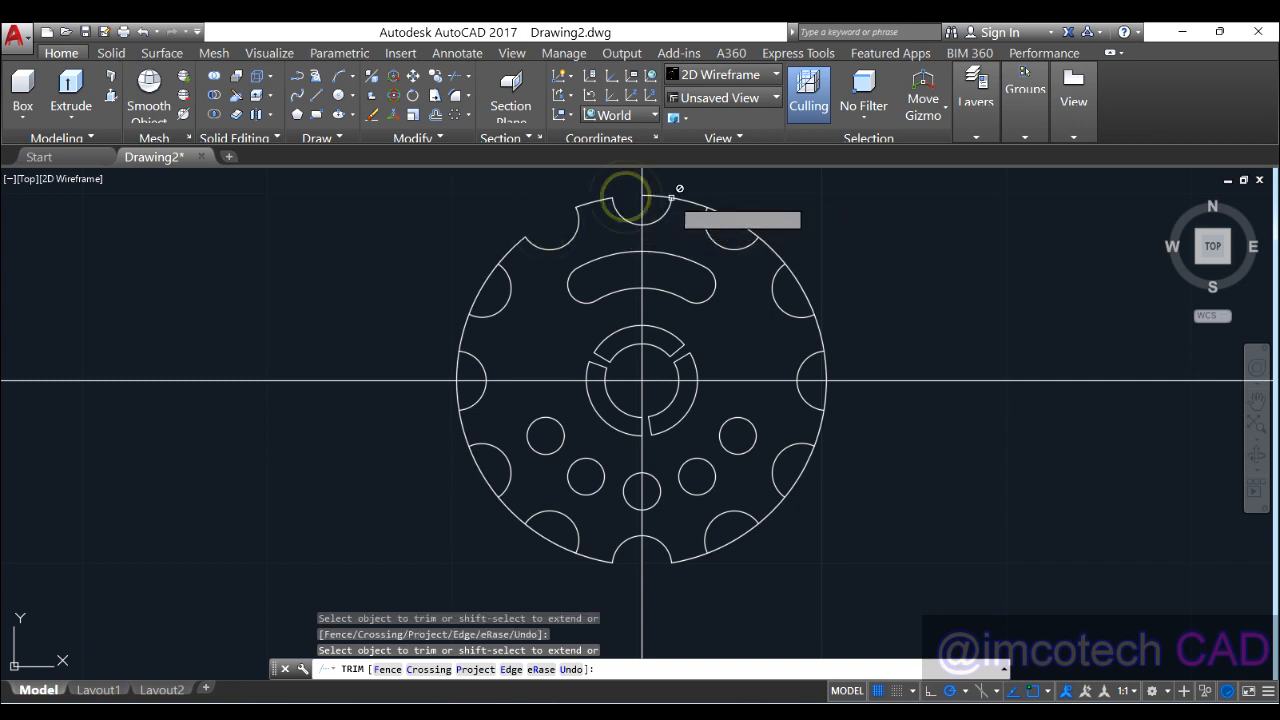
{"action": "left_click", "coordinate": [662, 196]}
{"action": "left_click", "coordinate": [736, 217]}
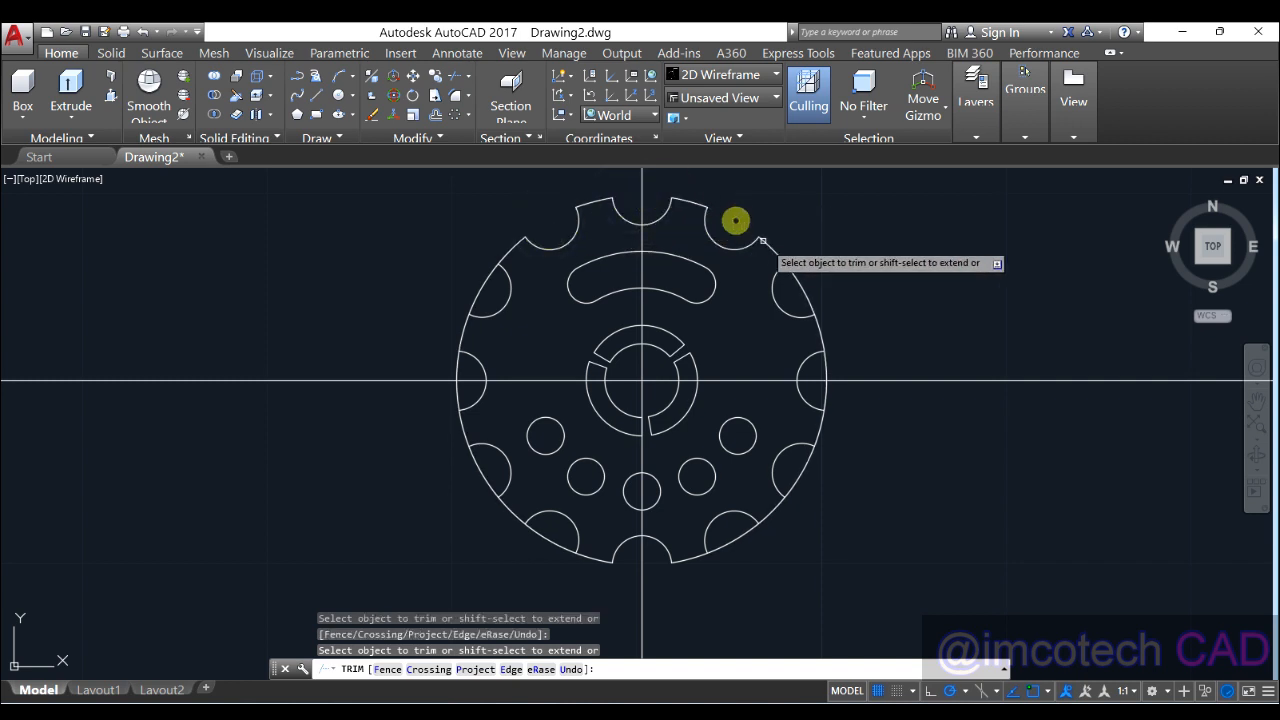
{"action": "left_click", "coordinate": [798, 287]}
{"action": "left_click", "coordinate": [826, 367]}
{"action": "left_click", "coordinate": [823, 392]}
{"action": "left_click", "coordinate": [806, 474]}
{"action": "left_click", "coordinate": [730, 540]}
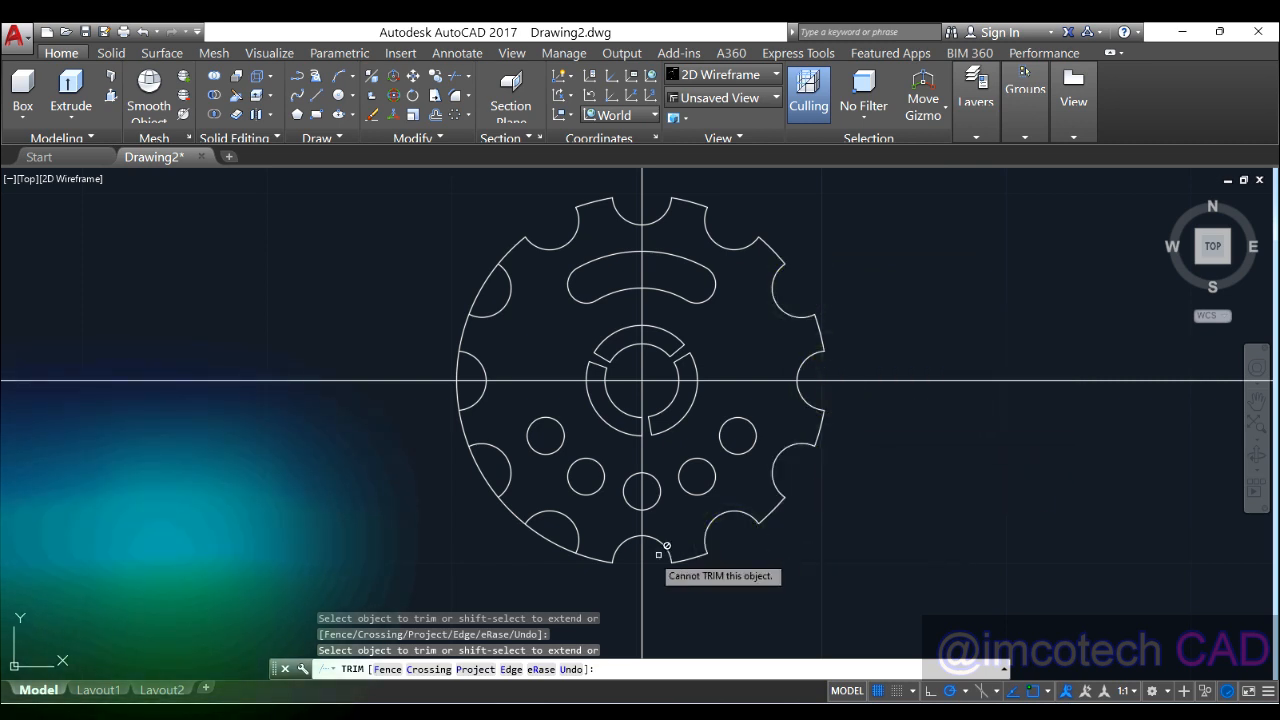
Step: Trim the remaining bottom and left notch arcs, end TRIM, and select the horizontal centre line
{"action": "left_click", "coordinate": [552, 541]}
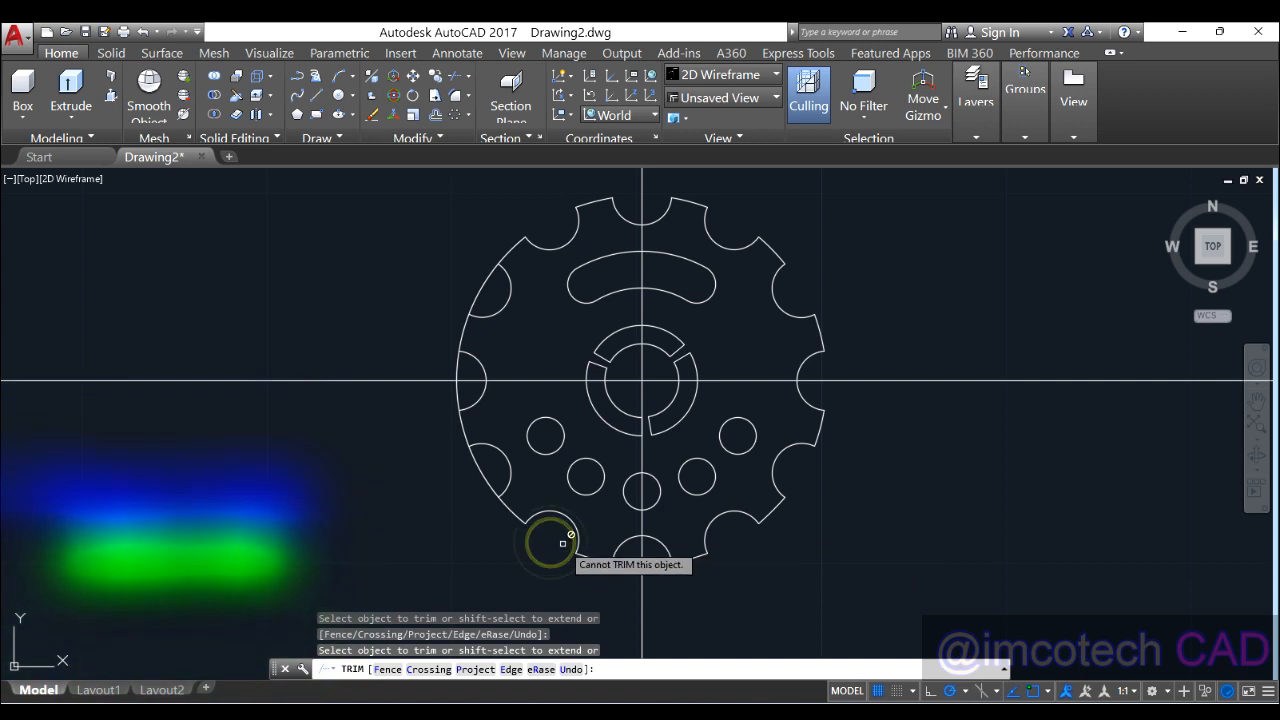
{"action": "left_click", "coordinate": [486, 483]}
{"action": "left_click", "coordinate": [458, 394]}
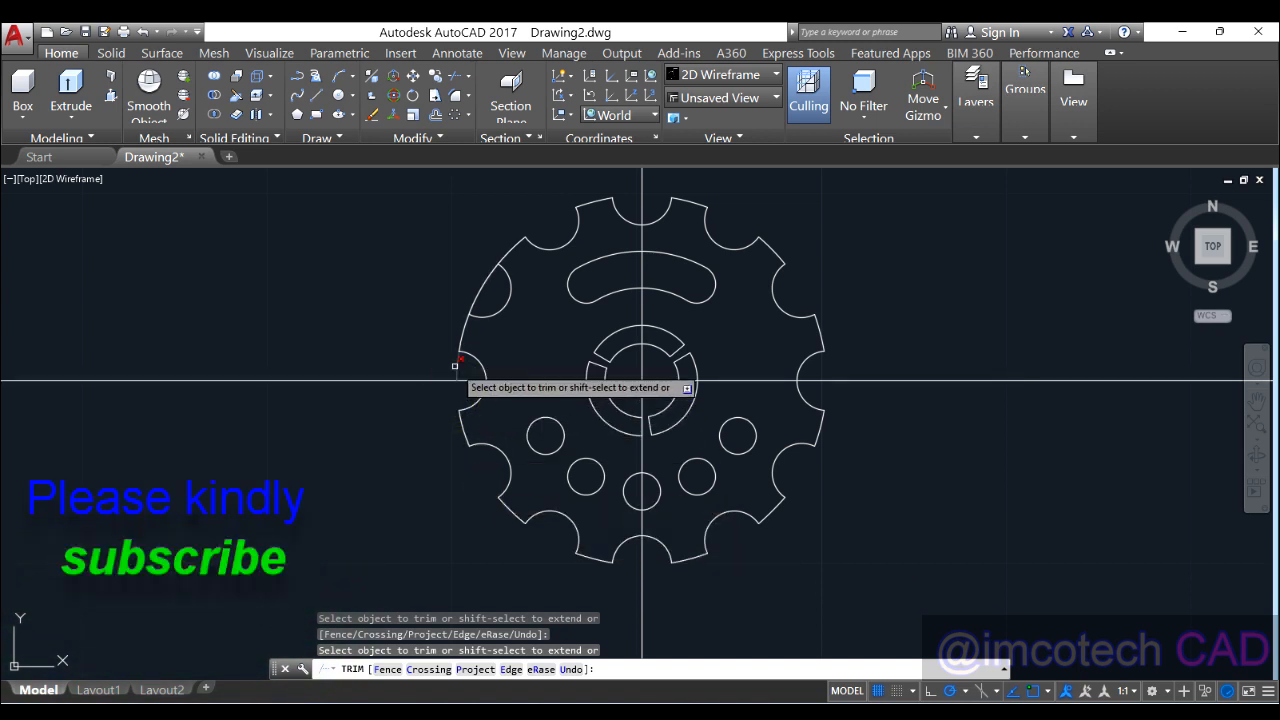
{"action": "left_click", "coordinate": [455, 367]}
{"action": "left_click", "coordinate": [476, 294]}
{"action": "right_click", "coordinate": [403, 245]}
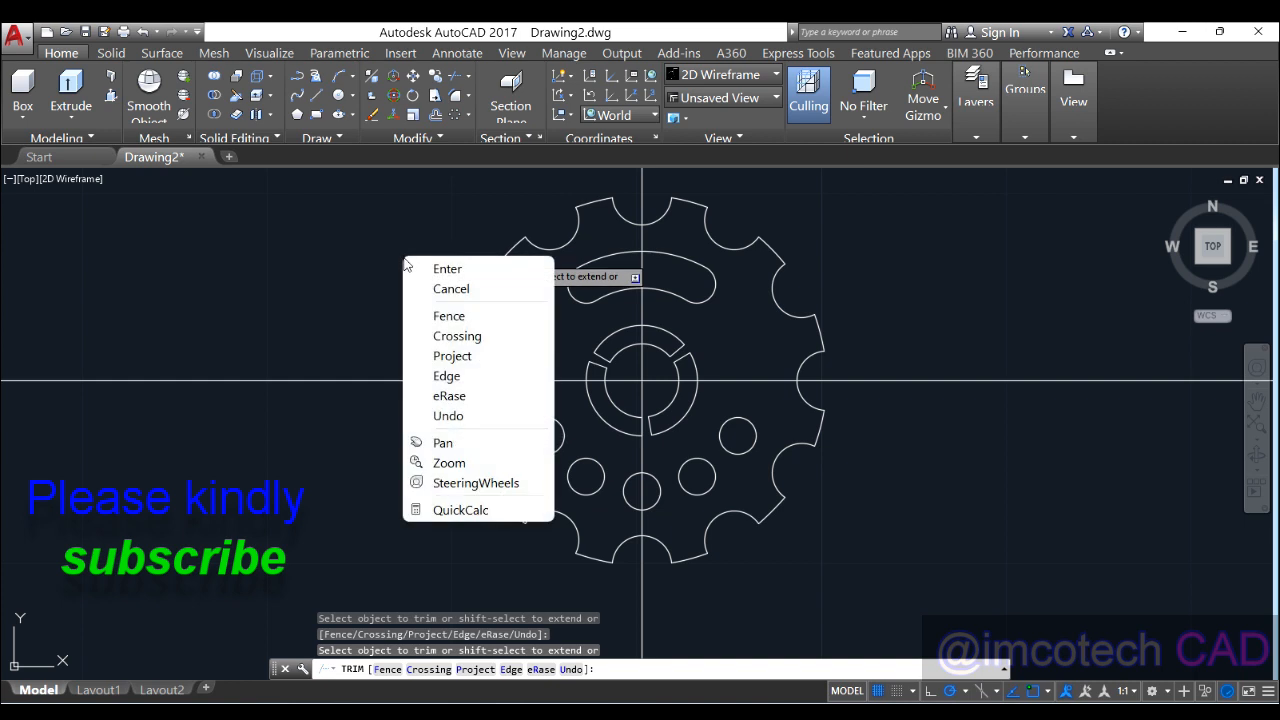
{"action": "left_click", "coordinate": [425, 267]}
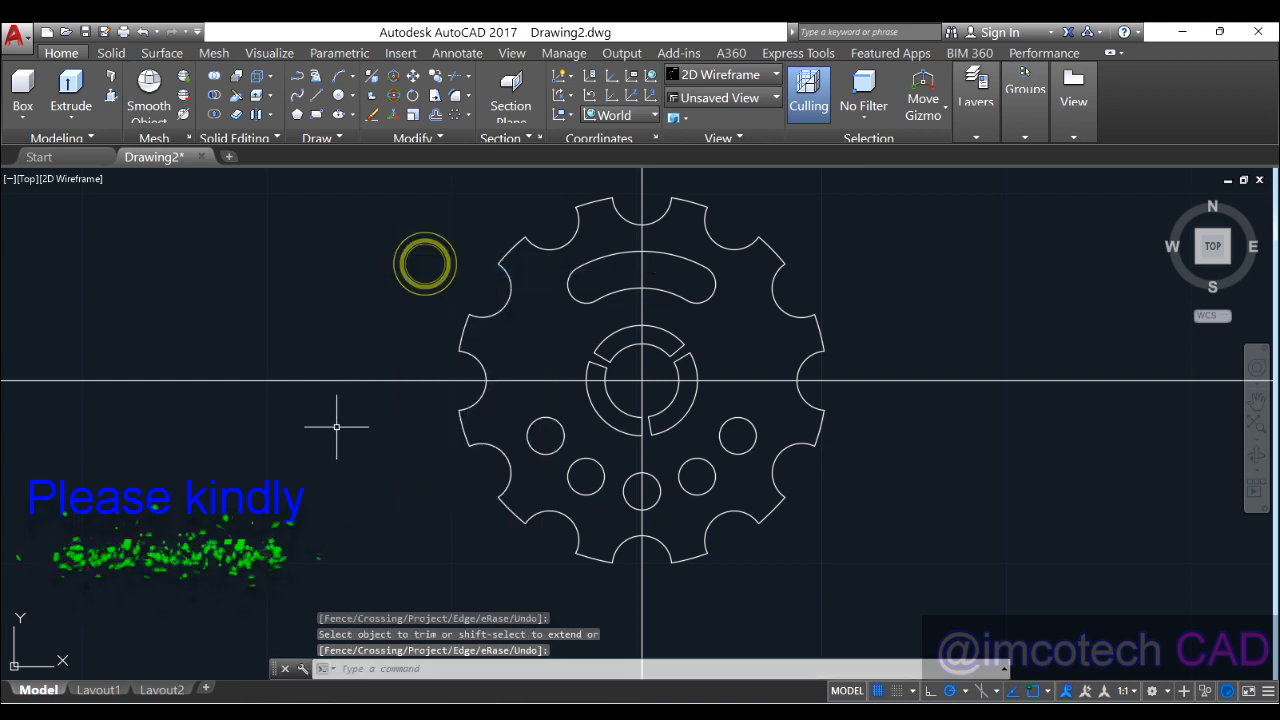
{"action": "left_click", "coordinate": [967, 380]}
Step: Erase the horizontal and vertical construction lines through the gear centre
{"action": "key", "text": "Delete"}
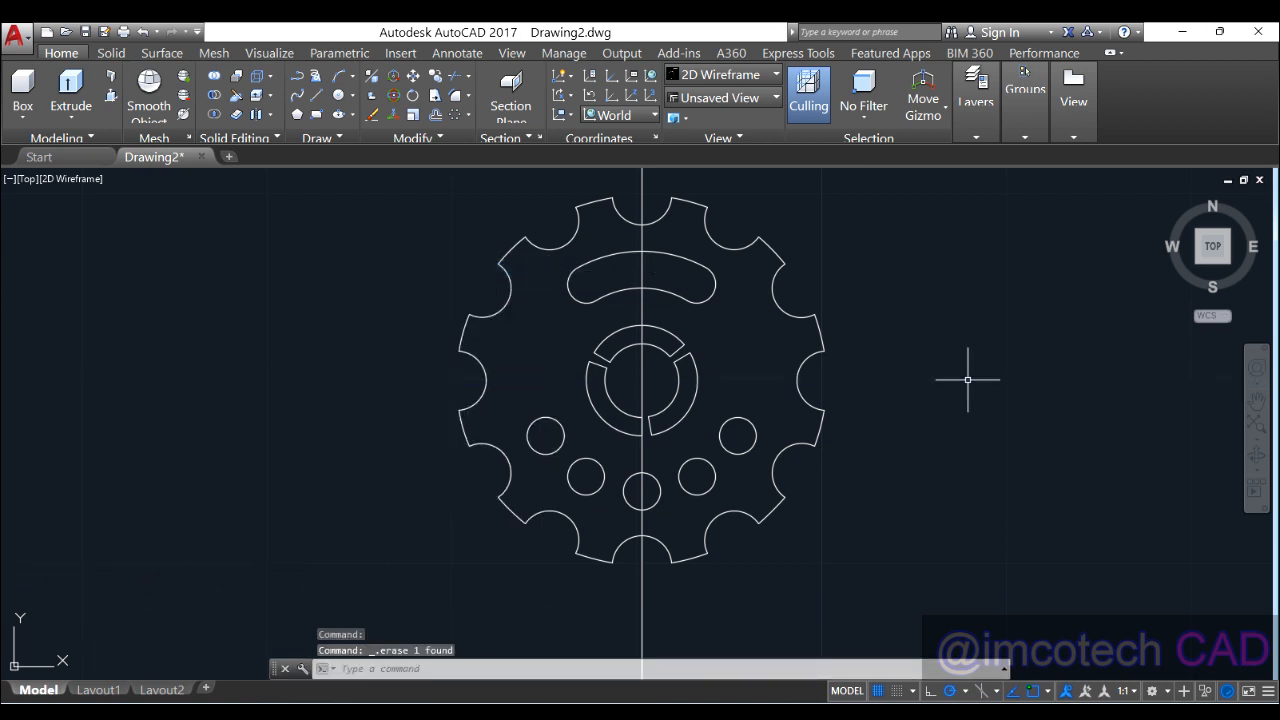
{"action": "left_click", "coordinate": [642, 305]}
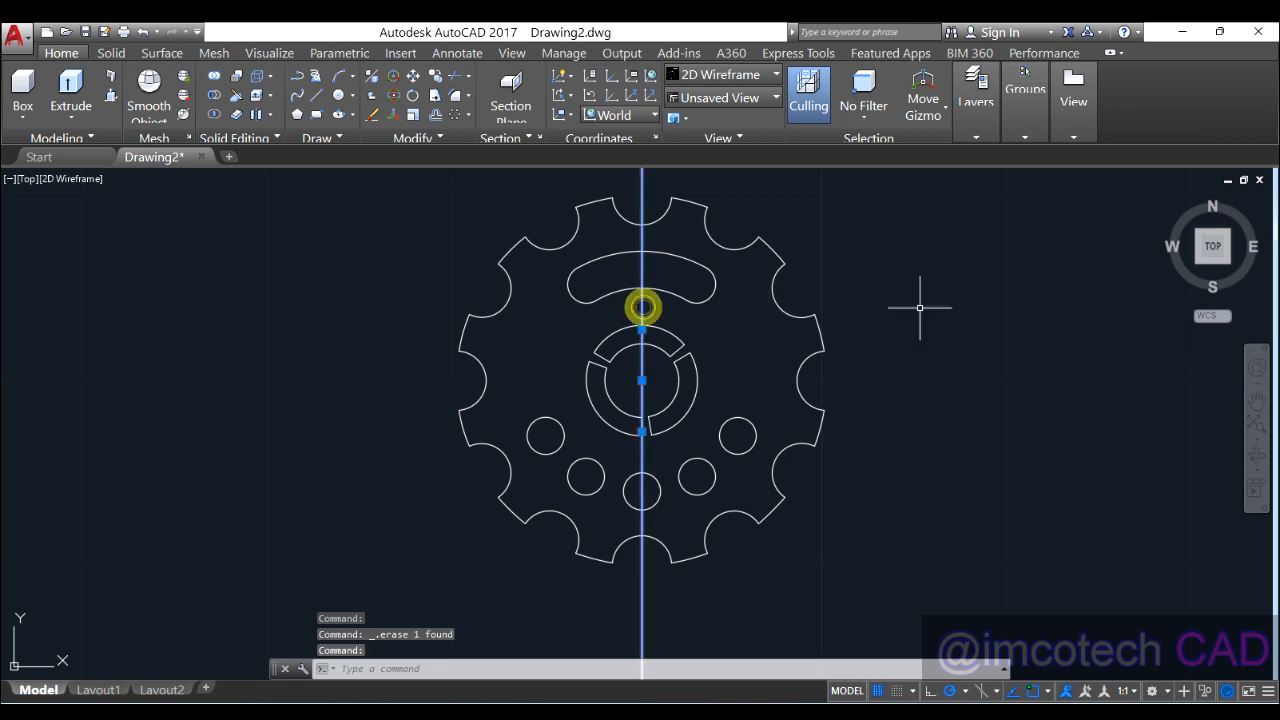
{"action": "key", "text": "Delete"}
Step: Recentre the gear in view and select the bolt-hole circle array
{"action": "scroll", "coordinate": [846, 341], "scroll_direction": "down", "scroll_amount": 2}
{"action": "scroll", "coordinate": [846, 341], "scroll_direction": "up", "scroll_amount": 2}
{"action": "middle_click_drag", "start_coordinate": [843, 341], "coordinate": [811, 358]}
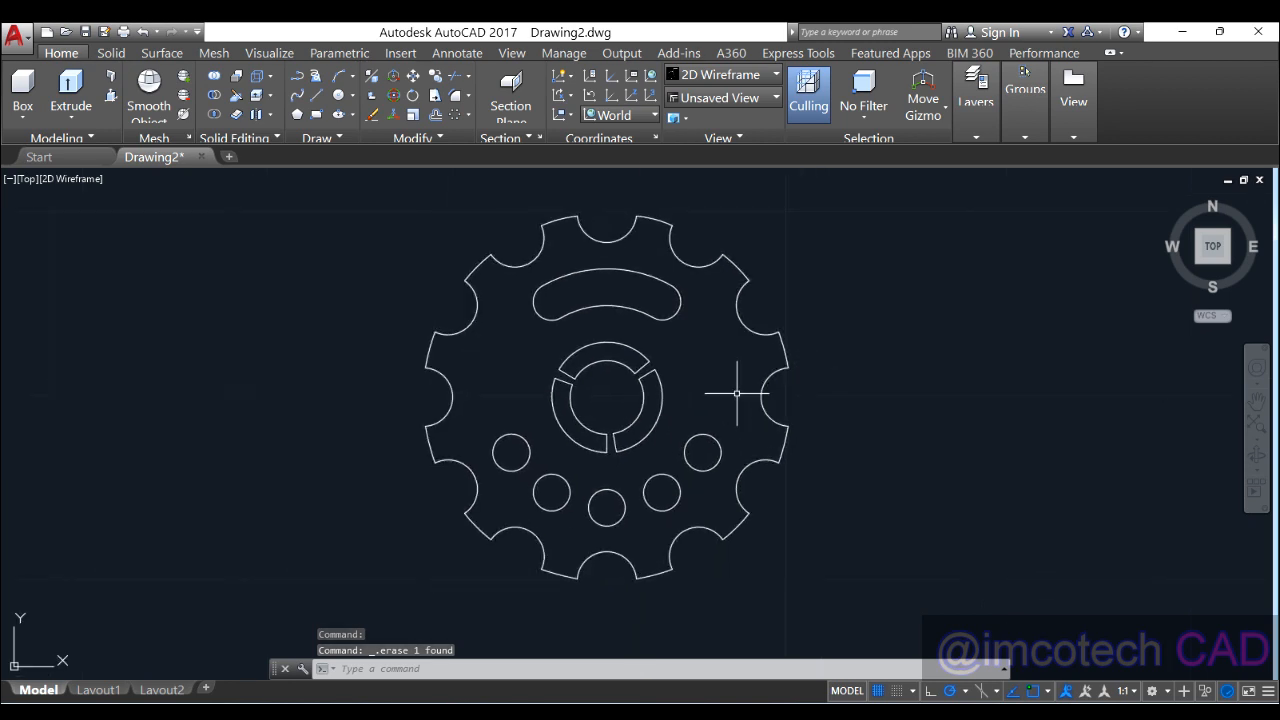
{"action": "left_click", "coordinate": [538, 477]}
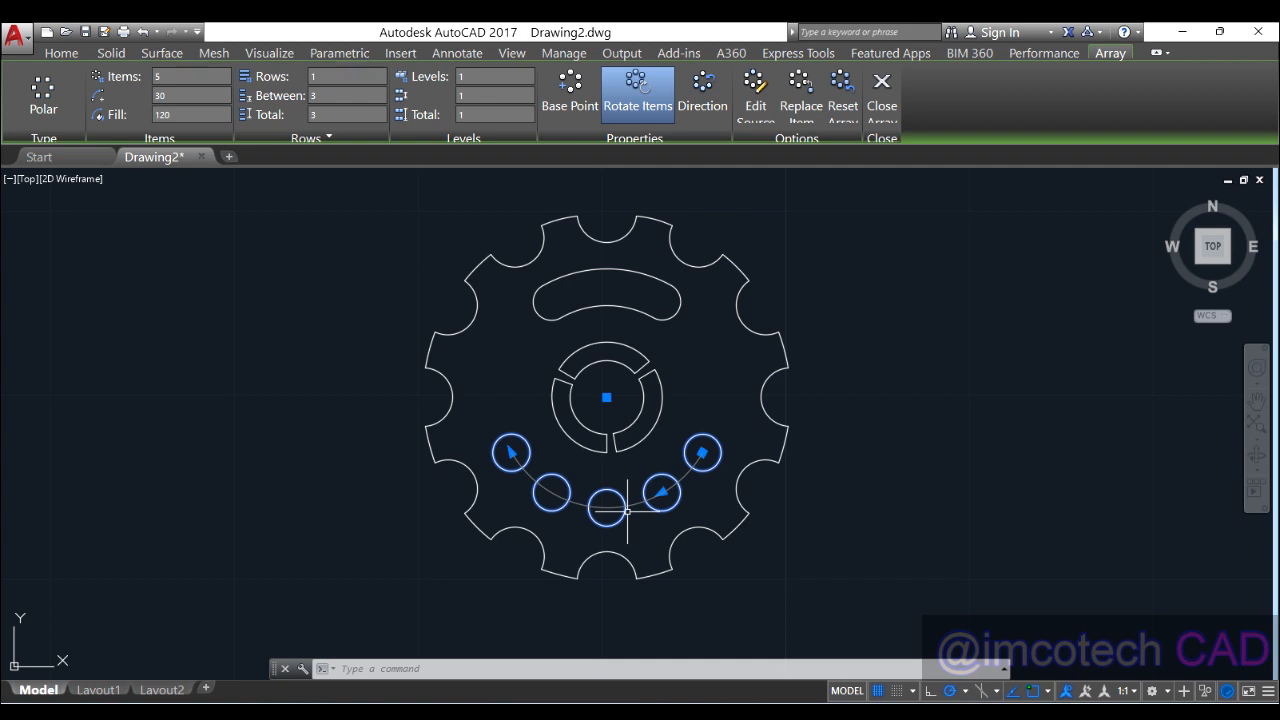
Step: Explode the bolt-hole array into separate circles and confirm each hole is independent
{"action": "type", "text": "expl"}
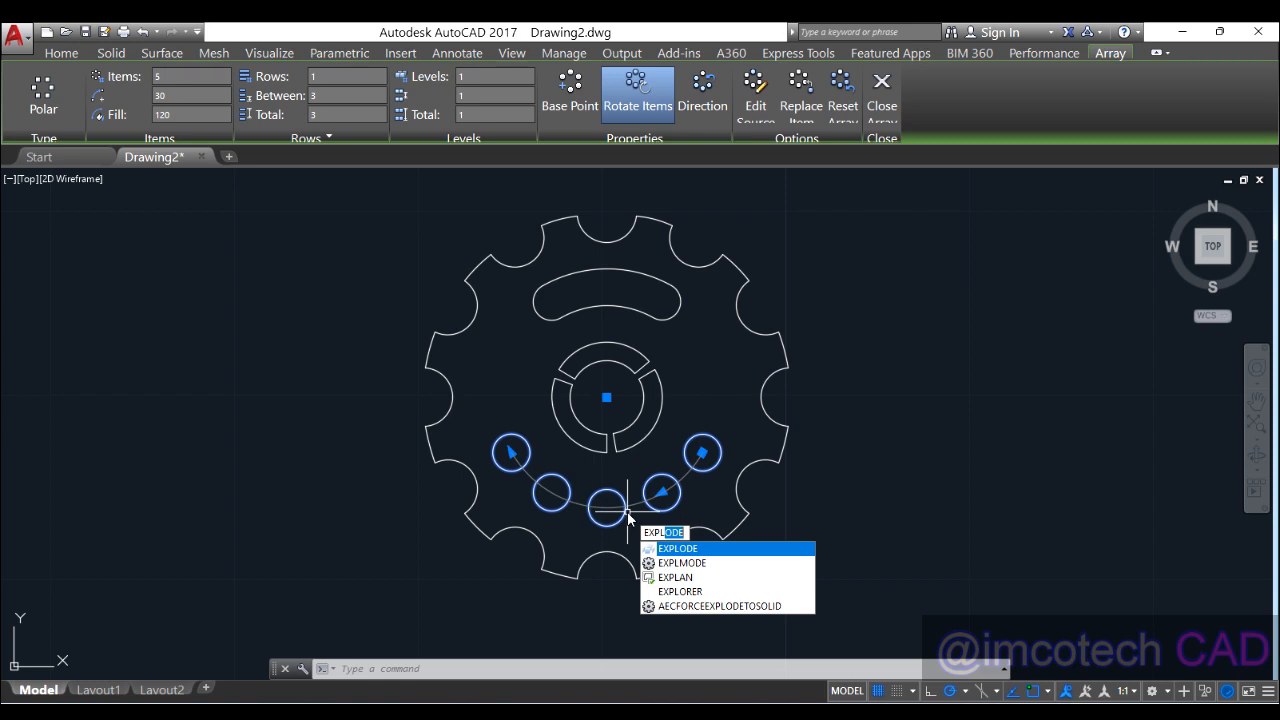
{"action": "key", "text": "Return"}
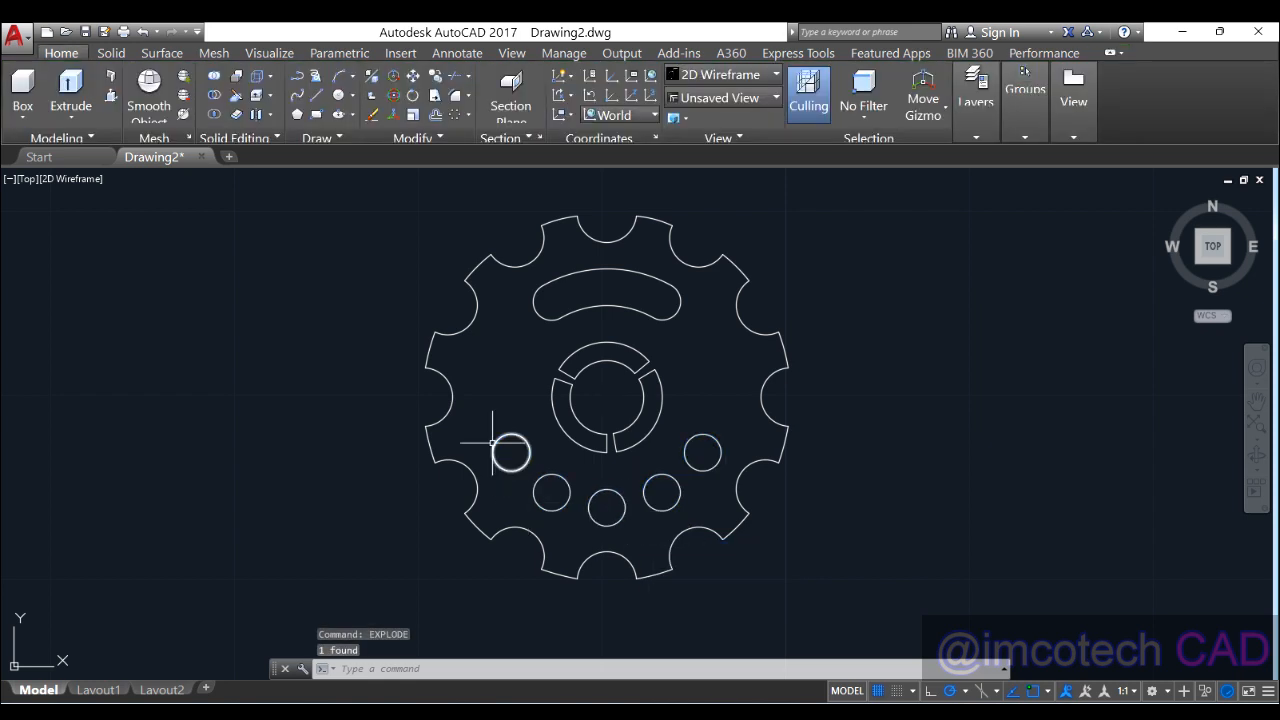
{"action": "left_click", "coordinate": [512, 471]}
{"action": "left_click", "coordinate": [541, 509]}
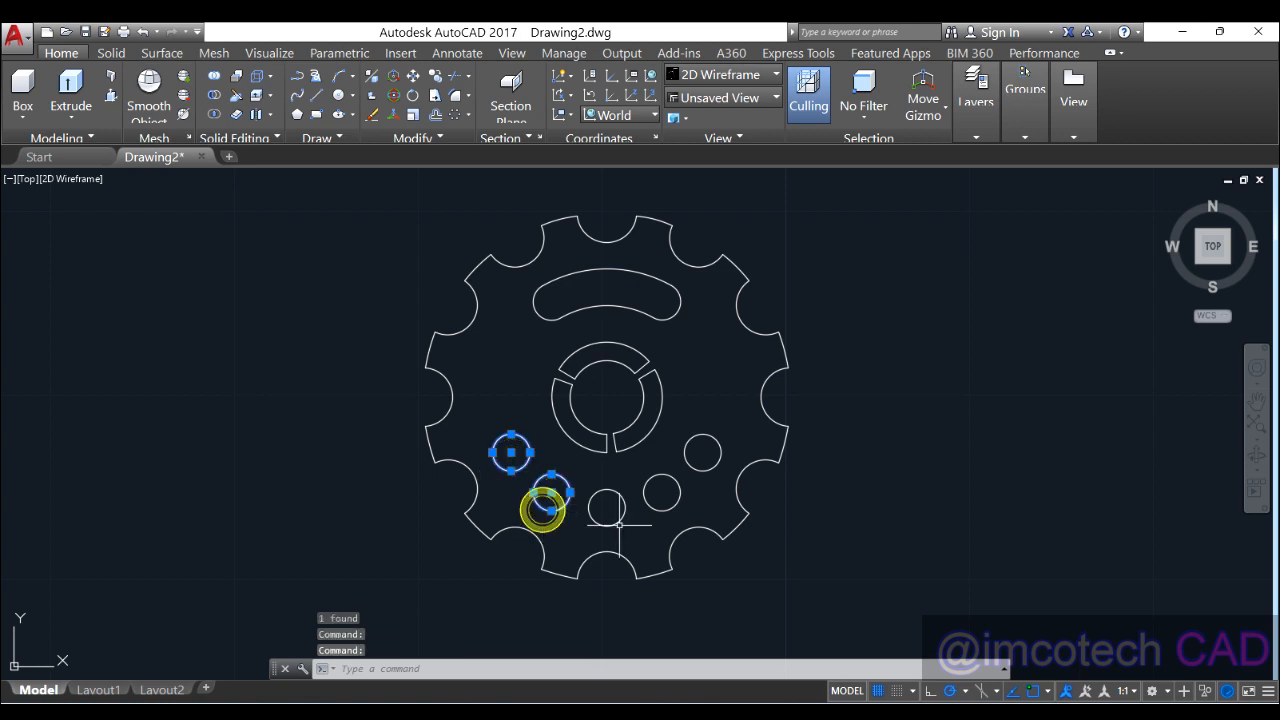
{"action": "left_click", "coordinate": [605, 524]}
{"action": "left_click", "coordinate": [671, 511]}
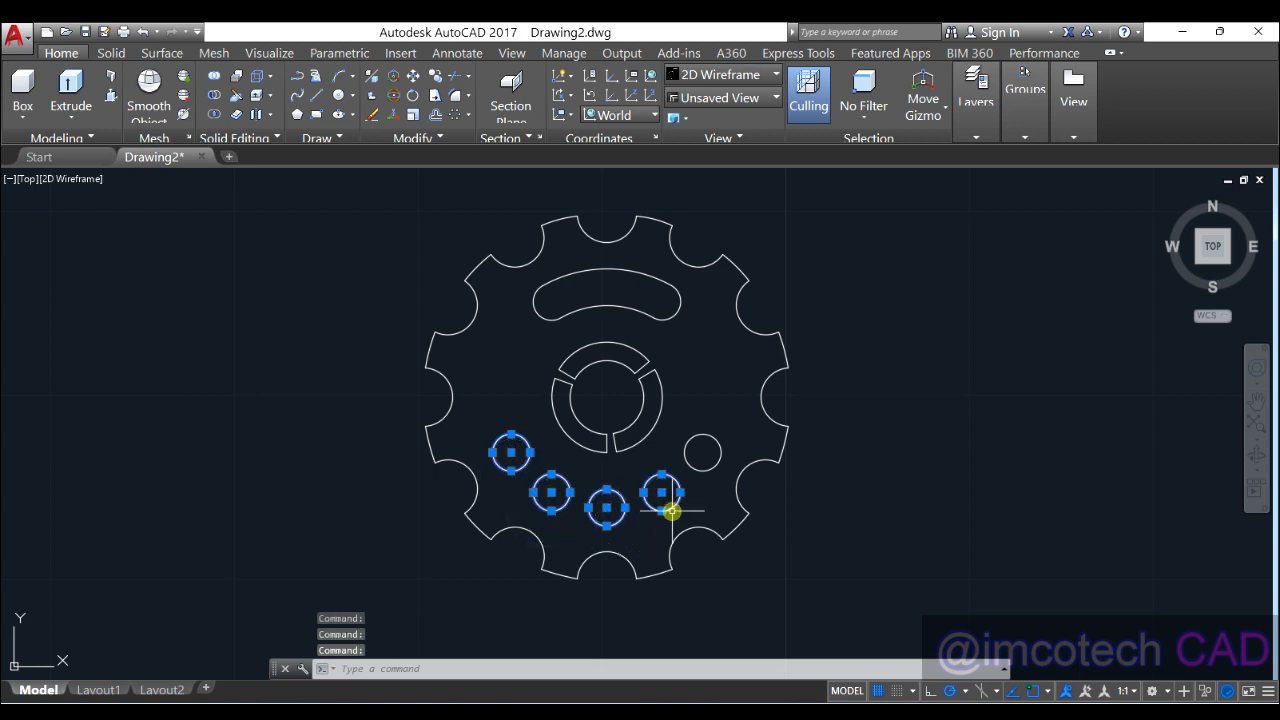
{"action": "key", "text": "Escape"}
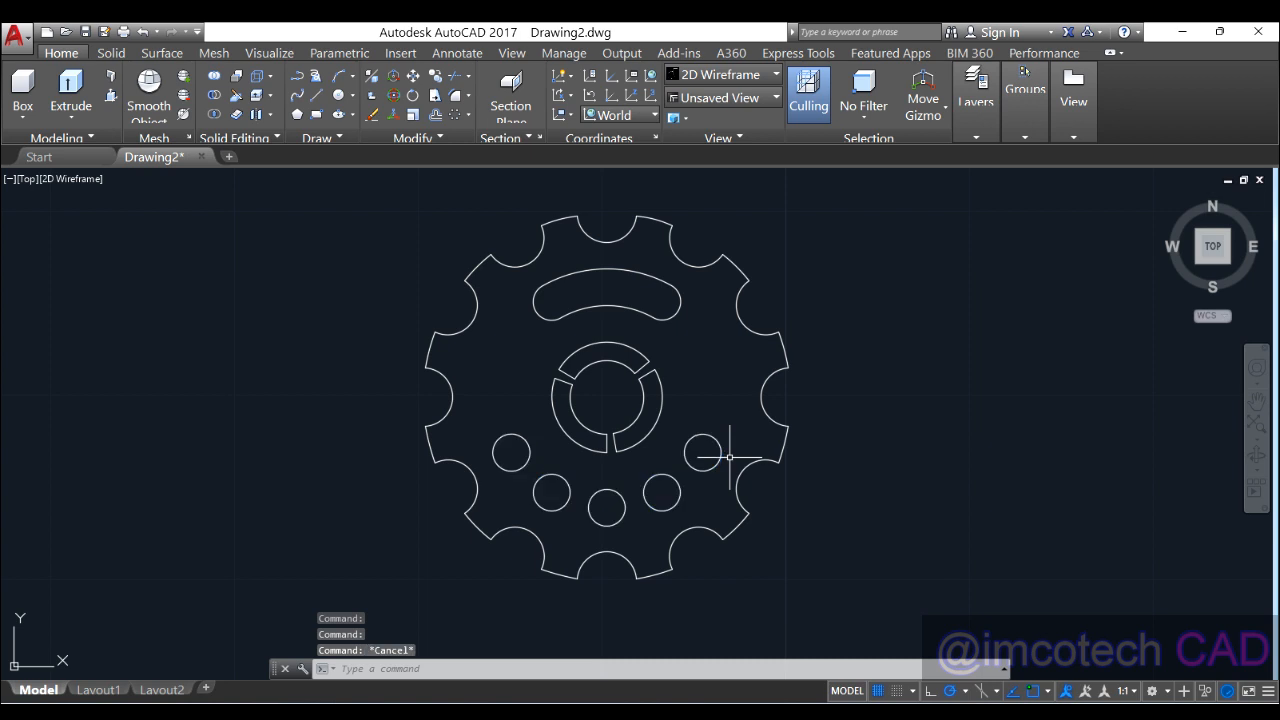
Step: Explode the rim-notch array into individual arcs
{"action": "left_click", "coordinate": [777, 368]}
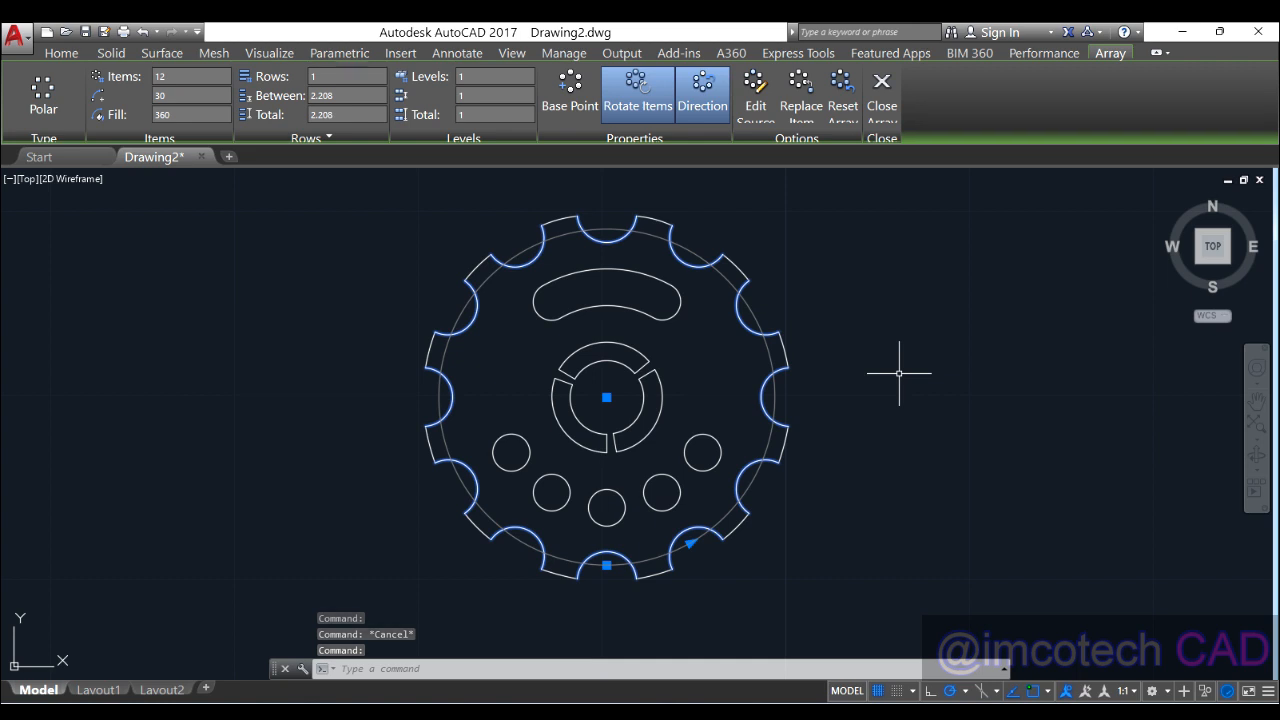
{"action": "type", "text": "expl"}
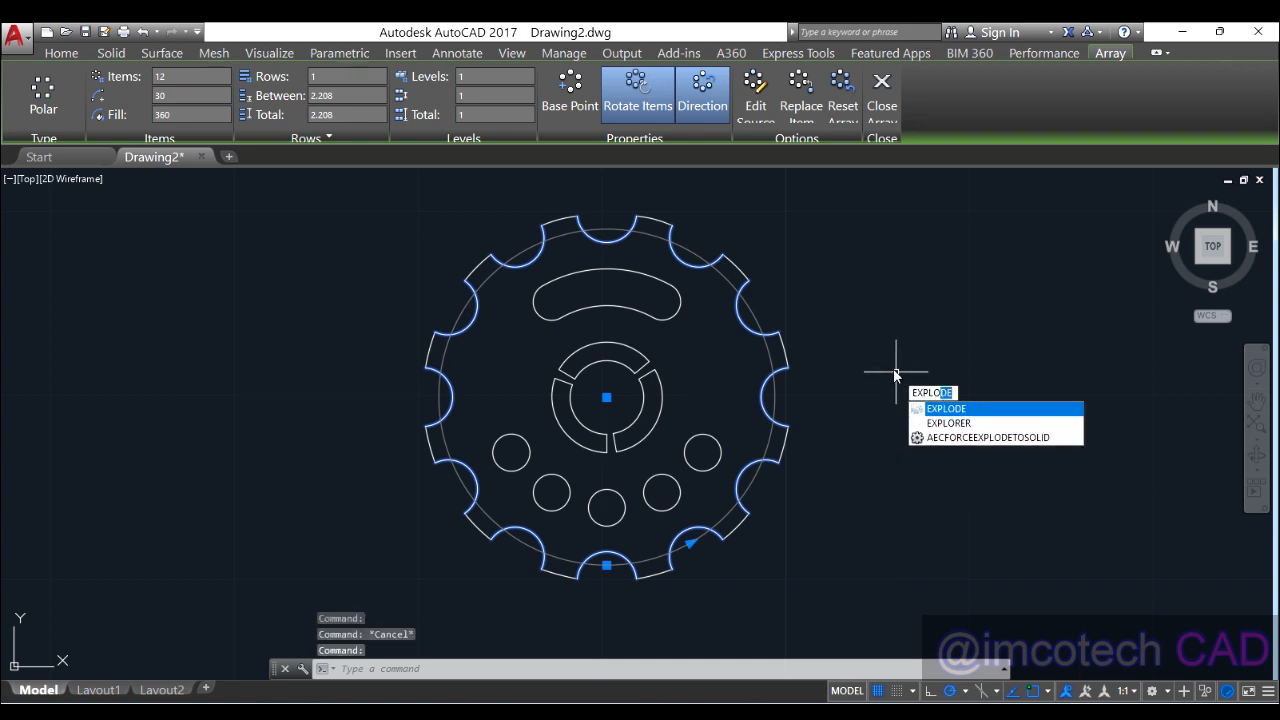
{"action": "key", "text": "Return"}
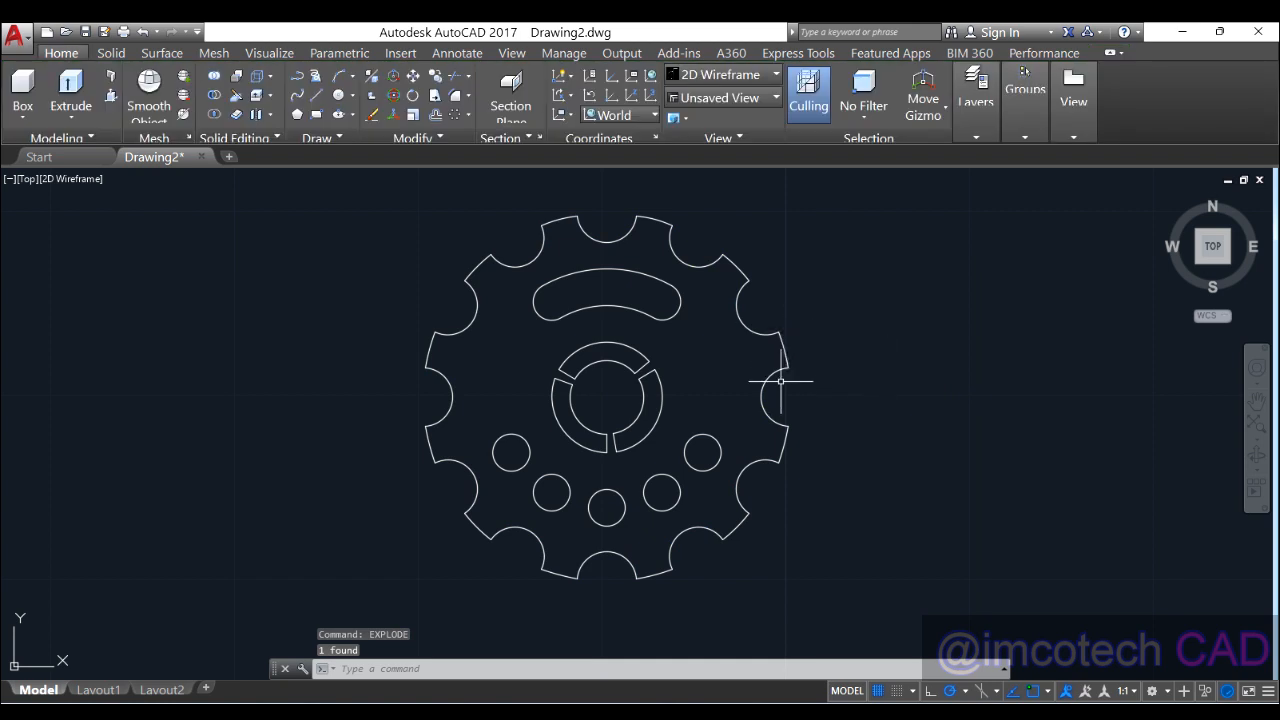
{"action": "left_click", "coordinate": [774, 372]}
{"action": "left_click", "coordinate": [768, 366]}
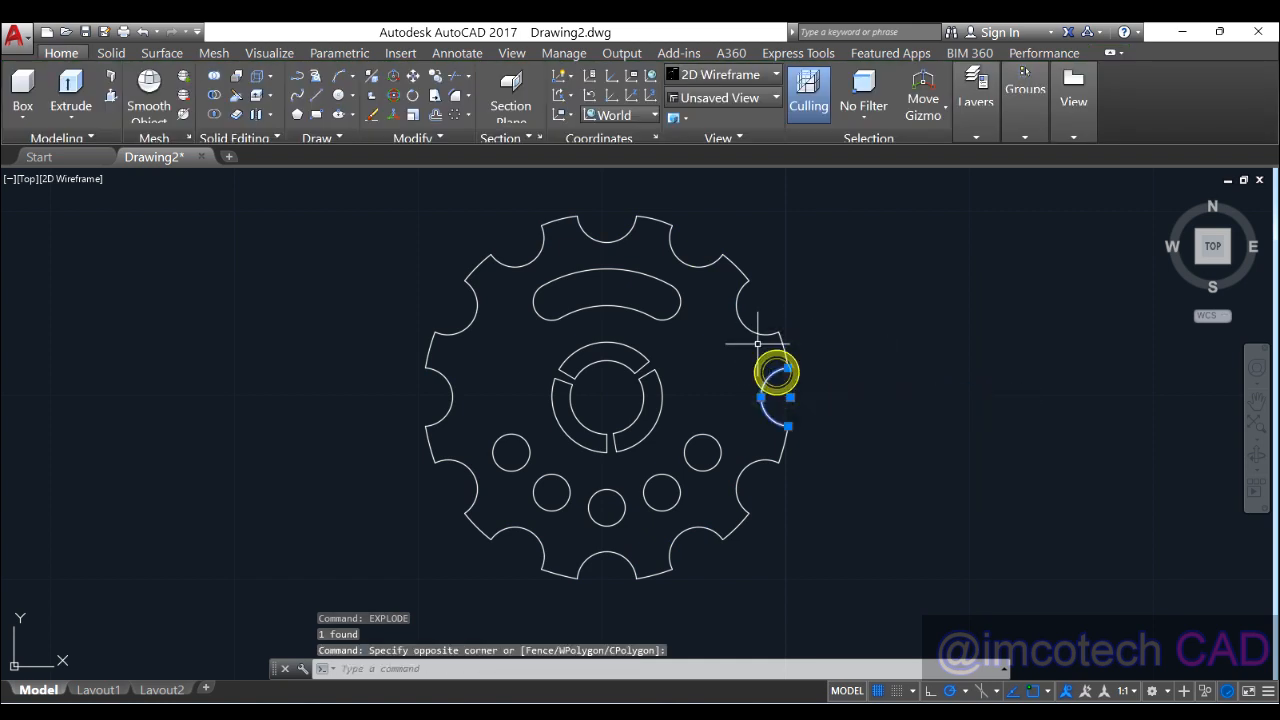
Step: Explode the three-arc inner ring array into separate arcs and verify them
{"action": "left_click", "coordinate": [749, 325]}
{"action": "left_click", "coordinate": [643, 397]}
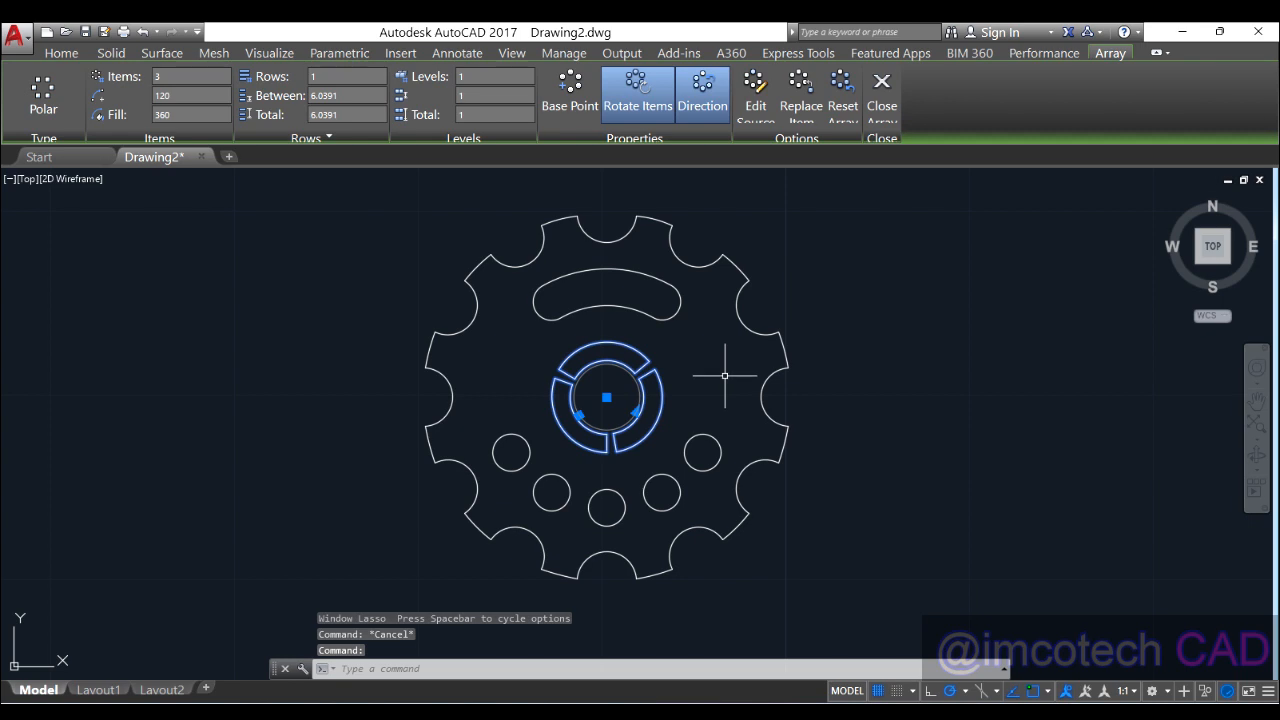
{"action": "type", "text": "expl"}
{"action": "key", "text": "Return"}
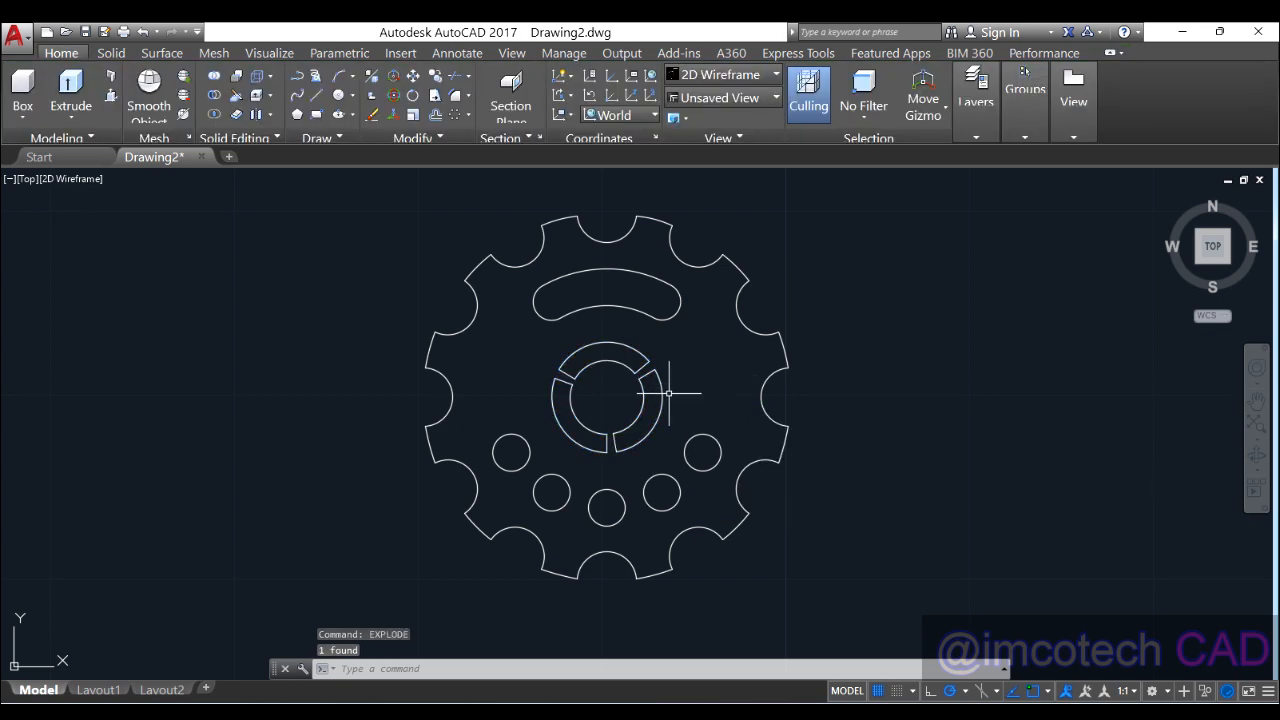
{"action": "left_click", "coordinate": [658, 398]}
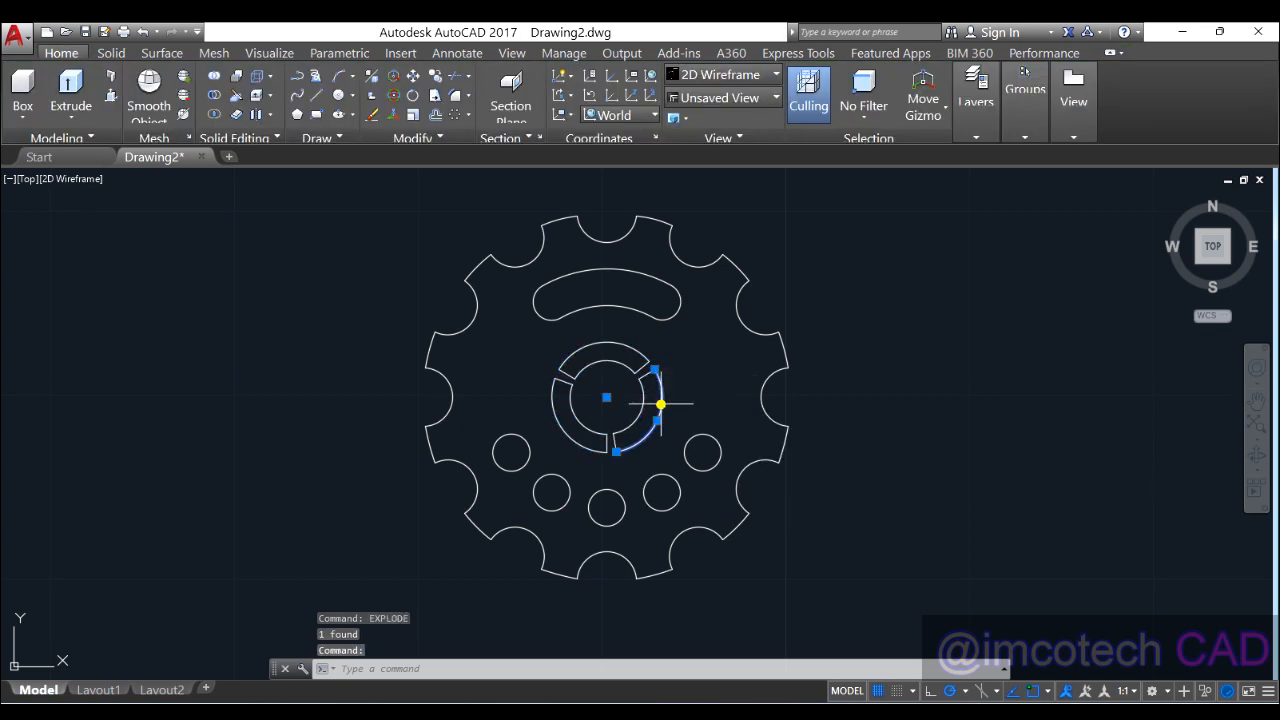
{"action": "left_click", "coordinate": [599, 361]}
{"action": "key", "text": "Escape"}
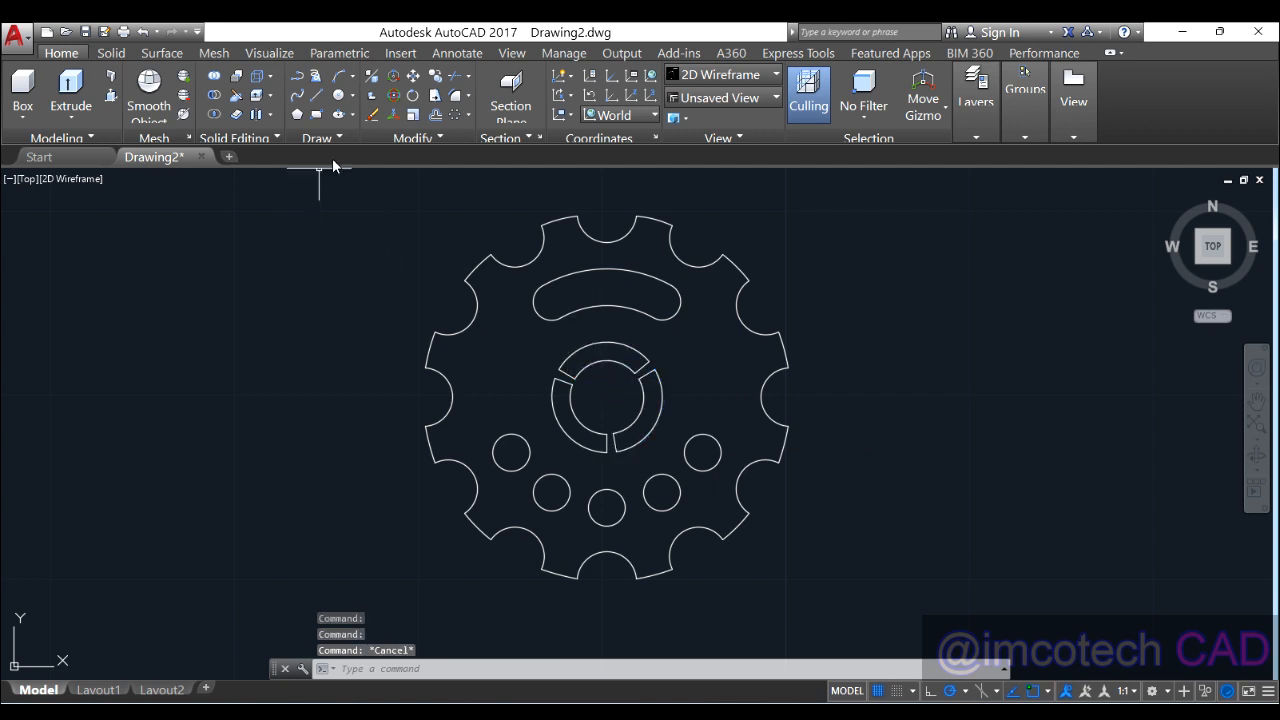
Step: Select all the gear geometry and join it into polylines with Join from the Modify panel
{"action": "mouse_move", "coordinate": [336, 192]}
{"action": "left_mouse_down"}
{"action": "mouse_move", "coordinate": [886, 445]}
{"action": "mouse_move", "coordinate": [694, 594]}
{"action": "mouse_move", "coordinate": [587, 265]}
{"action": "mouse_move", "coordinate": [846, 258]}
{"action": "mouse_move", "coordinate": [371, 243]}
{"action": "left_mouse_up"}
{"action": "left_click", "coordinate": [334, 234]}
{"action": "left_click", "coordinate": [509, 403]}
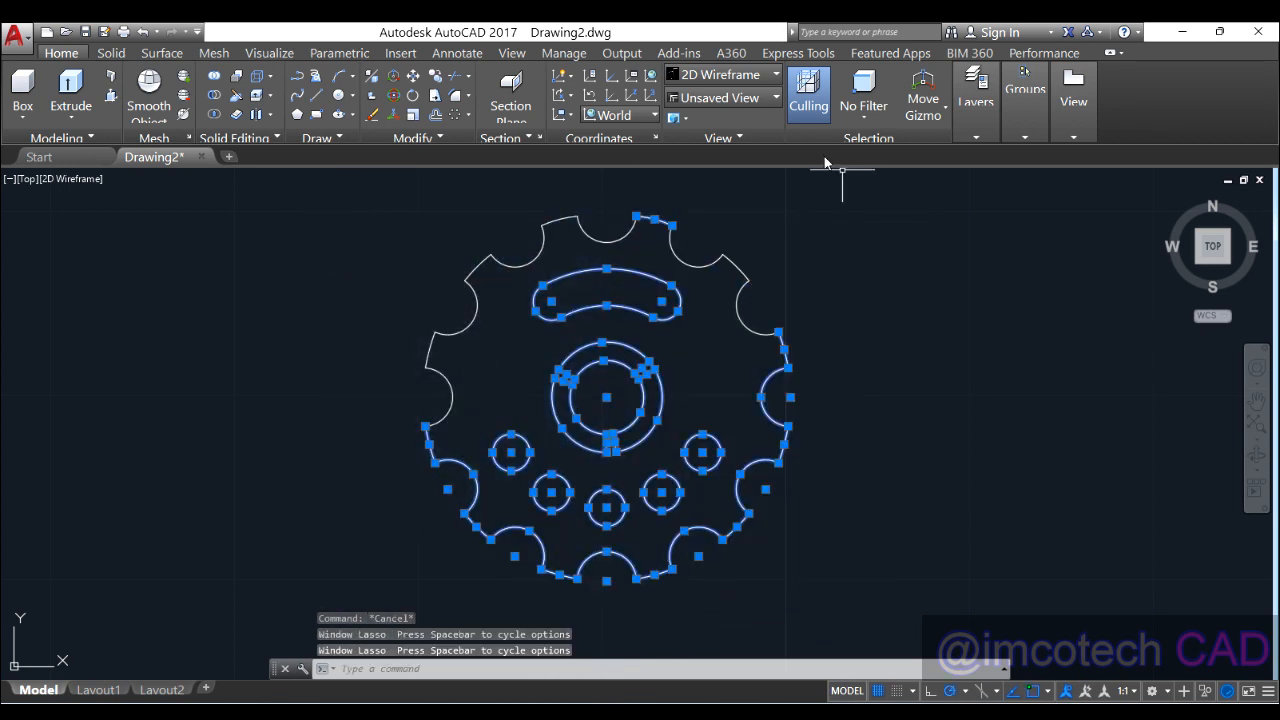
{"action": "mouse_move", "coordinate": [903, 208]}
{"action": "left_mouse_down"}
{"action": "mouse_move", "coordinate": [266, 343]}
{"action": "mouse_move", "coordinate": [645, 575]}
{"action": "mouse_move", "coordinate": [857, 449]}
{"action": "mouse_move", "coordinate": [923, 543]}
{"action": "mouse_move", "coordinate": [955, 551]}
{"action": "left_mouse_up"}
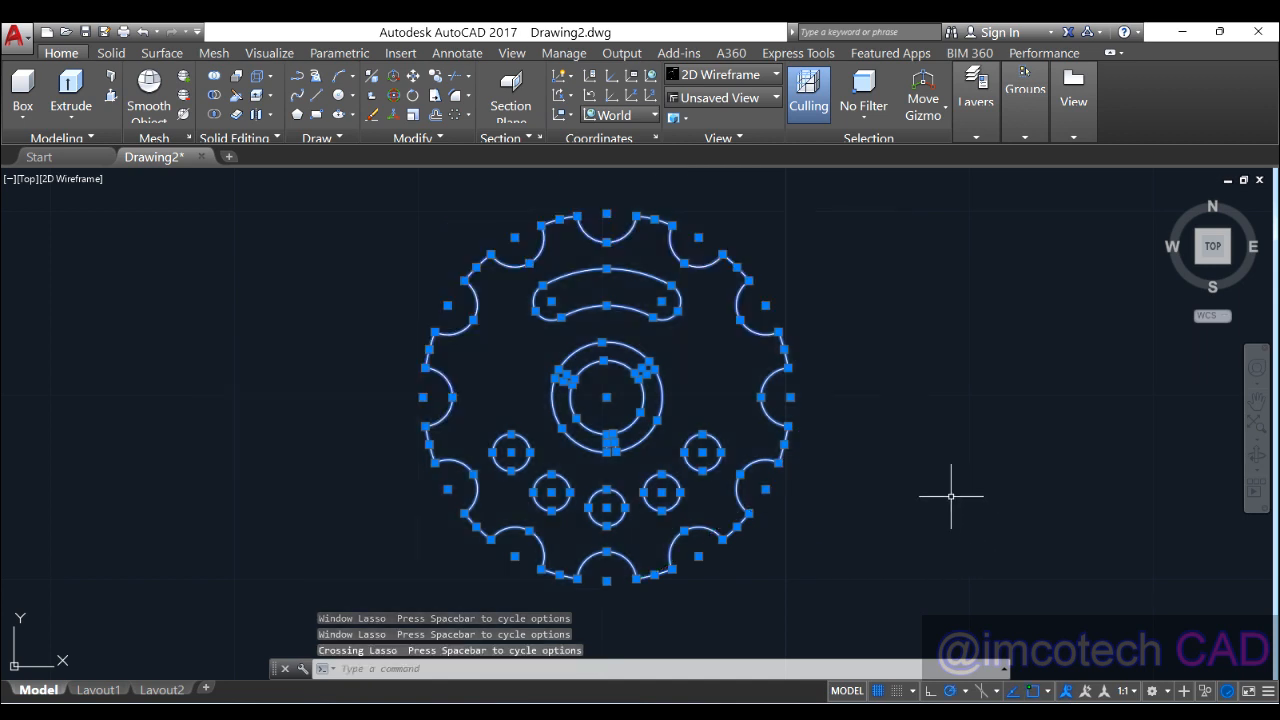
{"action": "left_click", "coordinate": [416, 138]}
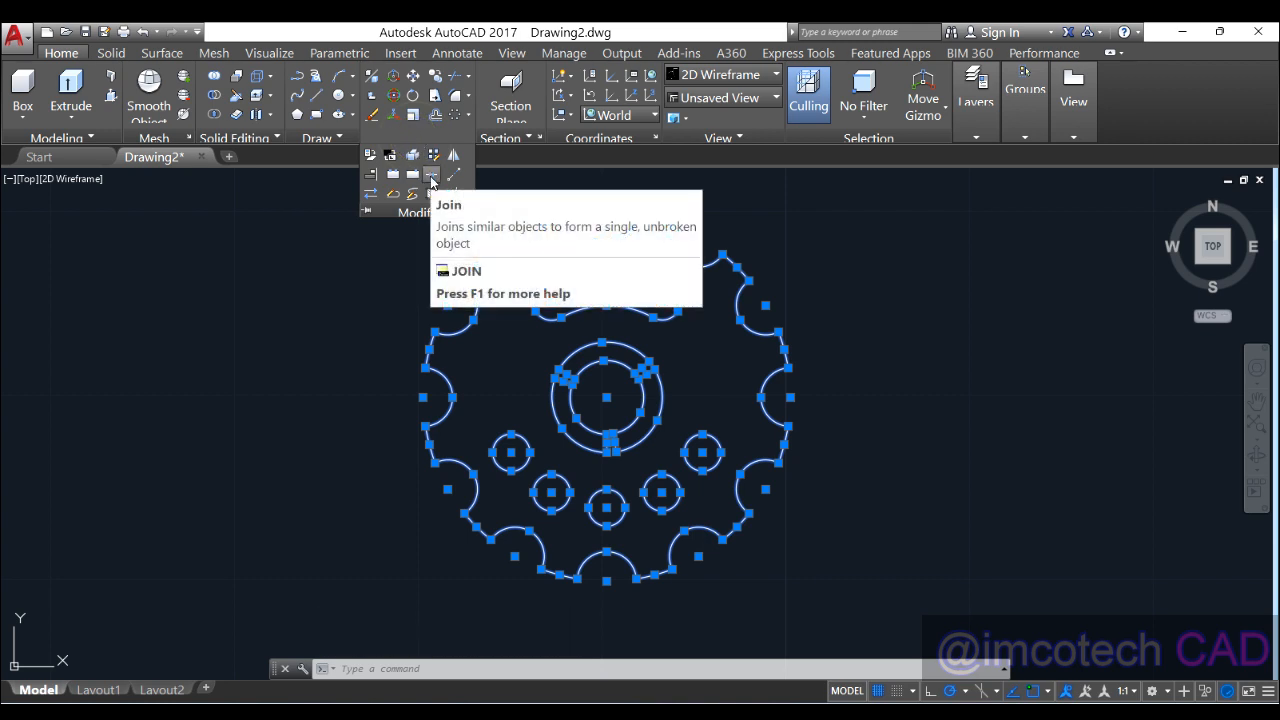
{"action": "left_click", "coordinate": [432, 177]}
{"action": "left_click", "coordinate": [582, 254]}
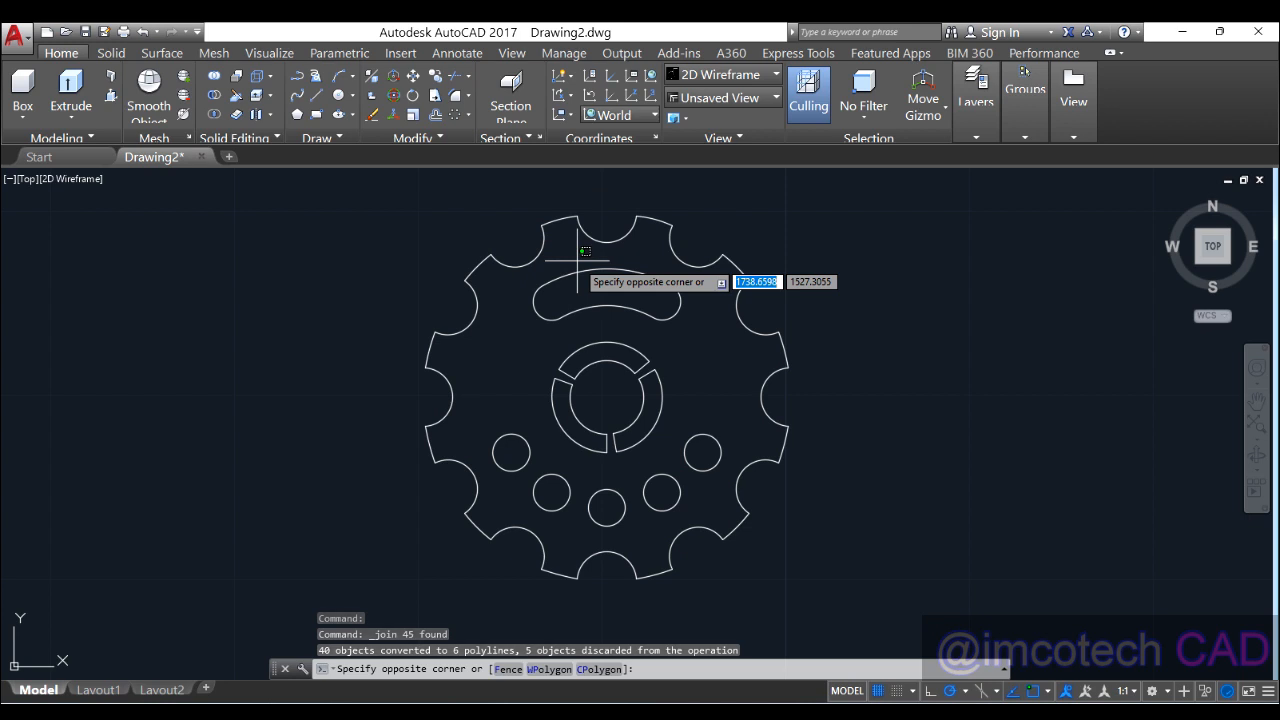
{"action": "key", "text": "Escape"}
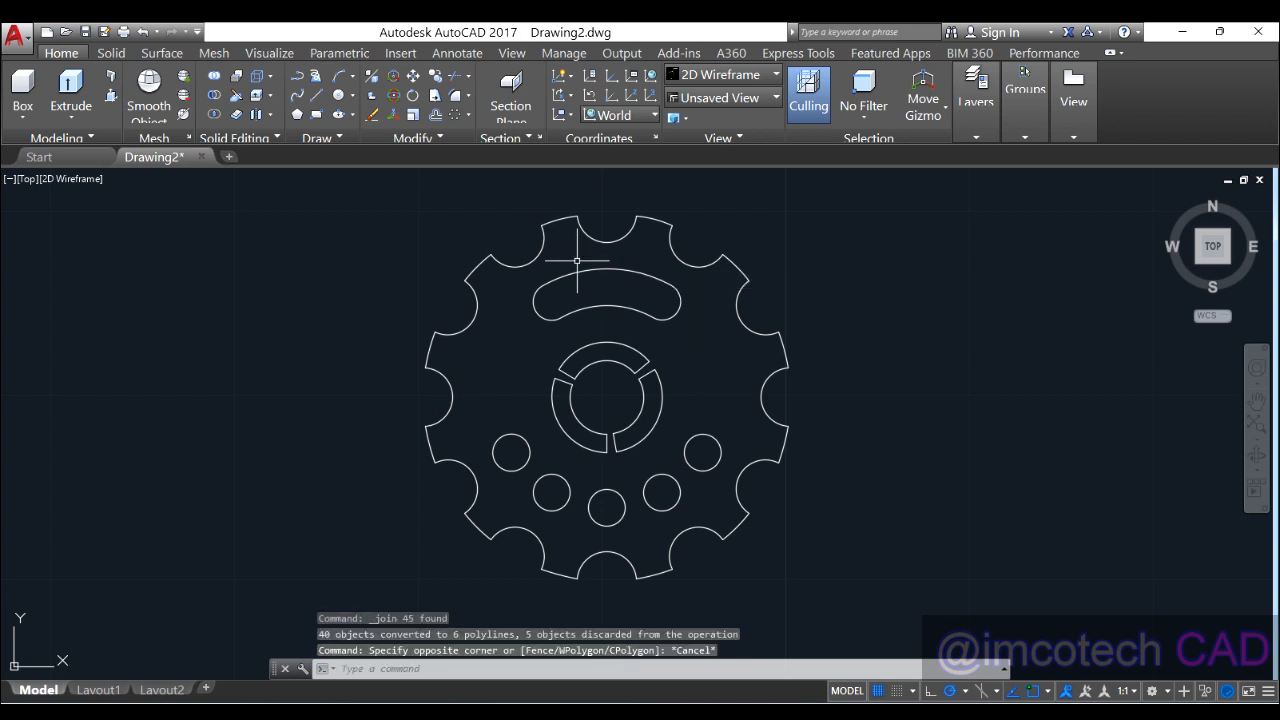
{"action": "left_click", "coordinate": [540, 249]}
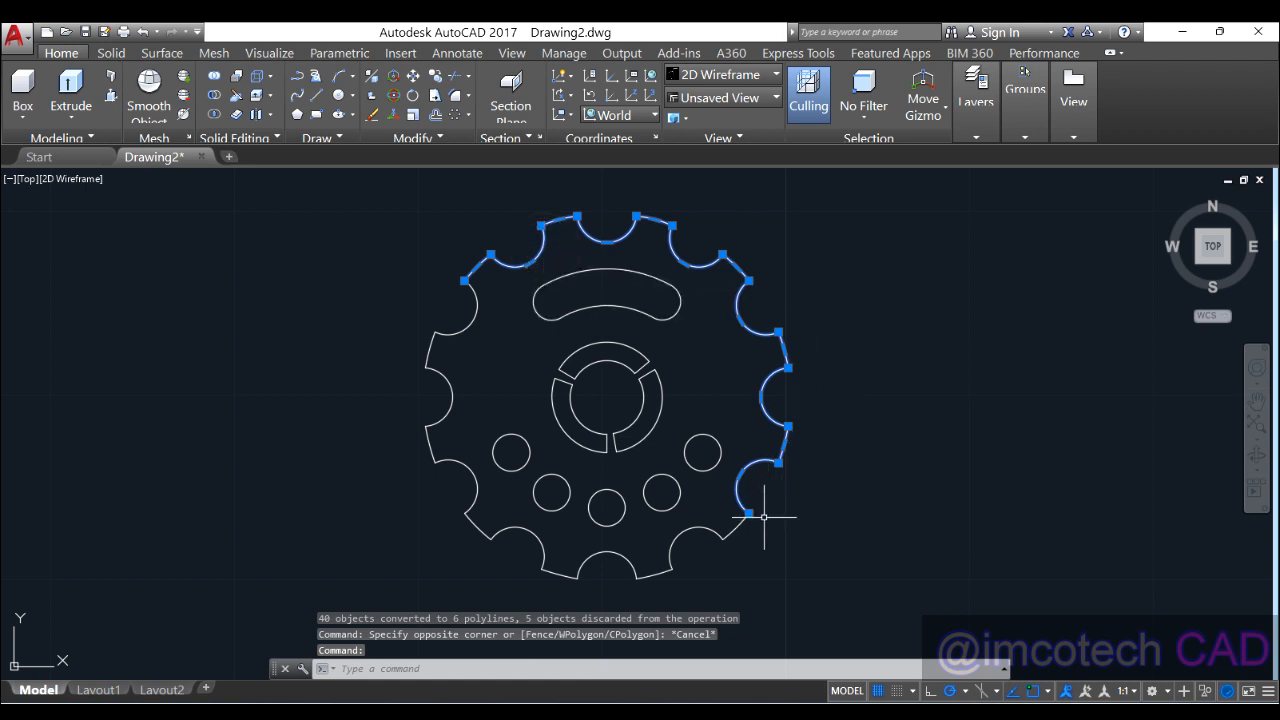
{"action": "key", "text": "Escape"}
Step: Join the outer rim pieces into one continuous polyline and check the rim and slot
{"action": "left_click_drag", "start_coordinate": [337, 191], "coordinate": [640, 504]}
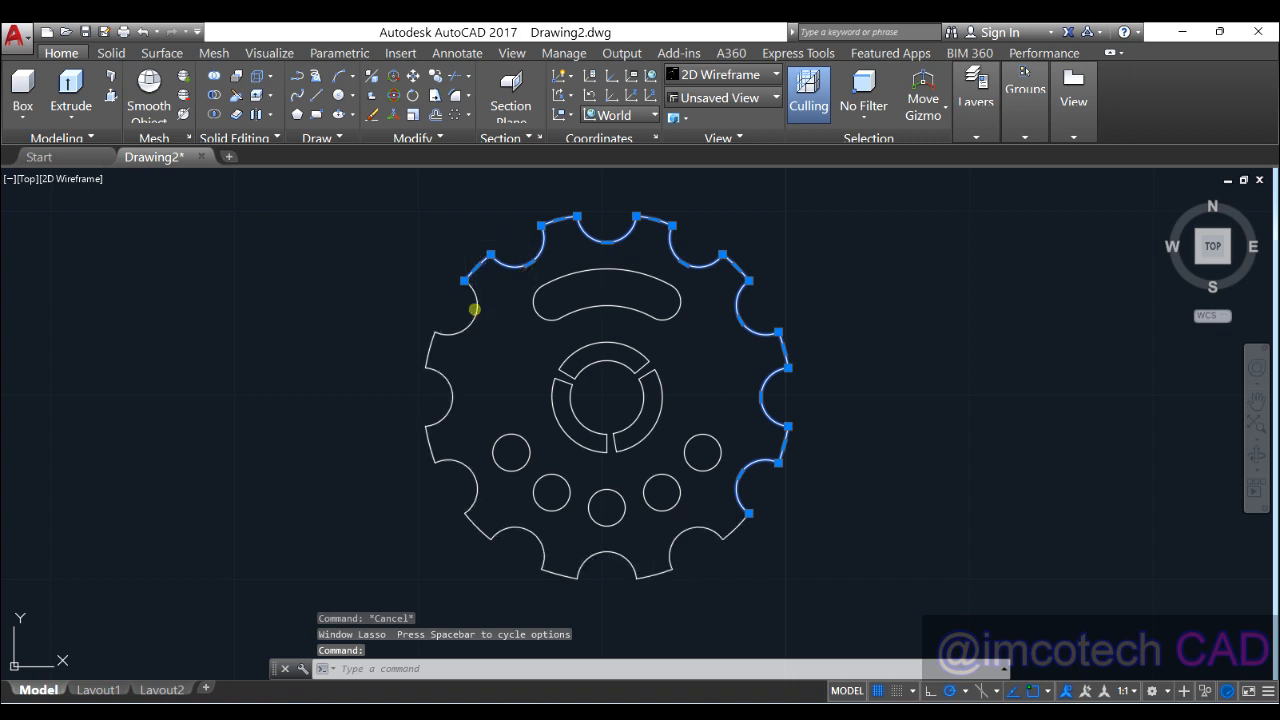
{"action": "left_click", "coordinate": [474, 309]}
{"action": "key", "text": "Return"}
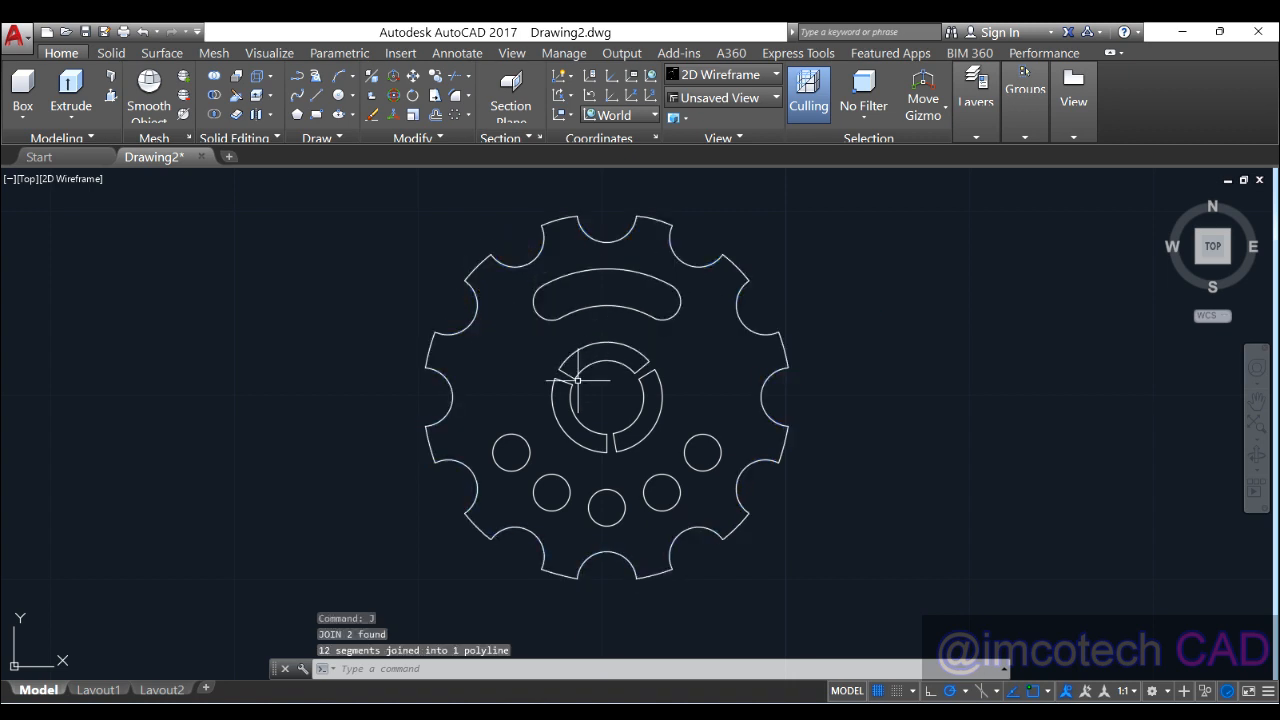
{"action": "left_click", "coordinate": [466, 329]}
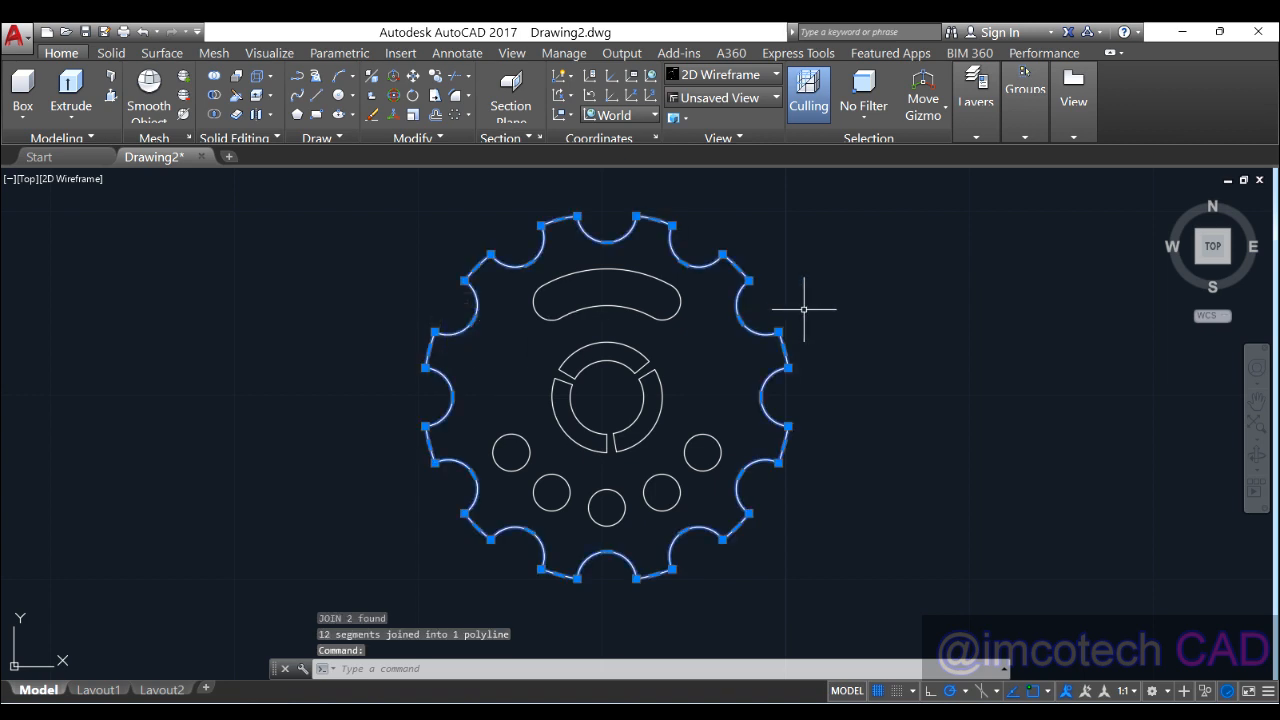
{"action": "key", "text": "Escape"}
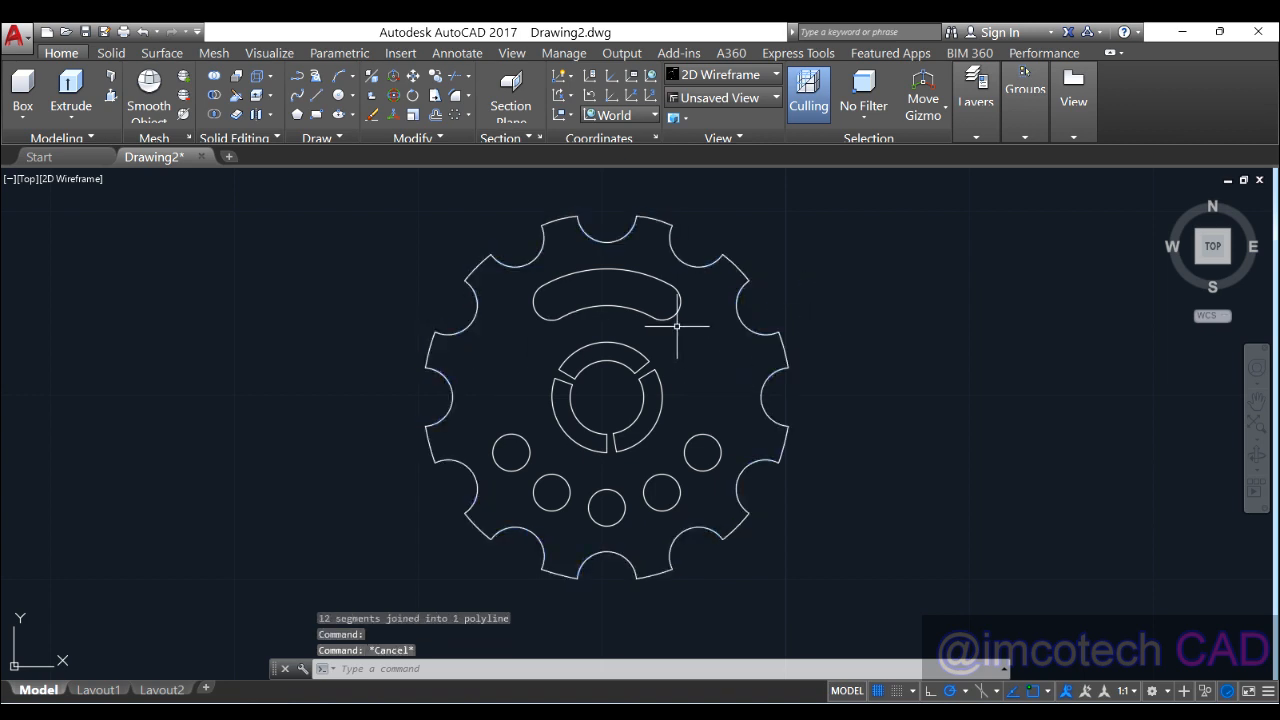
{"action": "left_click", "coordinate": [674, 309]}
{"action": "key", "text": "Escape"}
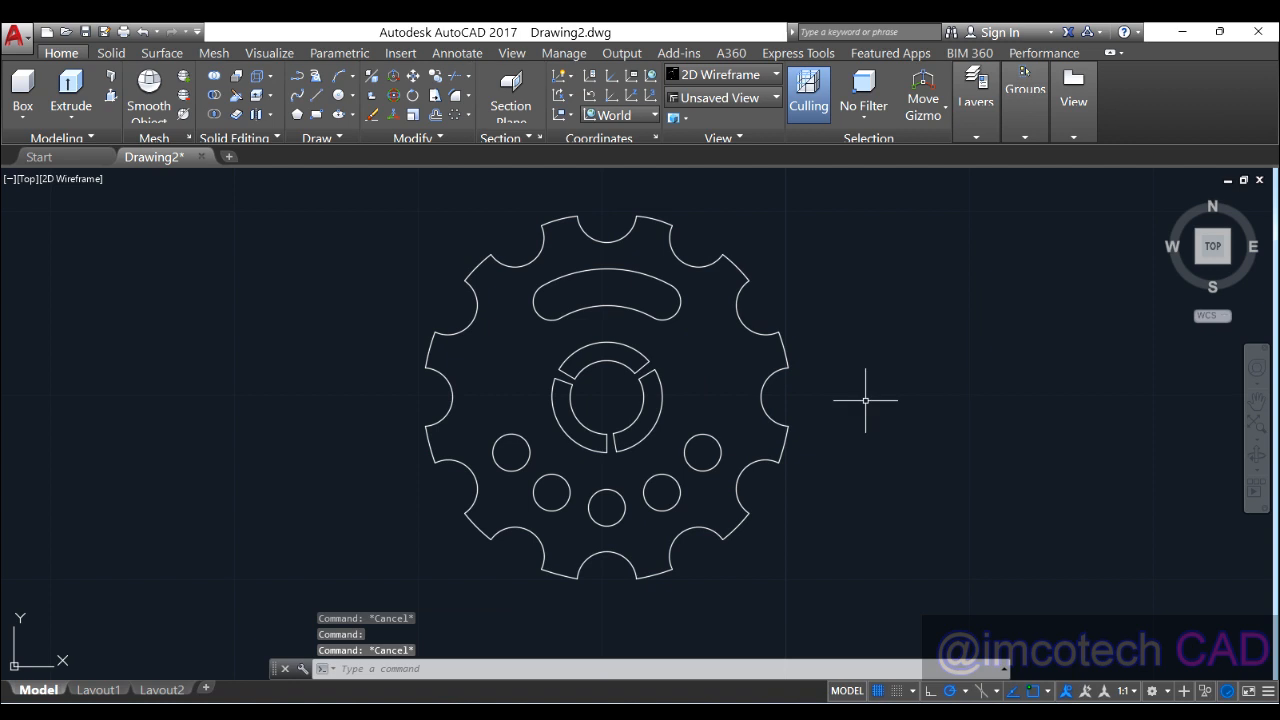
Step: Check the inner ring arcs and small holes by selecting them, then clear the selection
{"action": "left_click", "coordinate": [651, 423]}
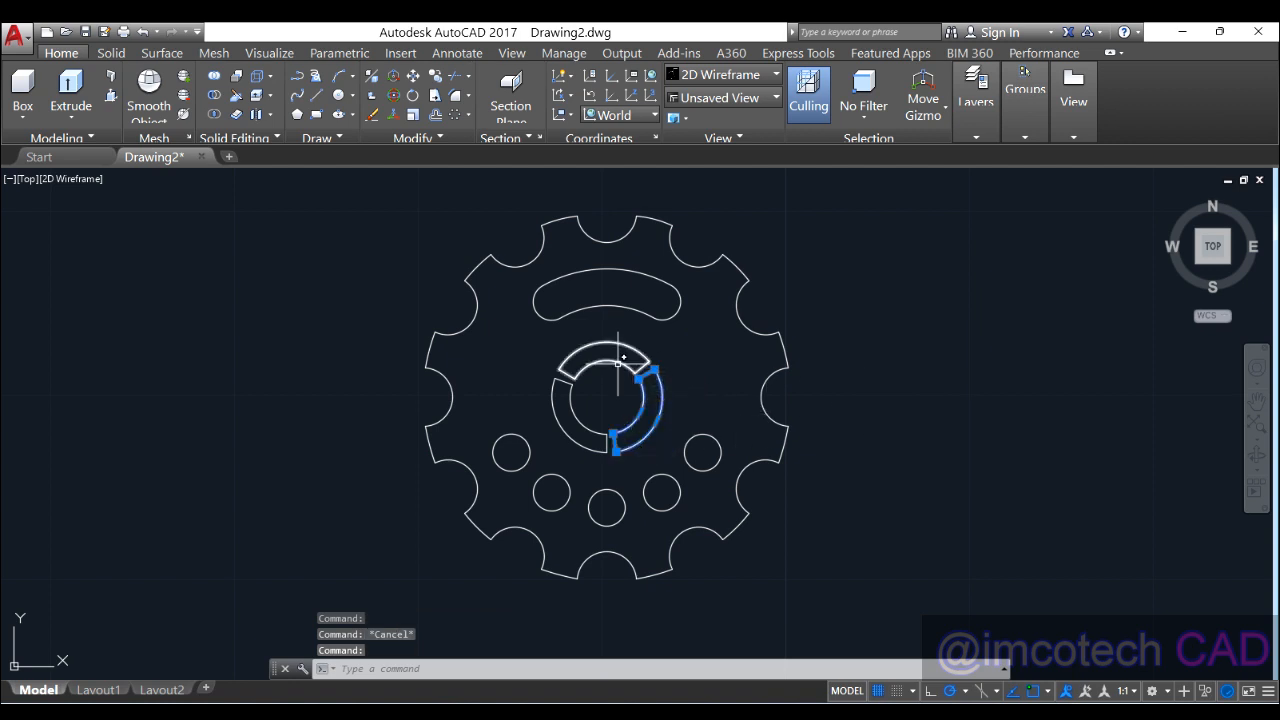
{"action": "left_click", "coordinate": [617, 363]}
{"action": "left_click", "coordinate": [586, 446]}
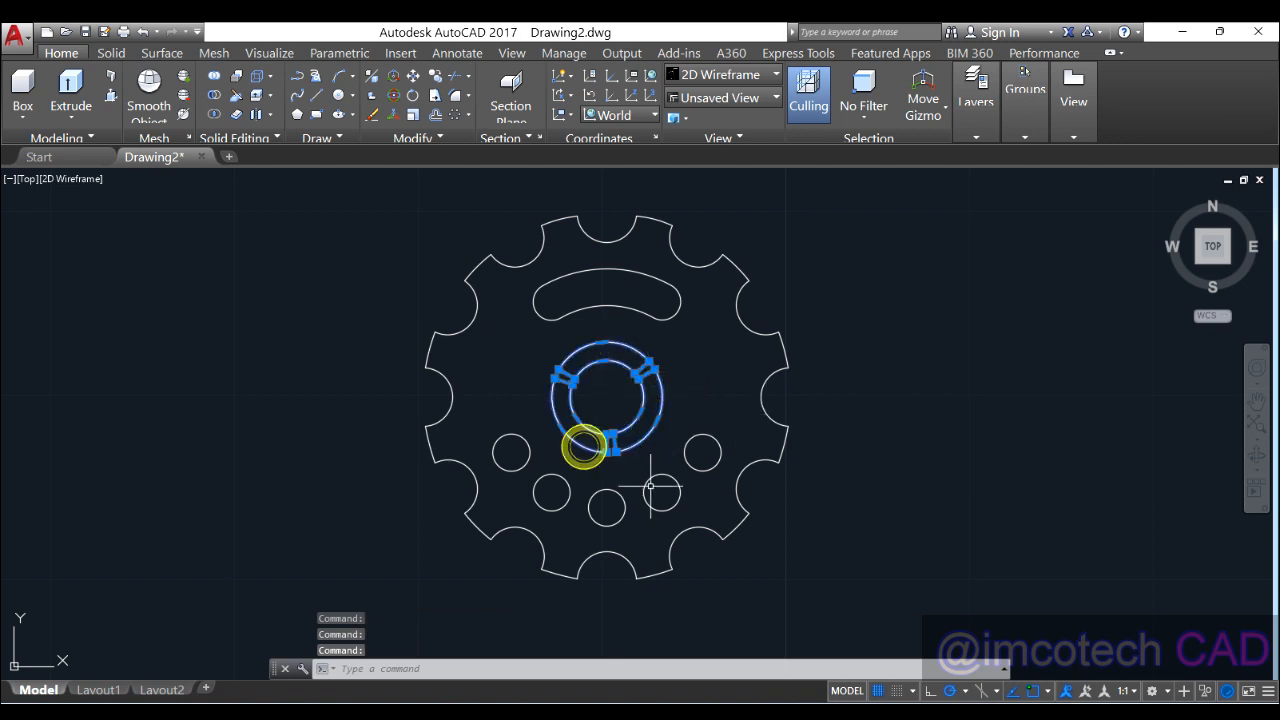
{"action": "key", "text": "Escape"}
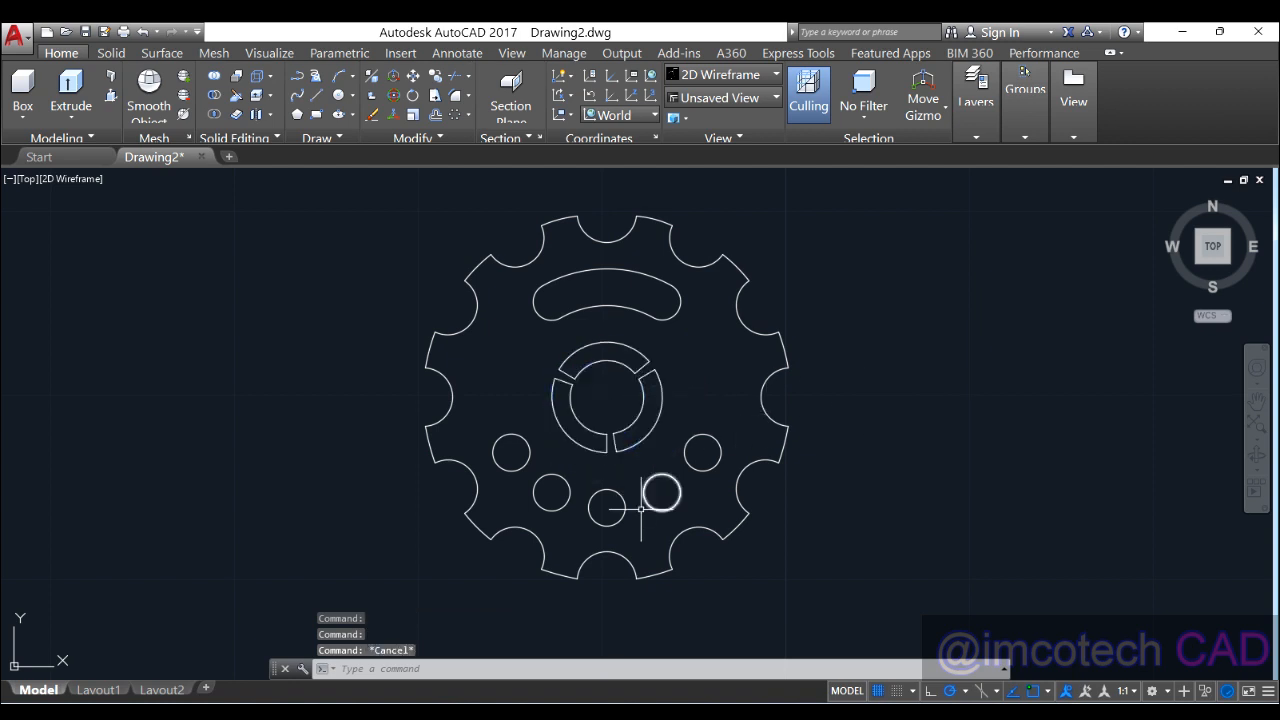
{"action": "left_click", "coordinate": [525, 460]}
{"action": "left_click", "coordinate": [533, 491]}
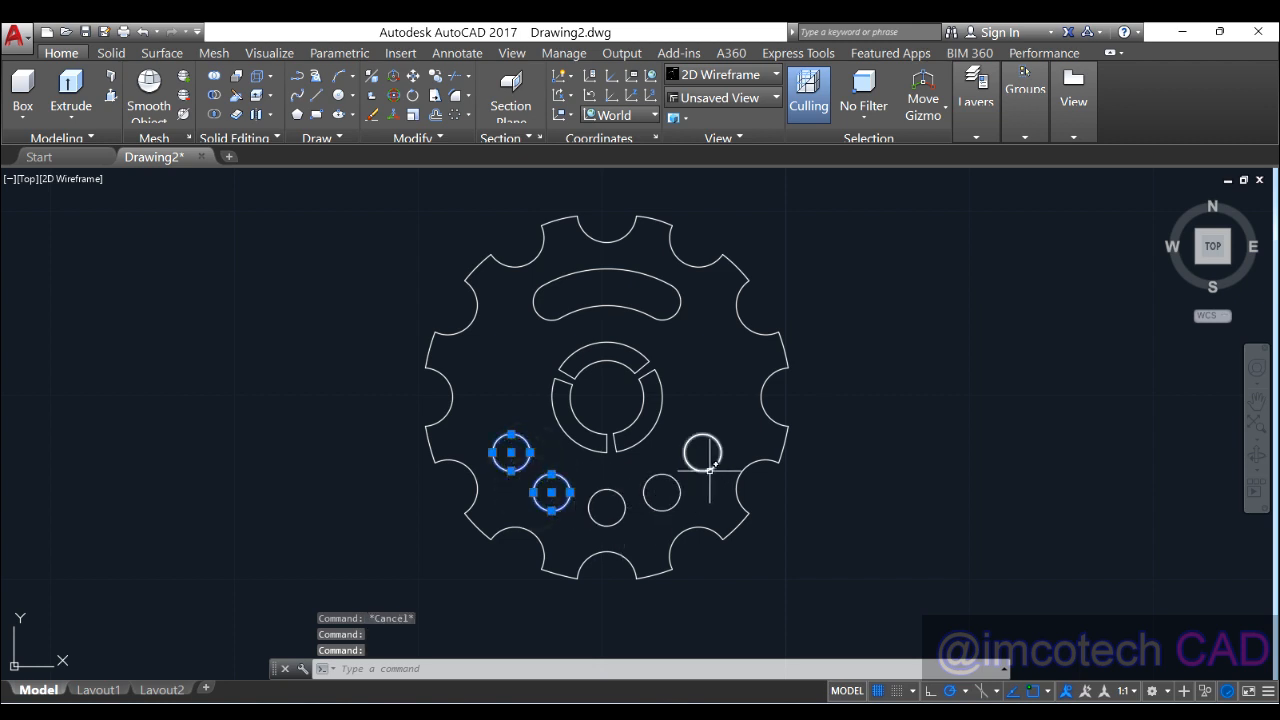
{"action": "key", "text": "Escape"}
Step: Pan slightly and orbit the gear outline into a tilted 3D view
{"action": "mouse_move", "coordinate": [708, 469]}
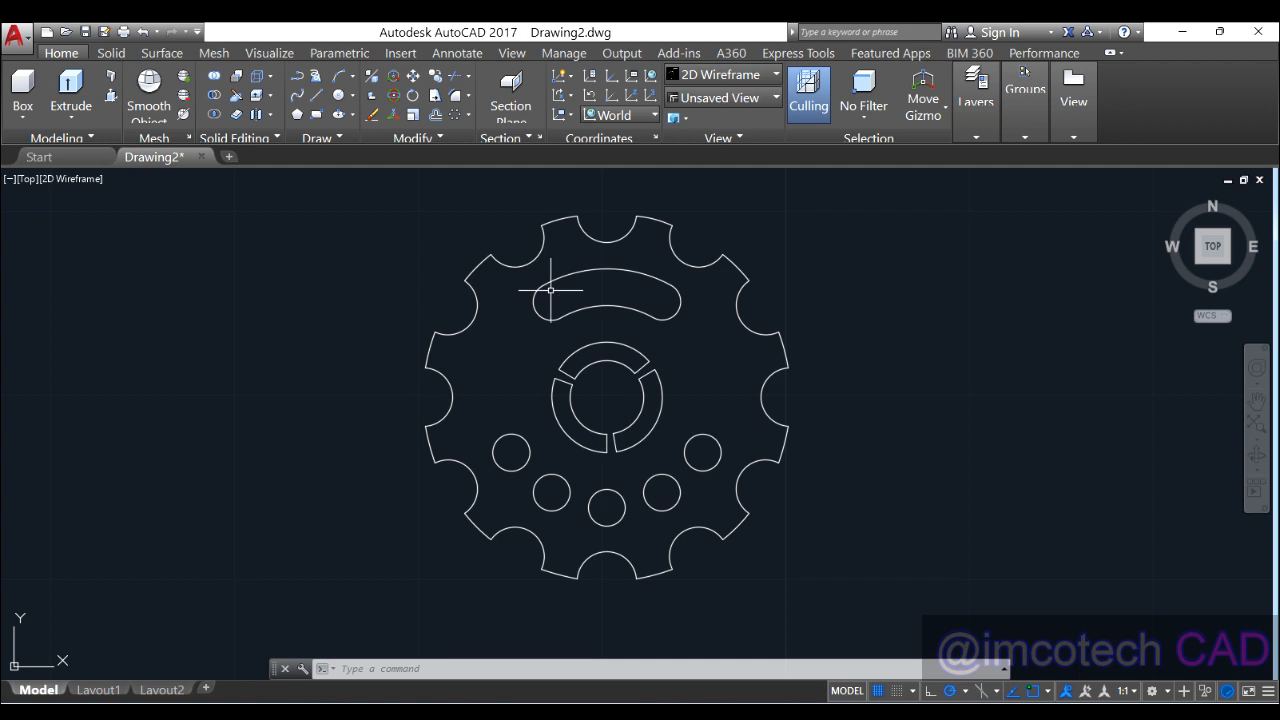
{"action": "scroll", "coordinate": [447, 340], "scroll_direction": "up", "scroll_amount": 5}
{"action": "scroll", "coordinate": [443, 329], "scroll_direction": "down", "scroll_amount": 5}
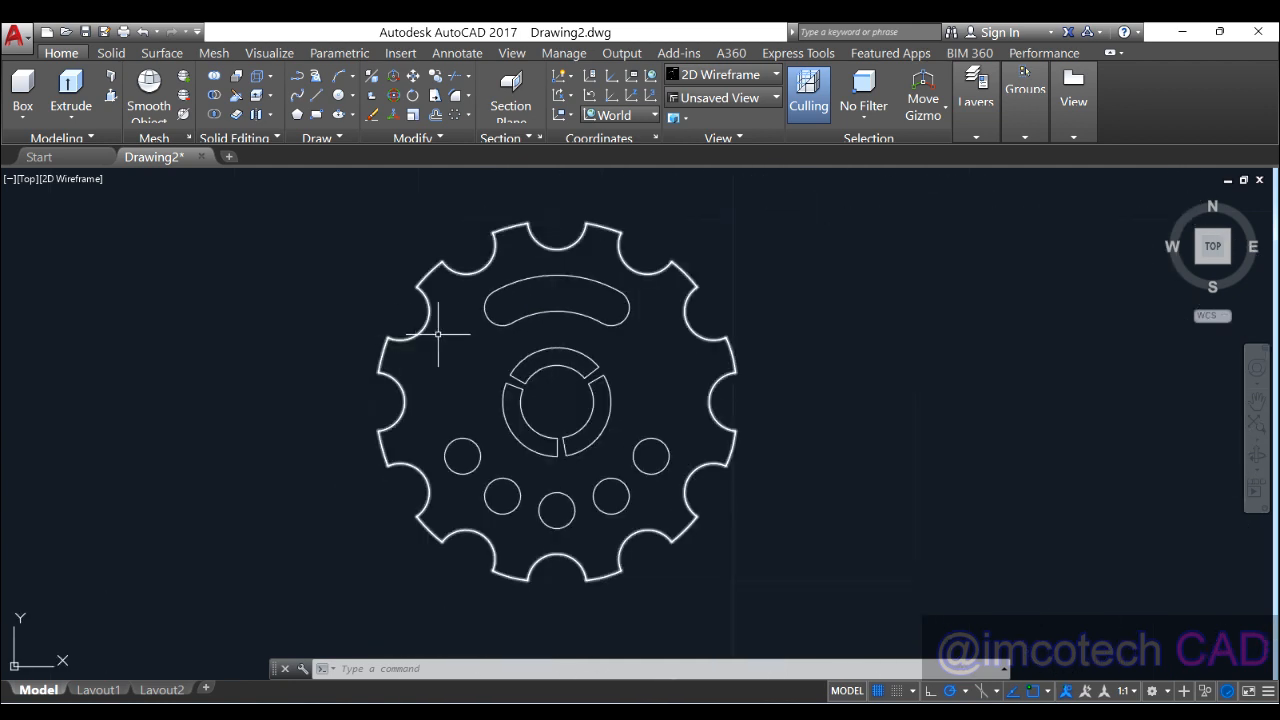
{"action": "middle_click_drag", "start_coordinate": [450, 323], "coordinate": [540, 334]}
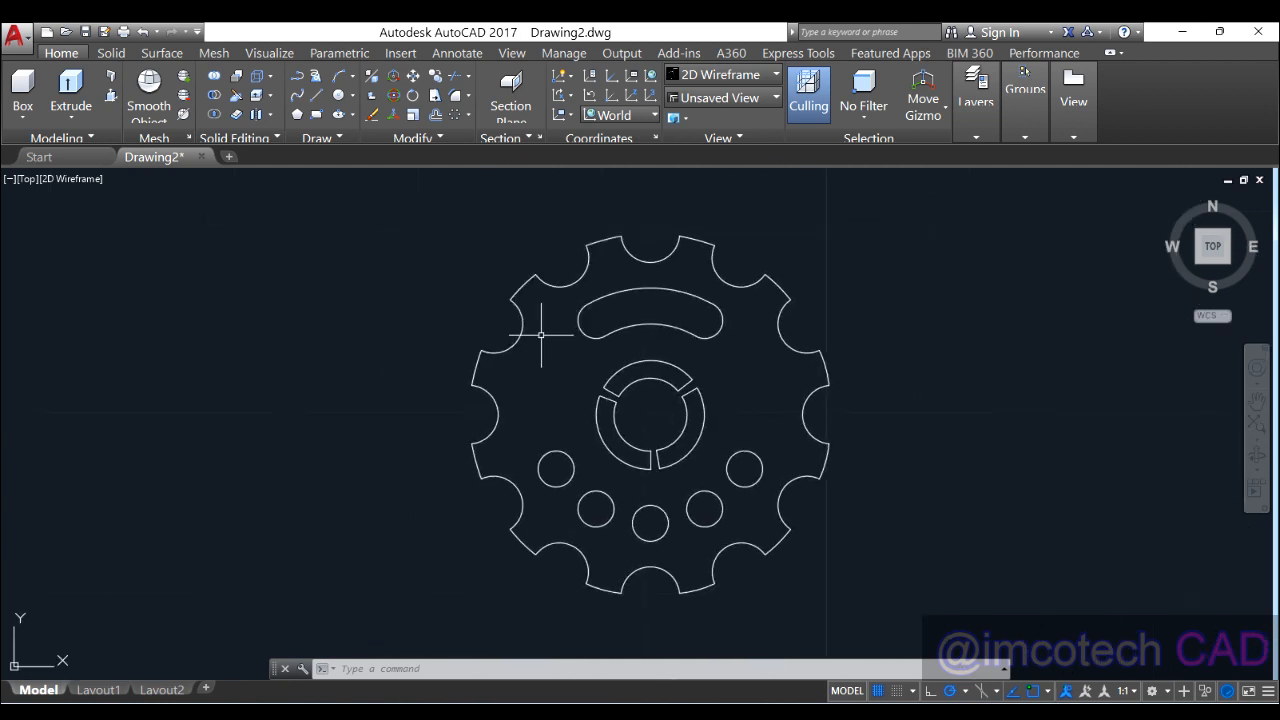
{"action": "middle_click_drag", "start_coordinate": [650, 405], "coordinate": [620, 372], "text": "shift"}
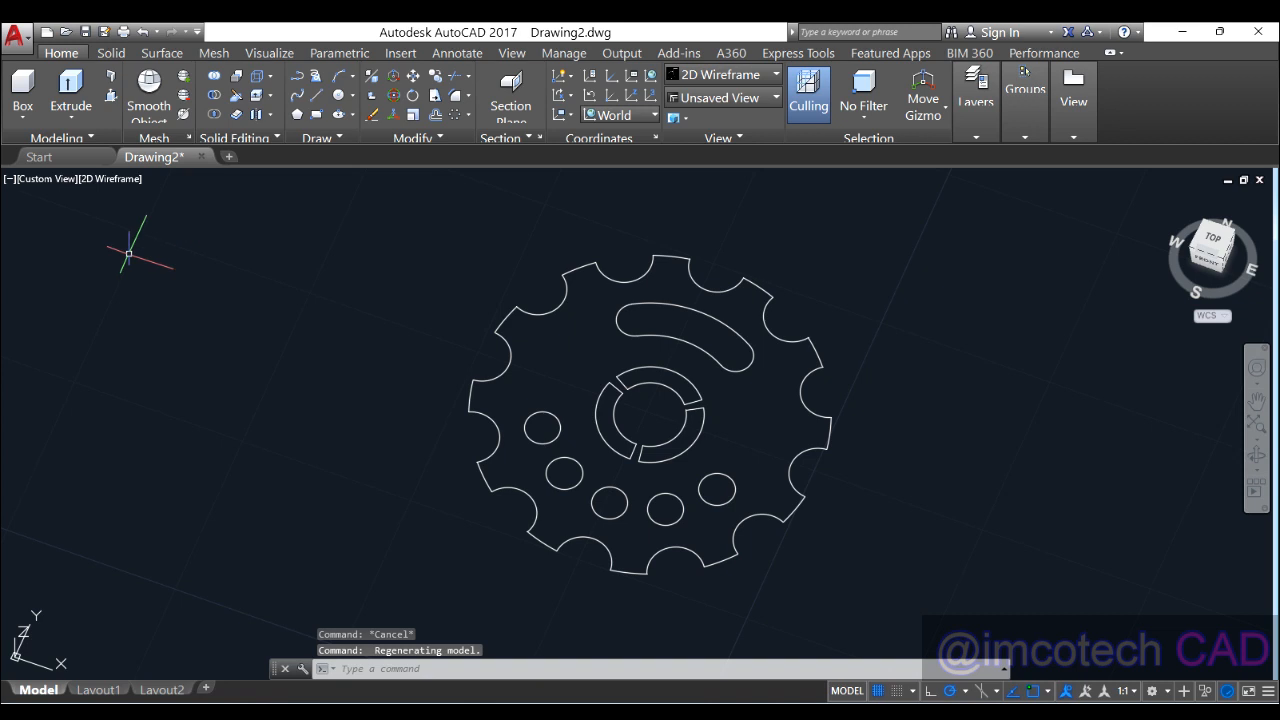
Step: Press-pull the gear's bounded area upward by 6 into a solid plate
{"action": "left_click", "coordinate": [111, 53]}
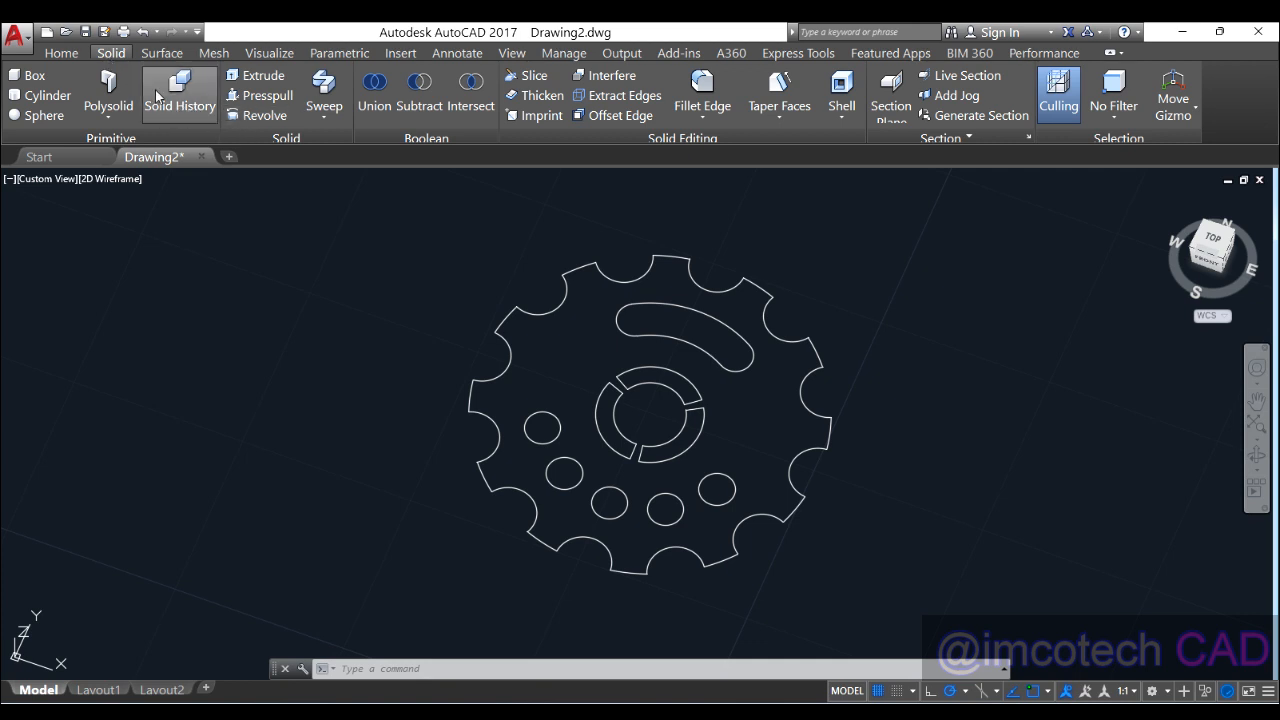
{"action": "left_click", "coordinate": [264, 97]}
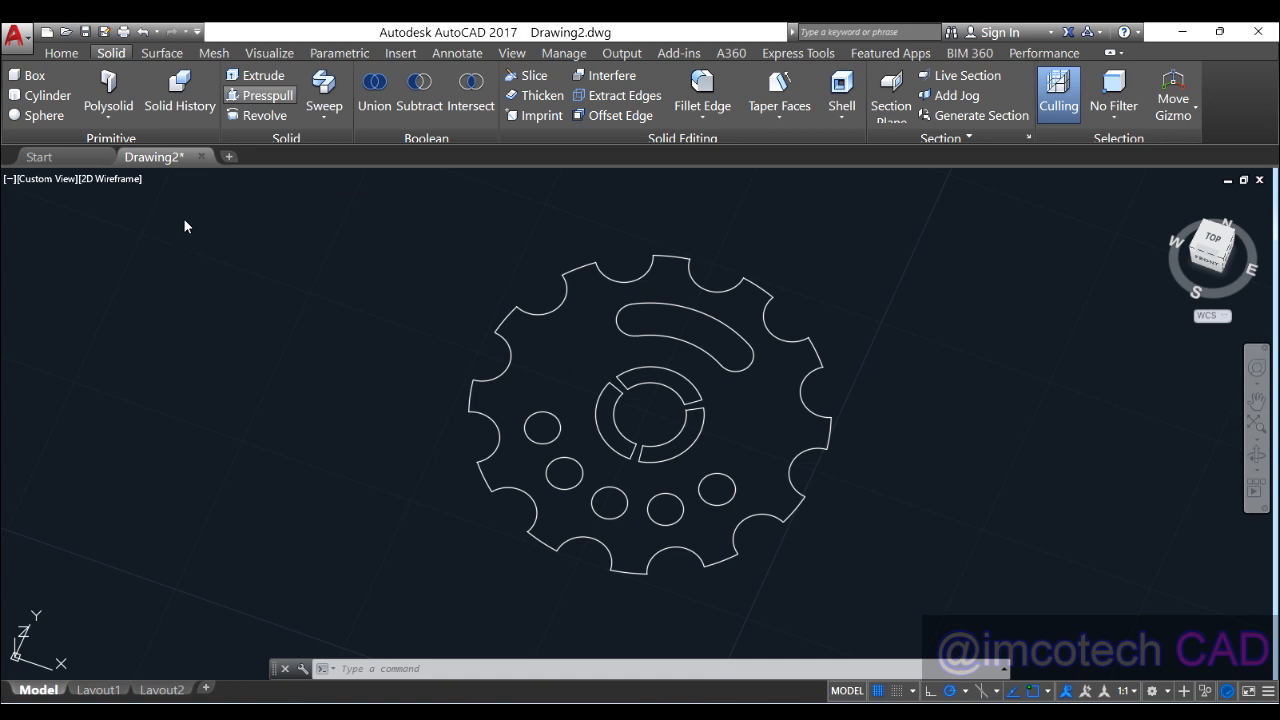
{"action": "left_click", "coordinate": [262, 97]}
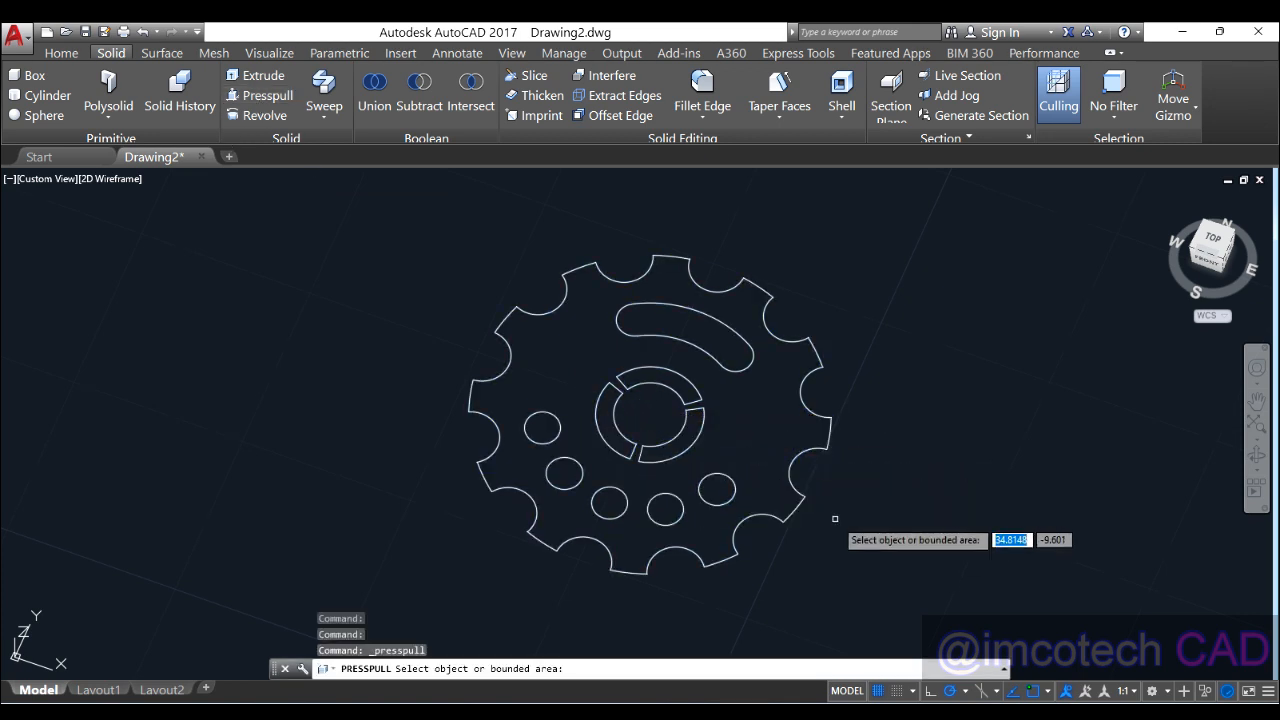
{"action": "middle_click_drag", "start_coordinate": [835, 518], "coordinate": [827, 425], "text": "shift"}
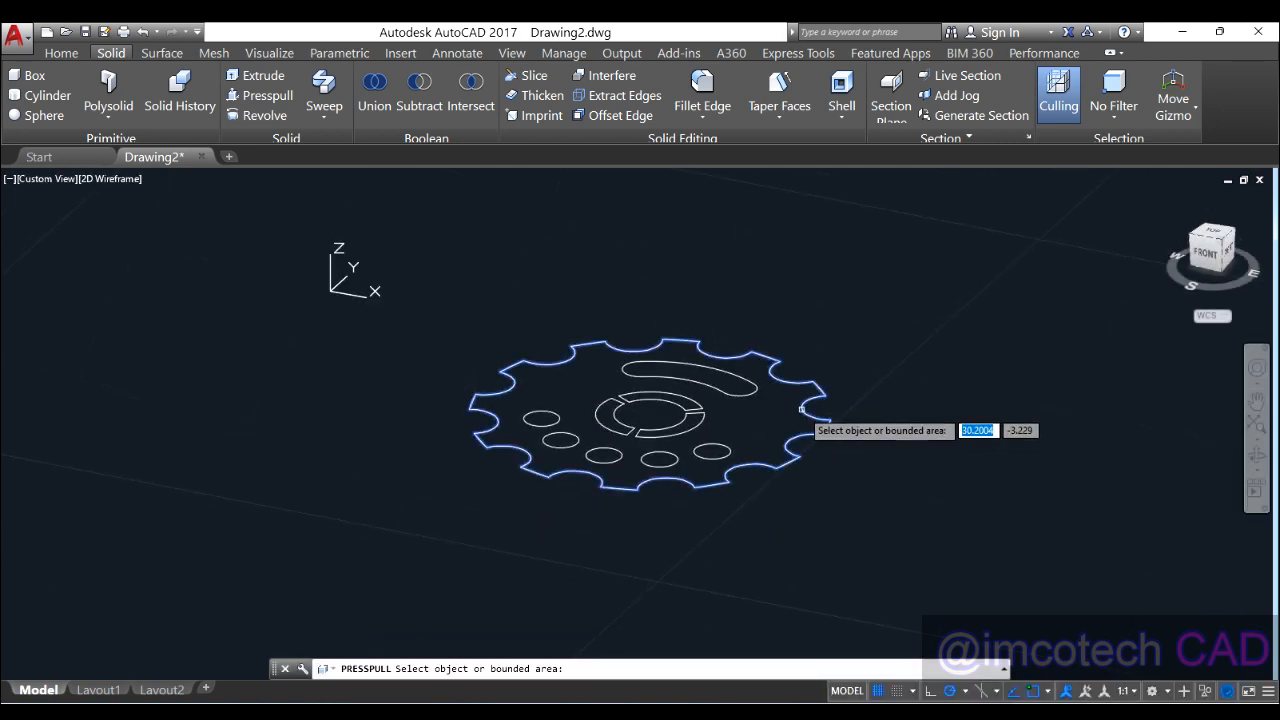
{"action": "left_click", "coordinate": [801, 409]}
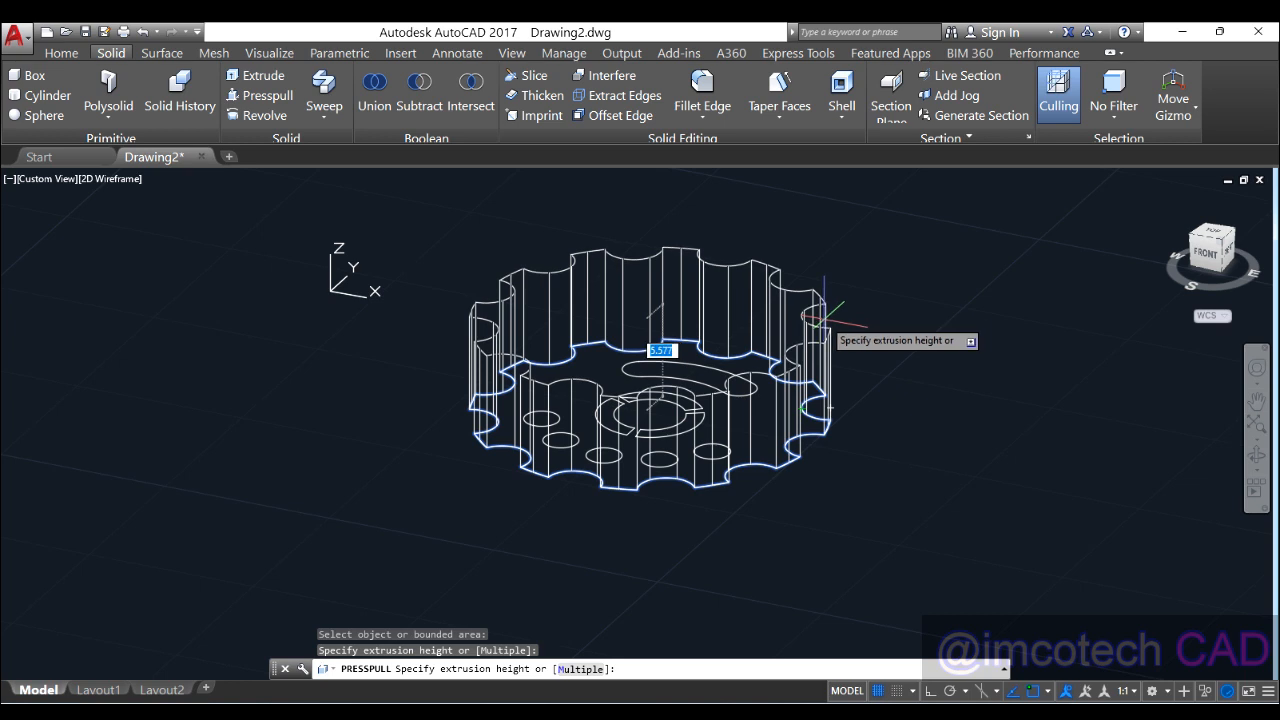
{"action": "type", "text": "6"}
{"action": "key", "text": "Return"}
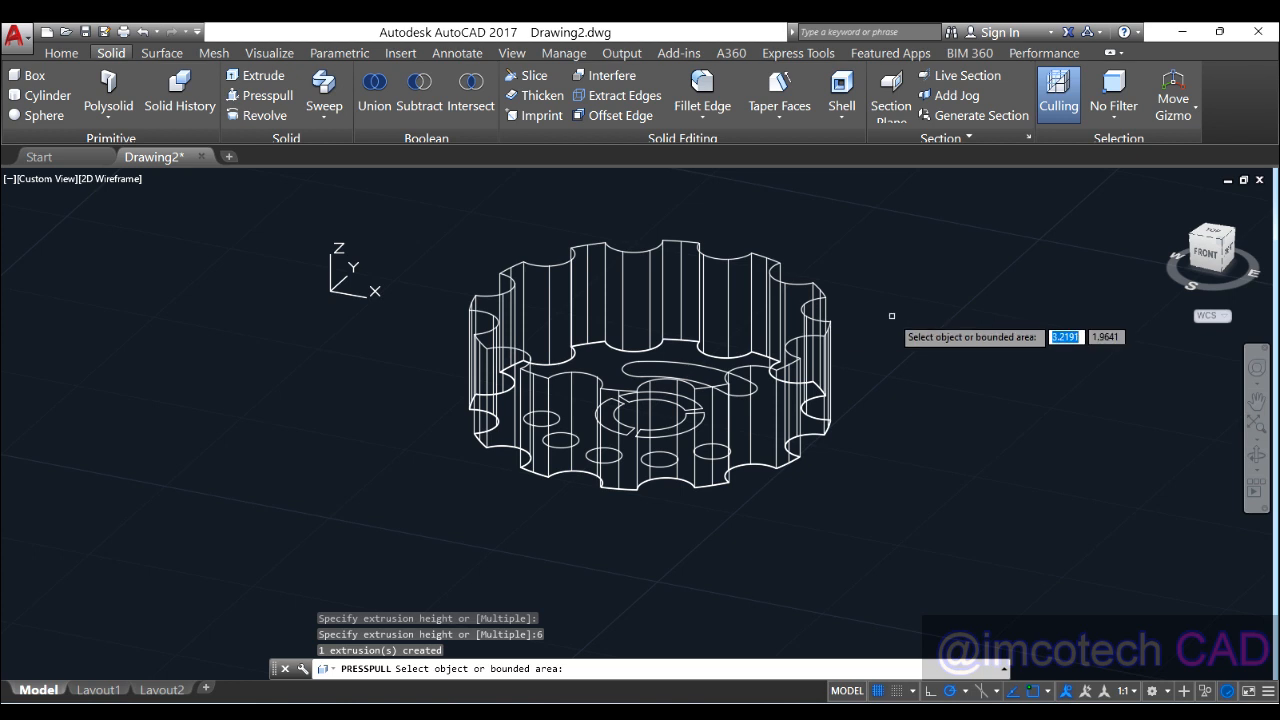
{"action": "key", "text": "Return"}
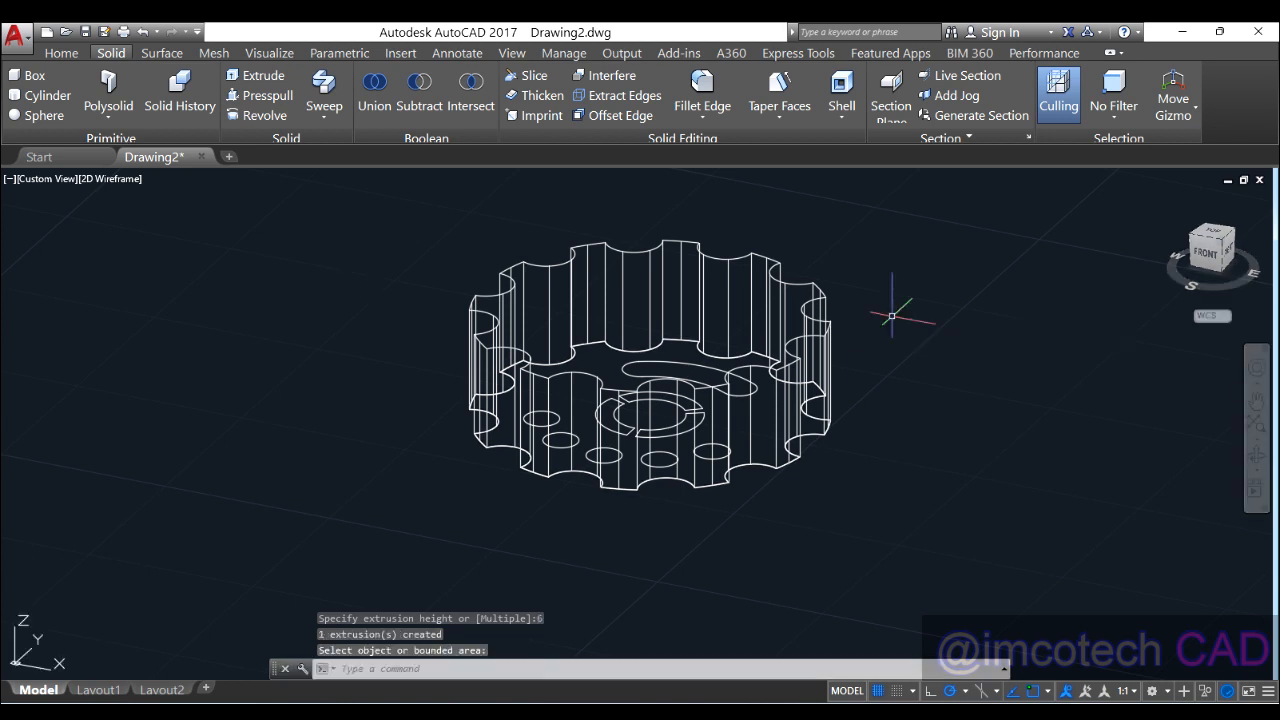
{"action": "left_click", "coordinate": [108, 180]}
{"action": "left_click", "coordinate": [160, 285]}
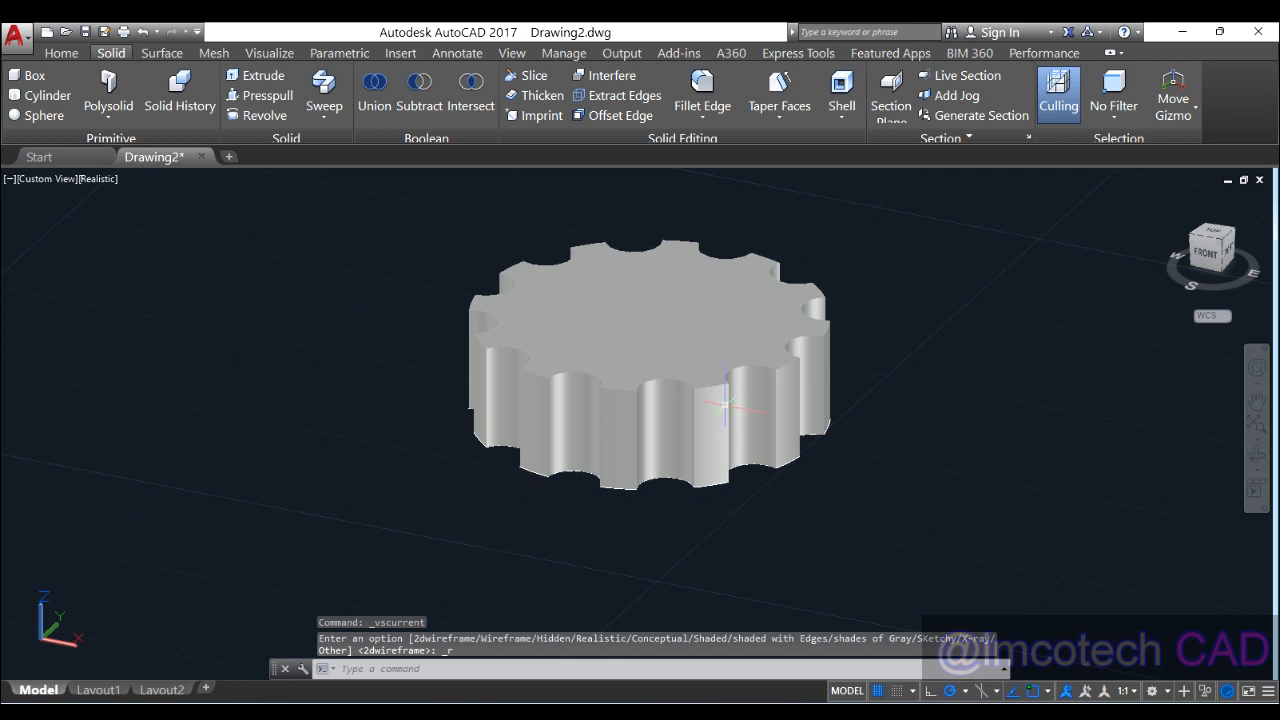
{"action": "middle_click_drag", "start_coordinate": [615, 400], "coordinate": [737, 380], "text": "shift"}
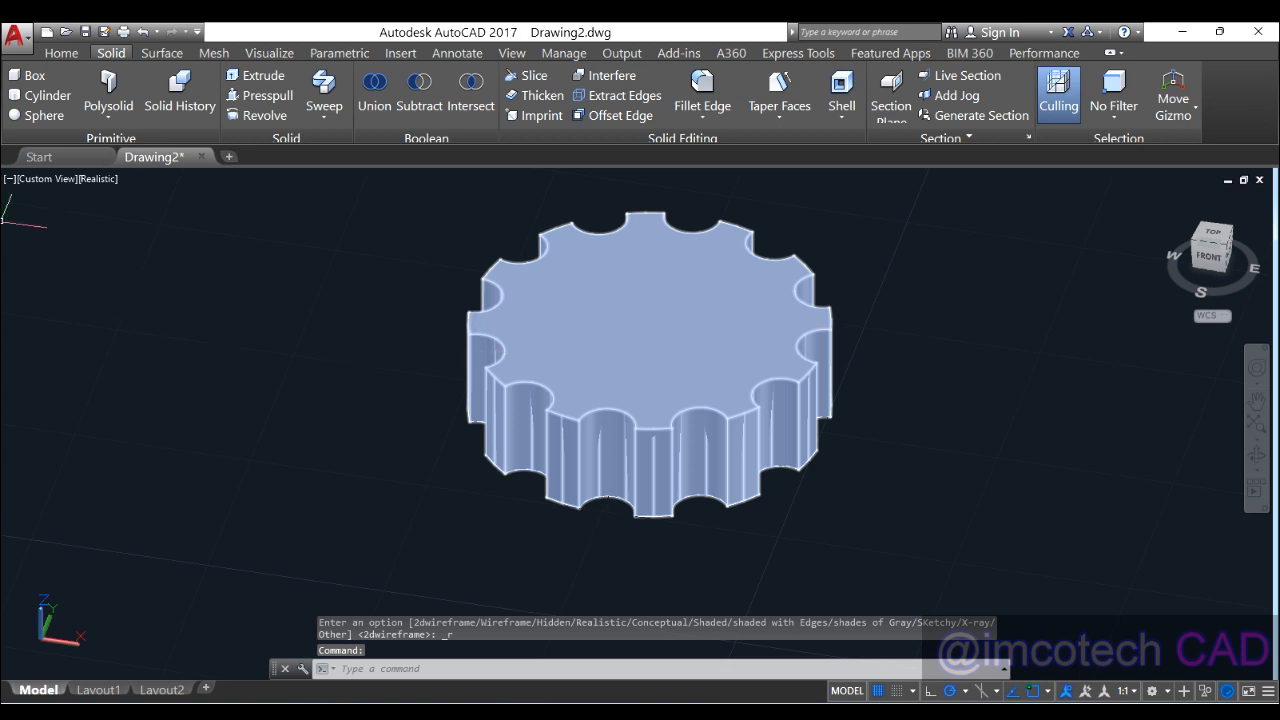
{"action": "left_click", "coordinate": [100, 180]}
{"action": "left_click", "coordinate": [156, 227]}
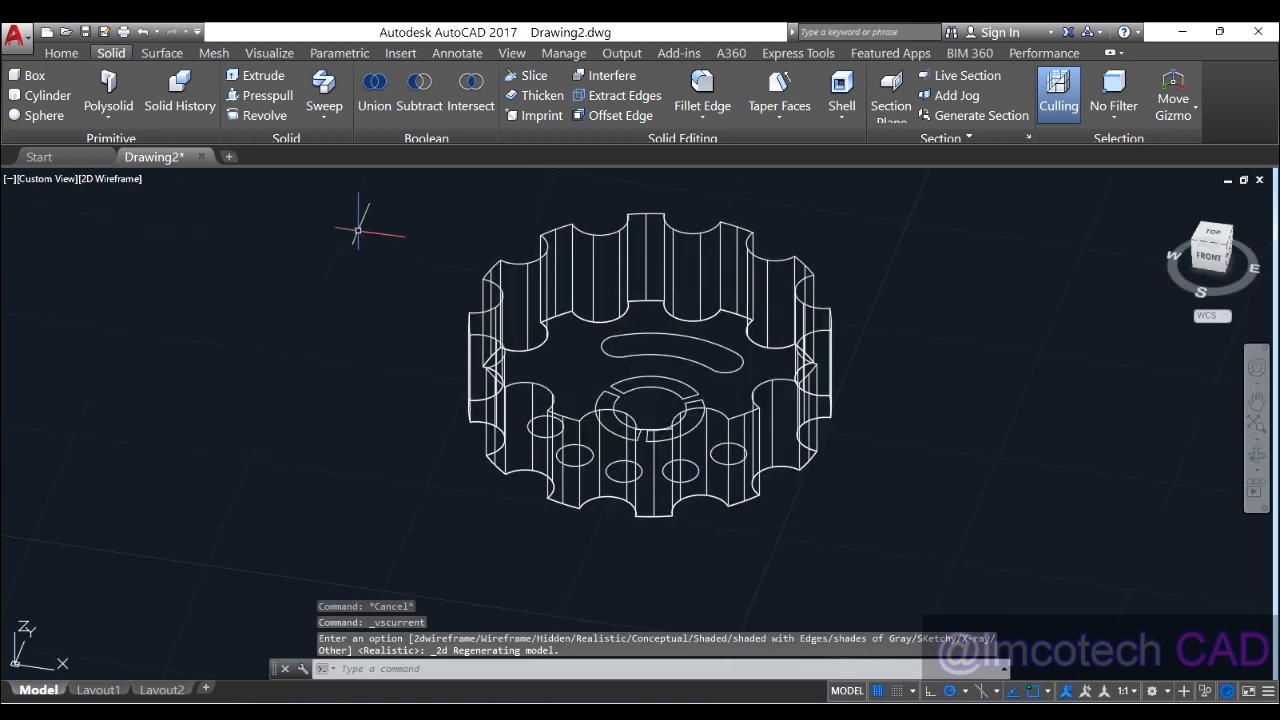
{"action": "mouse_move", "coordinate": [703, 360]}
{"action": "middle_mouse_down", "text": "shift"}
{"action": "mouse_move", "coordinate": [727, 396]}
{"action": "mouse_move", "coordinate": [722, 374]}
{"action": "middle_mouse_up", "text": "shift"}
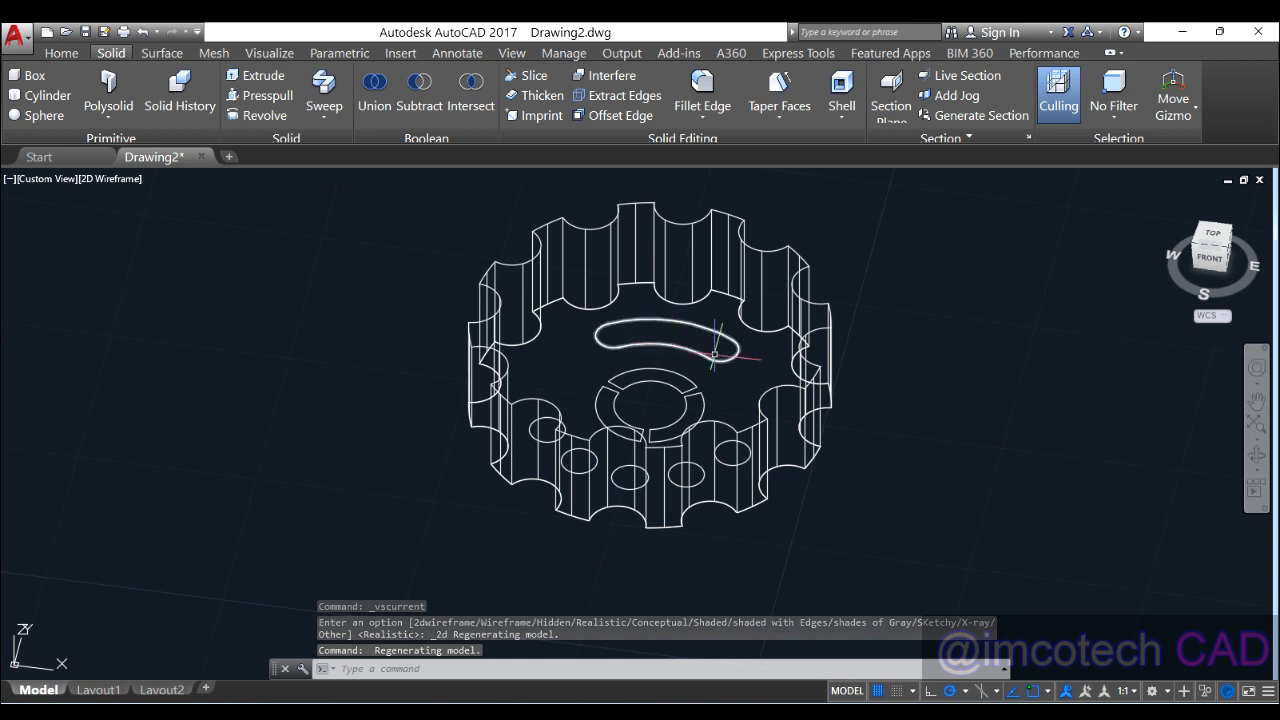
{"action": "middle_click_drag", "start_coordinate": [729, 363], "coordinate": [697, 374]}
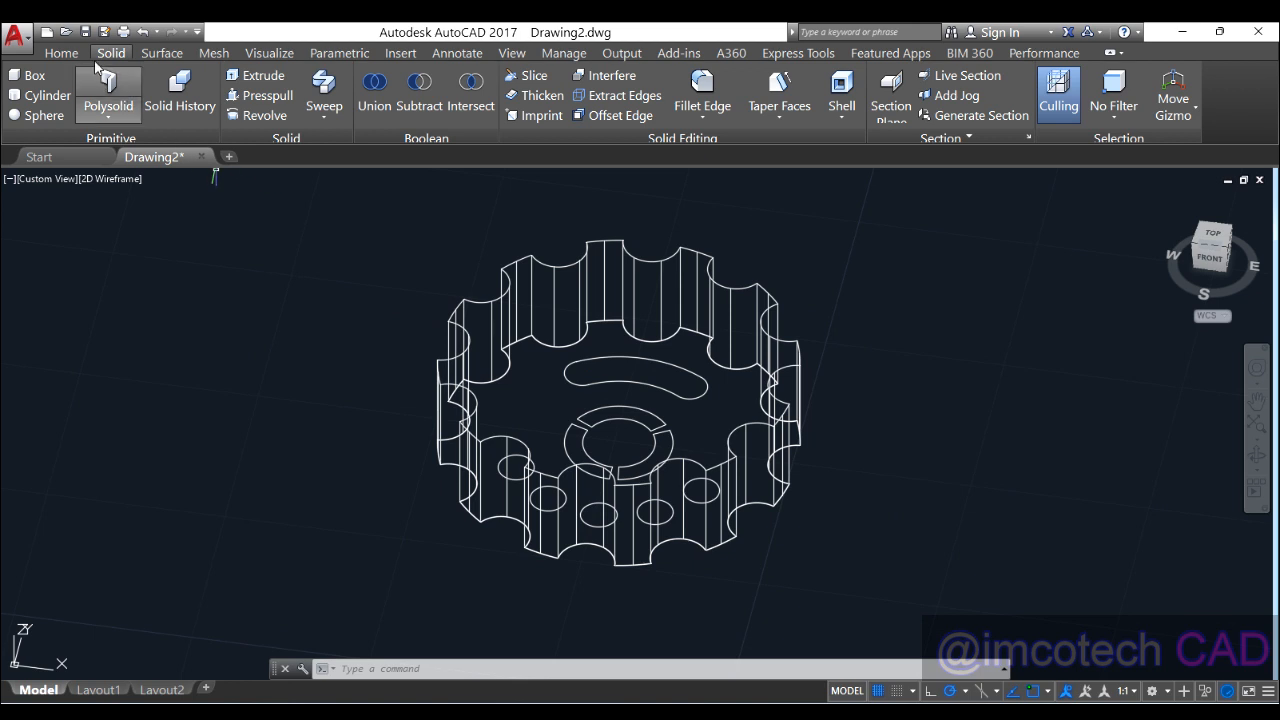
Step: Press-pull the curved slot outline upward into a tall solid above the plate
{"action": "left_click", "coordinate": [262, 95]}
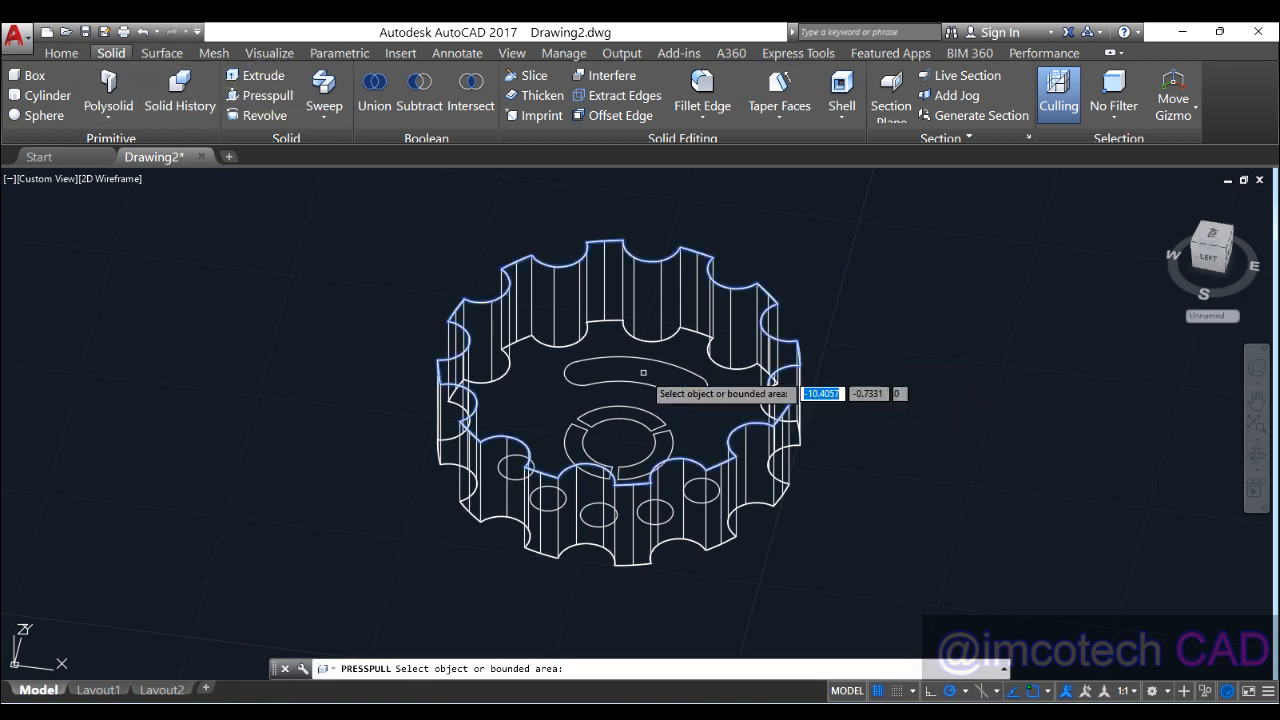
{"action": "scroll", "coordinate": [648, 383], "scroll_direction": "down", "scroll_amount": 5}
{"action": "scroll", "coordinate": [650, 385], "scroll_direction": "up", "scroll_amount": 5}
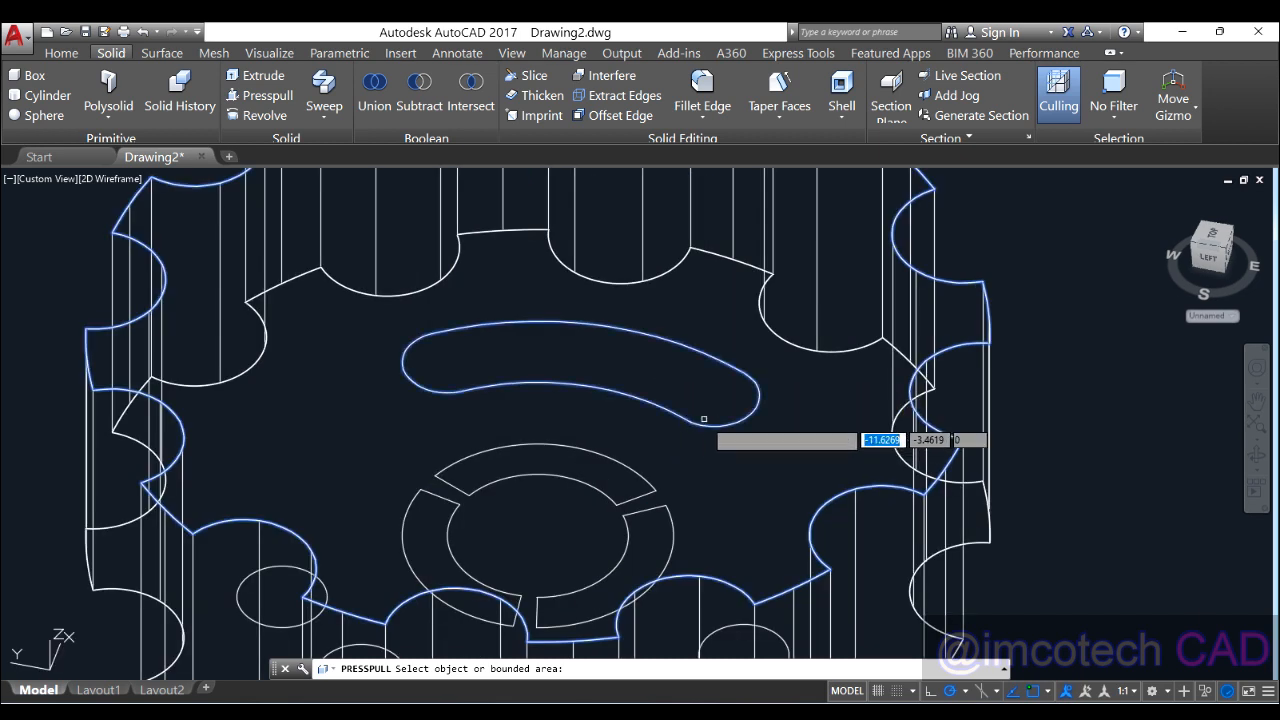
{"action": "scroll", "coordinate": [703, 419], "scroll_direction": "down", "scroll_amount": 5}
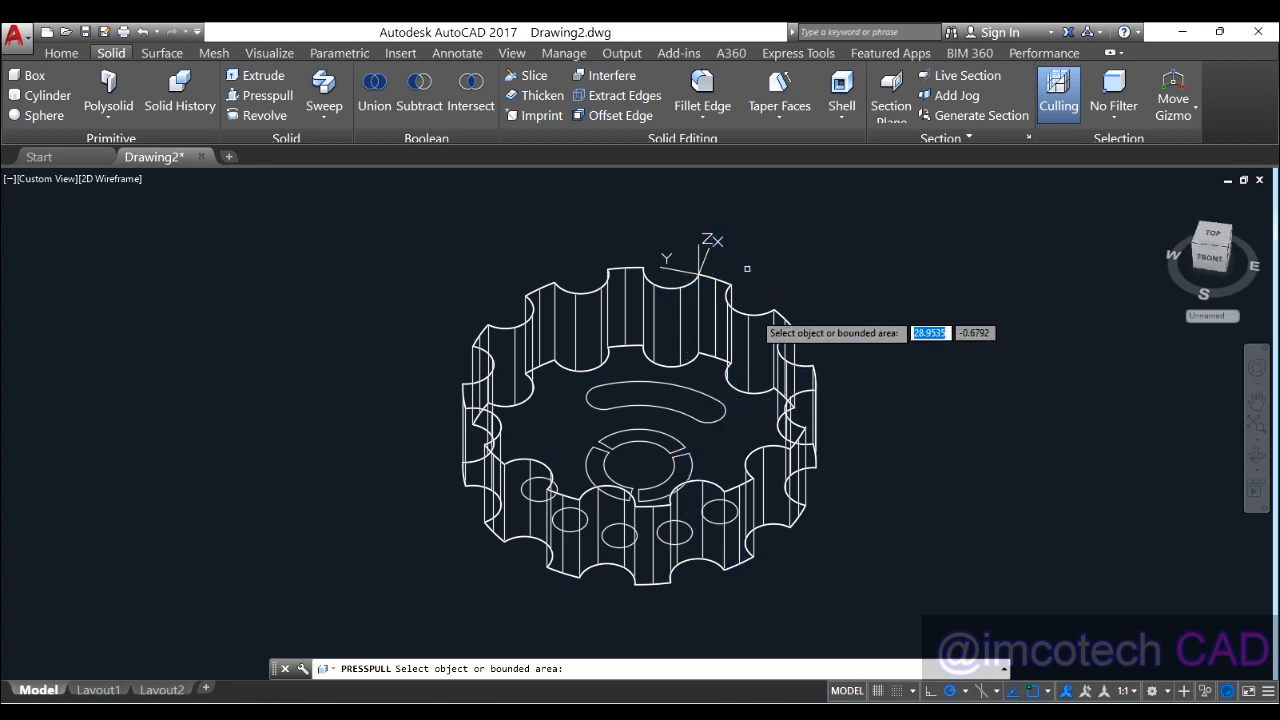
{"action": "left_click", "coordinate": [715, 415]}
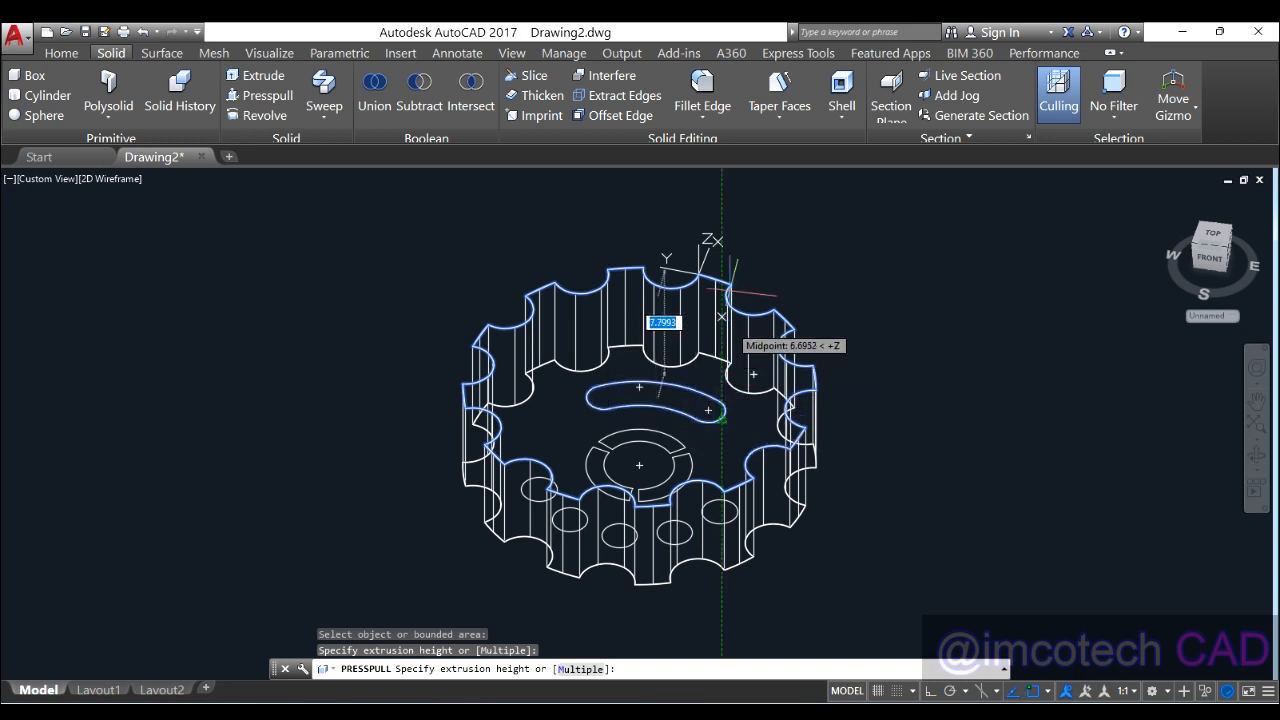
{"action": "left_click", "coordinate": [740, 217]}
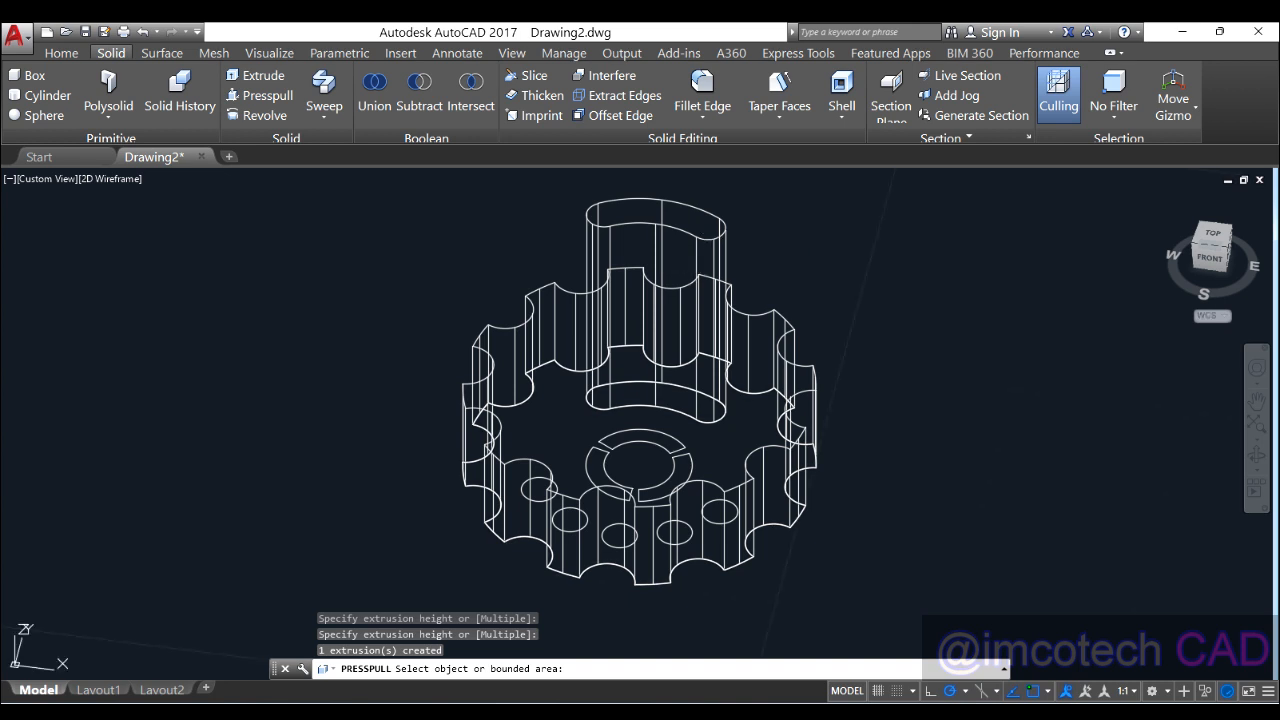
{"action": "key", "text": "Return"}
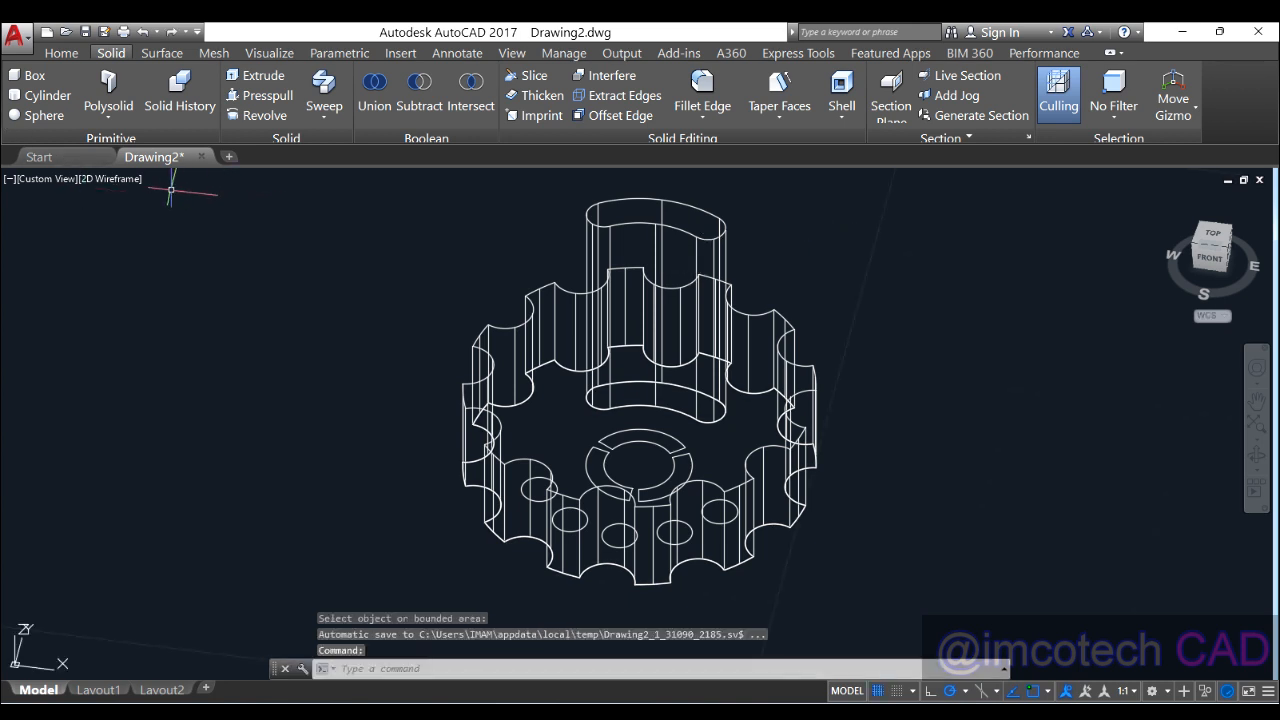
{"action": "left_click", "coordinate": [120, 183]}
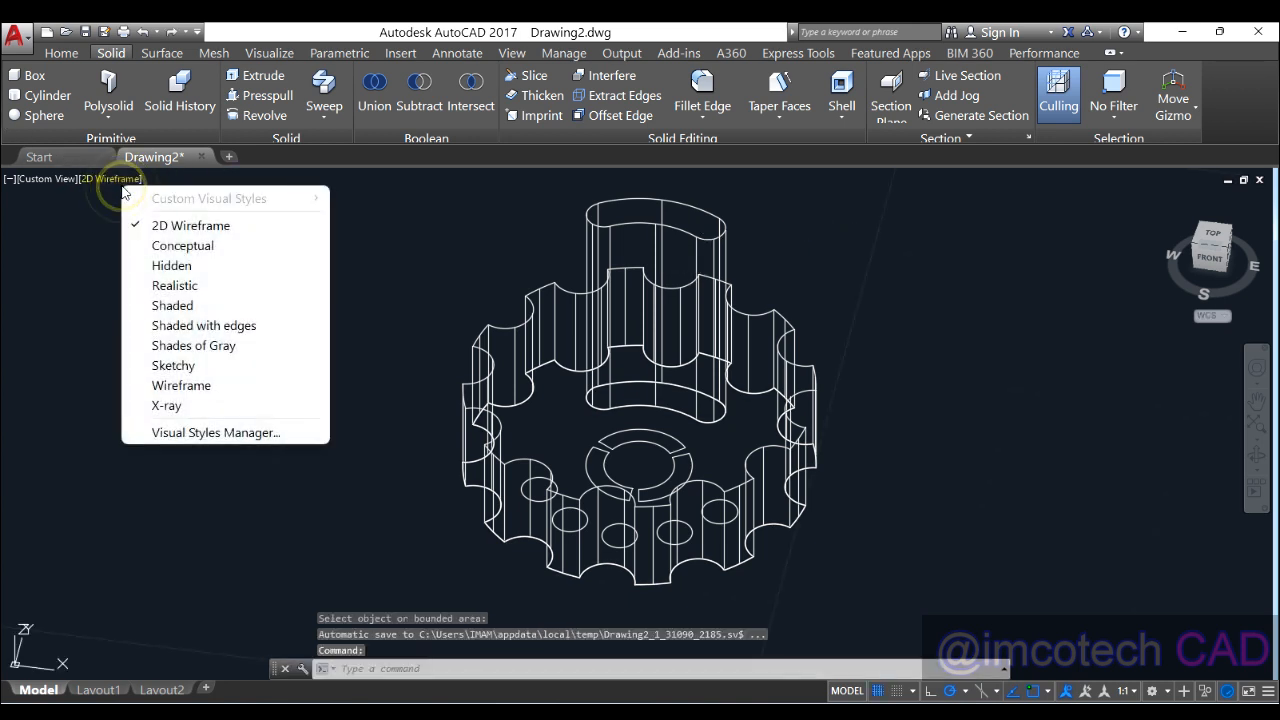
Step: Shade the model and subtract the tall slot solid from the gear plate, then orbit to inspect
{"action": "left_click", "coordinate": [195, 305]}
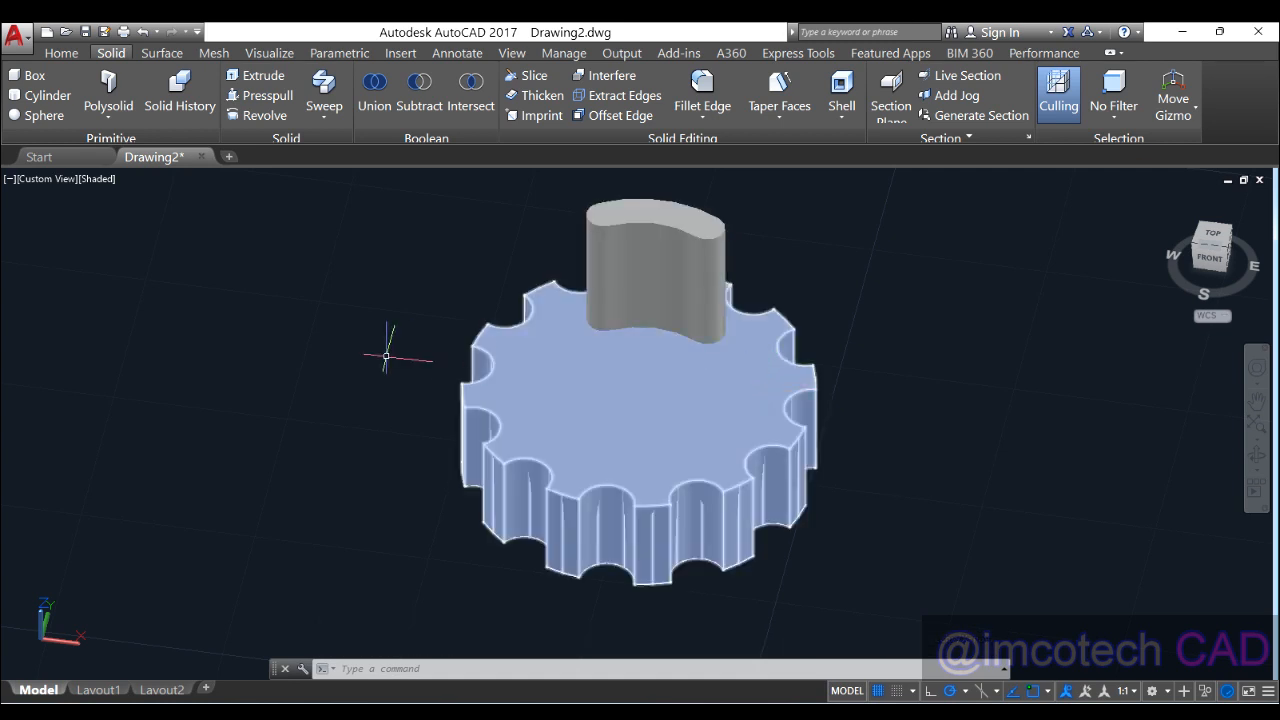
{"action": "left_click", "coordinate": [418, 104]}
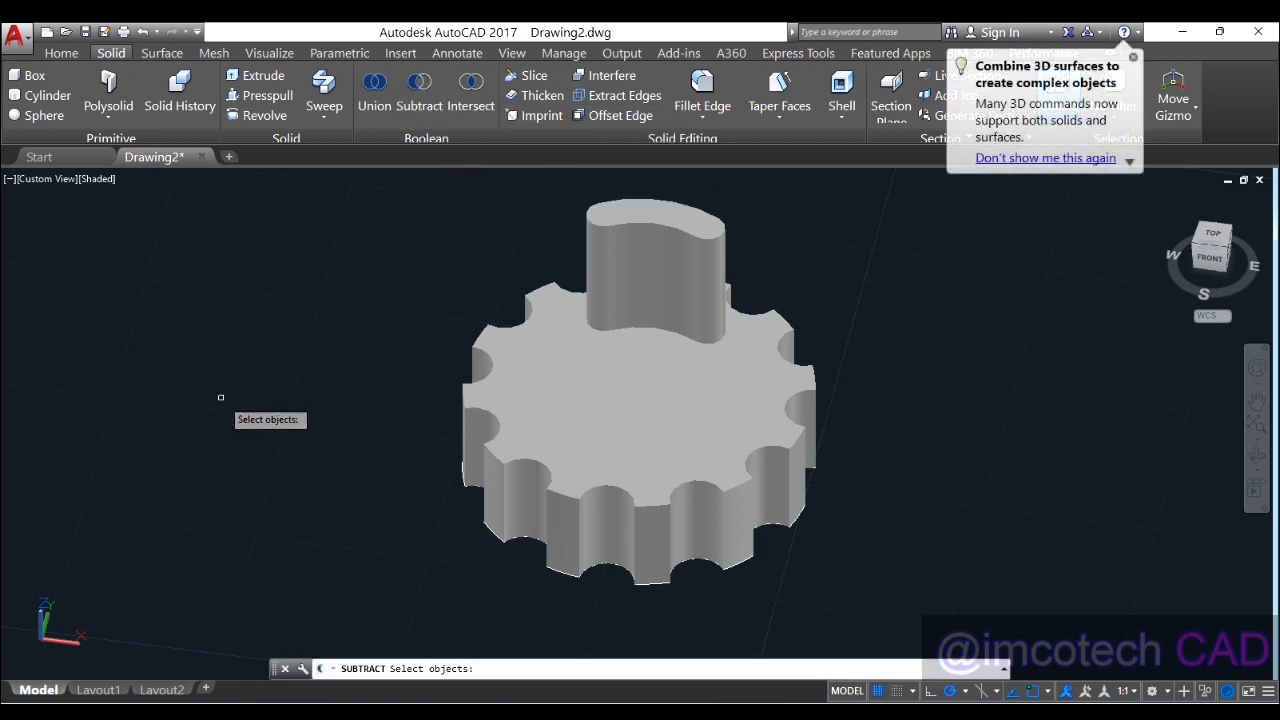
{"action": "left_click", "coordinate": [563, 408]}
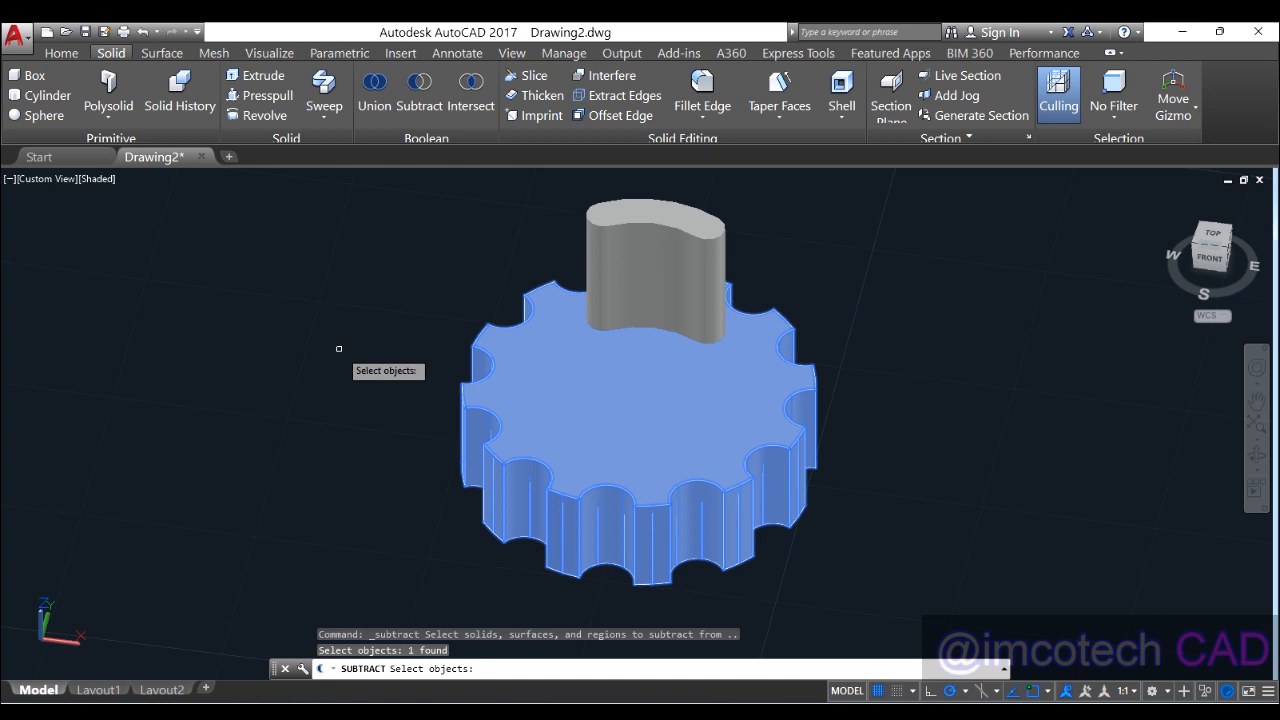
{"action": "key", "text": "Return"}
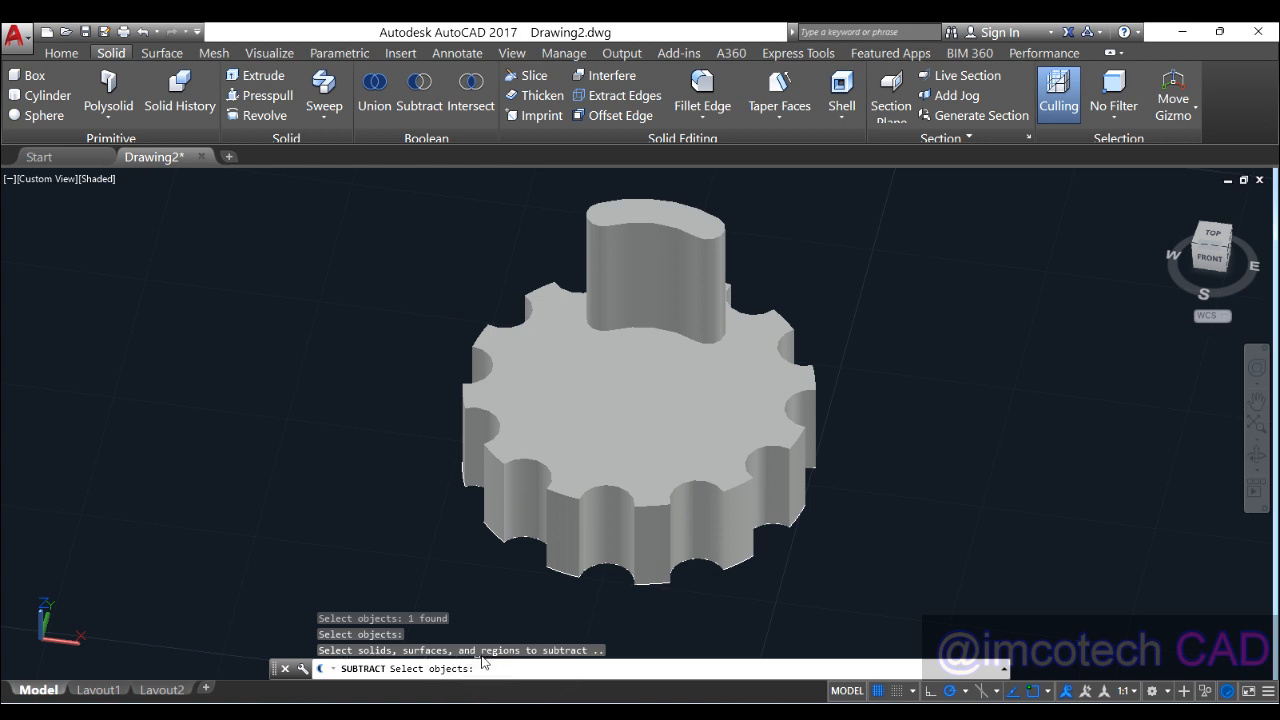
{"action": "left_click", "coordinate": [654, 263]}
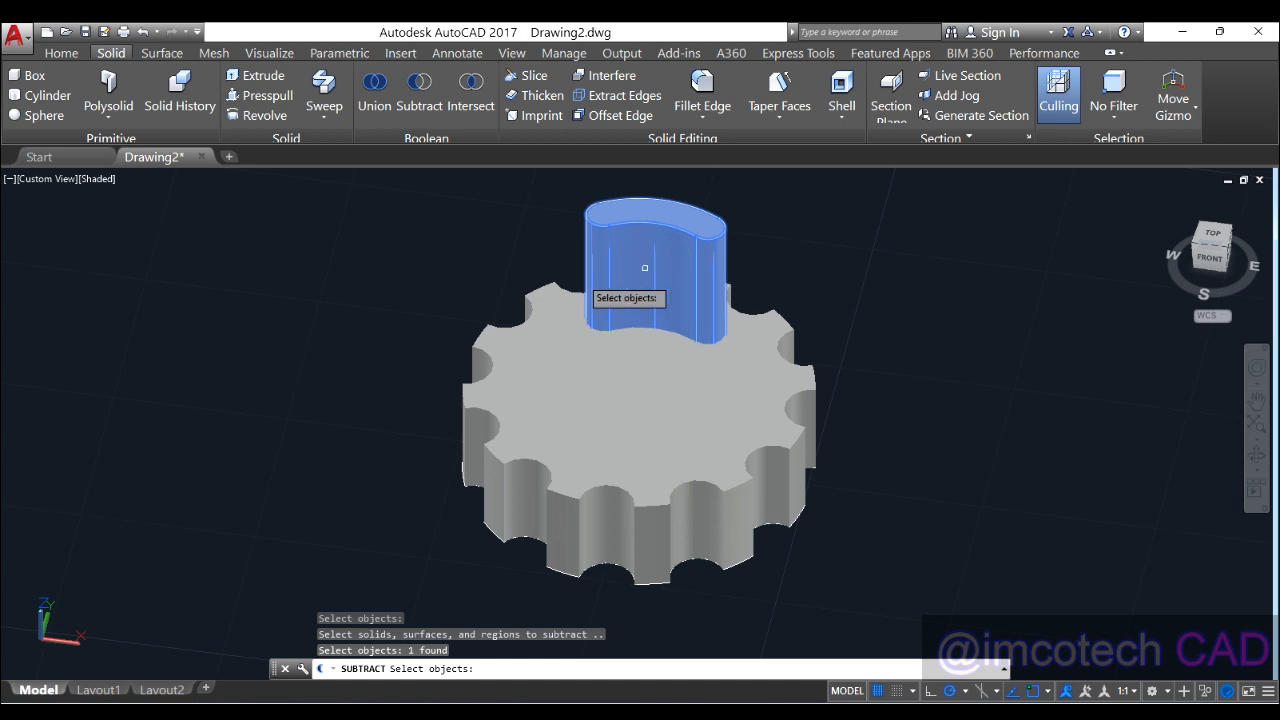
{"action": "key", "text": "Return"}
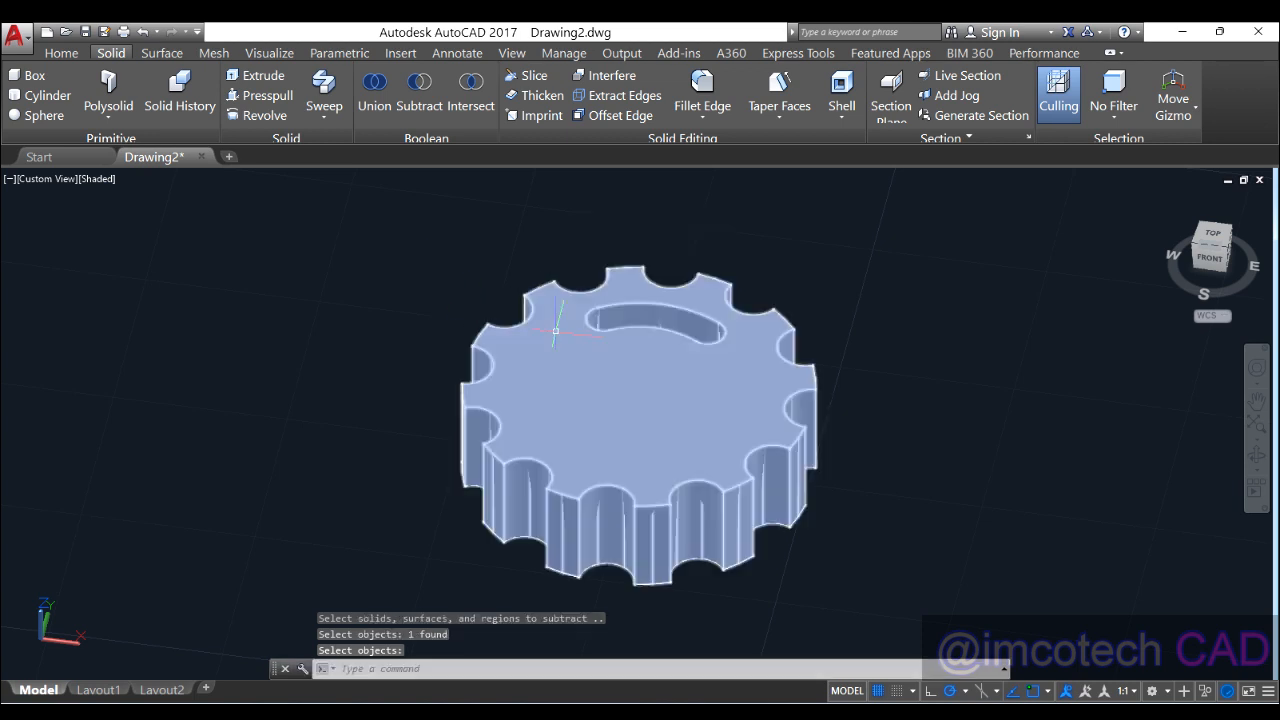
{"action": "middle_click_drag", "start_coordinate": [580, 336], "coordinate": [610, 280], "text": "shift"}
{"action": "key", "text": "Return"}
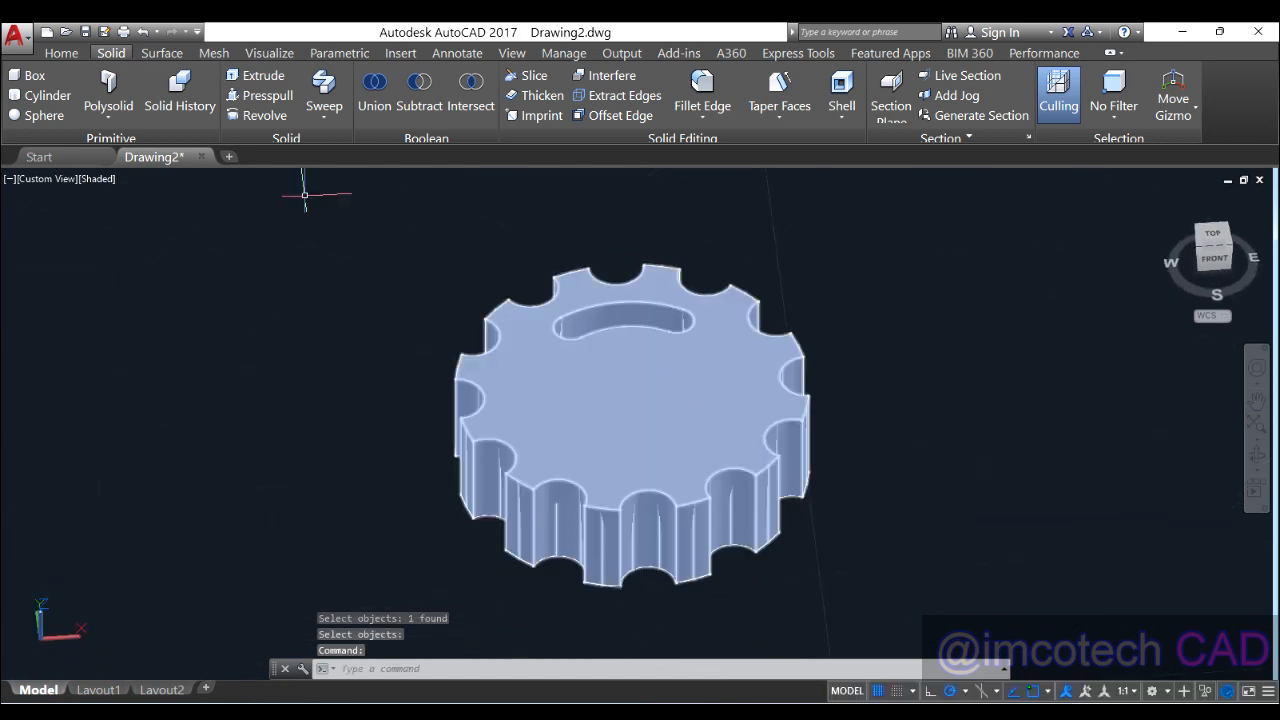
{"action": "left_click", "coordinate": [96, 181]}
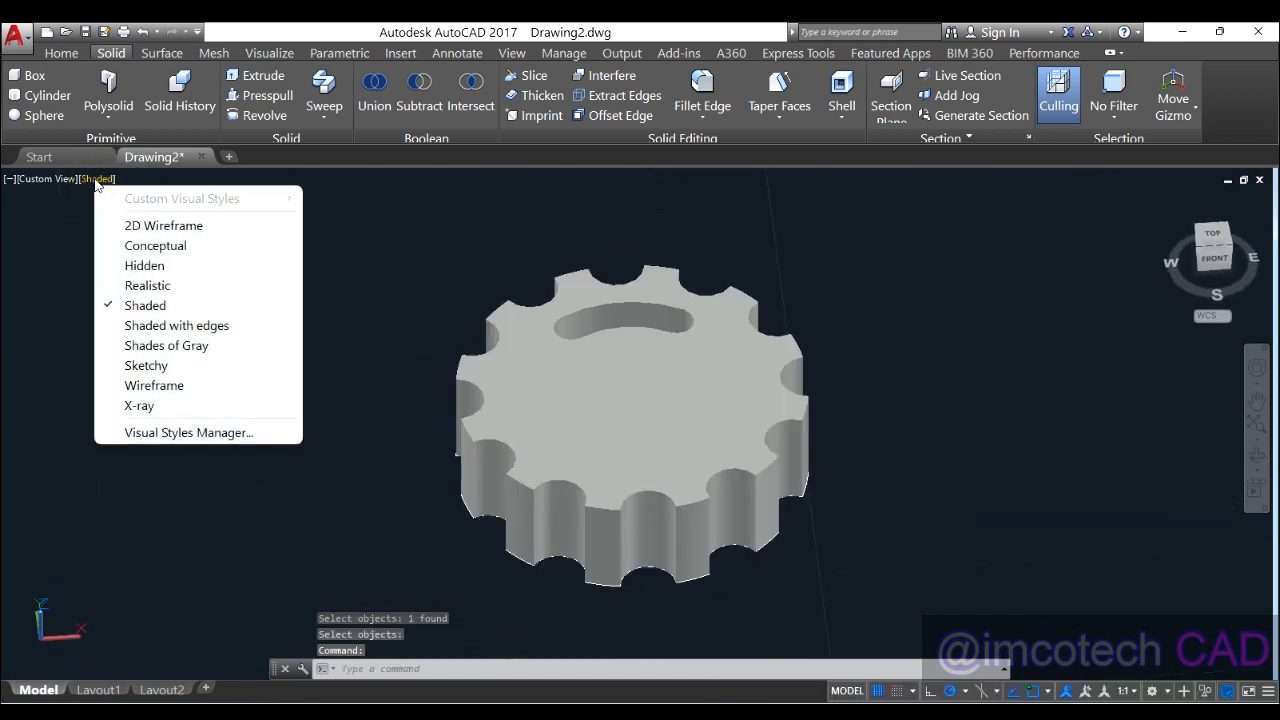
Step: Switch to 2D Wireframe and press-pull the first small circle into a tall cylinder
{"action": "left_click", "coordinate": [179, 227]}
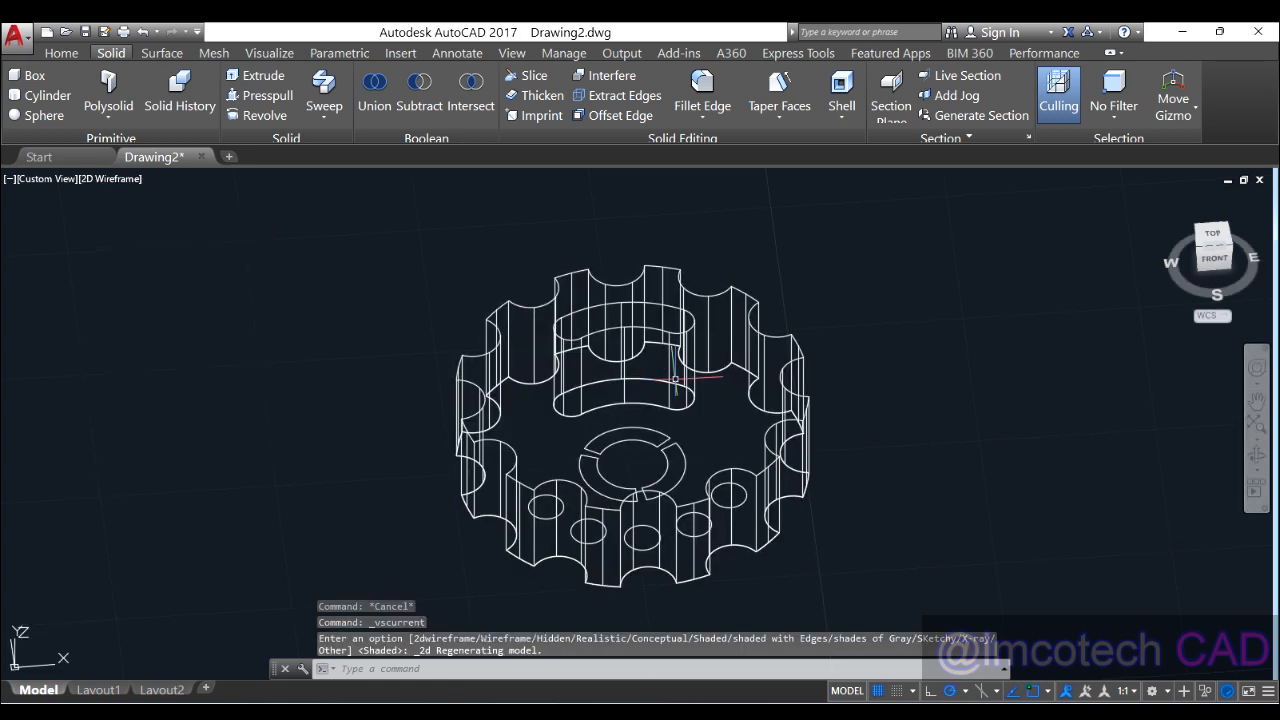
{"action": "middle_click_drag", "start_coordinate": [726, 424], "coordinate": [668, 513], "text": "shift"}
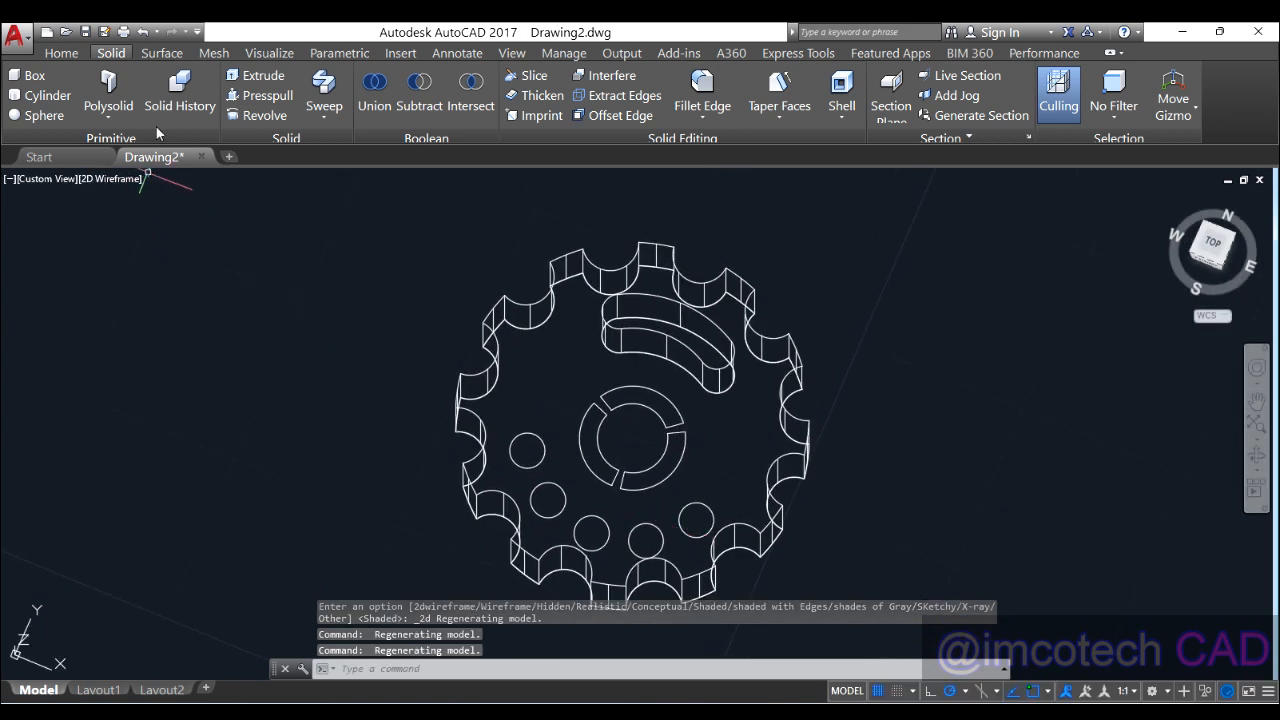
{"action": "left_click", "coordinate": [266, 98]}
{"action": "middle_click_drag", "start_coordinate": [740, 486], "coordinate": [514, 466], "text": "shift"}
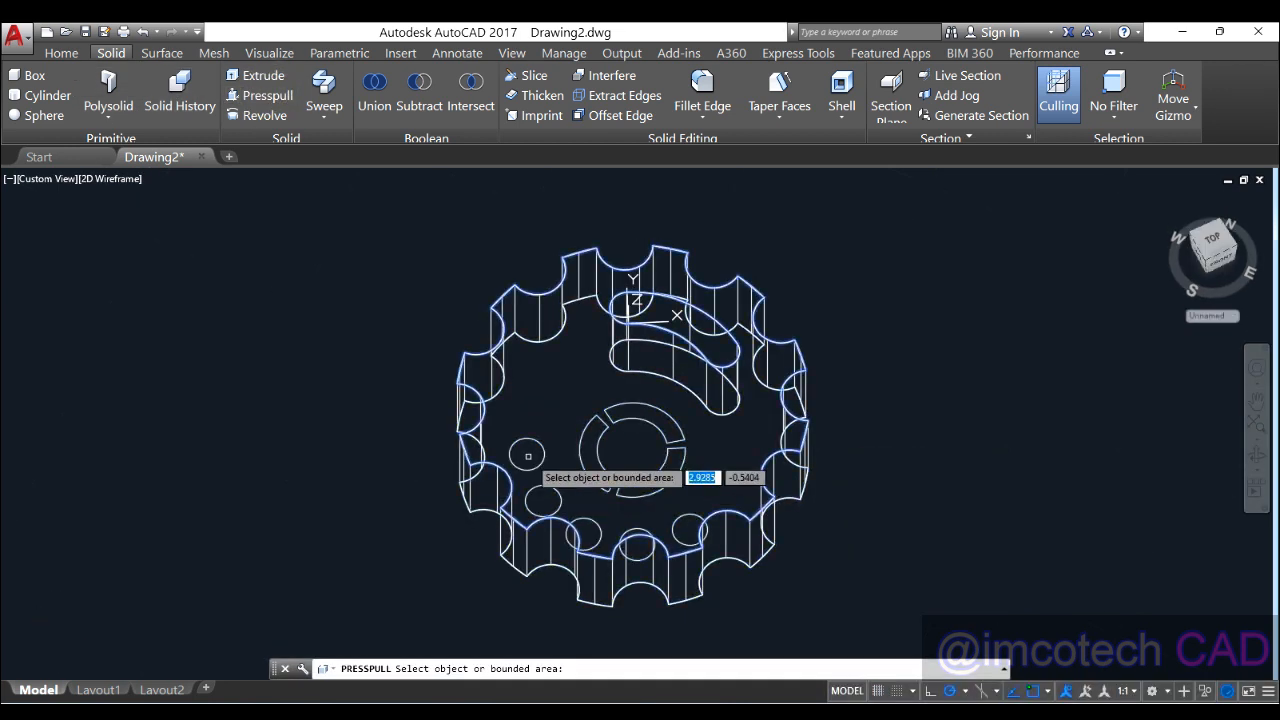
{"action": "left_click", "coordinate": [522, 452]}
{"action": "left_click", "coordinate": [531, 252]}
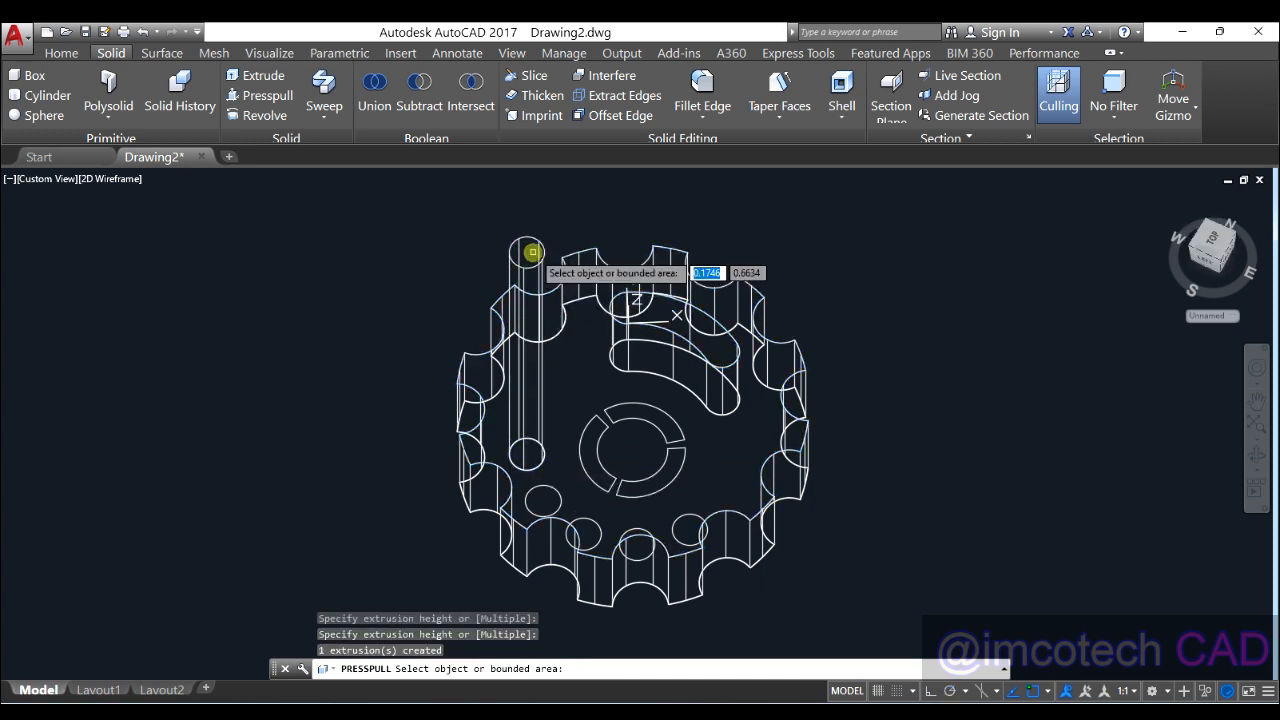
Step: Raise the second and third small circles into tall cylinders
{"action": "left_click", "coordinate": [556, 501]}
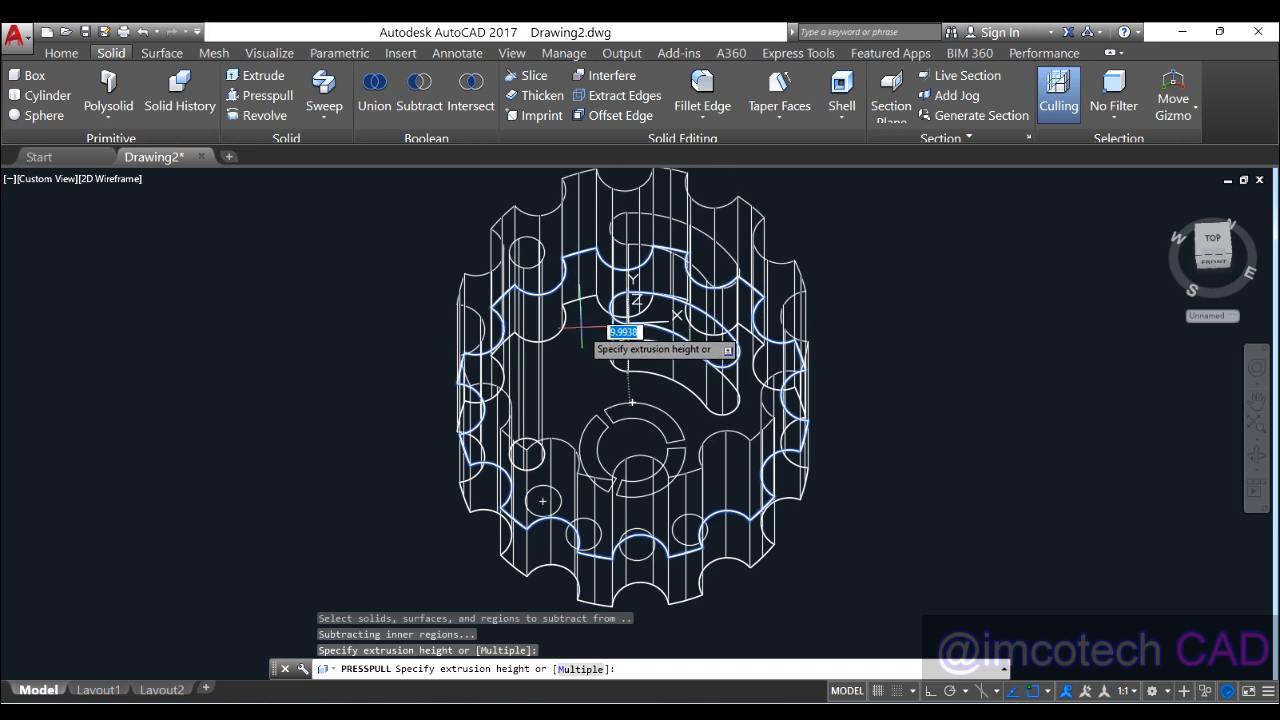
{"action": "key", "text": "Escape"}
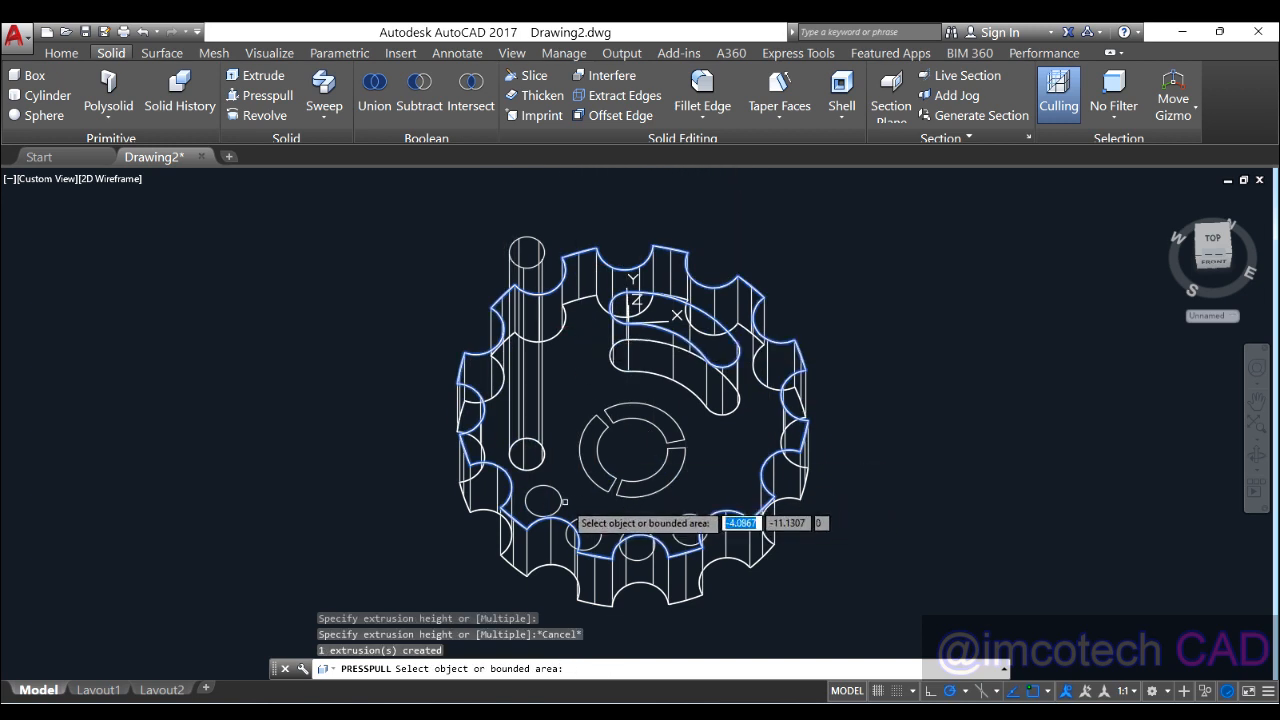
{"action": "left_click", "coordinate": [558, 505]}
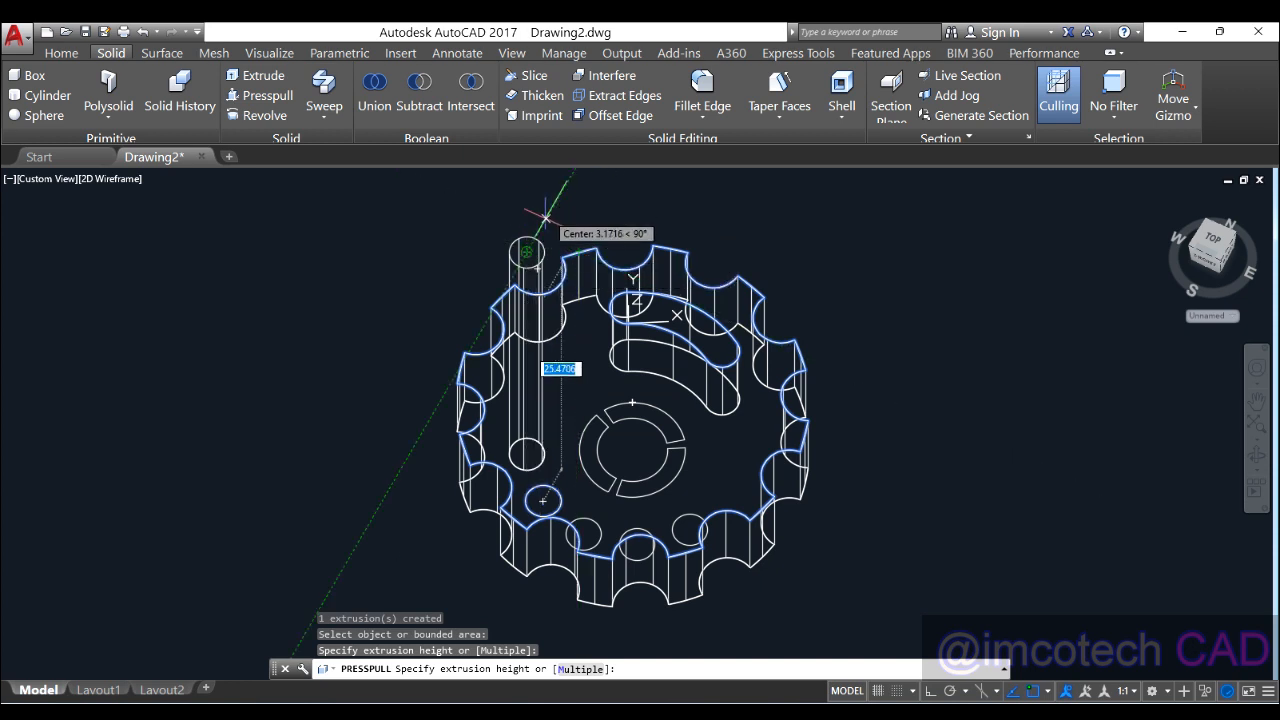
{"action": "left_click", "coordinate": [543, 357]}
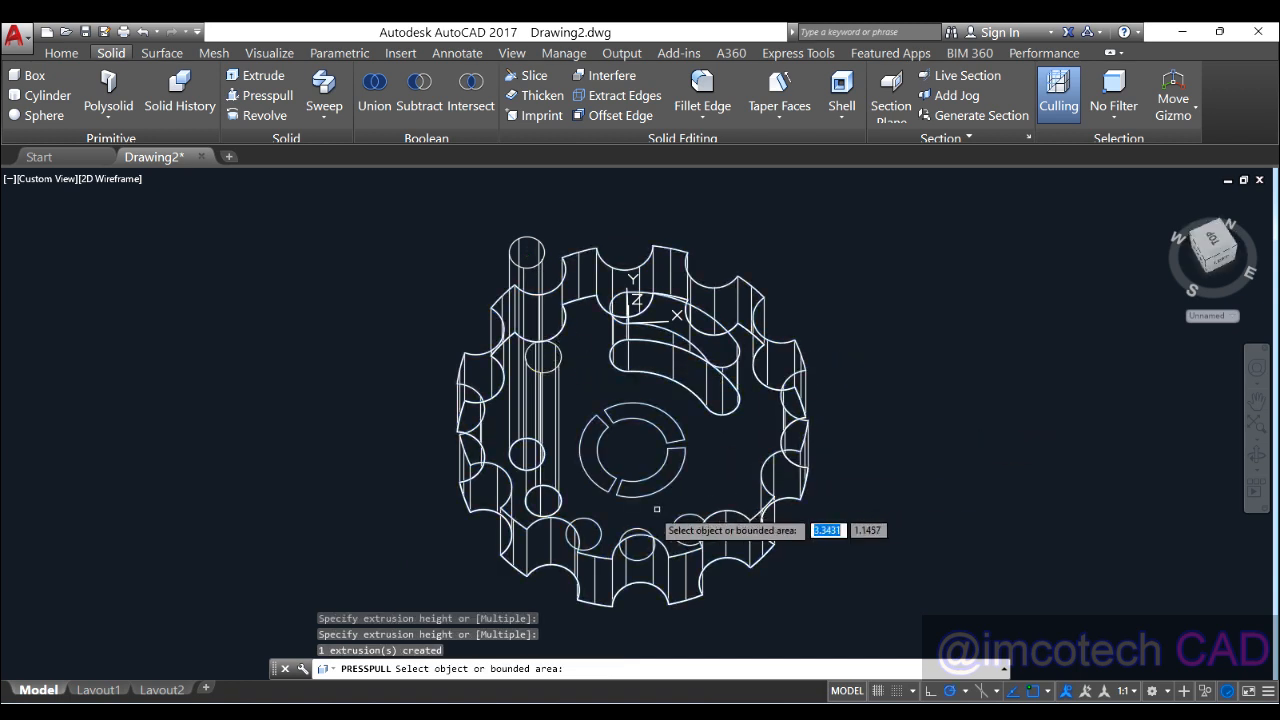
{"action": "left_click", "coordinate": [748, 468]}
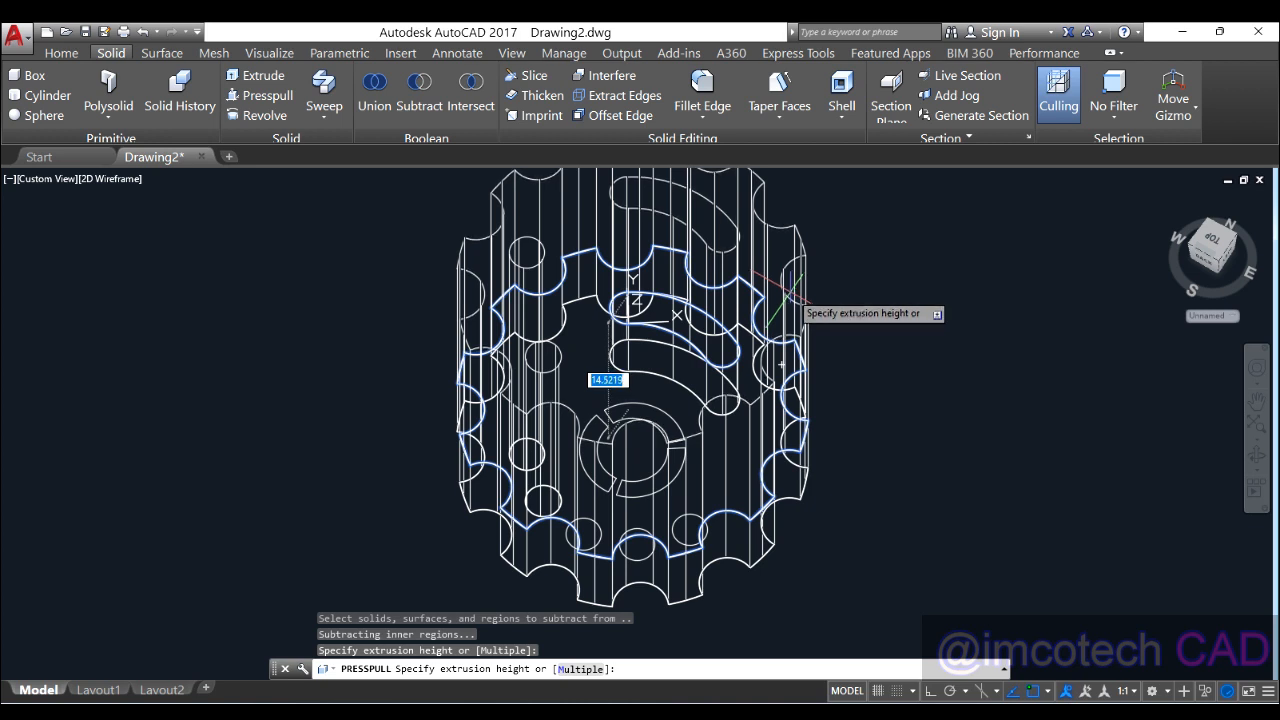
{"action": "key", "text": "Escape"}
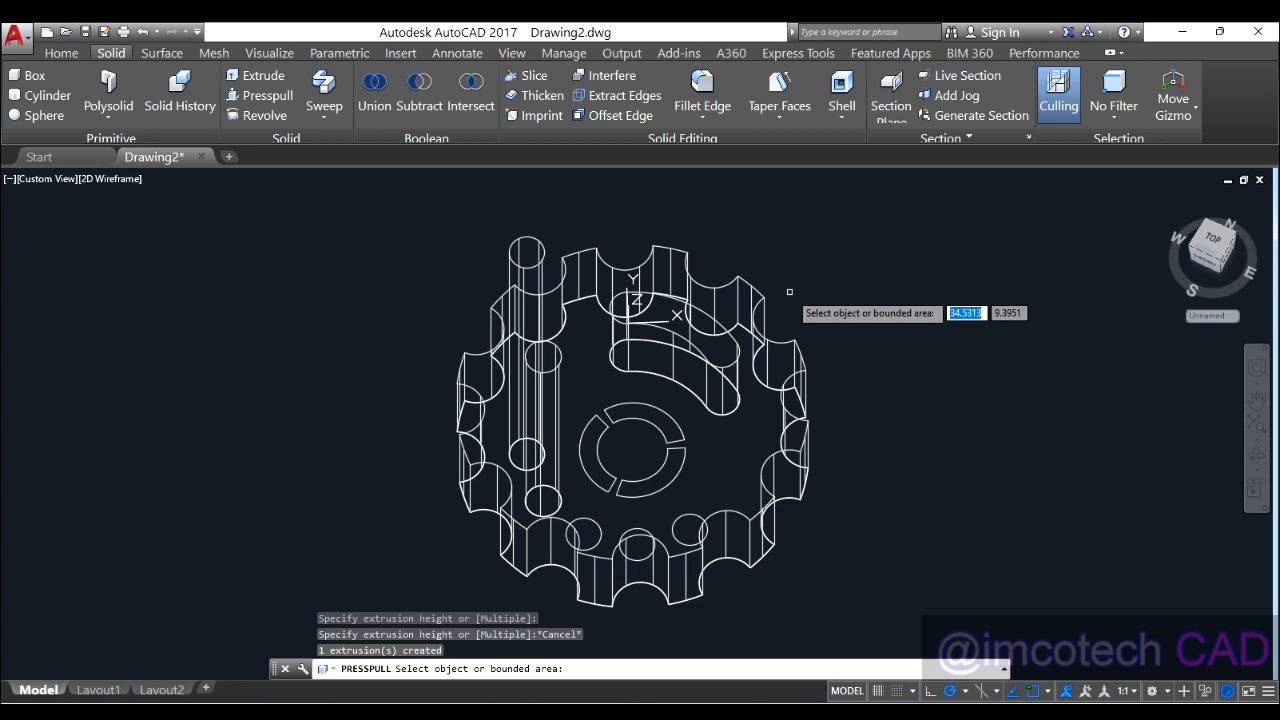
{"action": "left_click", "coordinate": [590, 527]}
{"action": "left_click", "coordinate": [615, 234]}
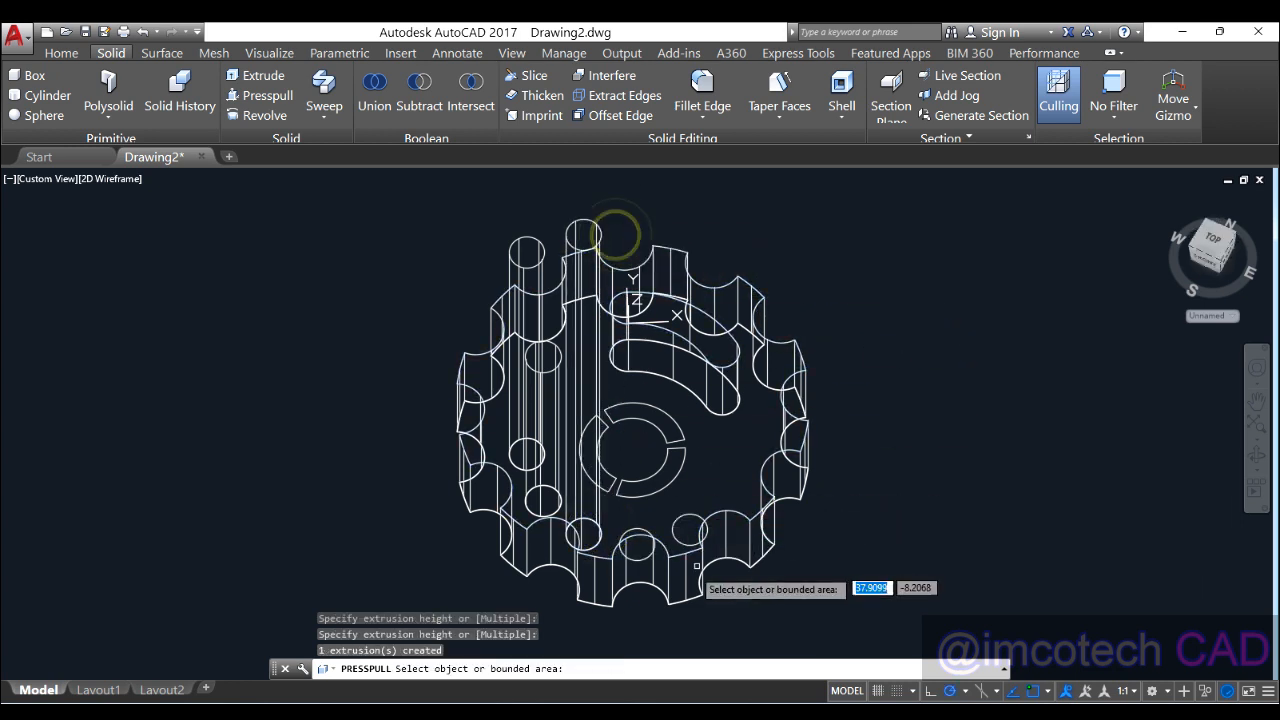
Step: Raise the fourth and fifth small circles into cylinders and reframe the view
{"action": "left_click", "coordinate": [639, 538]}
{"action": "left_click", "coordinate": [663, 271]}
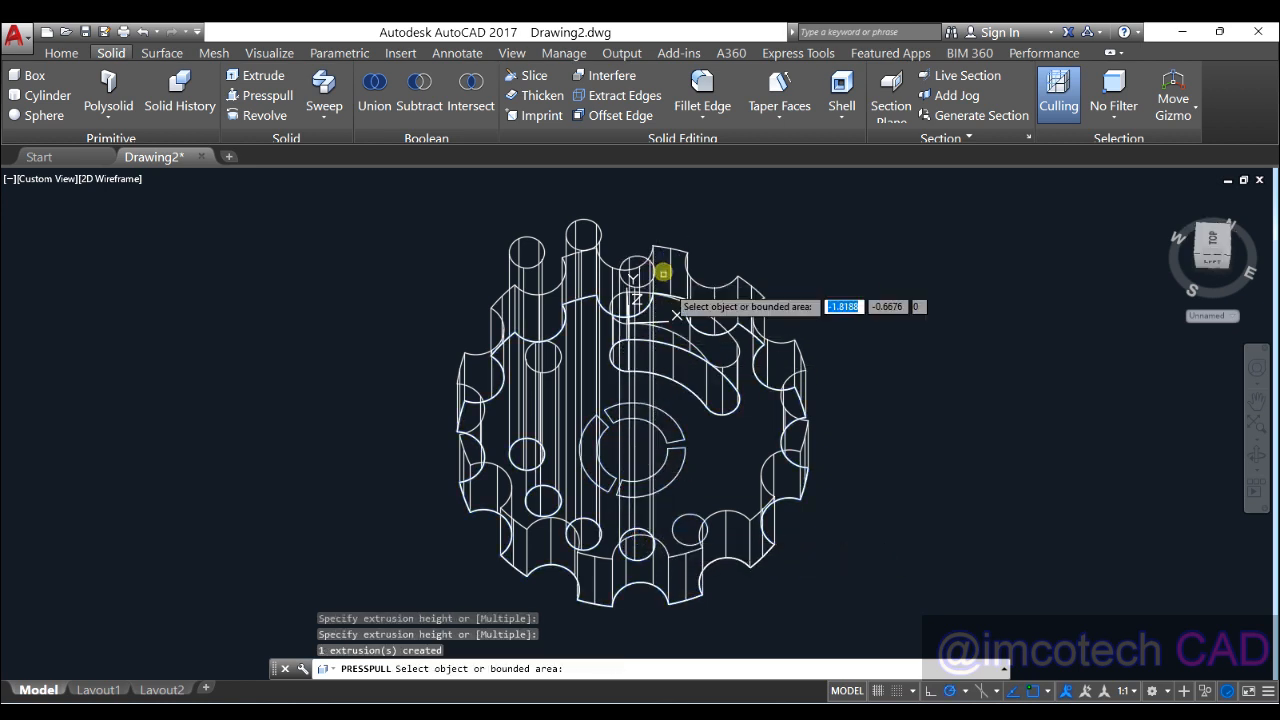
{"action": "left_click", "coordinate": [688, 528]}
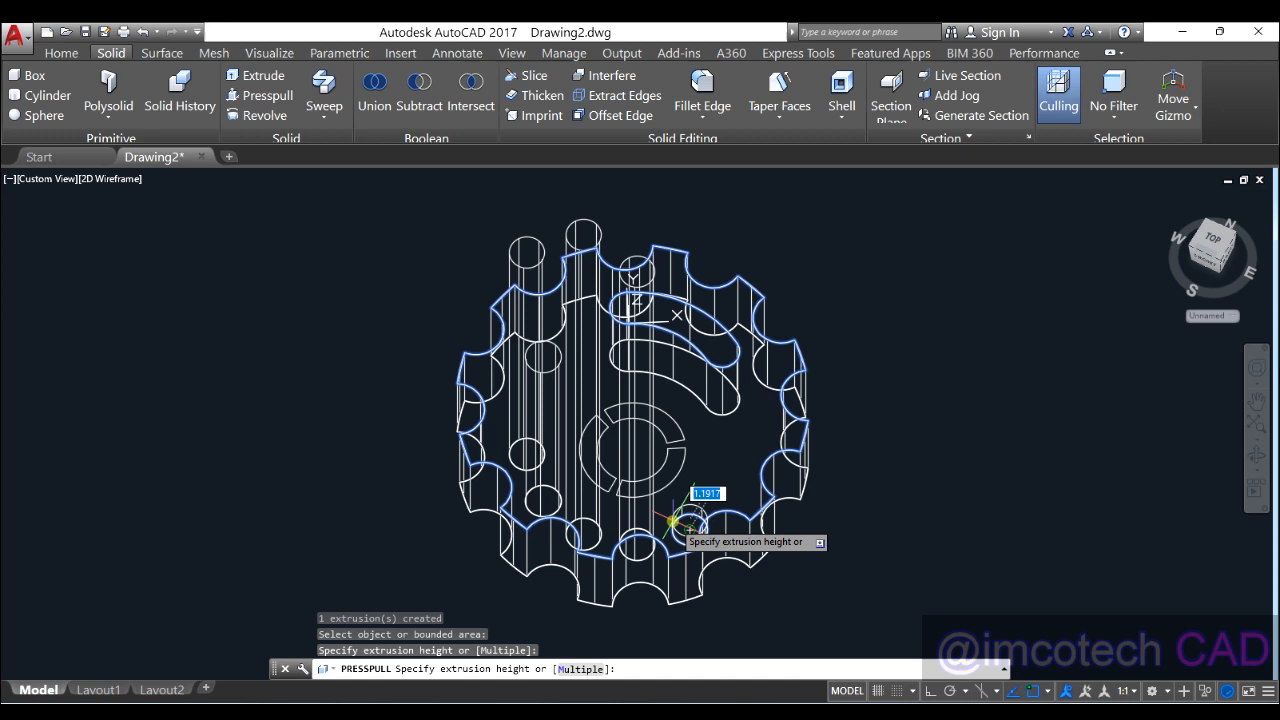
{"action": "left_click", "coordinate": [711, 256]}
{"action": "middle_click_drag", "start_coordinate": [808, 334], "coordinate": [763, 289], "text": "shift"}
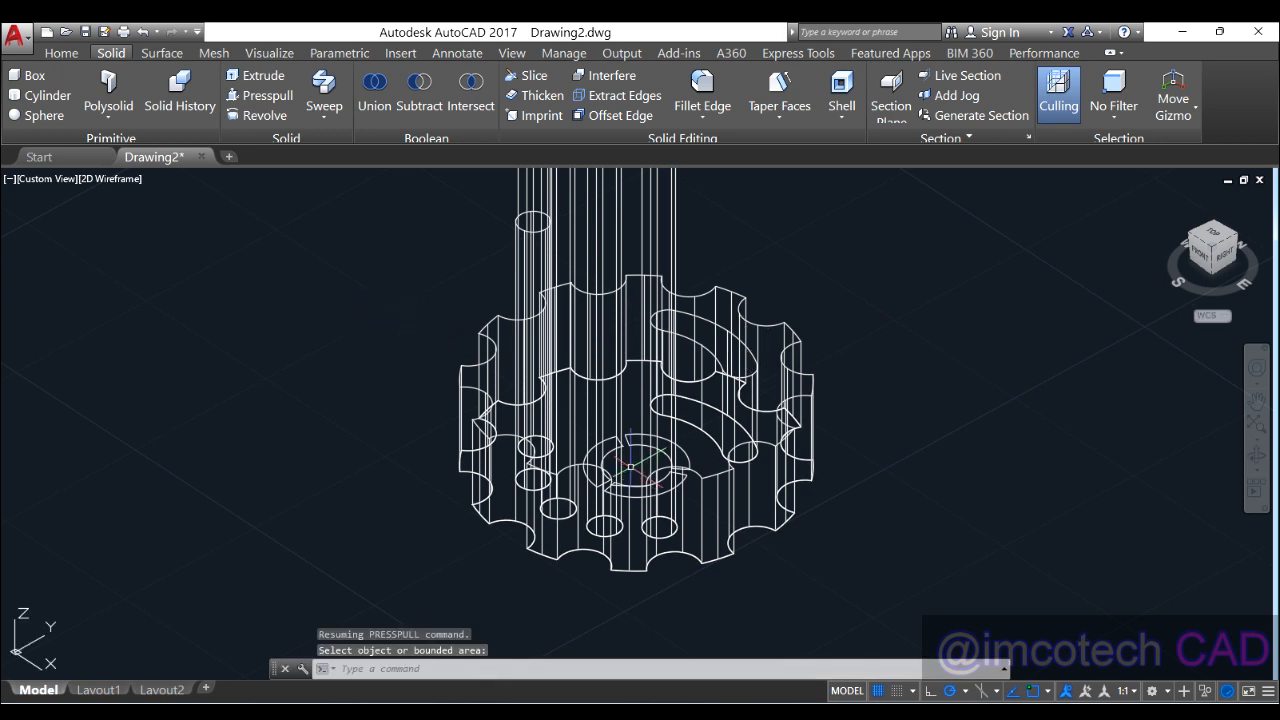
{"action": "scroll", "coordinate": [631, 467], "scroll_direction": "down", "scroll_amount": 2}
{"action": "mouse_move", "coordinate": [646, 450]}
{"action": "middle_mouse_down"}
{"action": "mouse_move", "coordinate": [693, 478]}
{"action": "mouse_move", "coordinate": [655, 455]}
{"action": "middle_mouse_up"}
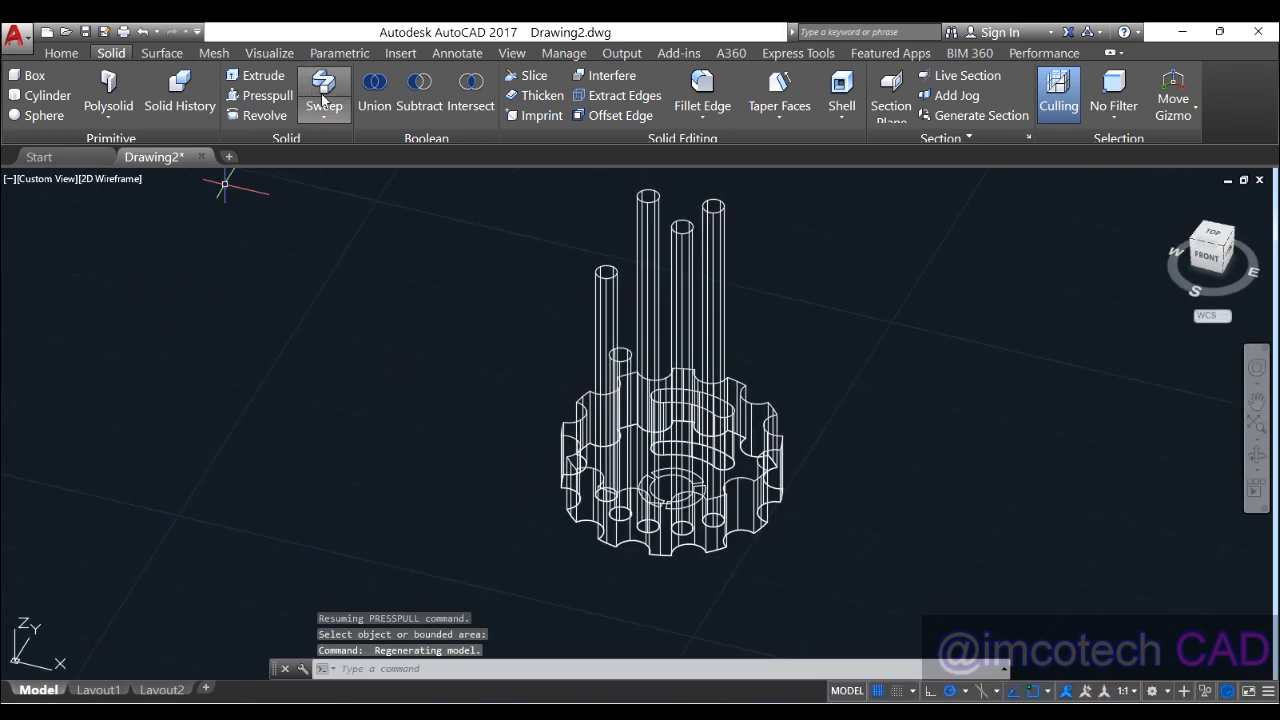
Step: Subtract the five tall cylinders from the gear plate
{"action": "left_click", "coordinate": [419, 92]}
{"action": "left_click", "coordinate": [757, 458]}
{"action": "right_click", "coordinate": [757, 458]}
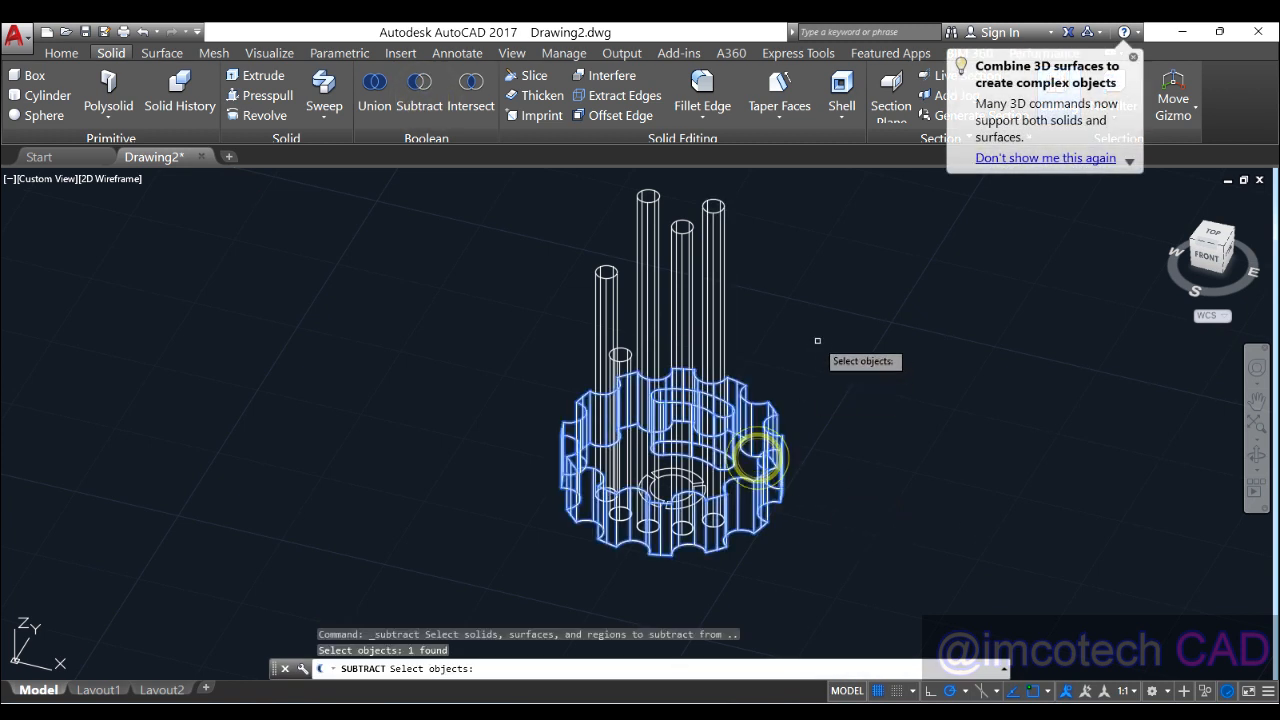
{"action": "left_click", "coordinate": [600, 286]}
{"action": "left_click", "coordinate": [619, 359]}
{"action": "left_click", "coordinate": [645, 317]}
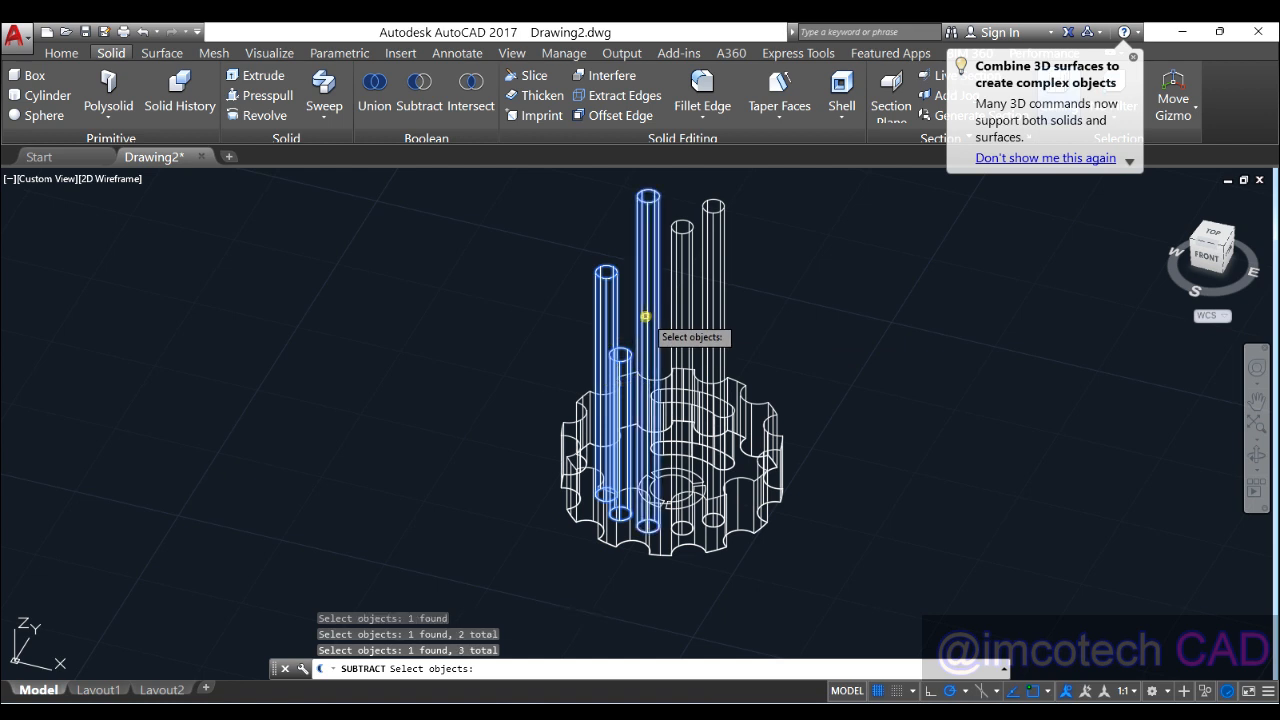
{"action": "left_click", "coordinate": [677, 317]}
{"action": "left_click", "coordinate": [677, 314]}
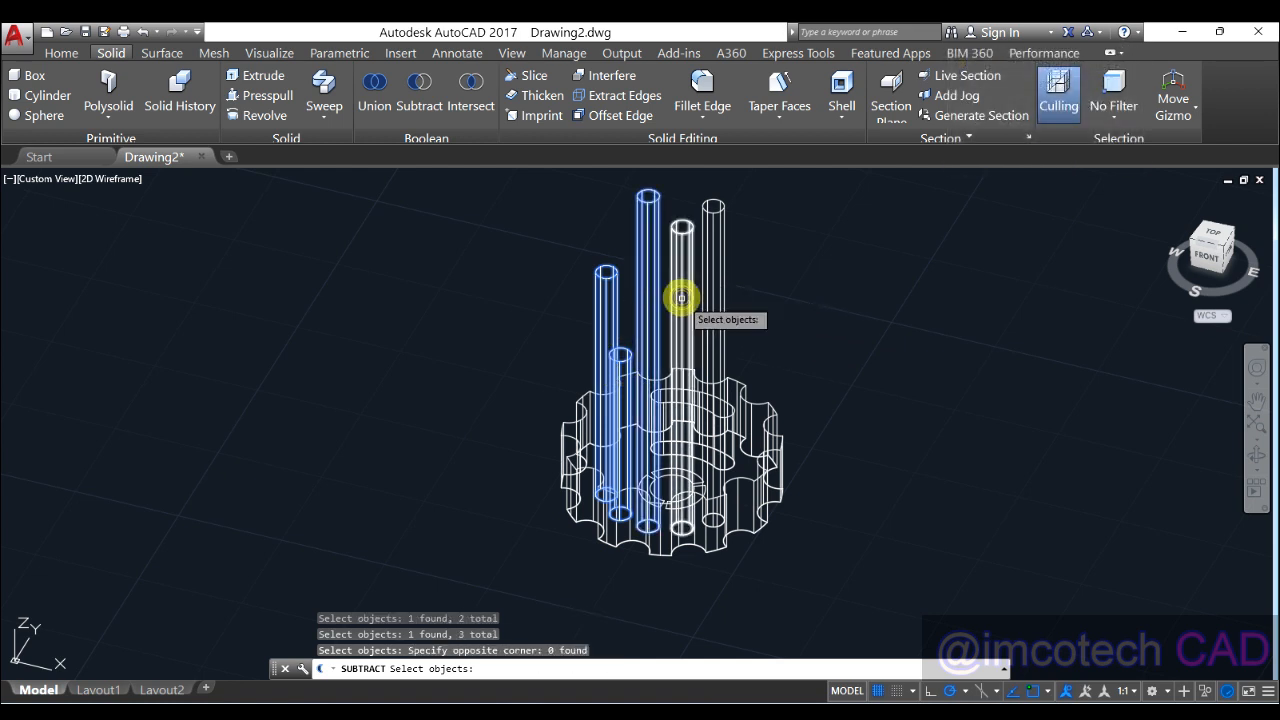
{"action": "left_click", "coordinate": [677, 311]}
{"action": "left_click", "coordinate": [716, 308]}
{"action": "left_click", "coordinate": [709, 329]}
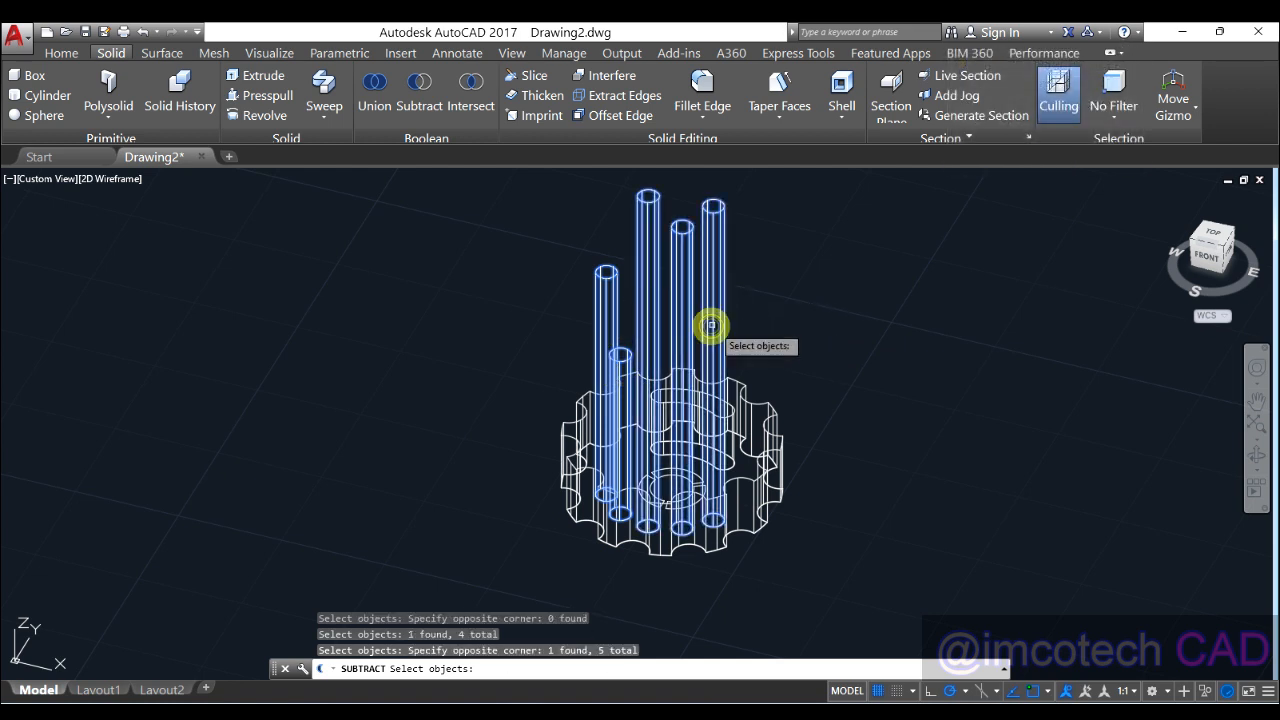
{"action": "key", "text": "Return"}
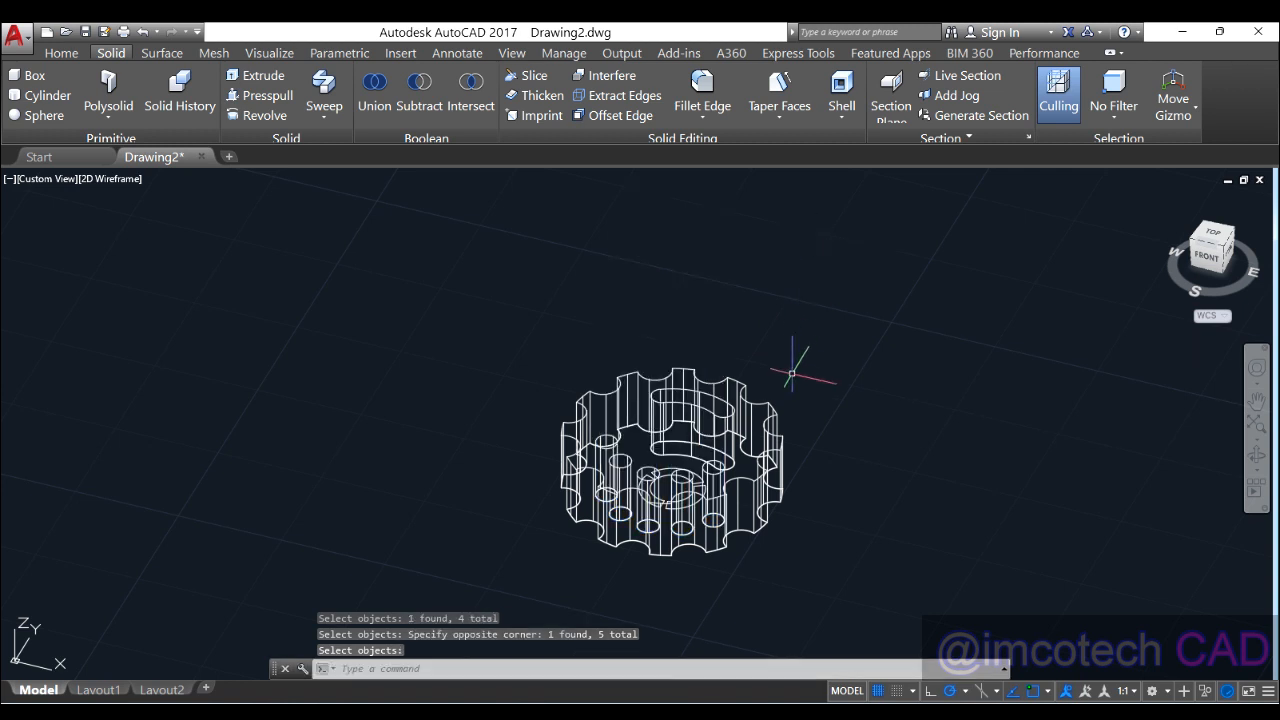
Step: Orbit and zoom to view the holed gear from above
{"action": "left_click", "coordinate": [120, 181]}
{"action": "left_click", "coordinate": [640, 297]}
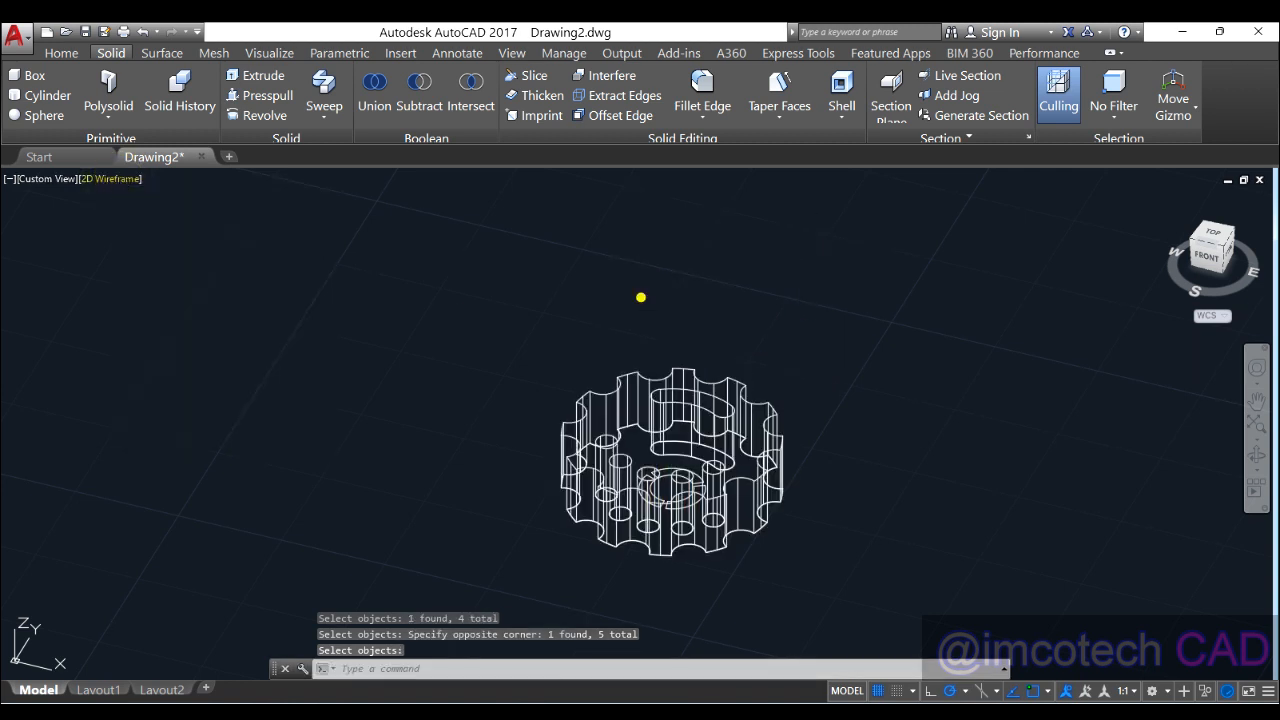
{"action": "left_click", "coordinate": [693, 300]}
{"action": "middle_click_drag", "start_coordinate": [715, 388], "coordinate": [641, 410], "text": "shift"}
{"action": "scroll", "coordinate": [625, 455], "scroll_direction": "up", "scroll_amount": 2}
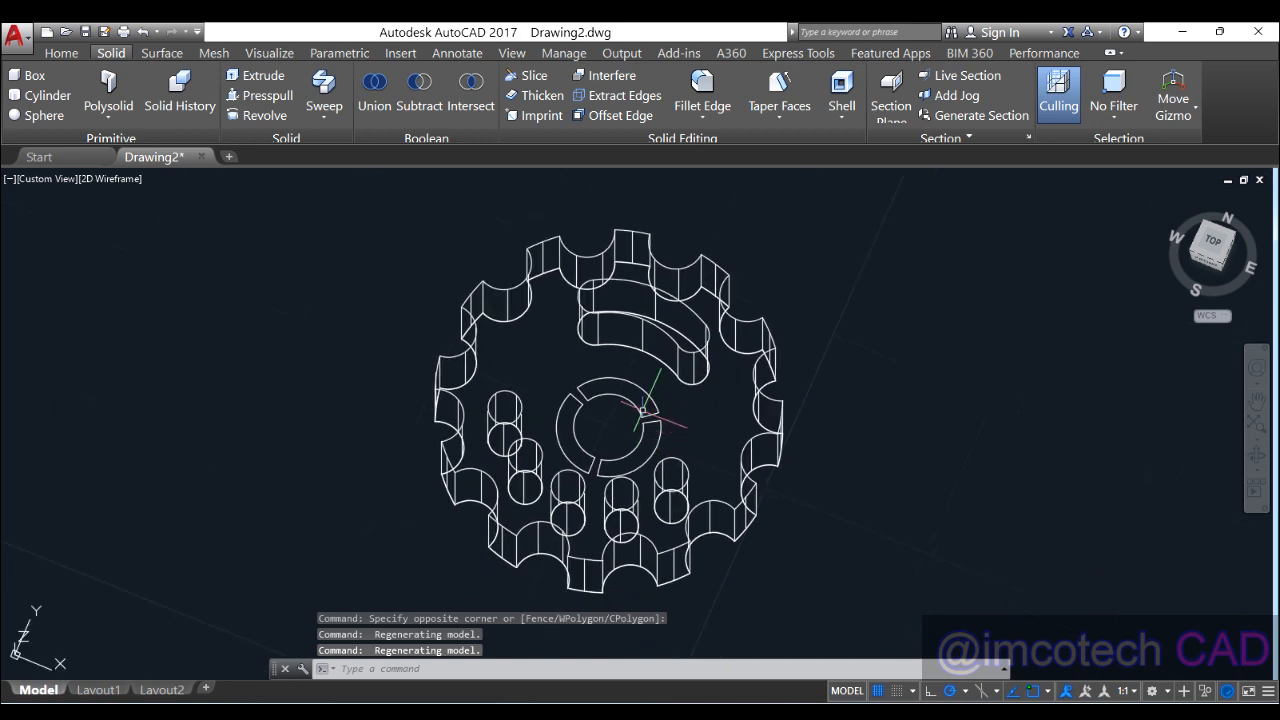
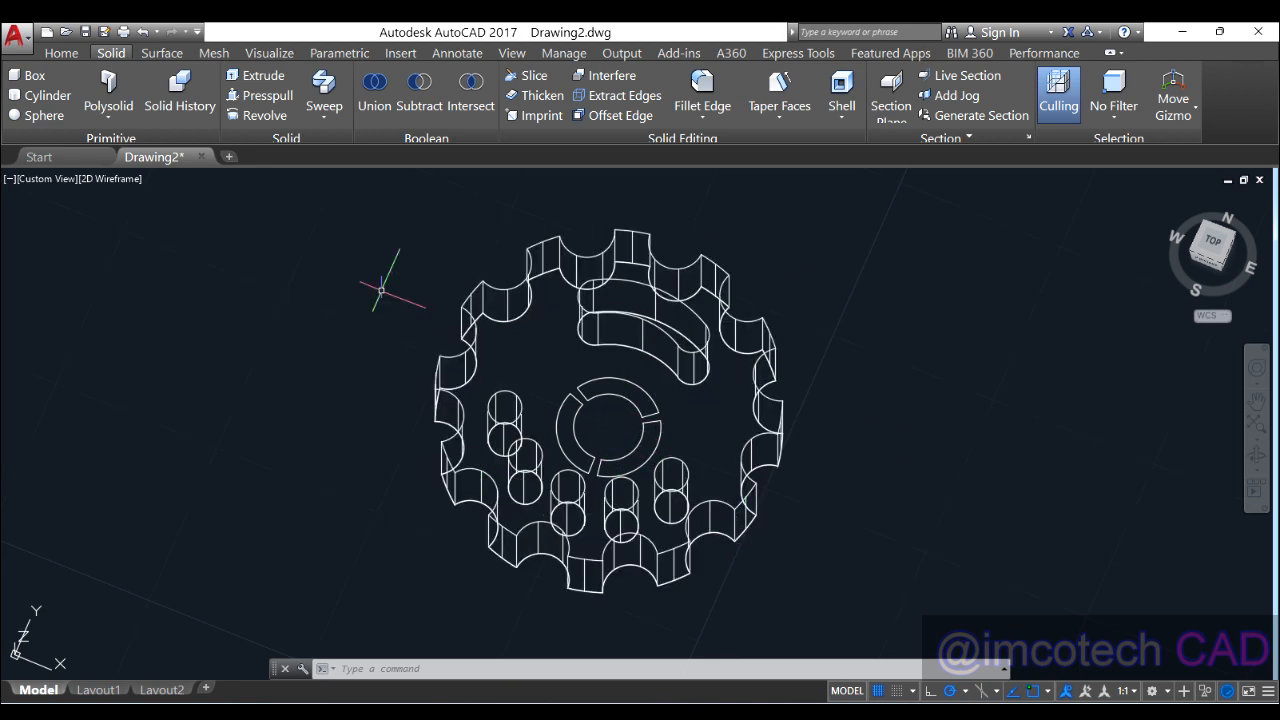
Step: Tilt the wireframe gear down to a lower, side-on view of its rim and holes
{"action": "middle_click_drag", "start_coordinate": [700, 458], "coordinate": [640, 442], "text": "shift"}
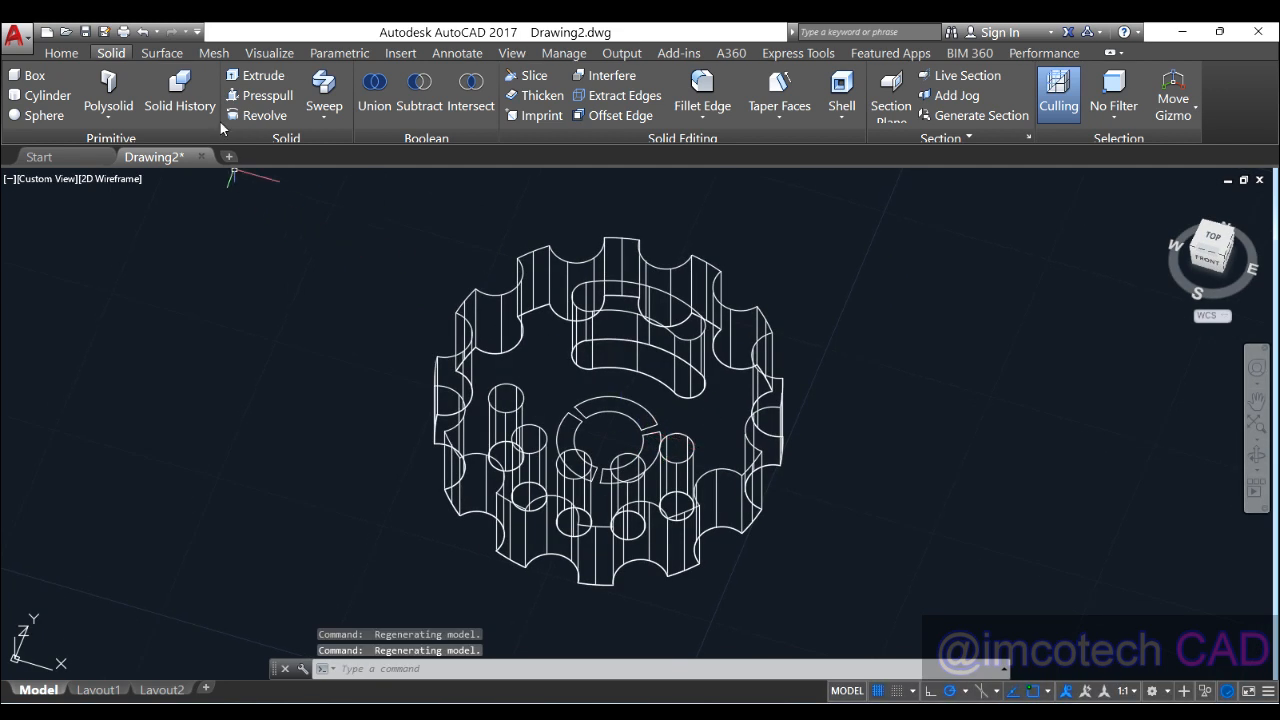
Step: Press-pull the inner circular hub areas upward into raised solids
{"action": "left_click", "coordinate": [273, 97]}
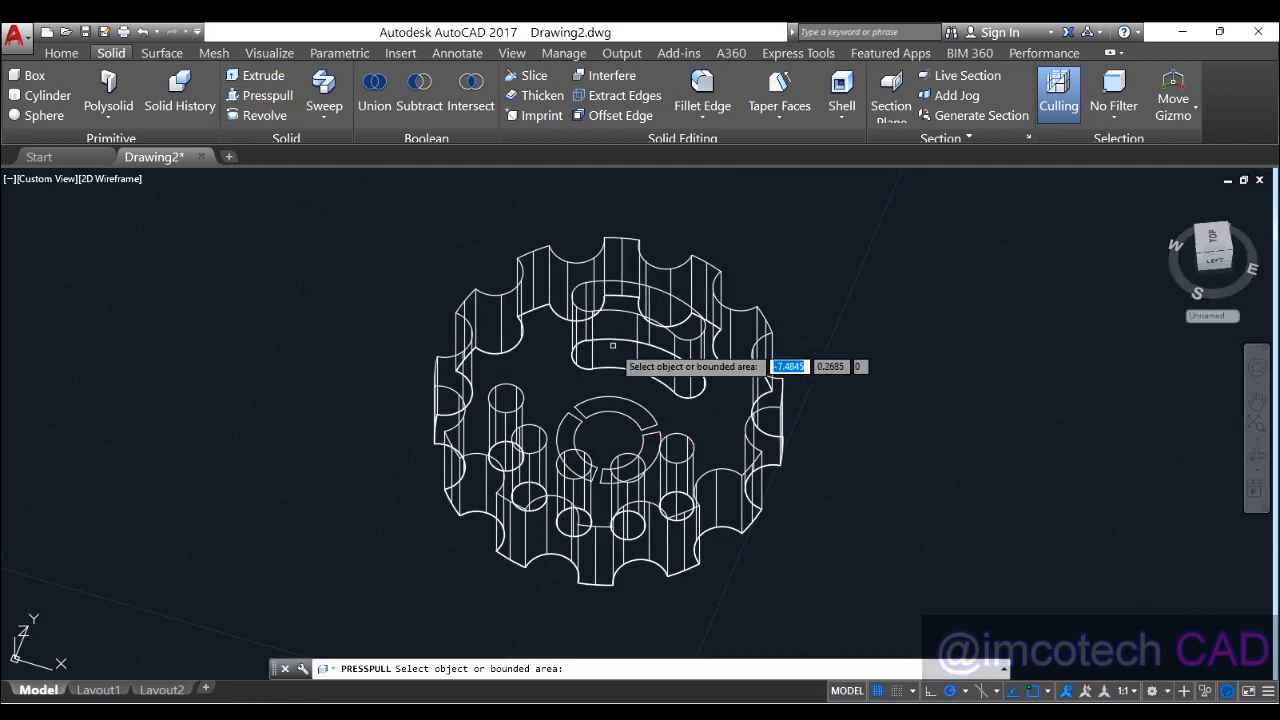
{"action": "left_click", "coordinate": [610, 410]}
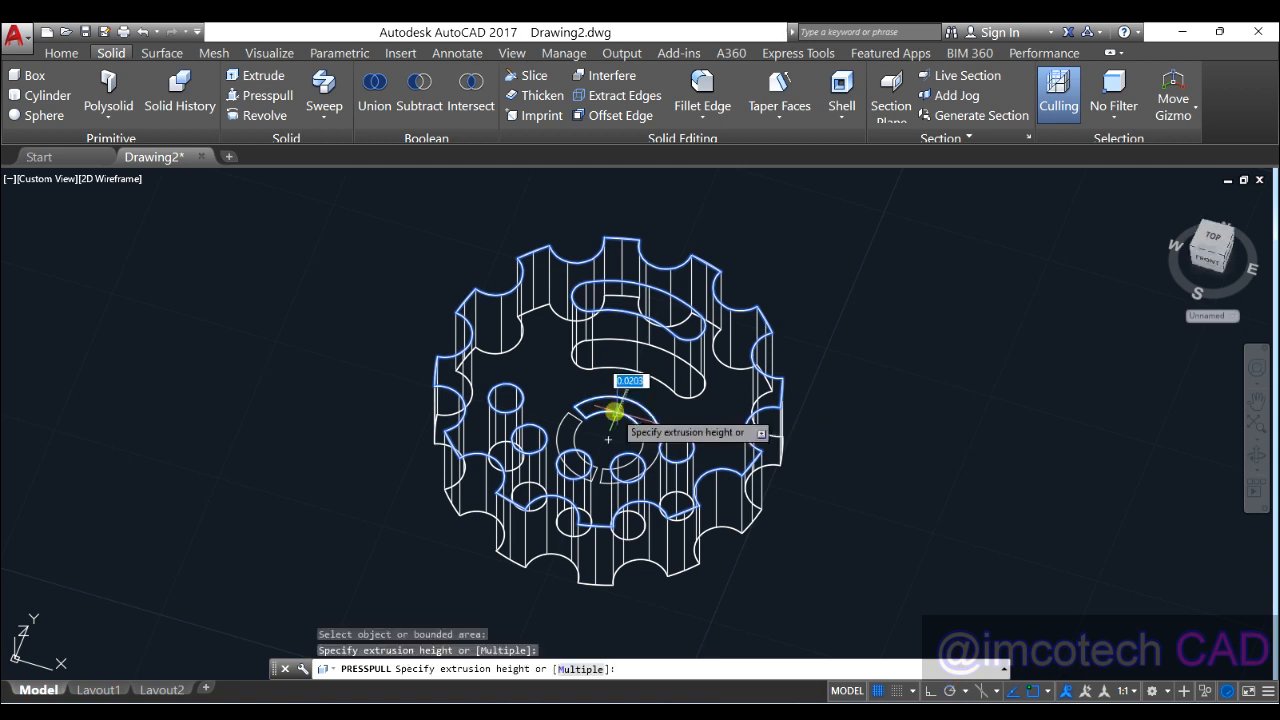
{"action": "left_click", "coordinate": [665, 222]}
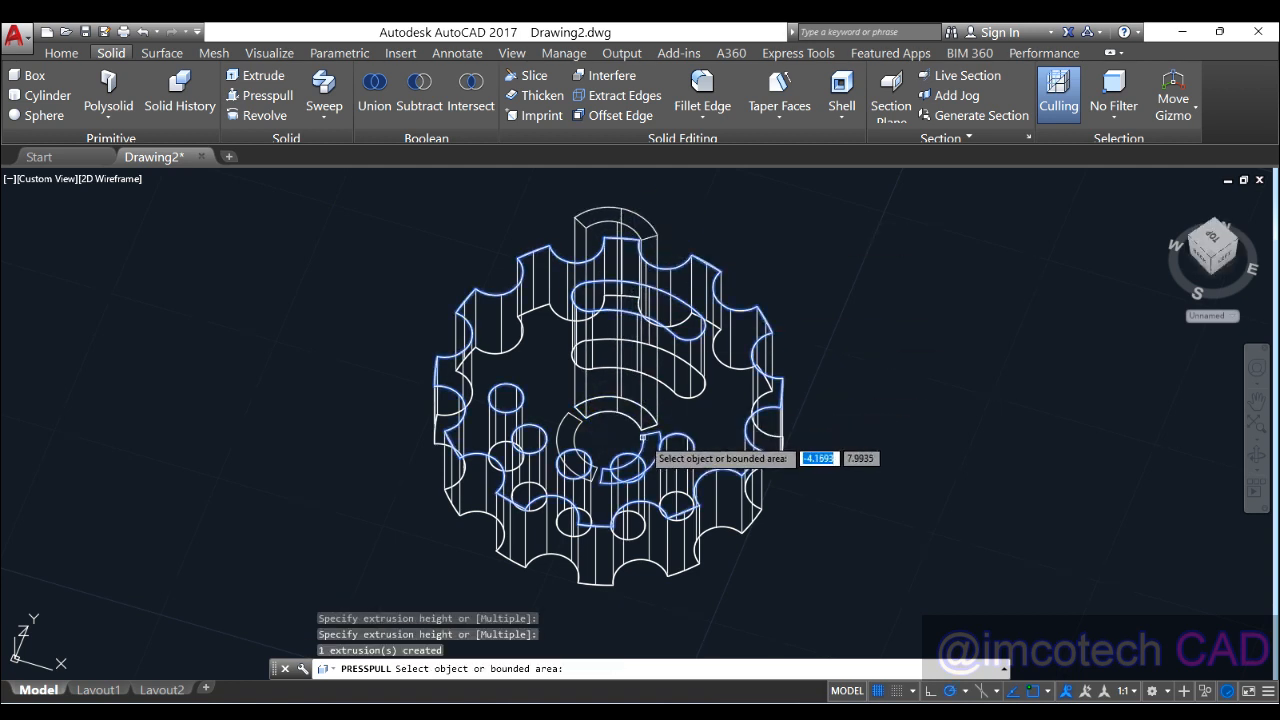
{"action": "left_click", "coordinate": [650, 436]}
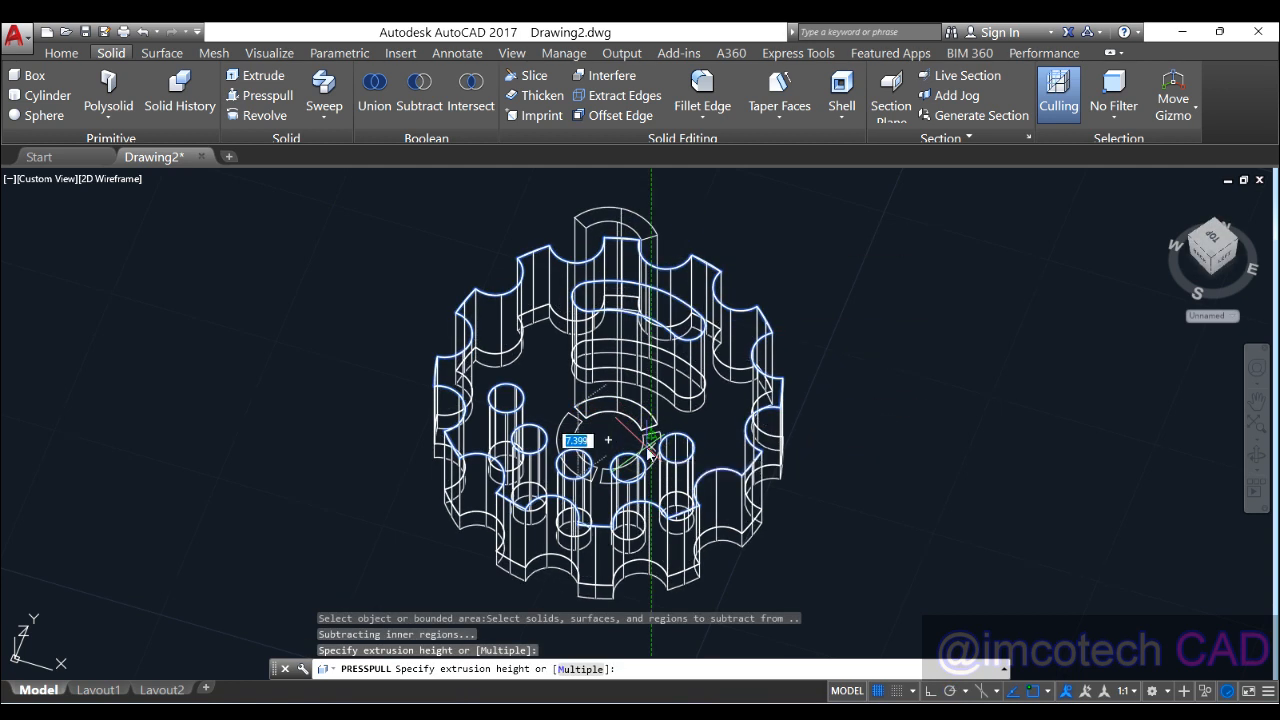
{"action": "left_click", "coordinate": [640, 442]}
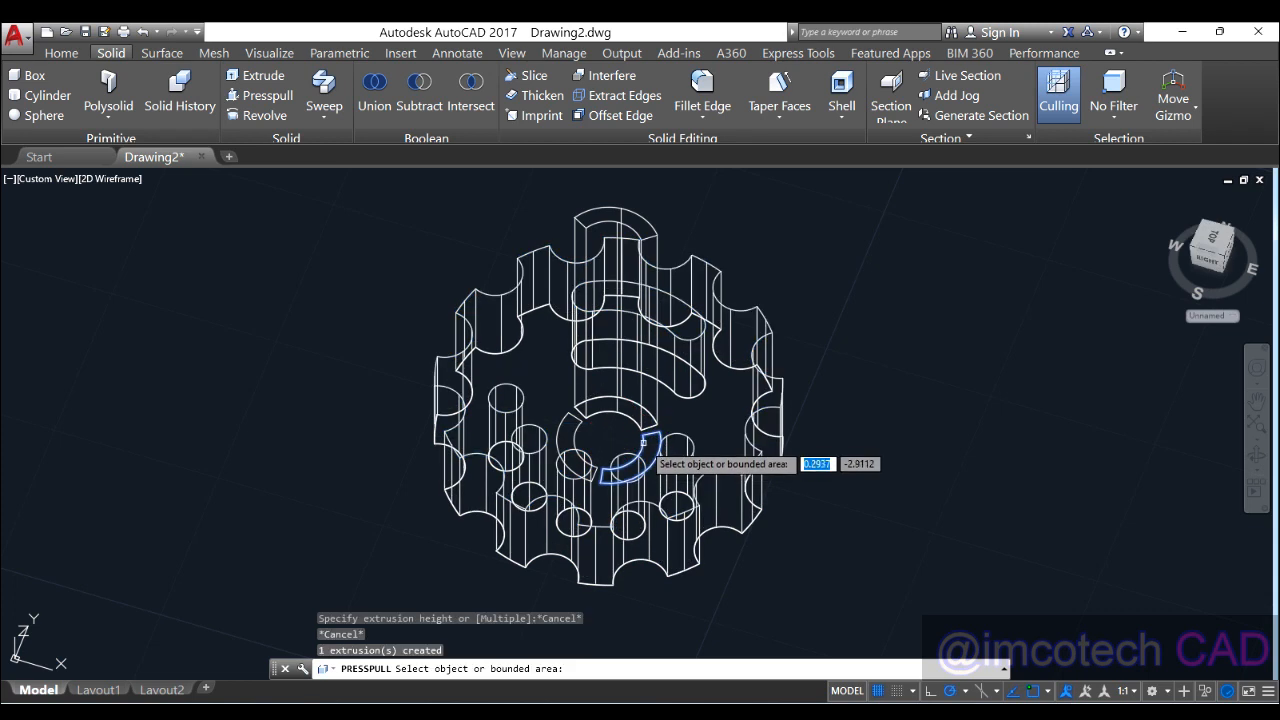
{"action": "left_click", "coordinate": [643, 440]}
{"action": "left_click", "coordinate": [648, 255]}
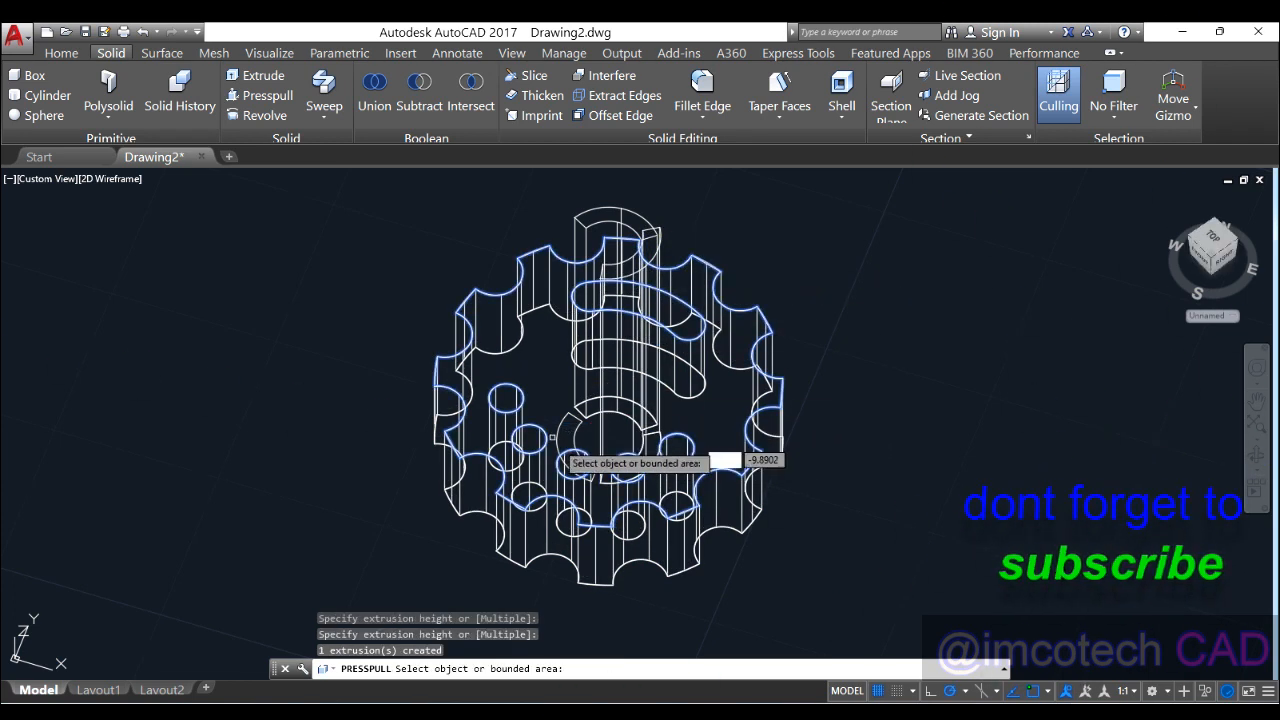
{"action": "key", "text": "Return"}
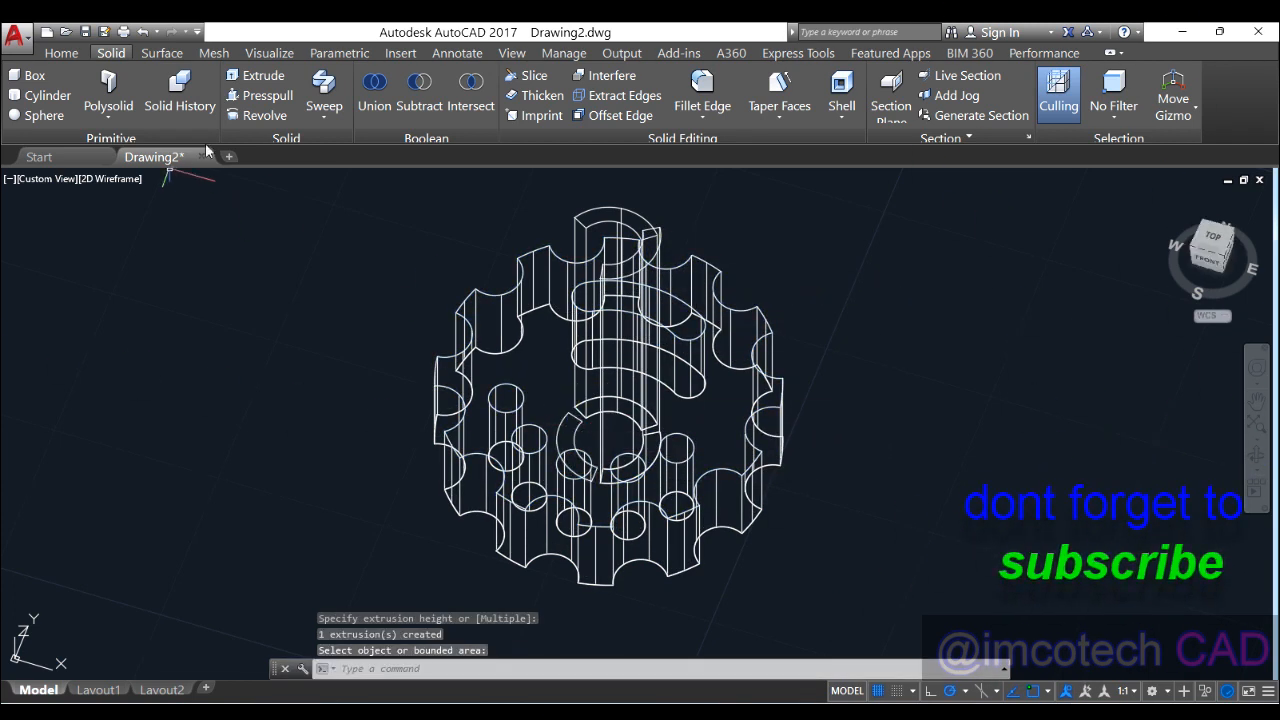
Step: Press-pull the centre area and the small curved area upward into solids
{"action": "left_click", "coordinate": [258, 95]}
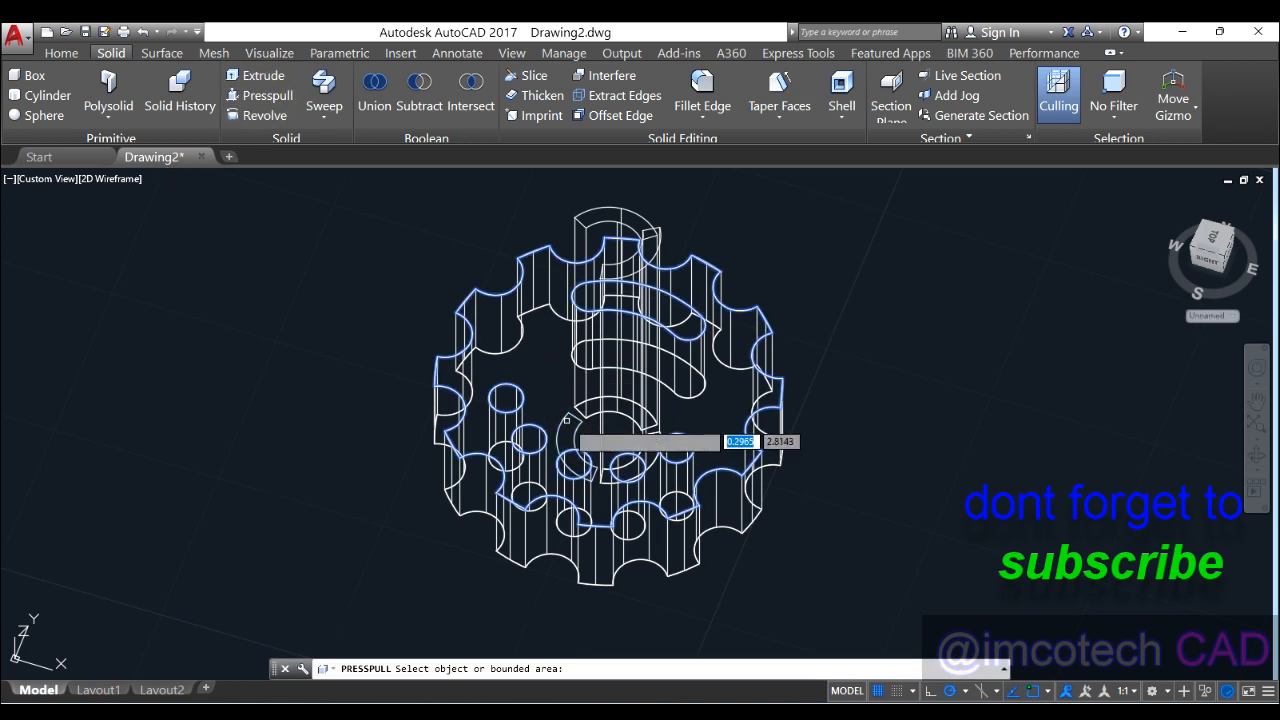
{"action": "left_click", "coordinate": [565, 418]}
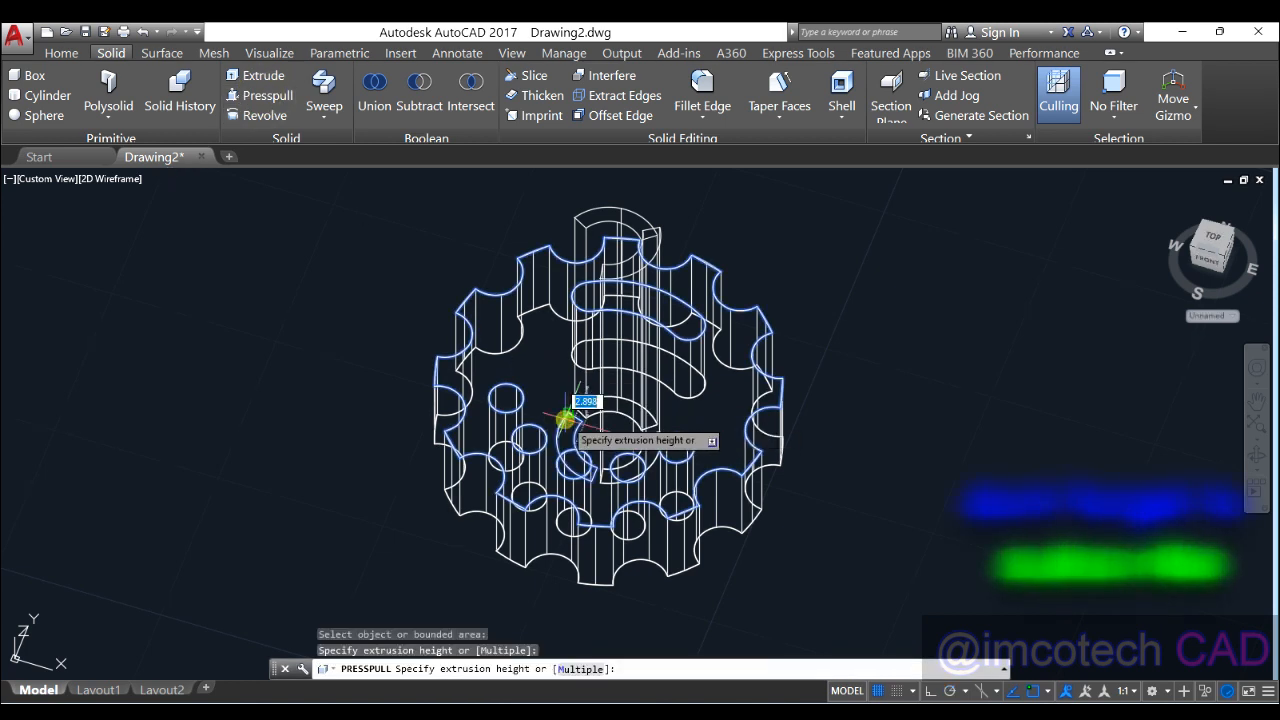
{"action": "left_click", "coordinate": [540, 240]}
{"action": "middle_click_drag", "start_coordinate": [553, 396], "coordinate": [615, 350], "text": "shift"}
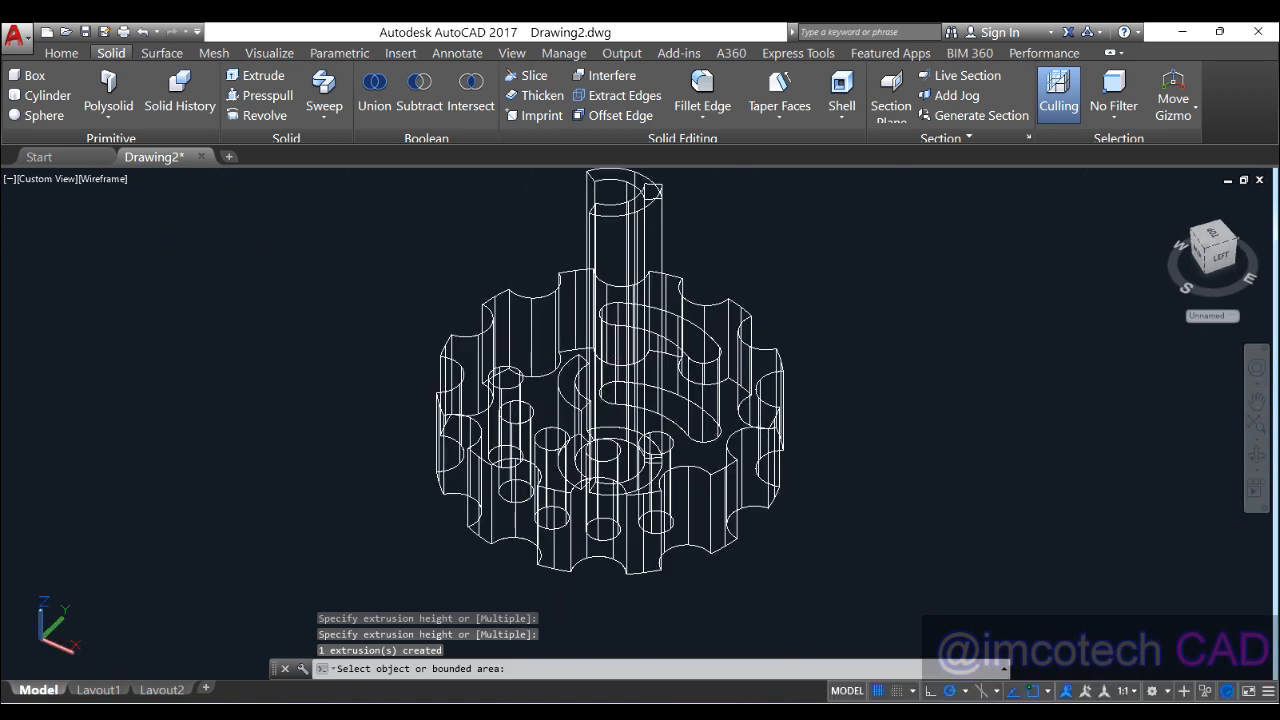
{"action": "left_click", "coordinate": [567, 374]}
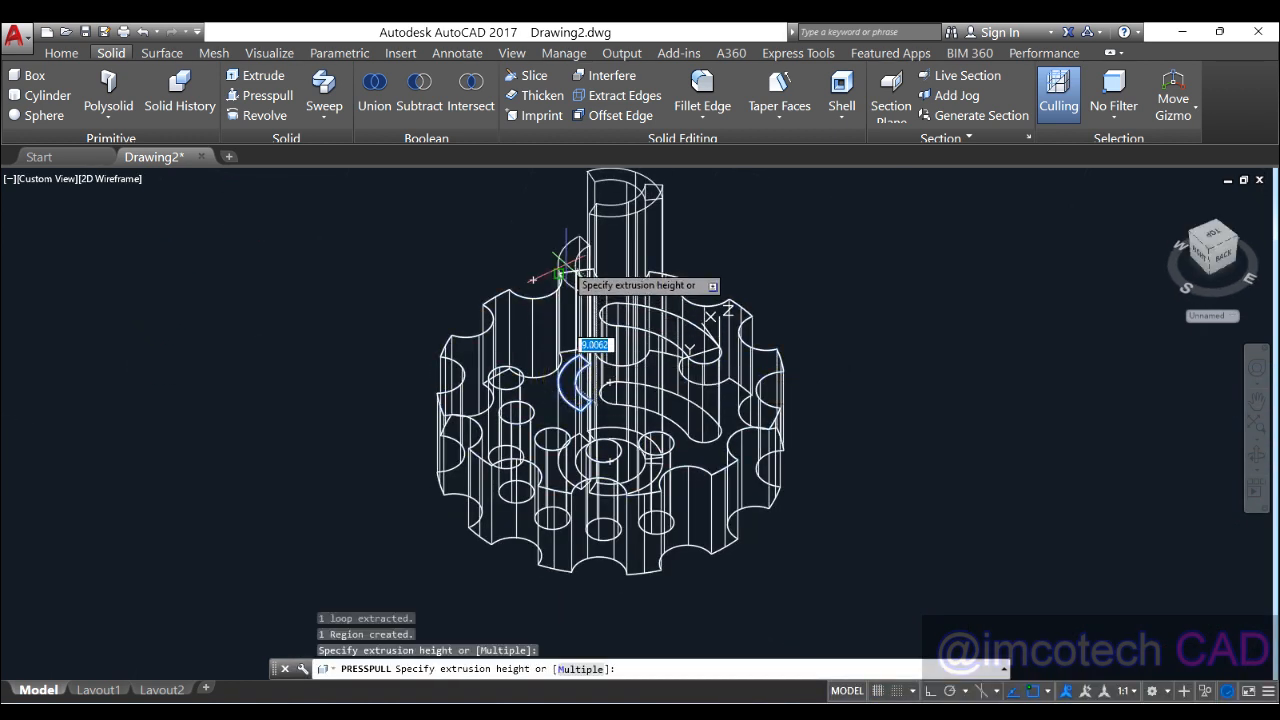
{"action": "left_click", "coordinate": [666, 297]}
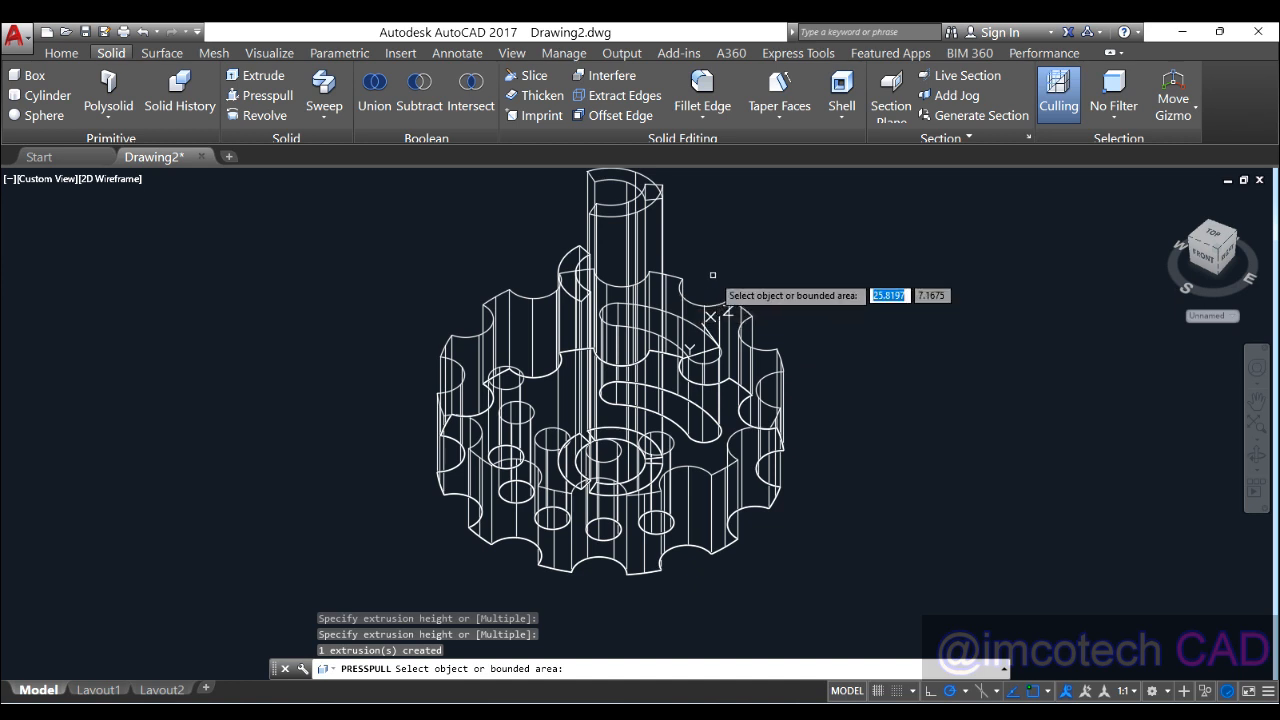
{"action": "key", "text": "Return"}
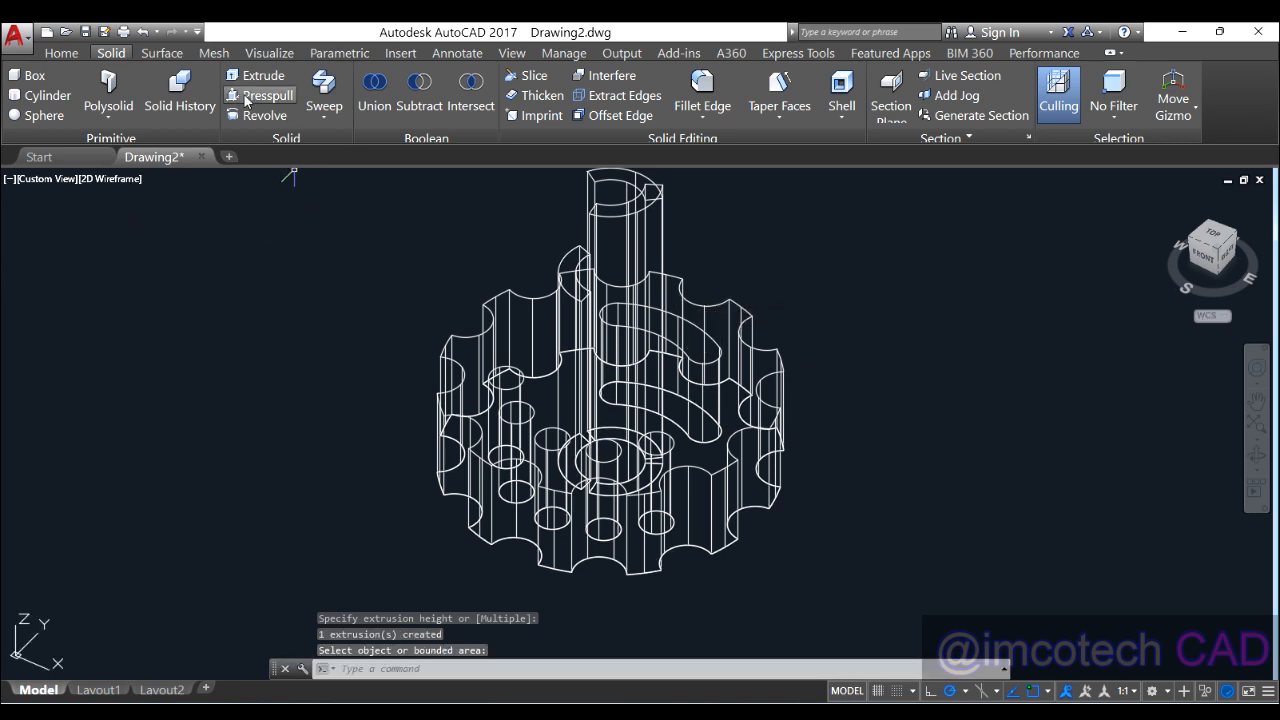
Step: Subtract the slot solid, tall centre cylinder and extruded hub piece from the gear
{"action": "left_click", "coordinate": [419, 88]}
{"action": "left_click", "coordinate": [516, 318]}
{"action": "left_click", "coordinate": [492, 330]}
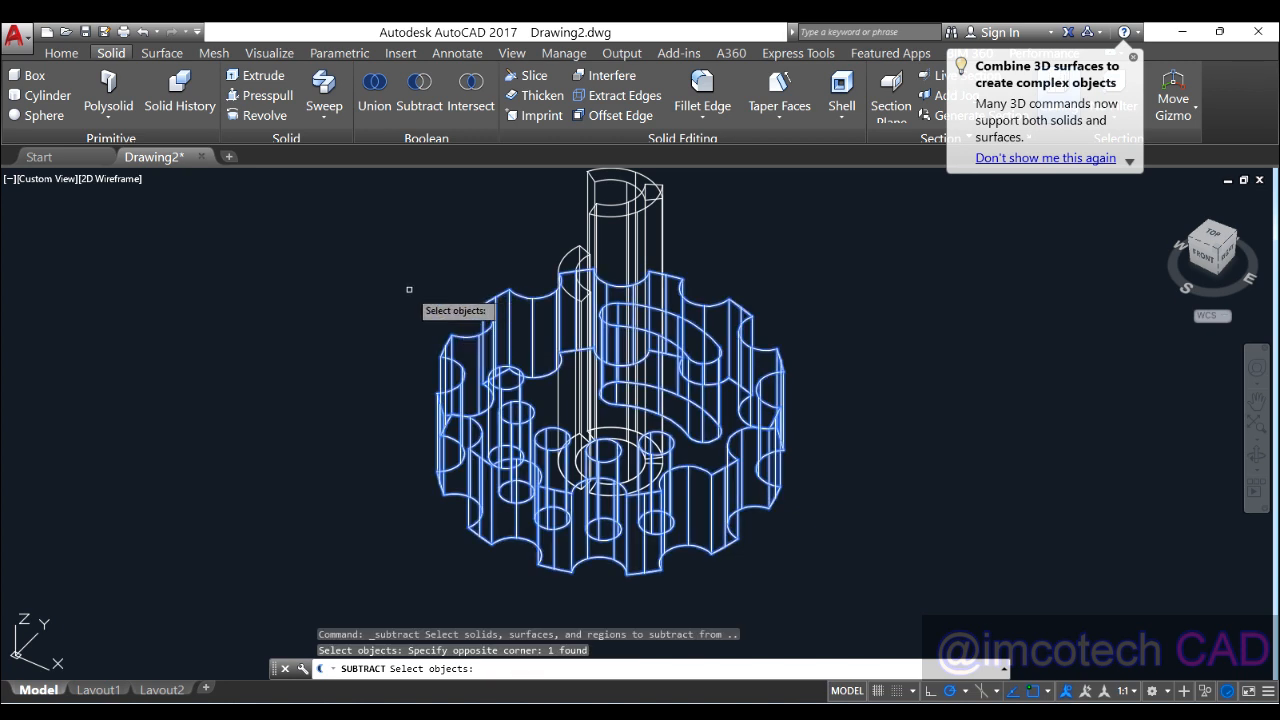
{"action": "key", "text": "Return"}
{"action": "left_click", "coordinate": [575, 284]}
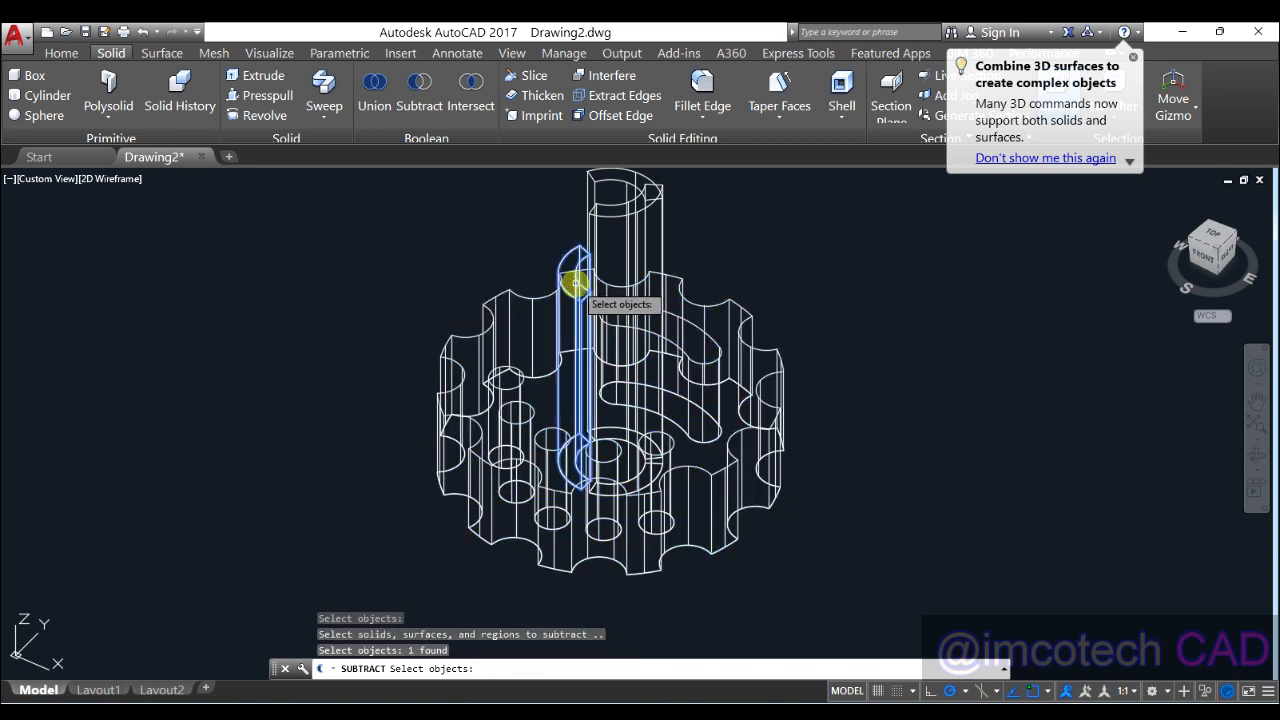
{"action": "left_click", "coordinate": [612, 205]}
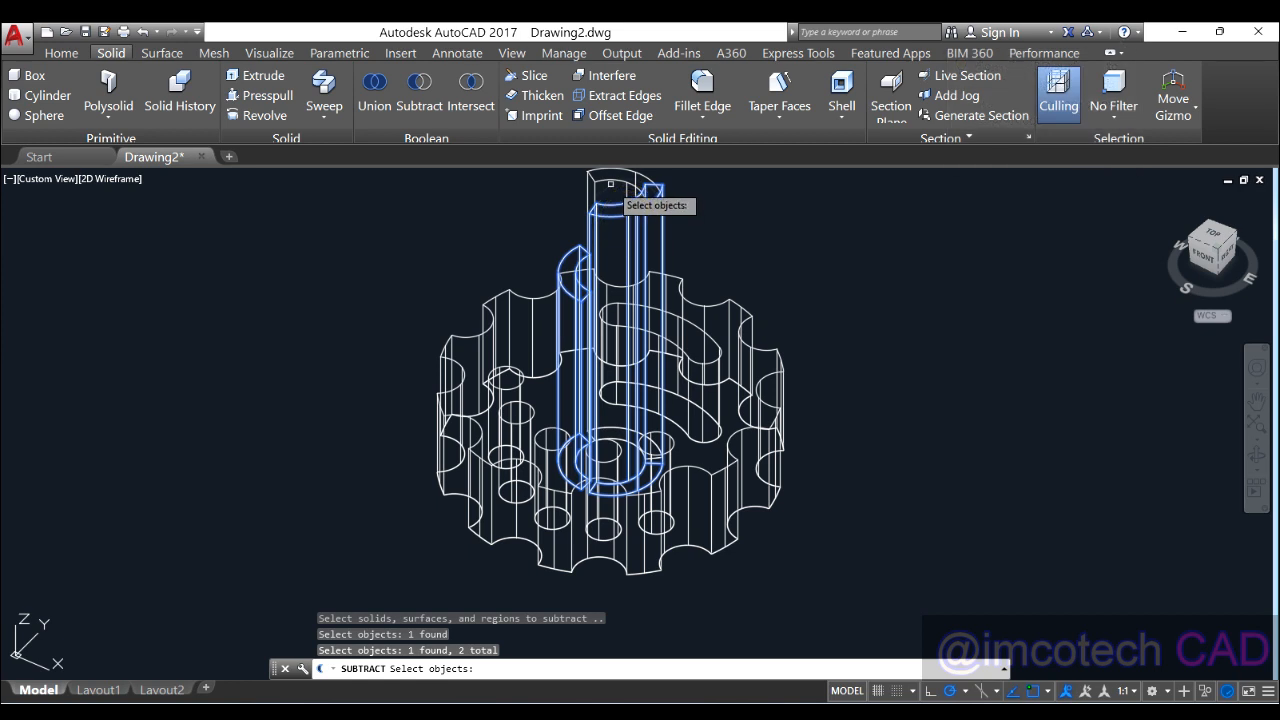
{"action": "left_click", "coordinate": [610, 187]}
{"action": "key", "text": "Return"}
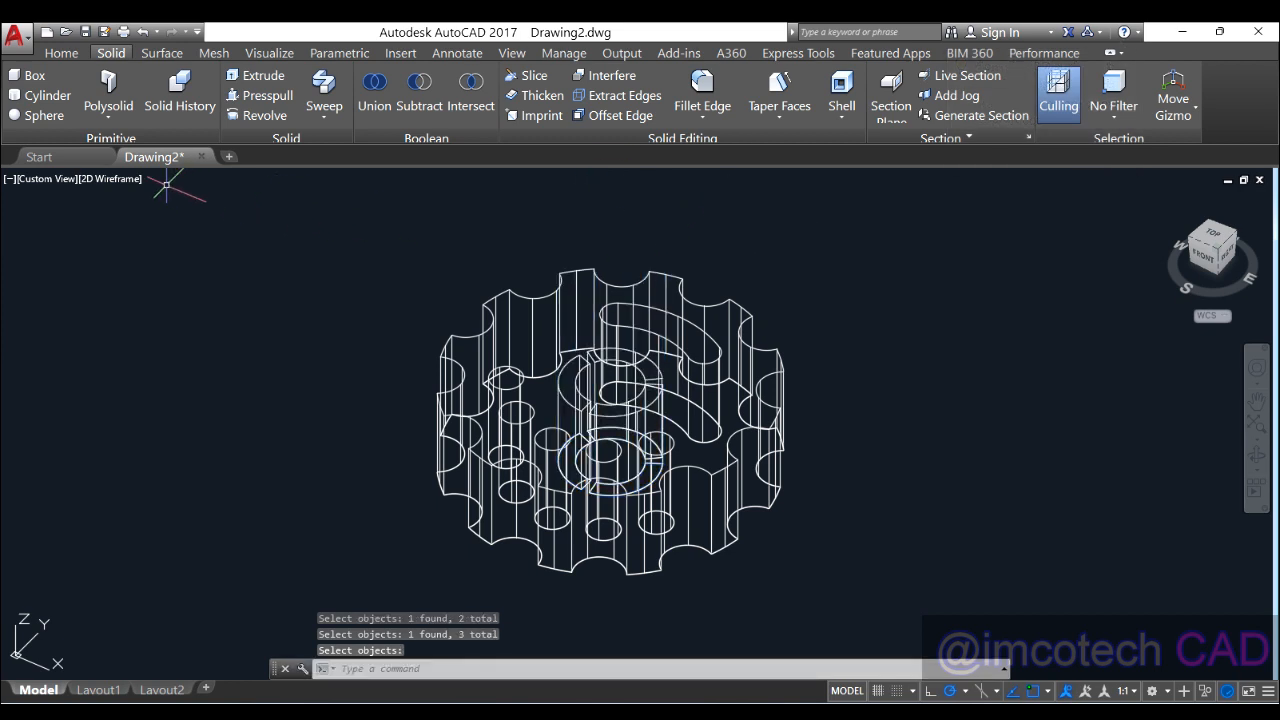
{"action": "left_click", "coordinate": [118, 179]}
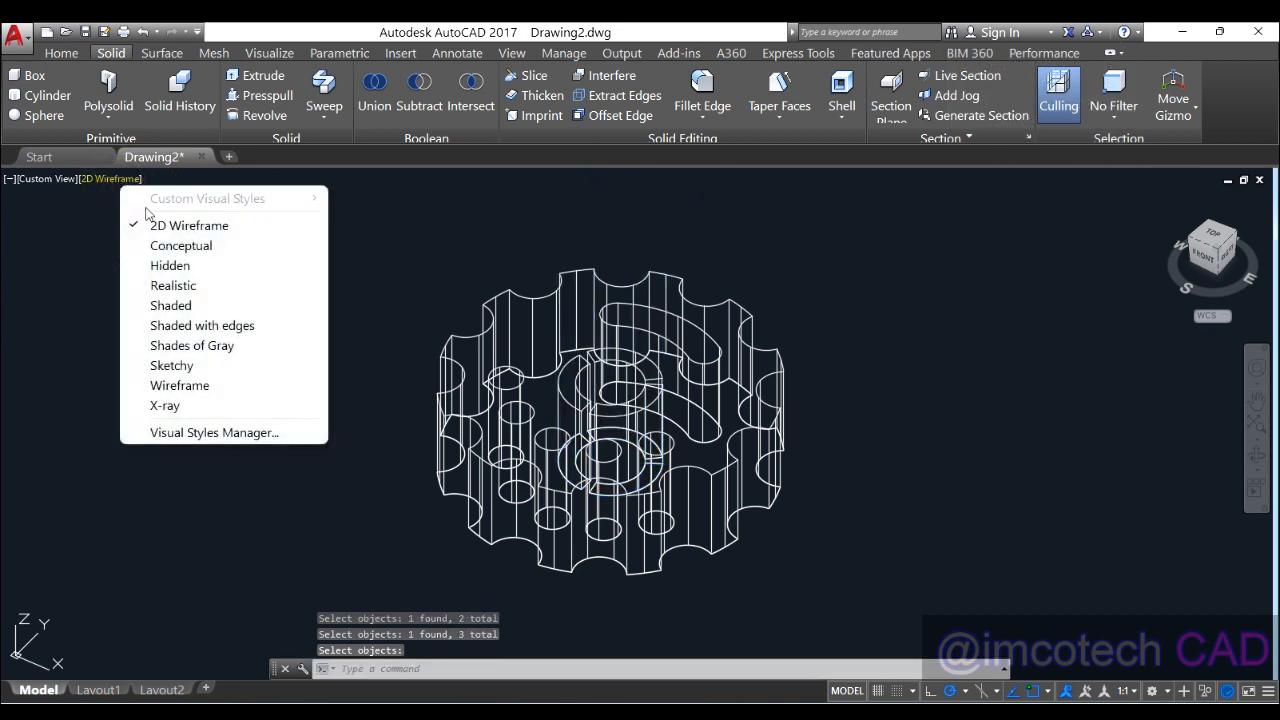
Step: Shade the gear and orbit it to inspect the underside
{"action": "left_click", "coordinate": [188, 305]}
{"action": "mouse_move", "coordinate": [695, 427]}
{"action": "middle_mouse_down", "text": "shift"}
{"action": "mouse_move", "coordinate": [786, 483]}
{"action": "mouse_move", "coordinate": [743, 306]}
{"action": "mouse_move", "coordinate": [762, 264]}
{"action": "mouse_move", "coordinate": [803, 509]}
{"action": "middle_mouse_up", "text": "shift"}
{"action": "scroll", "coordinate": [680, 524], "scroll_direction": "down", "scroll_amount": 5}
{"action": "scroll", "coordinate": [675, 521], "scroll_direction": "up", "scroll_amount": 6}
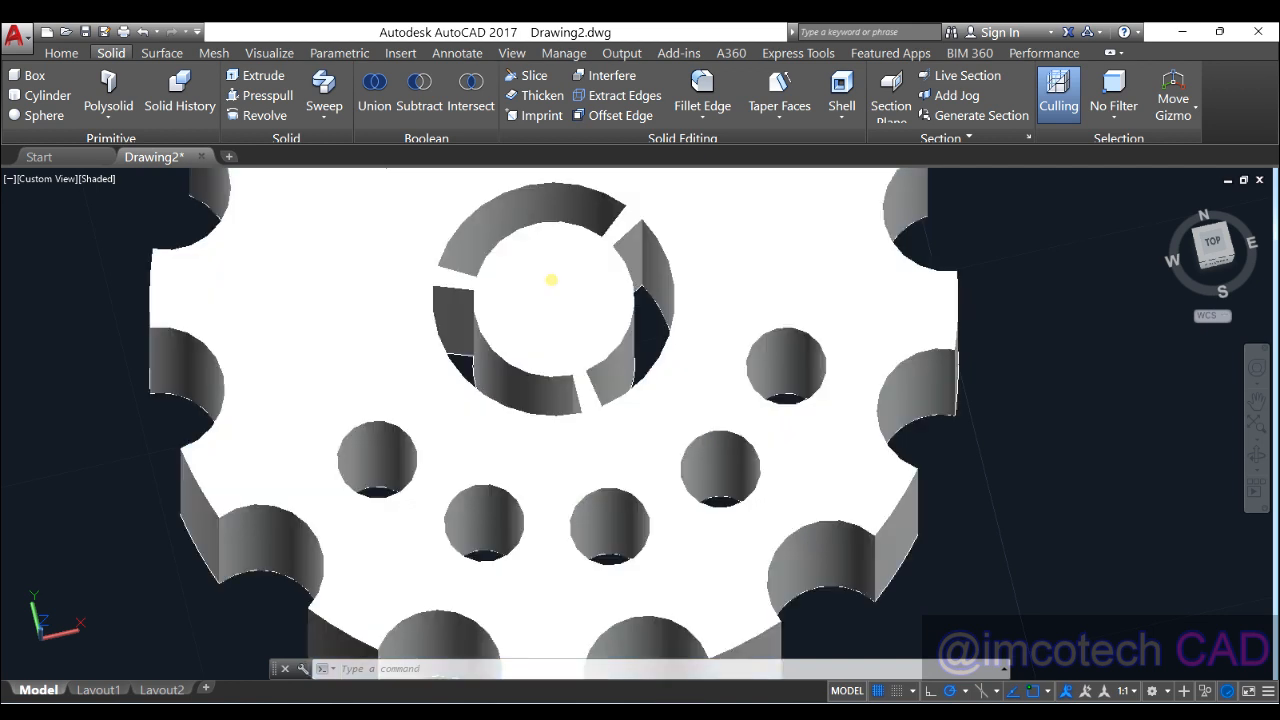
{"action": "left_click", "coordinate": [553, 280]}
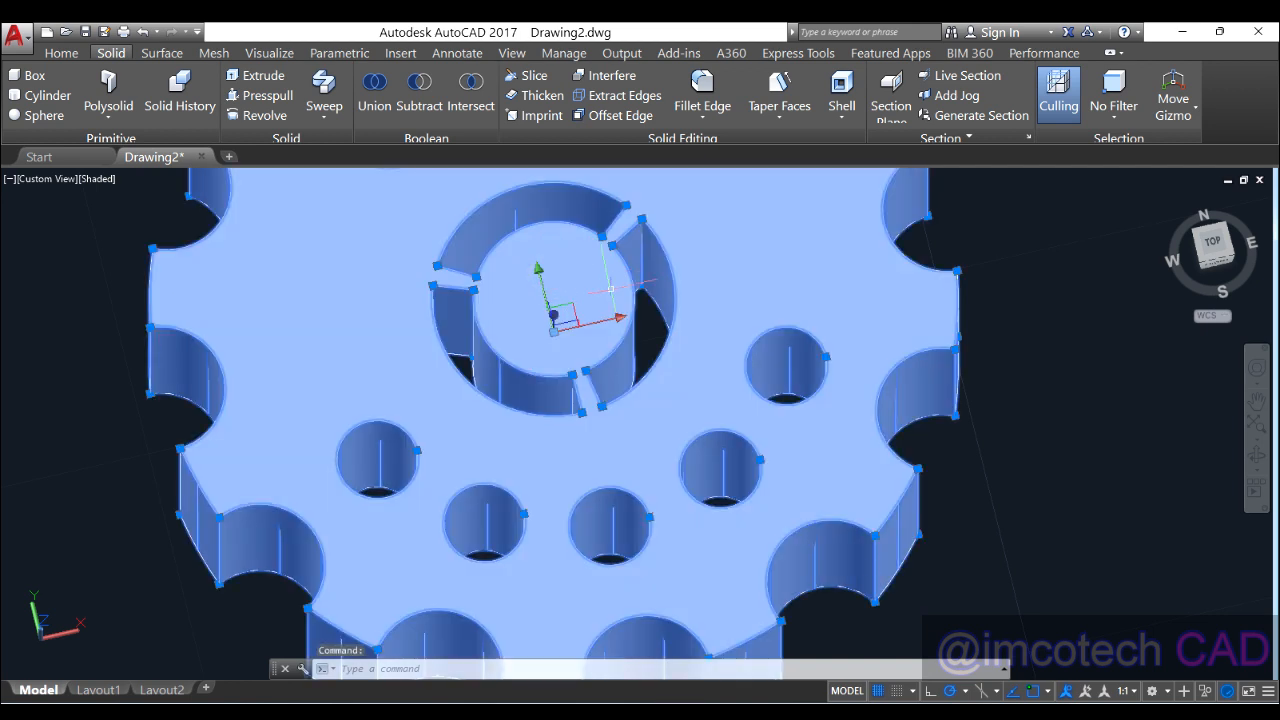
{"action": "left_click", "coordinate": [96, 179]}
{"action": "left_click", "coordinate": [54, 183]}
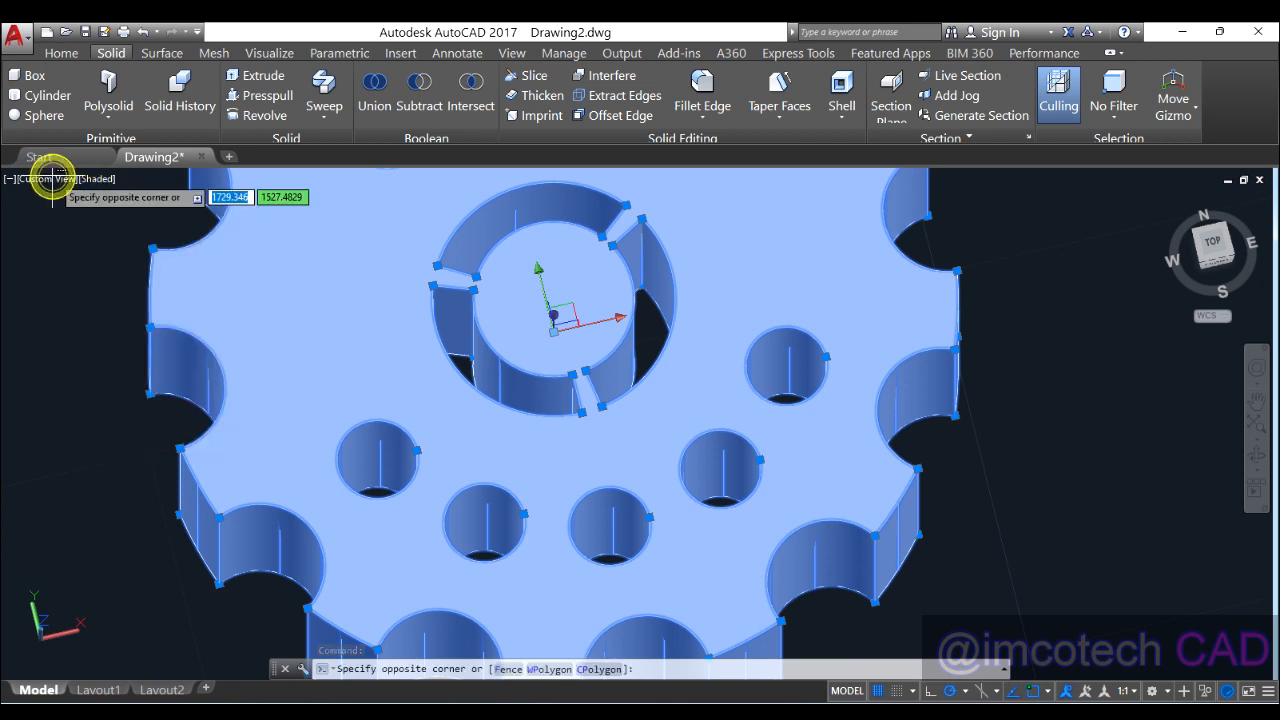
Step: Switch to the Front preset view, then to the Top view
{"action": "left_click", "coordinate": [45, 180]}
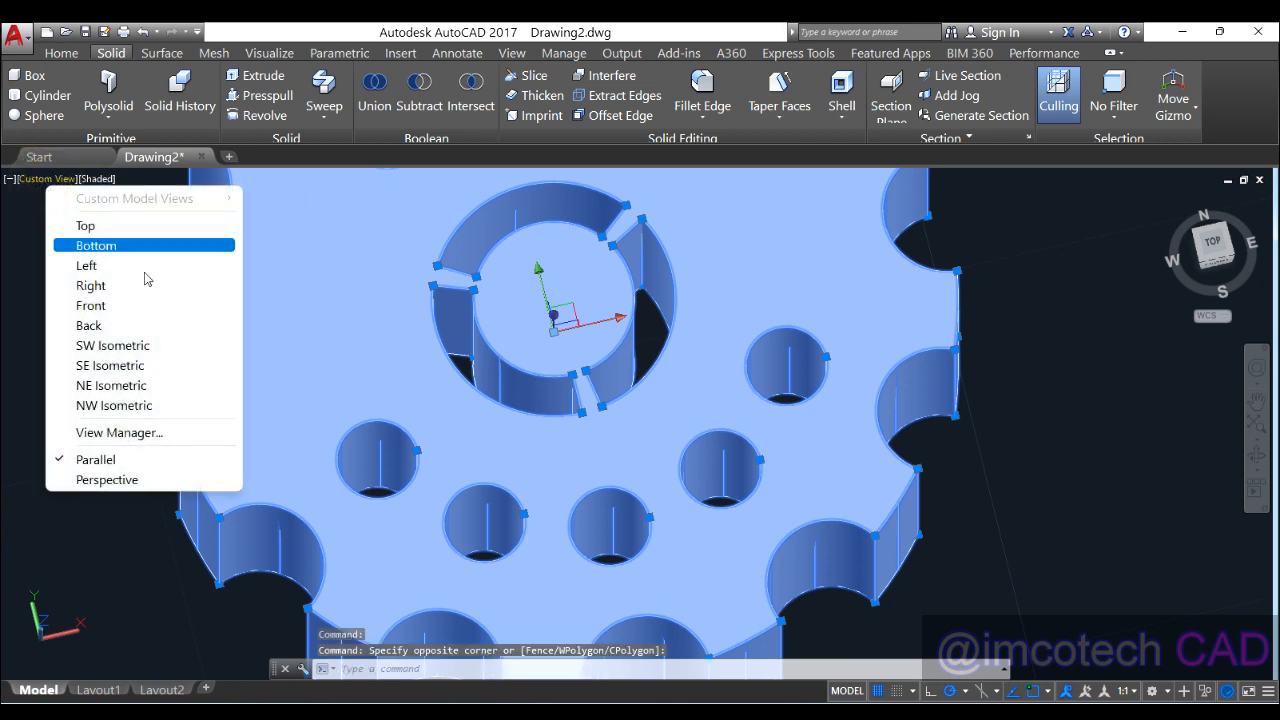
{"action": "left_click", "coordinate": [138, 311]}
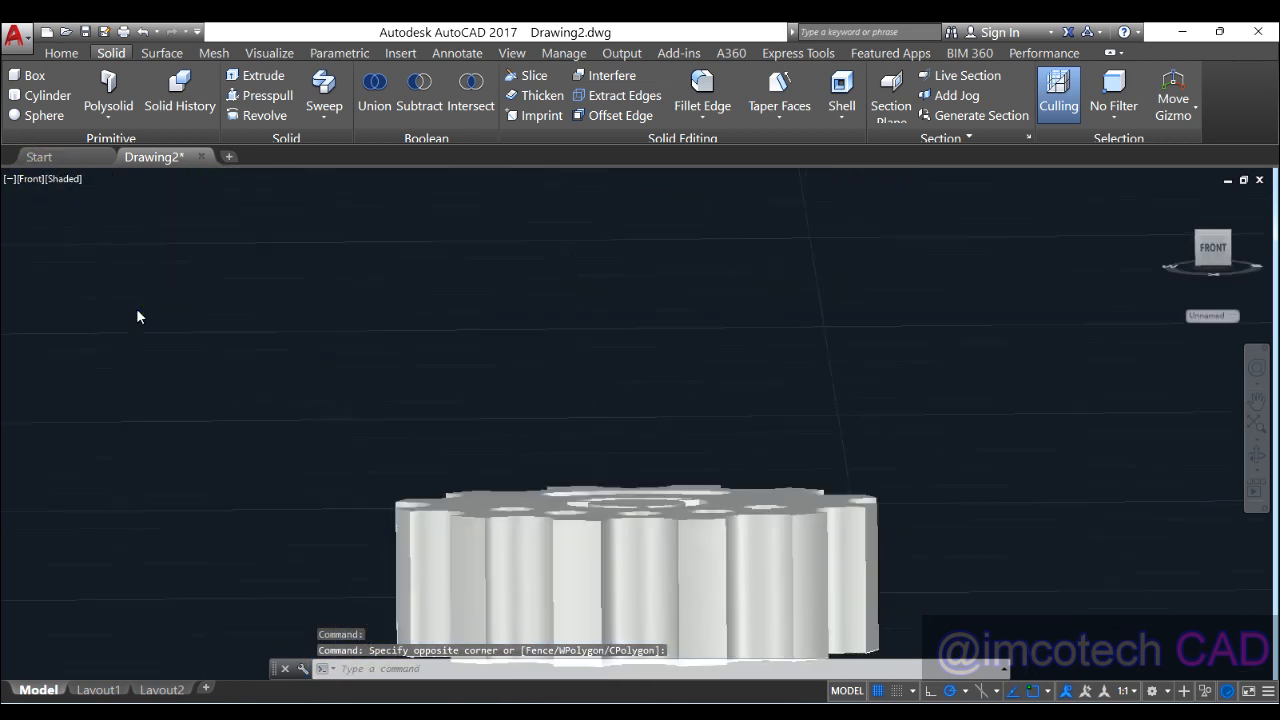
{"action": "left_click", "coordinate": [35, 180]}
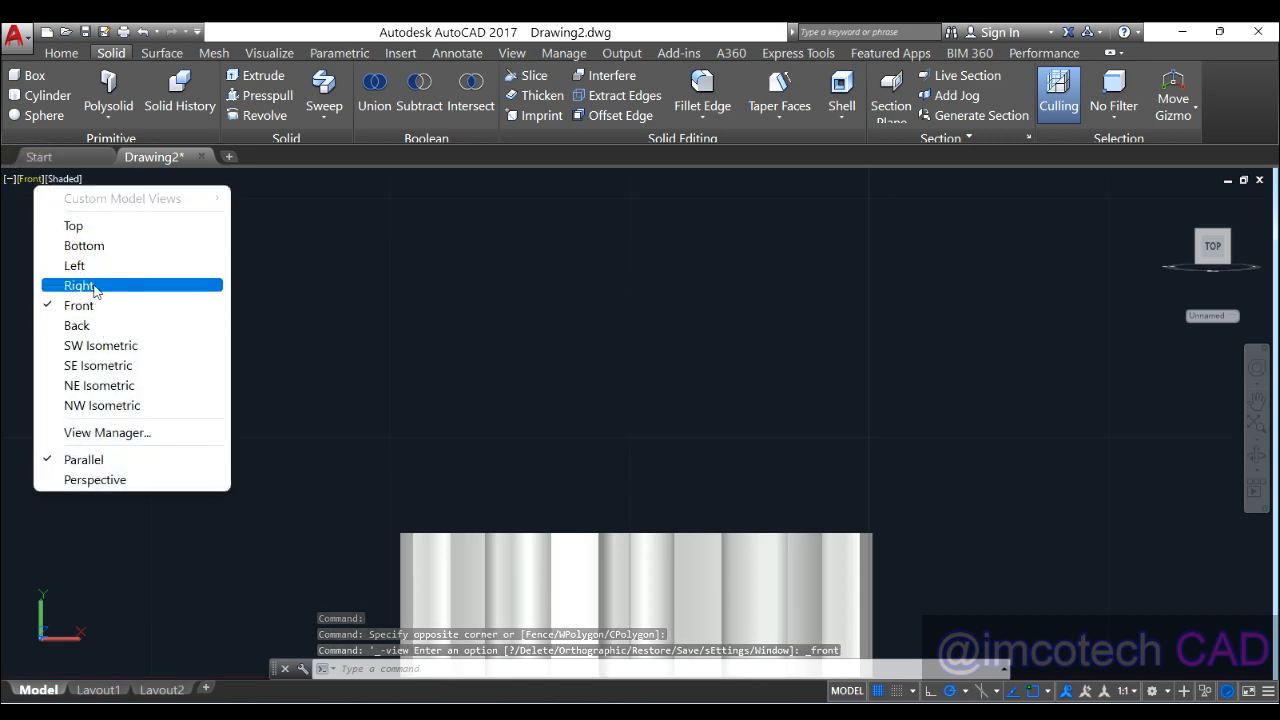
{"action": "left_click", "coordinate": [99, 228]}
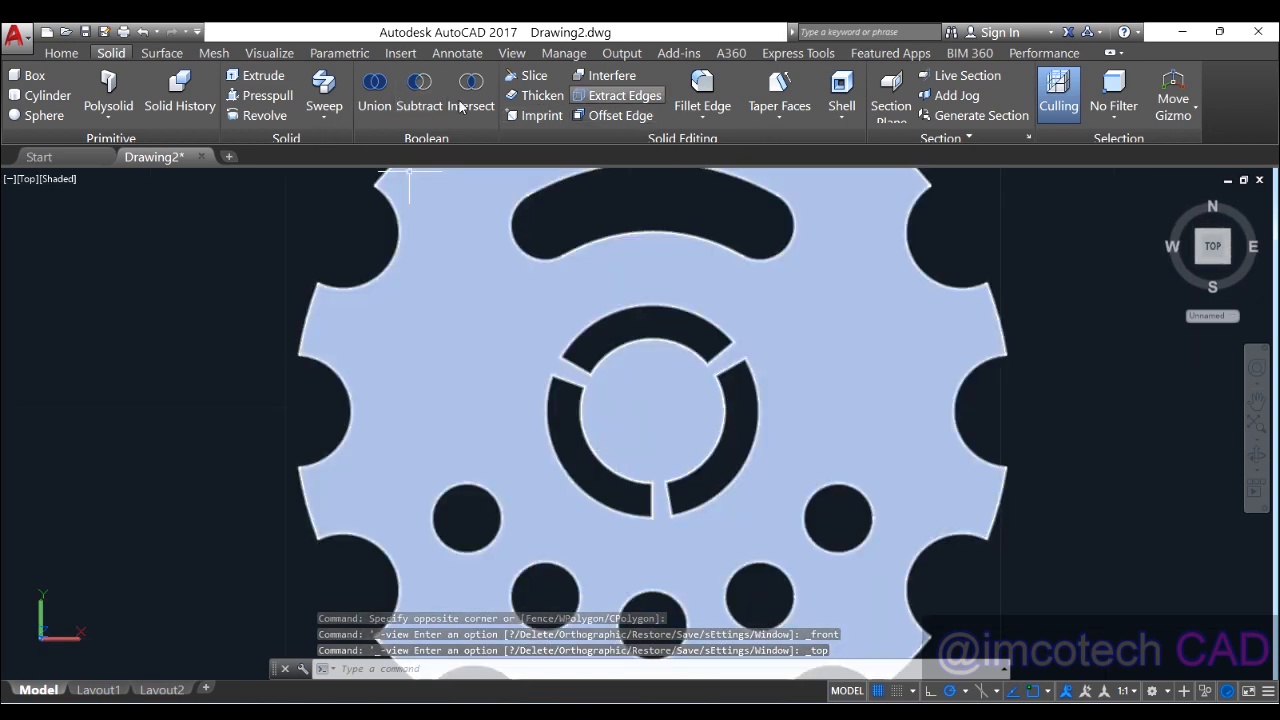
Step: Set the visual style to 2D Wireframe
{"action": "left_click", "coordinate": [61, 53]}
{"action": "left_click", "coordinate": [57, 173]}
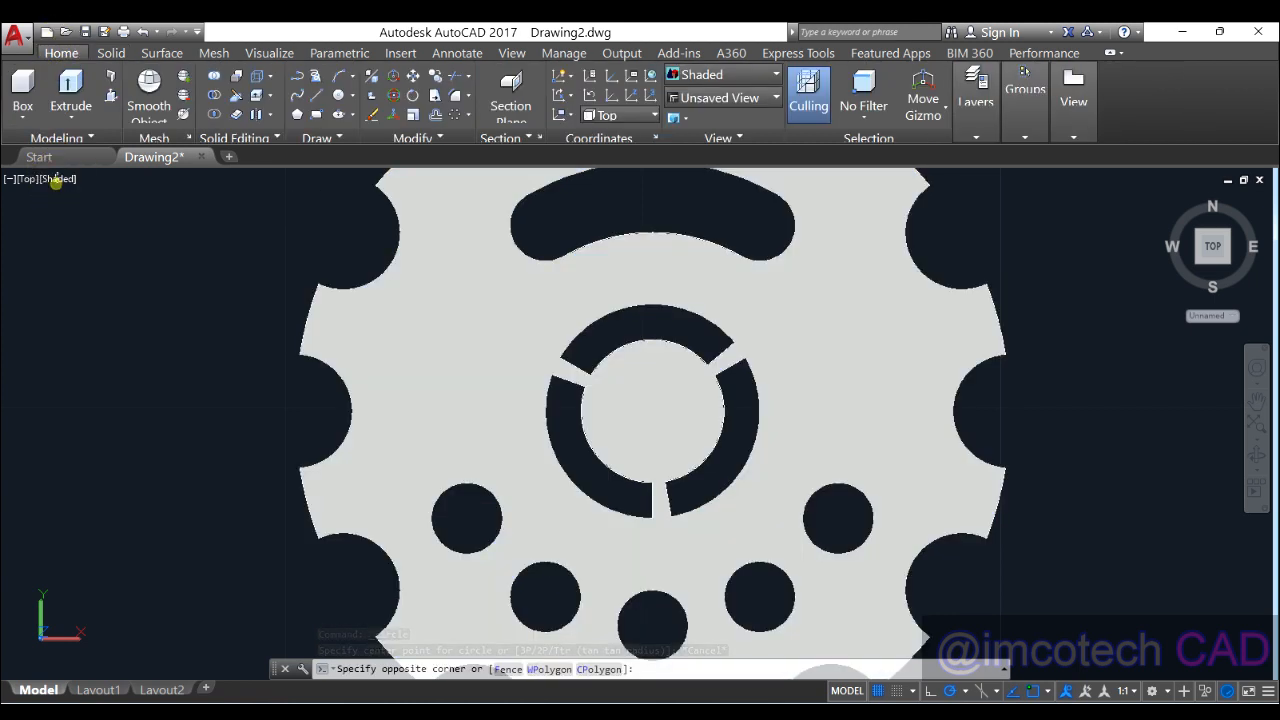
{"action": "left_click", "coordinate": [57, 183]}
{"action": "left_click", "coordinate": [56, 181]}
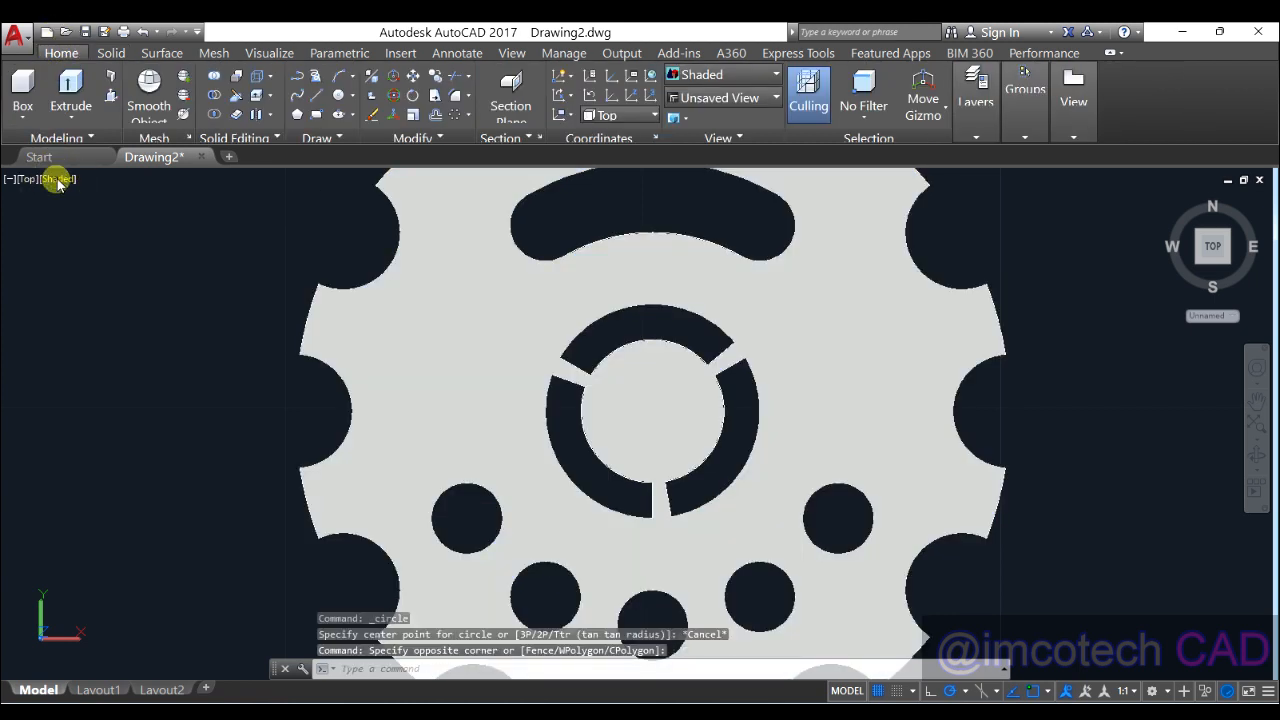
{"action": "left_click", "coordinate": [108, 221]}
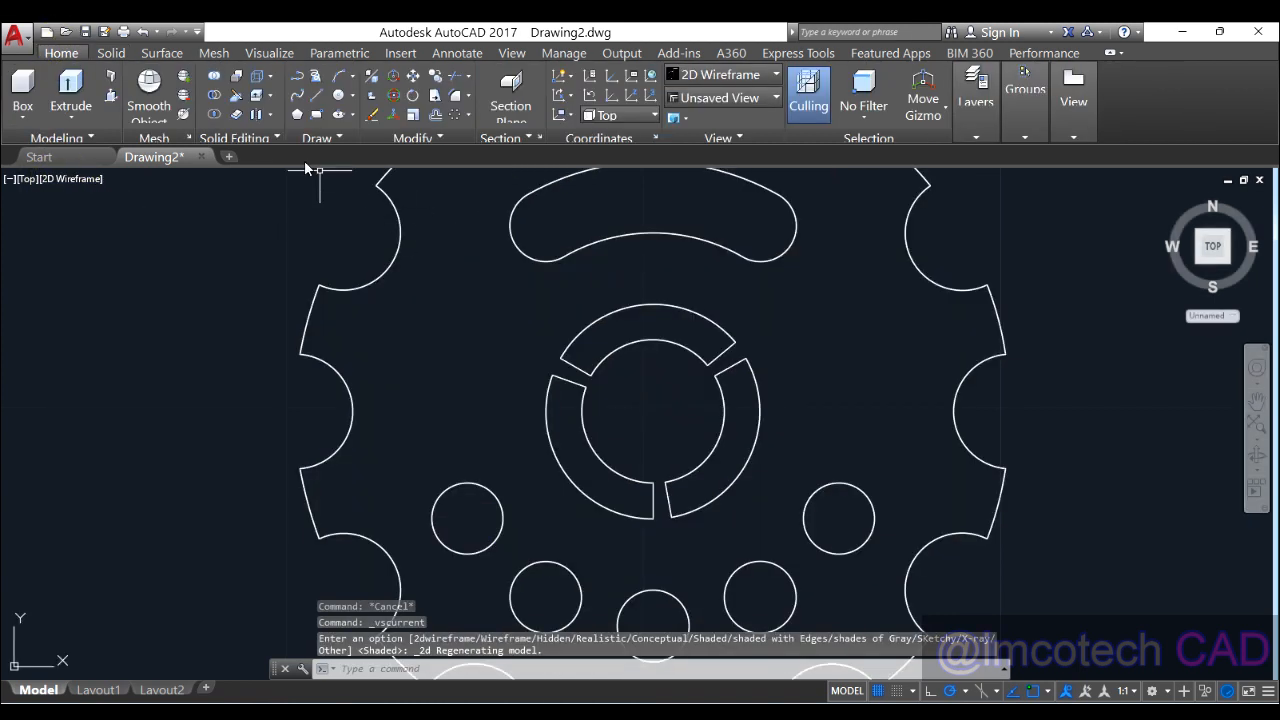
Step: Draw a radius-1 circle centred on the gear's centre point
{"action": "left_click", "coordinate": [337, 96]}
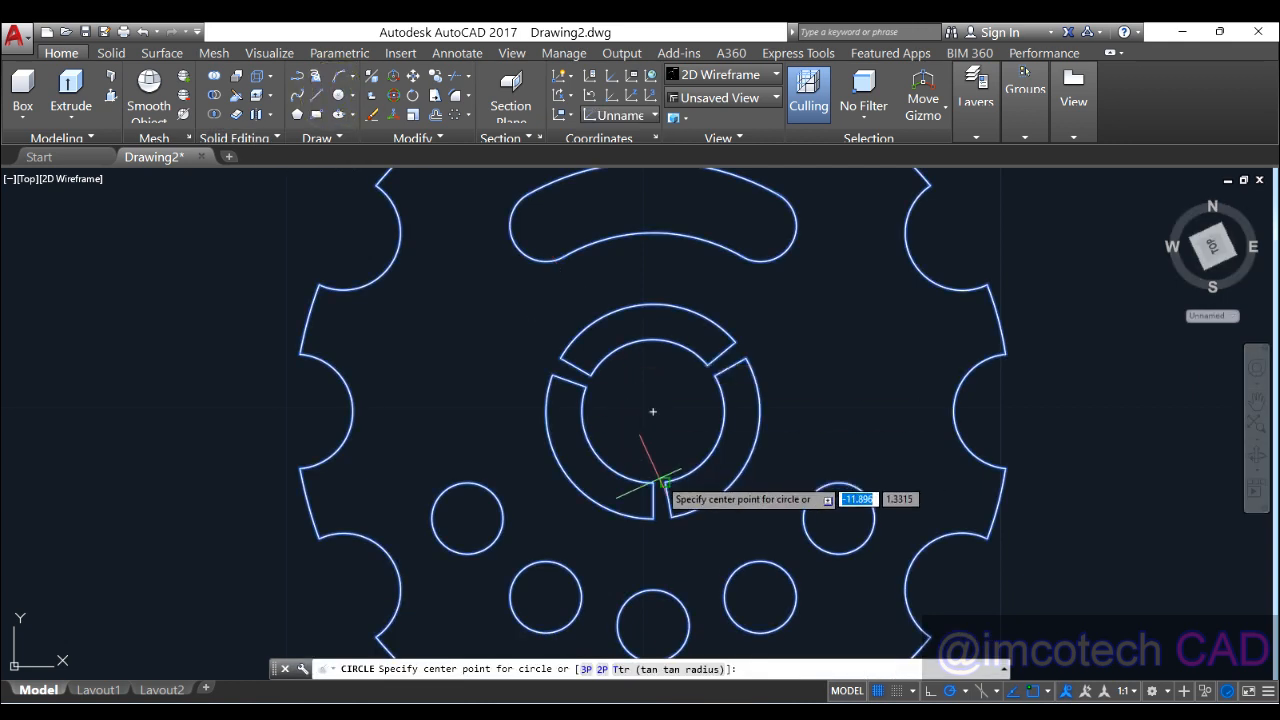
{"action": "left_click", "coordinate": [652, 410]}
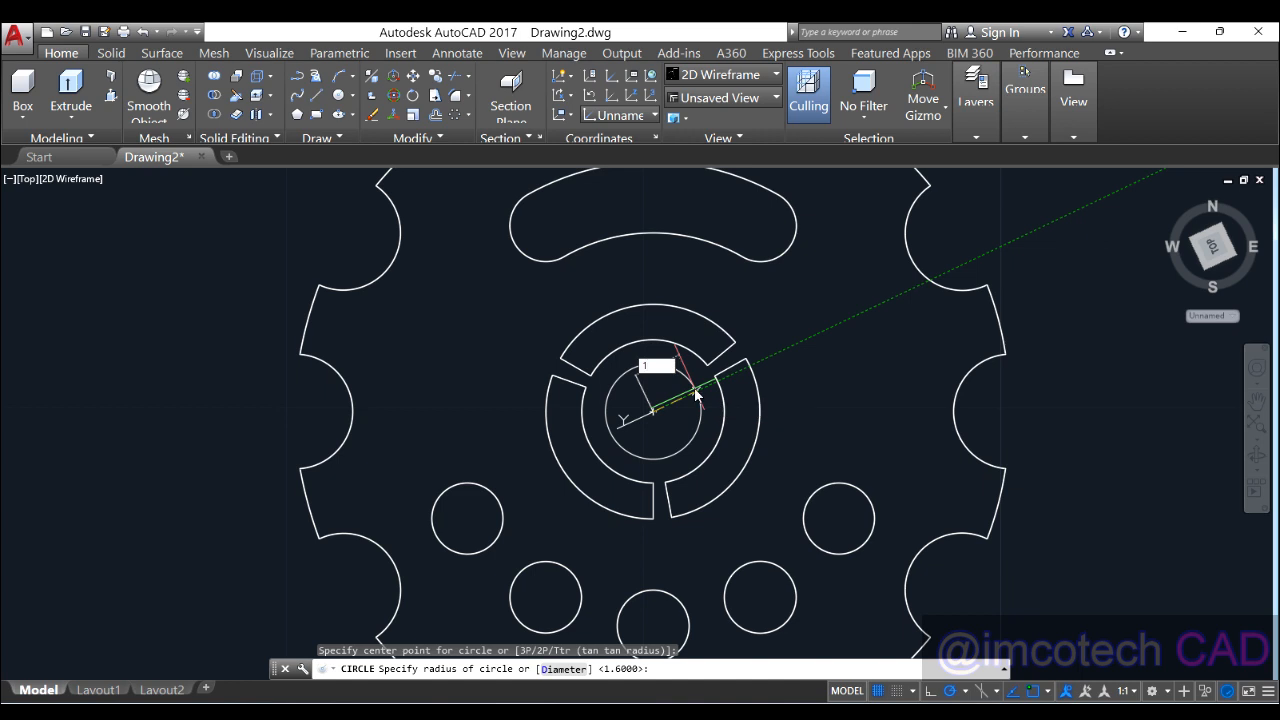
{"action": "type", "text": "1"}
{"action": "key", "text": "Return"}
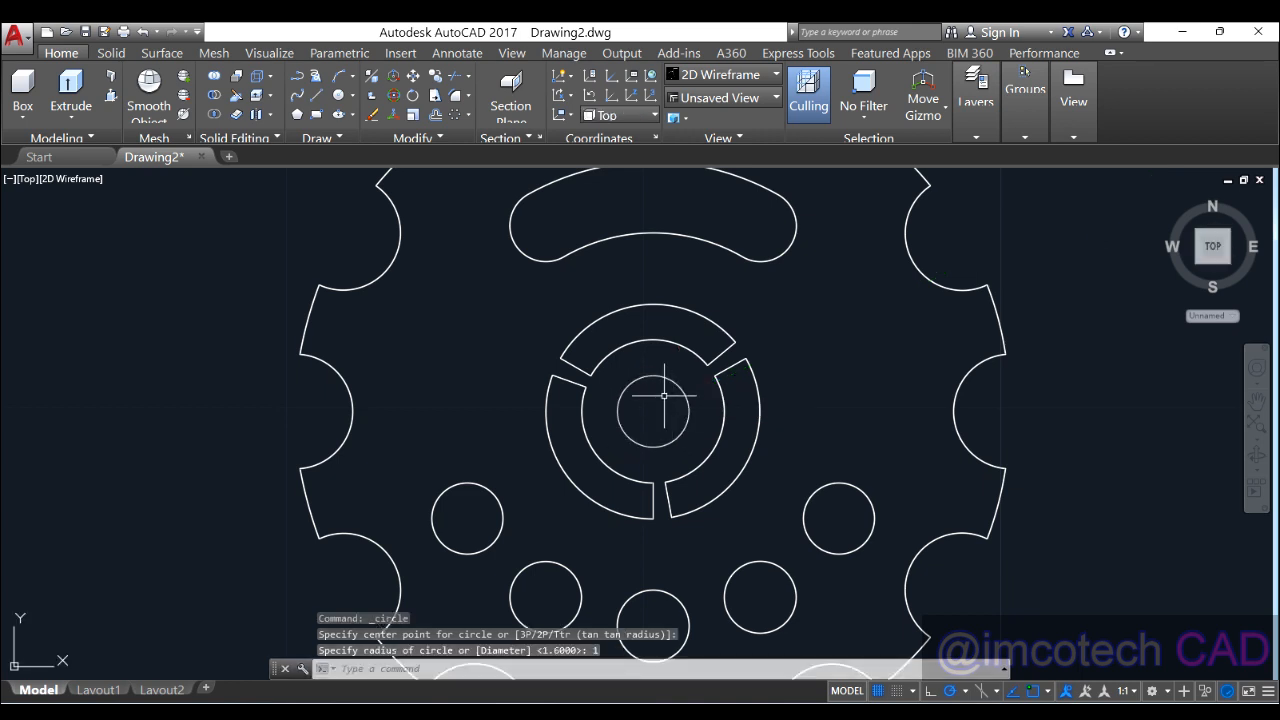
{"action": "scroll", "coordinate": [666, 401], "scroll_direction": "up", "scroll_amount": 2}
{"action": "left_click", "coordinate": [334, 115]}
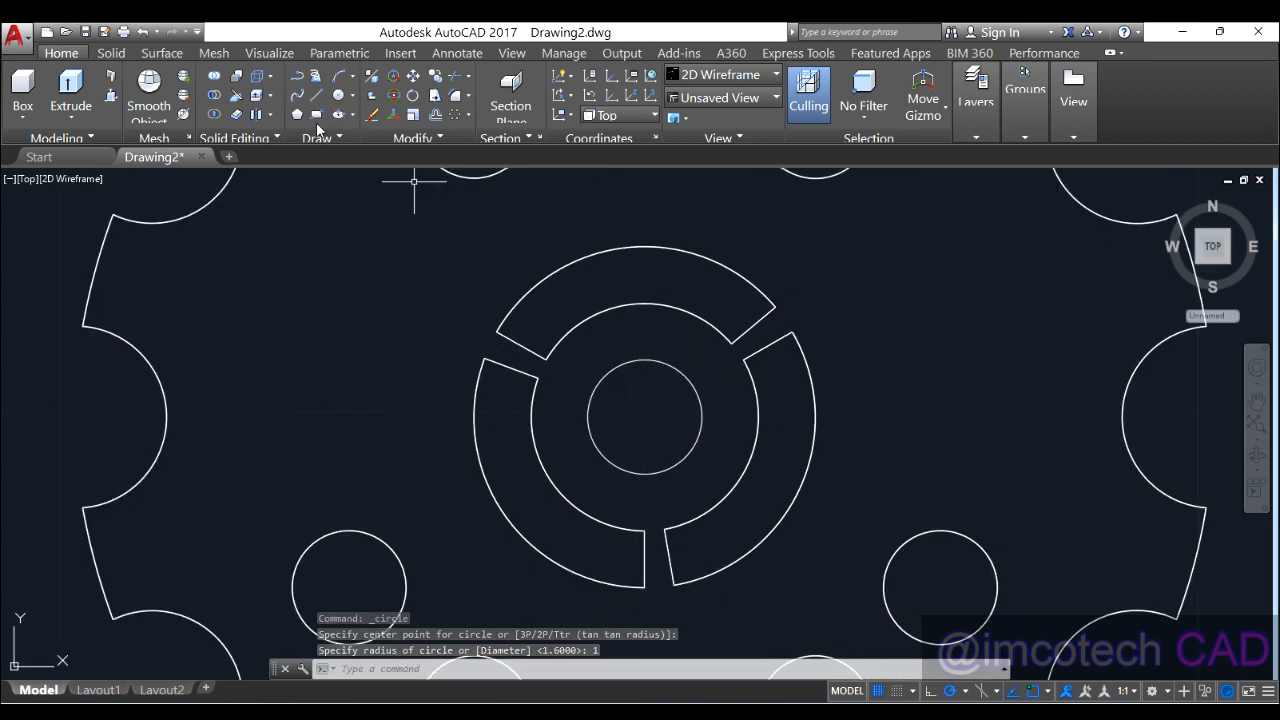
{"action": "left_click", "coordinate": [305, 139]}
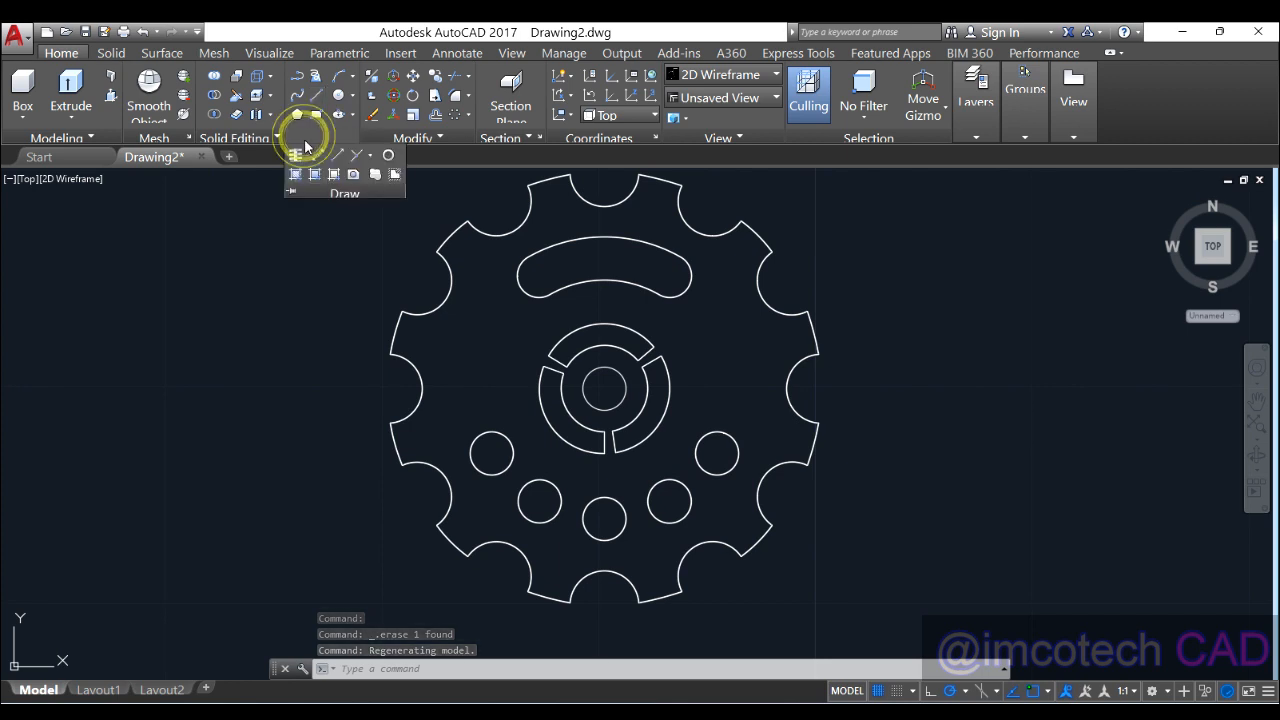
{"action": "left_click", "coordinate": [323, 157]}
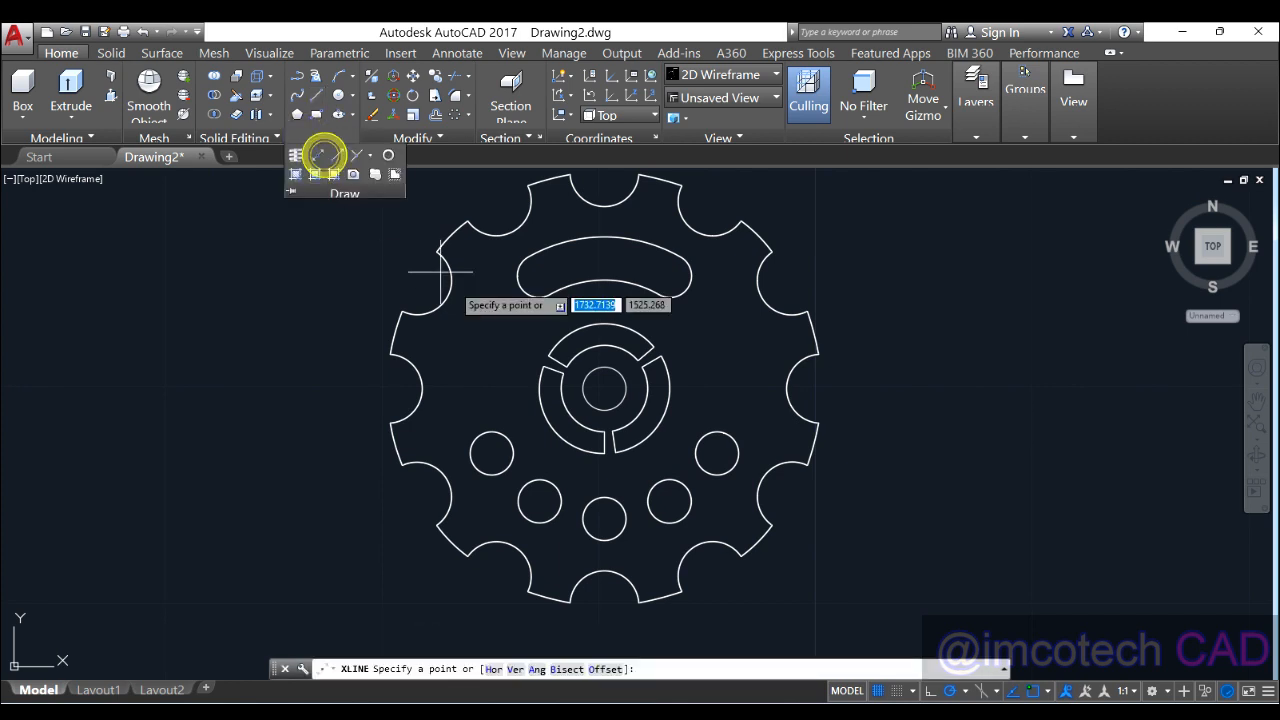
Step: Place one vertical and one horizontal construction line through the gear's centre
{"action": "left_click", "coordinate": [604, 389]}
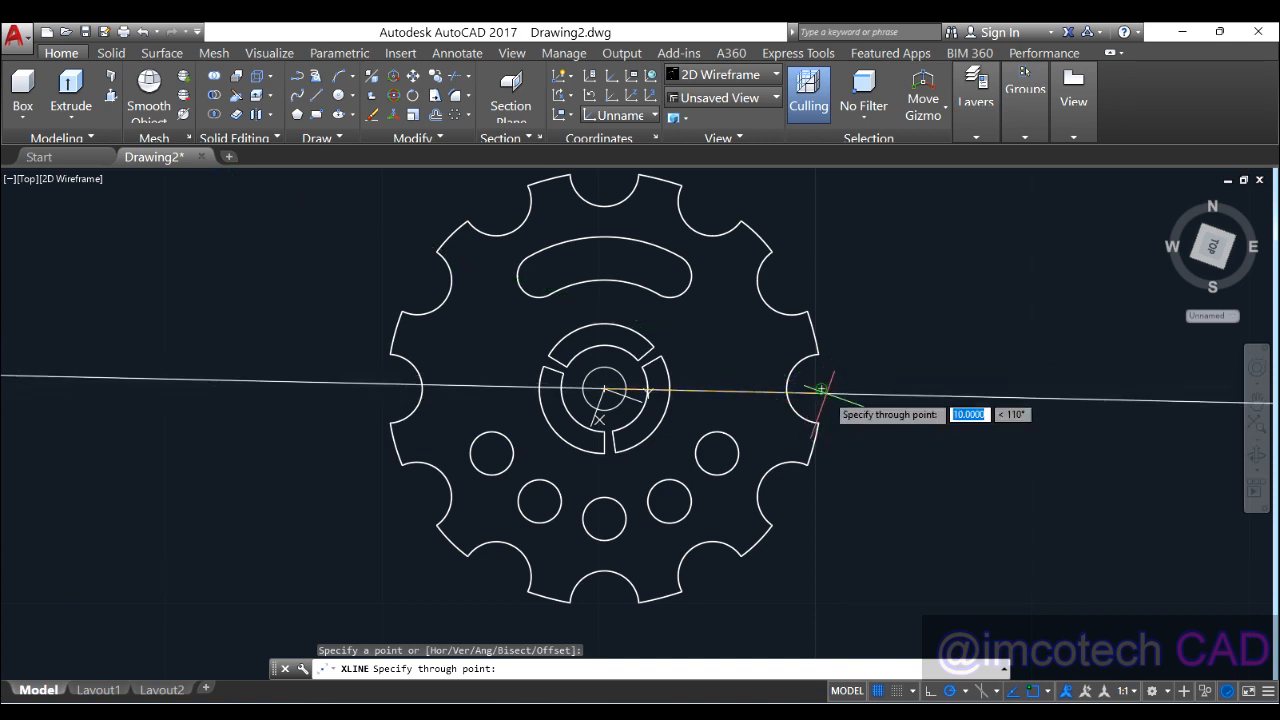
{"action": "left_click", "coordinate": [604, 606]}
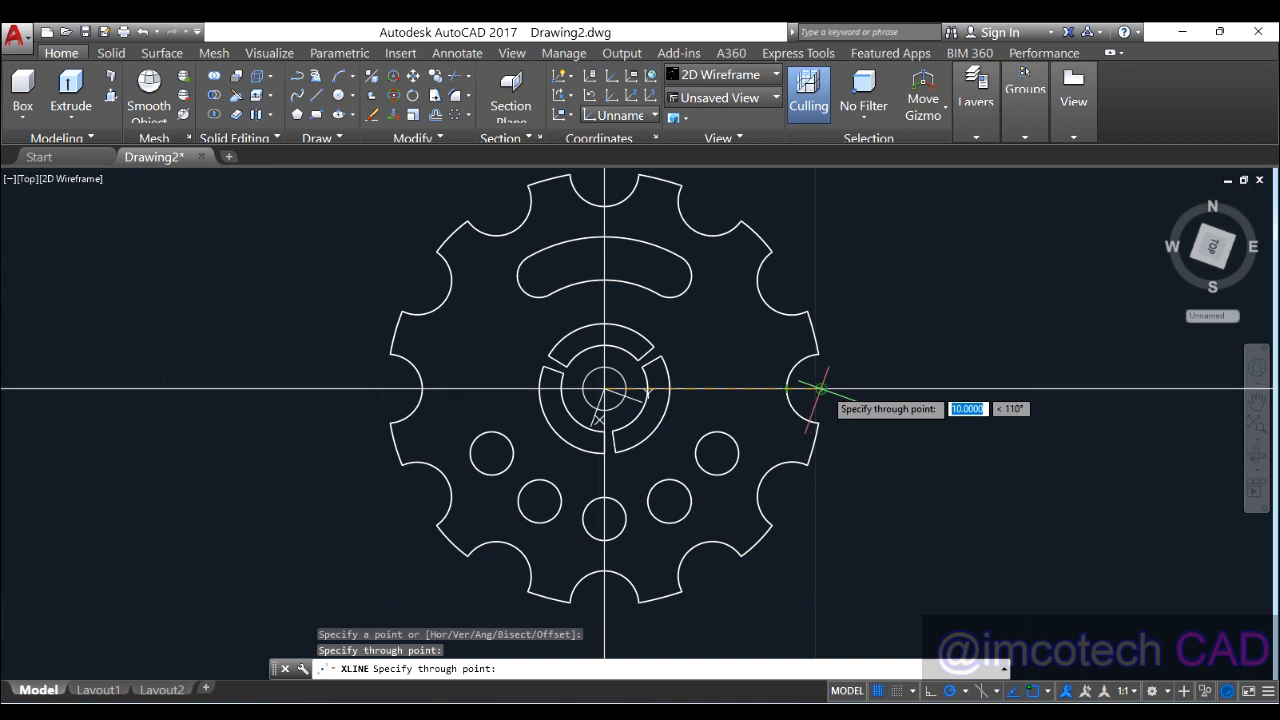
{"action": "left_click", "coordinate": [820, 388]}
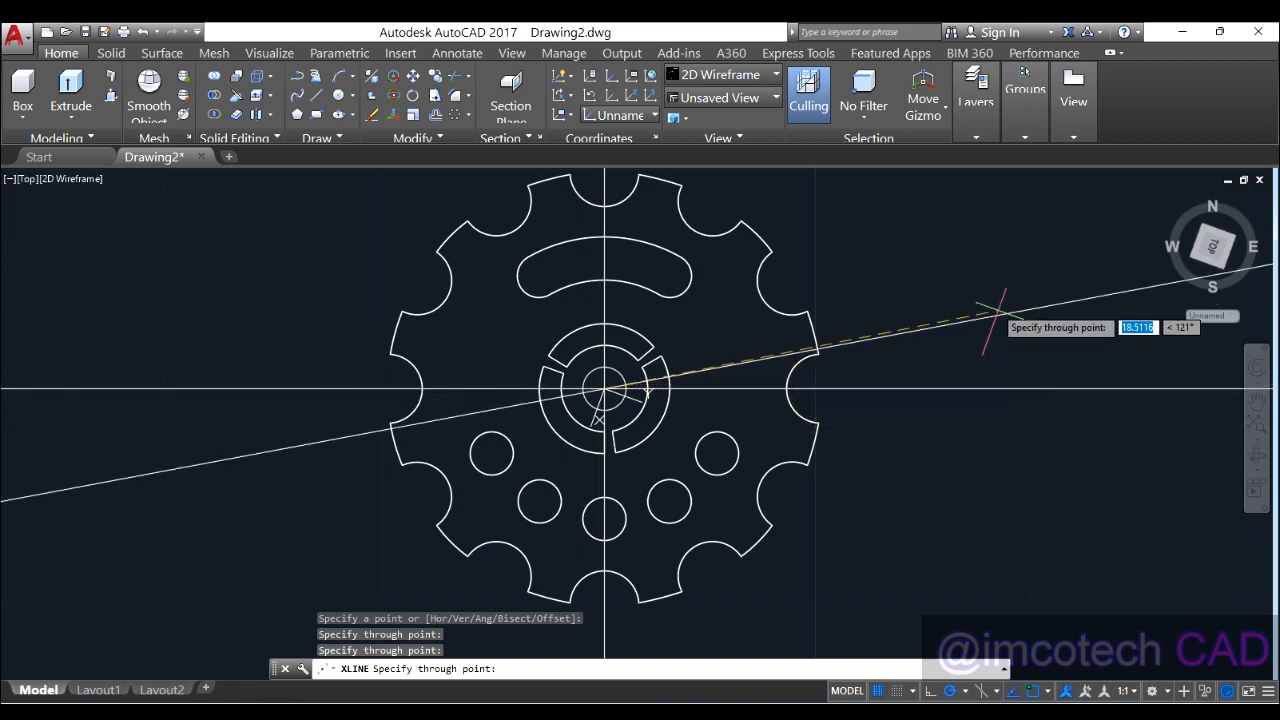
{"action": "key", "text": "Return"}
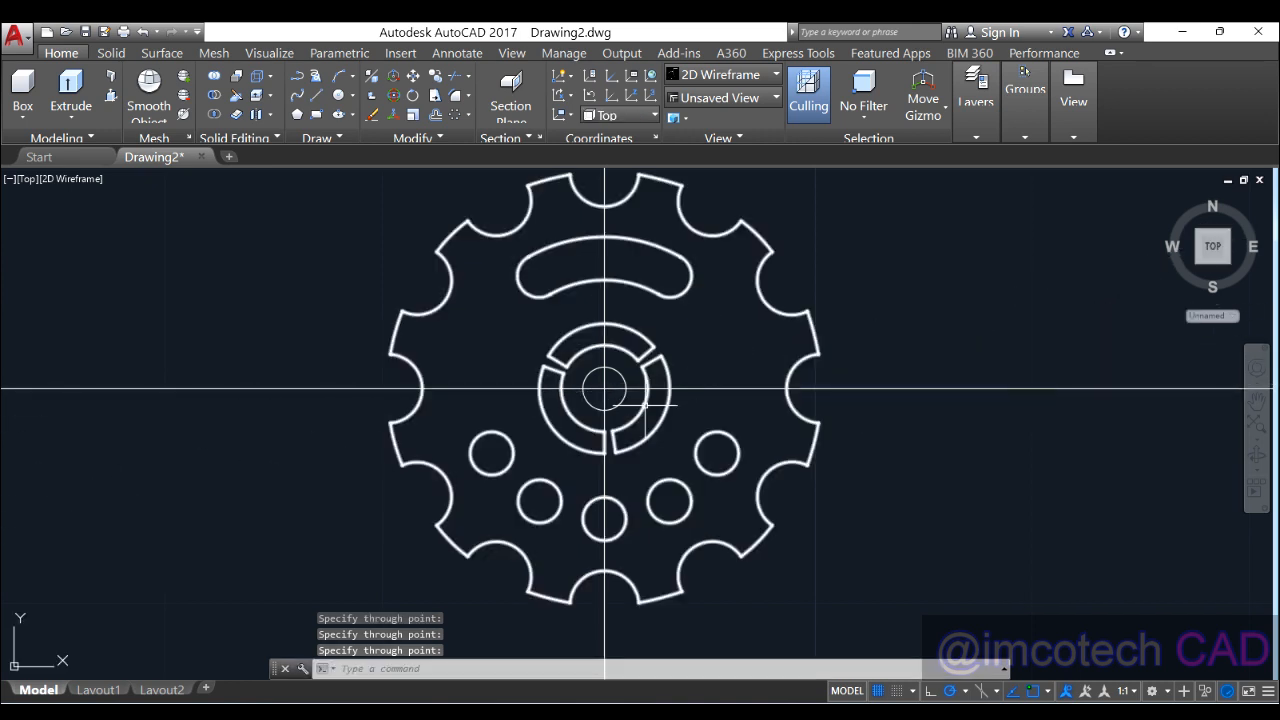
{"action": "scroll", "coordinate": [598, 382], "scroll_direction": "up", "scroll_amount": 4}
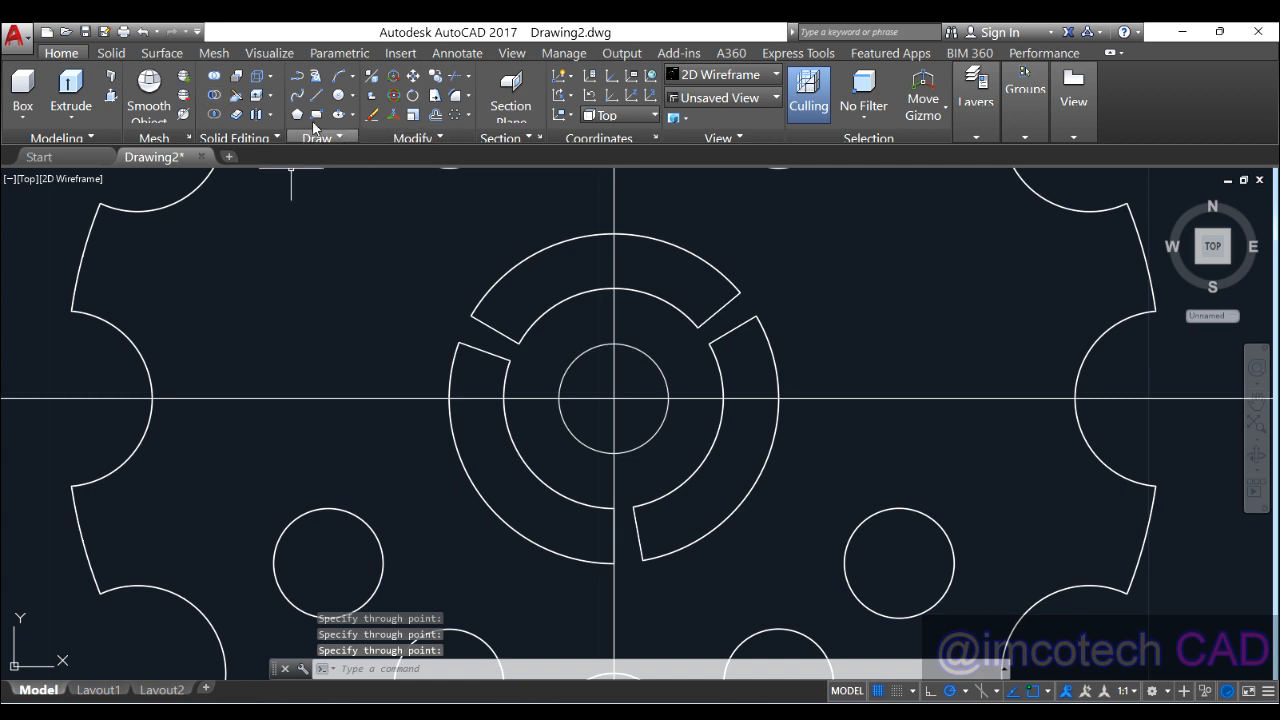
Step: Offset the vertical centre line 0.1 to both the right and the left
{"action": "middle_click_drag", "start_coordinate": [480, 290], "coordinate": [538, 243]}
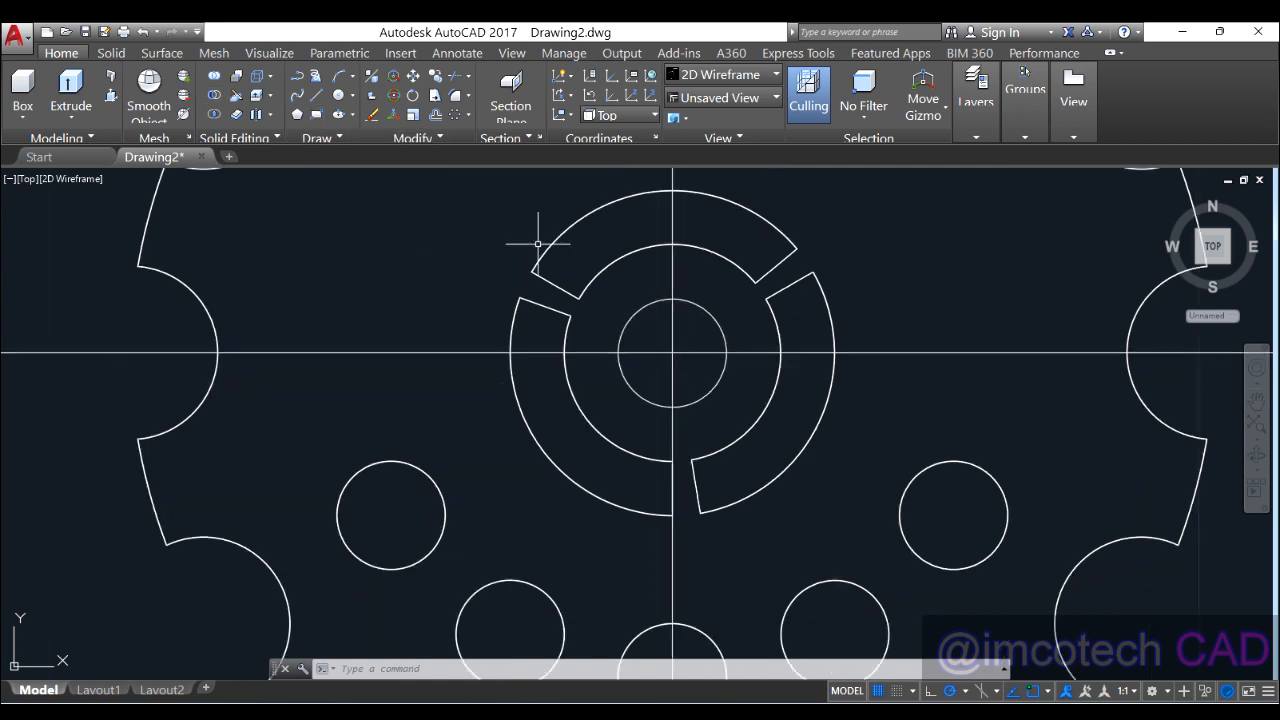
{"action": "left_click", "coordinate": [436, 116]}
{"action": "scroll", "coordinate": [669, 379], "scroll_direction": "down", "scroll_amount": 2}
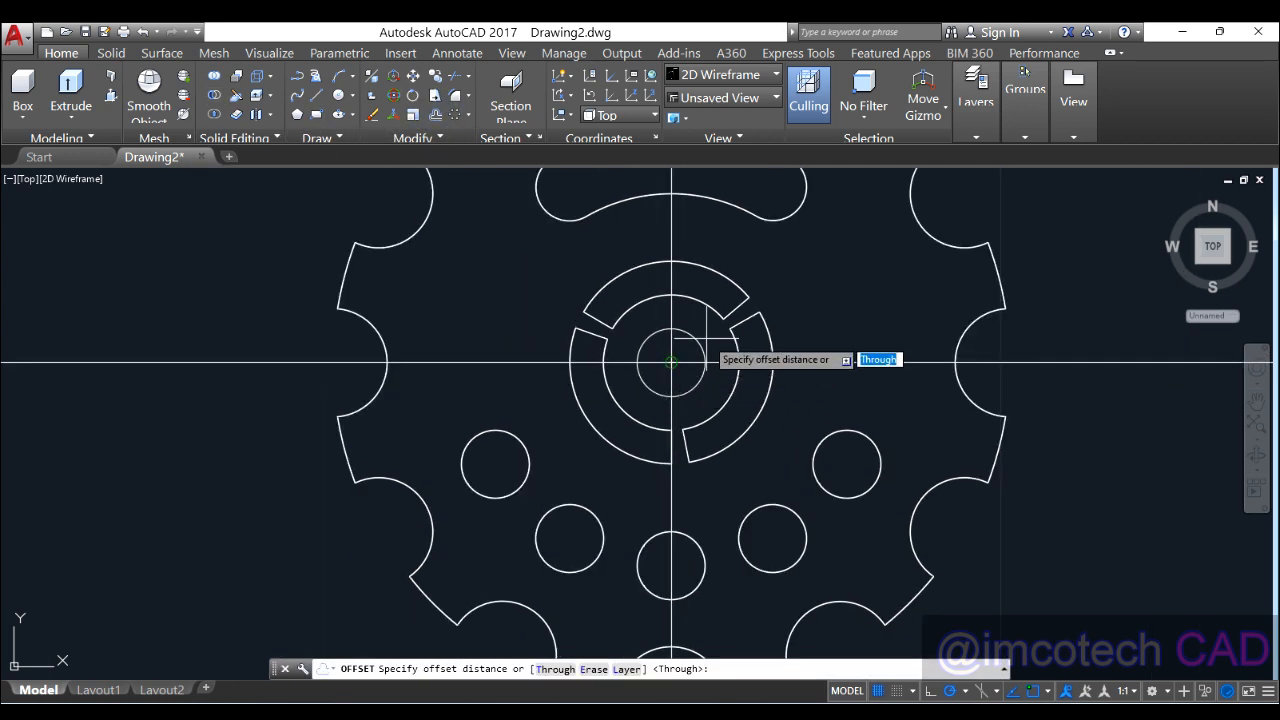
{"action": "type", "text": "0.1"}
{"action": "key", "text": "Return"}
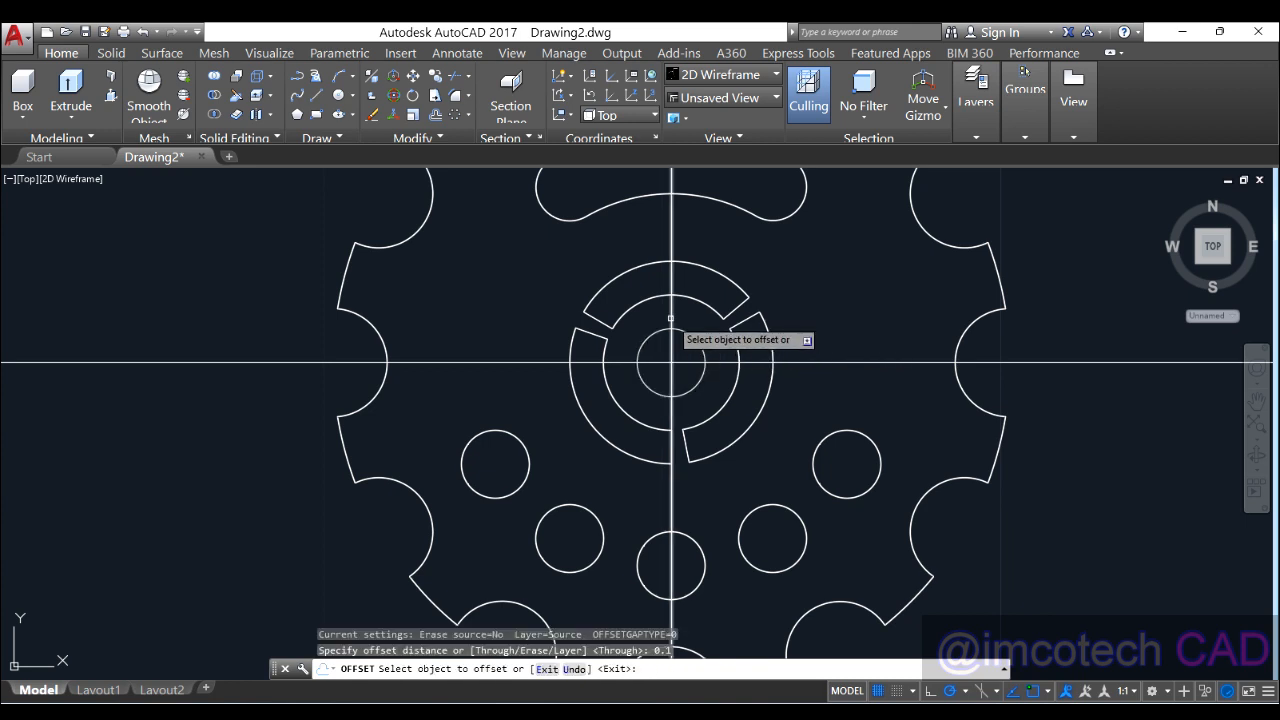
{"action": "left_click", "coordinate": [672, 330]}
{"action": "left_click", "coordinate": [730, 318]}
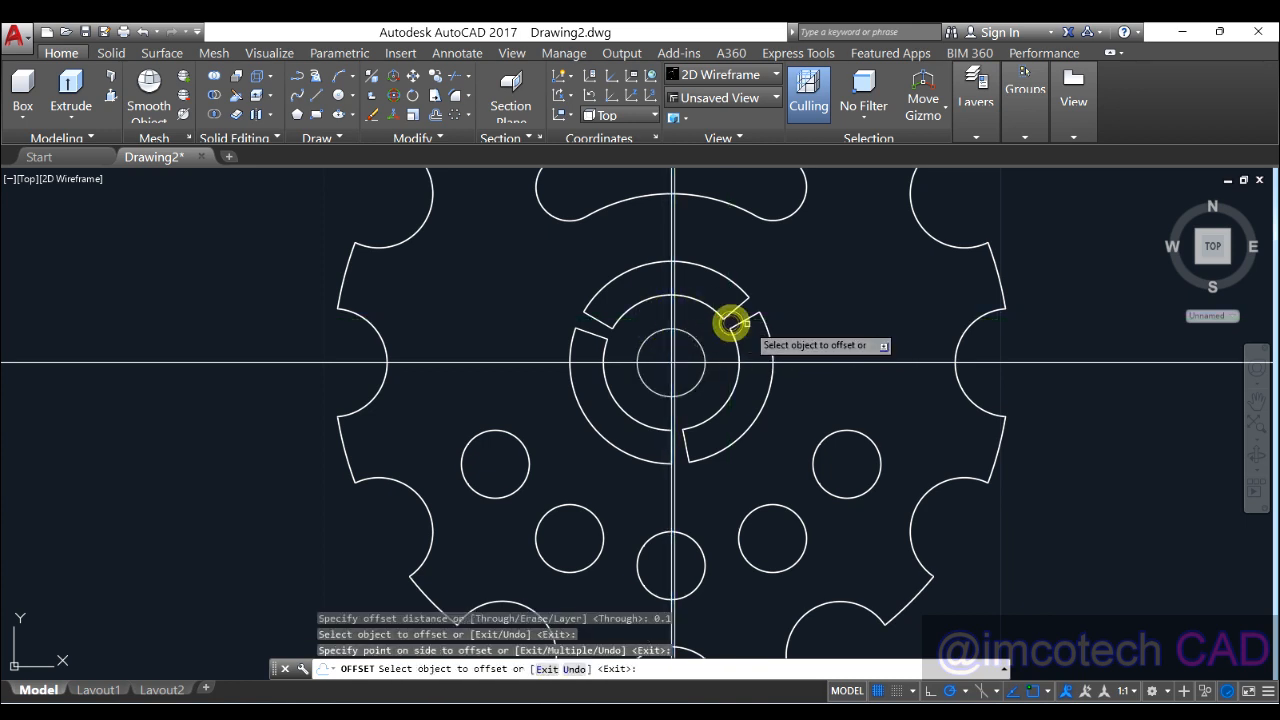
{"action": "left_click", "coordinate": [671, 325]}
{"action": "left_click", "coordinate": [626, 318]}
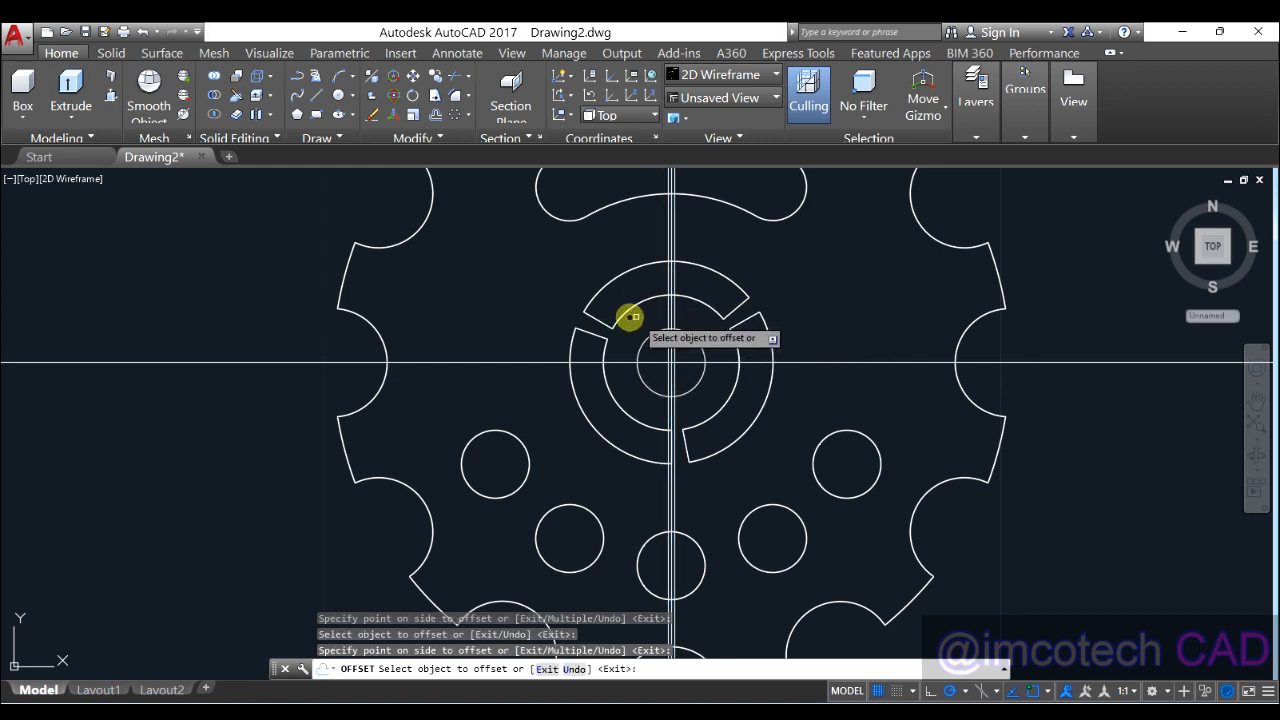
{"action": "scroll", "coordinate": [688, 323], "scroll_direction": "up", "scroll_amount": 5}
{"action": "right_click", "coordinate": [674, 326]}
{"action": "left_click", "coordinate": [704, 333]}
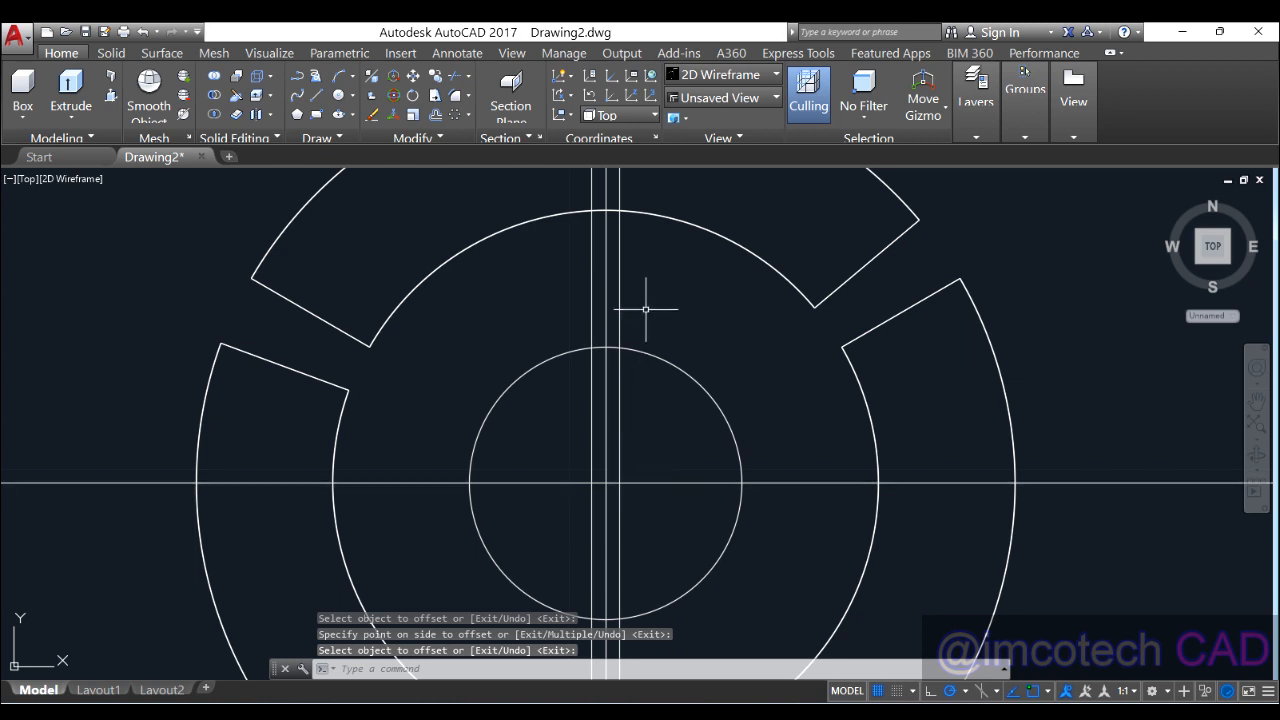
Step: Offset the horizontal centre line 1.2 upward
{"action": "left_click", "coordinate": [432, 117]}
{"action": "type", "text": "1."}
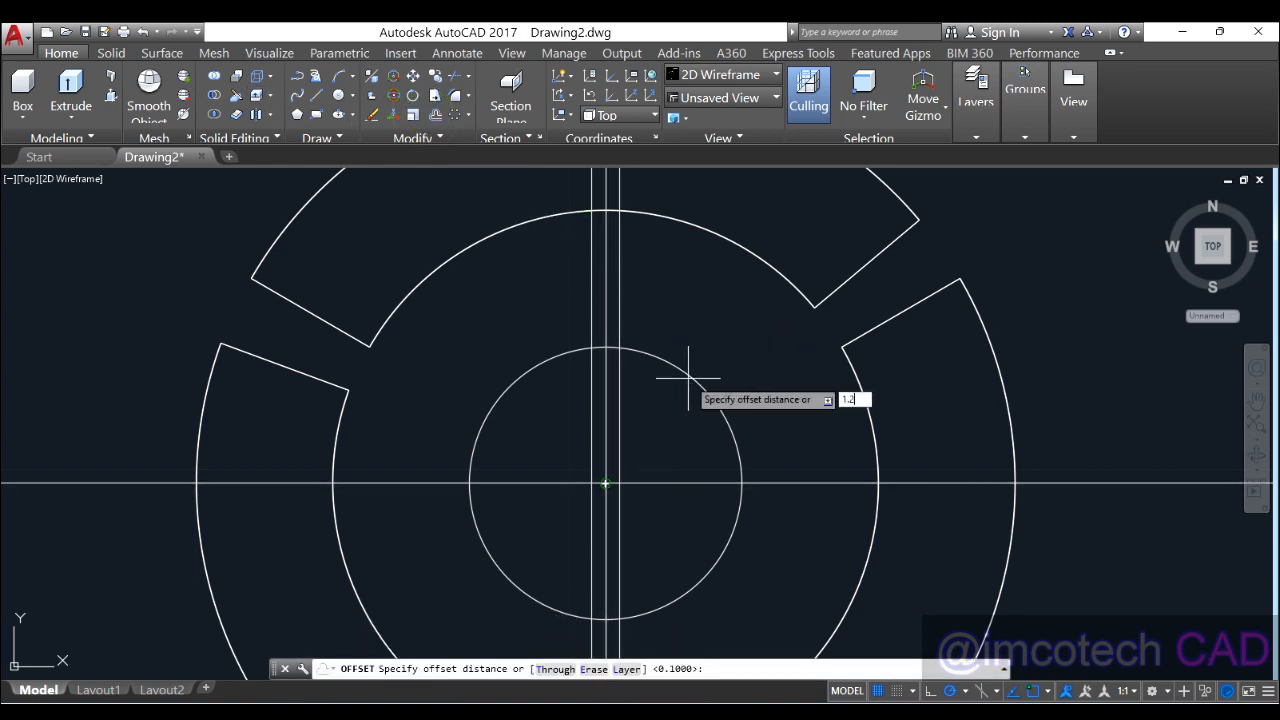
{"action": "type", "text": "2"}
{"action": "key", "text": "Return"}
{"action": "left_click", "coordinate": [663, 484]}
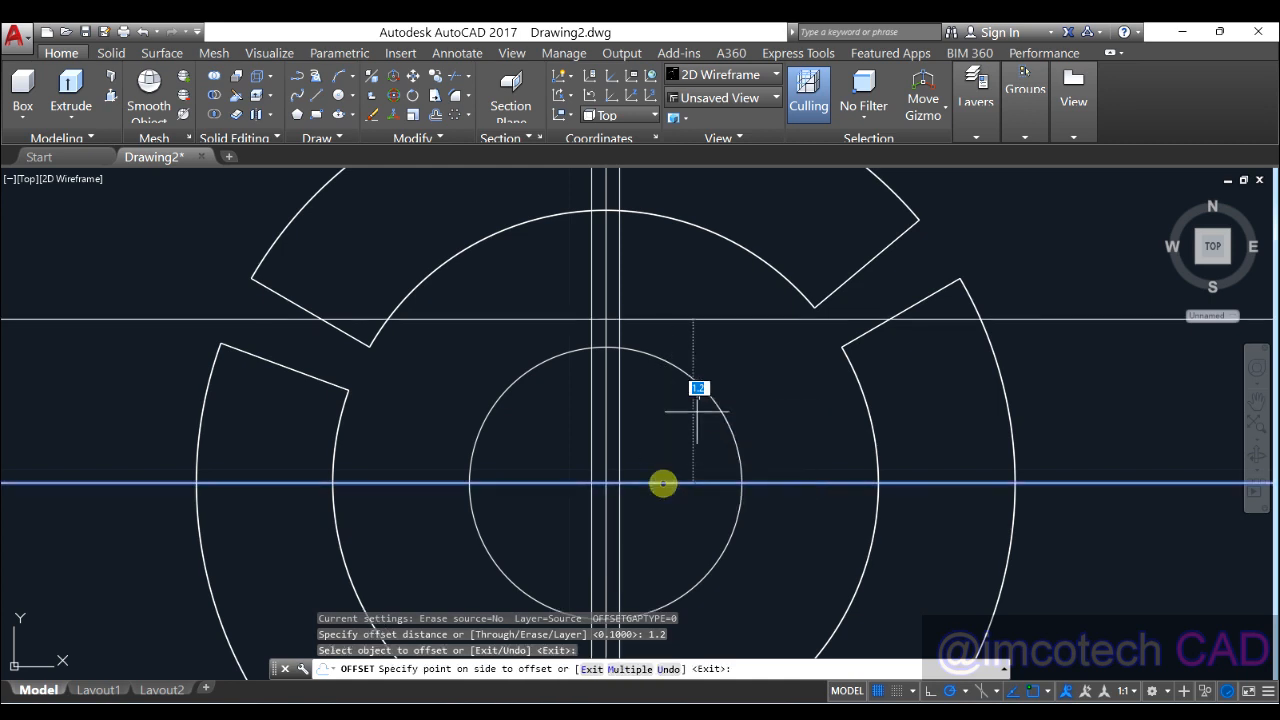
{"action": "left_click", "coordinate": [690, 280]}
{"action": "right_click", "coordinate": [694, 286]}
{"action": "left_click", "coordinate": [712, 293]}
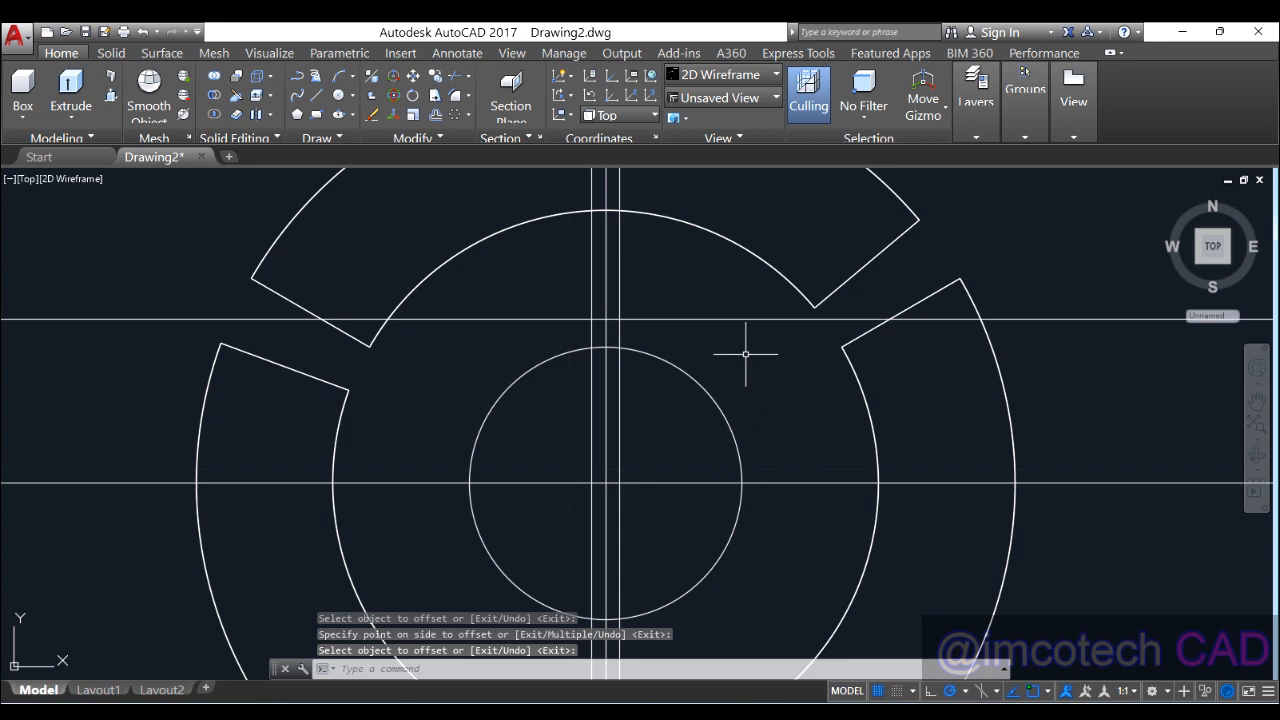
{"action": "scroll", "coordinate": [746, 354], "scroll_direction": "down", "scroll_amount": 2}
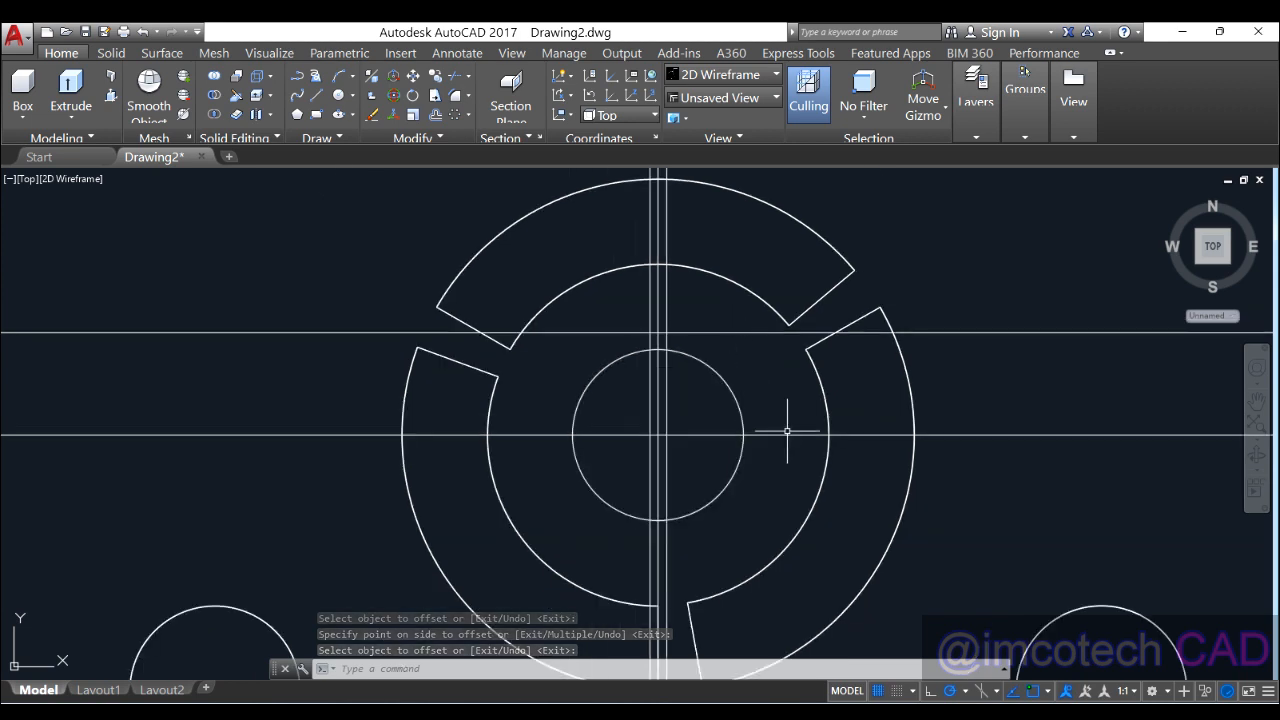
{"action": "left_click", "coordinate": [432, 115]}
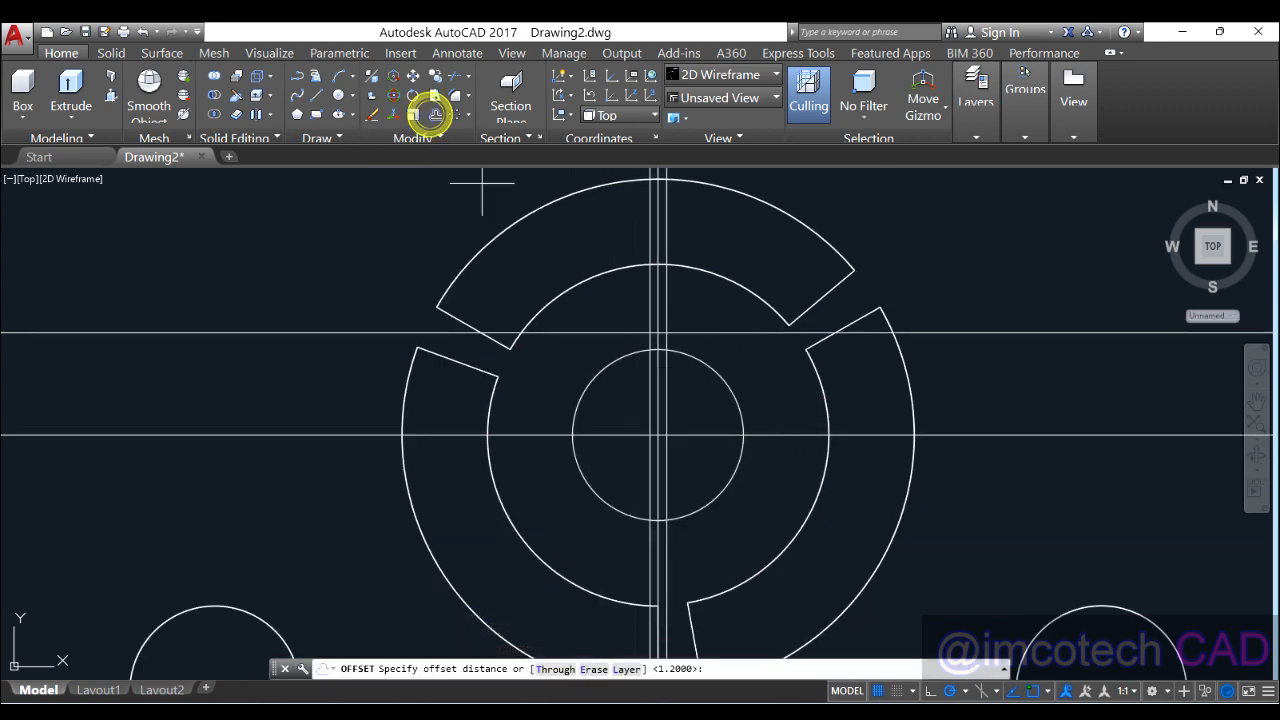
{"action": "key", "text": "Escape"}
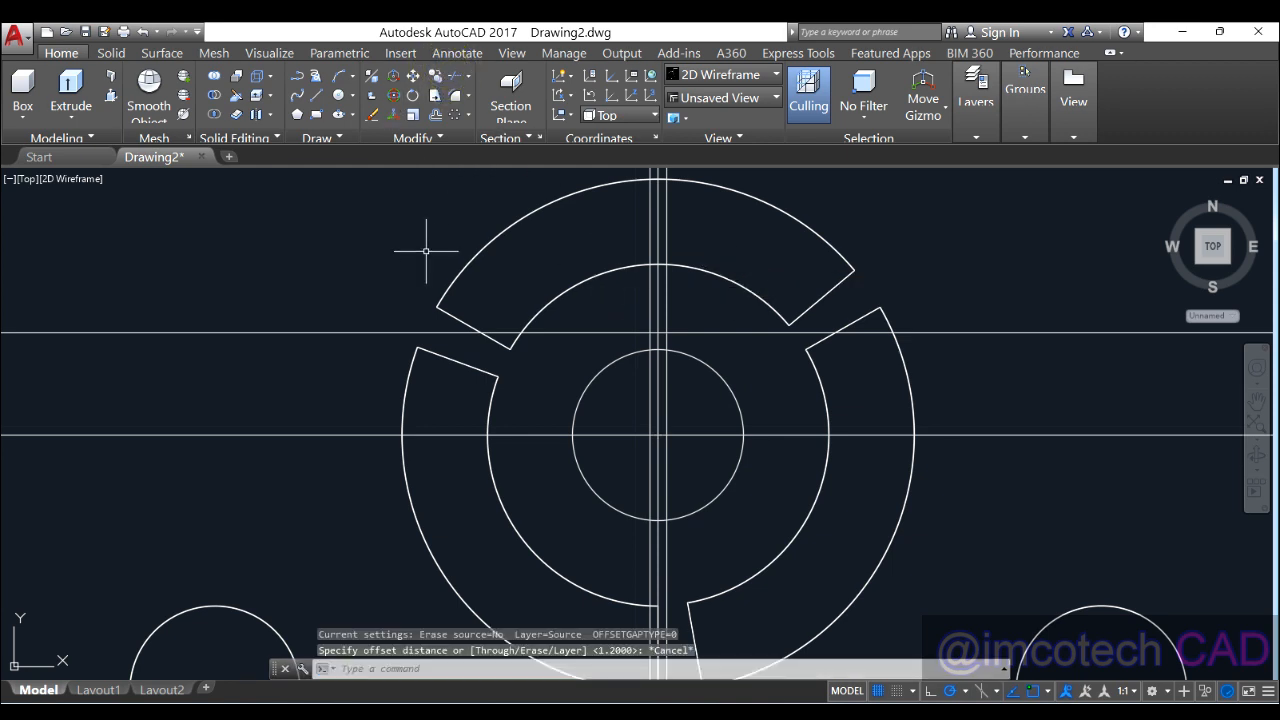
Step: Trim the guide lines and bore arc into a square key notch at the bore top
{"action": "left_click", "coordinate": [455, 97]}
{"action": "key", "text": "Return"}
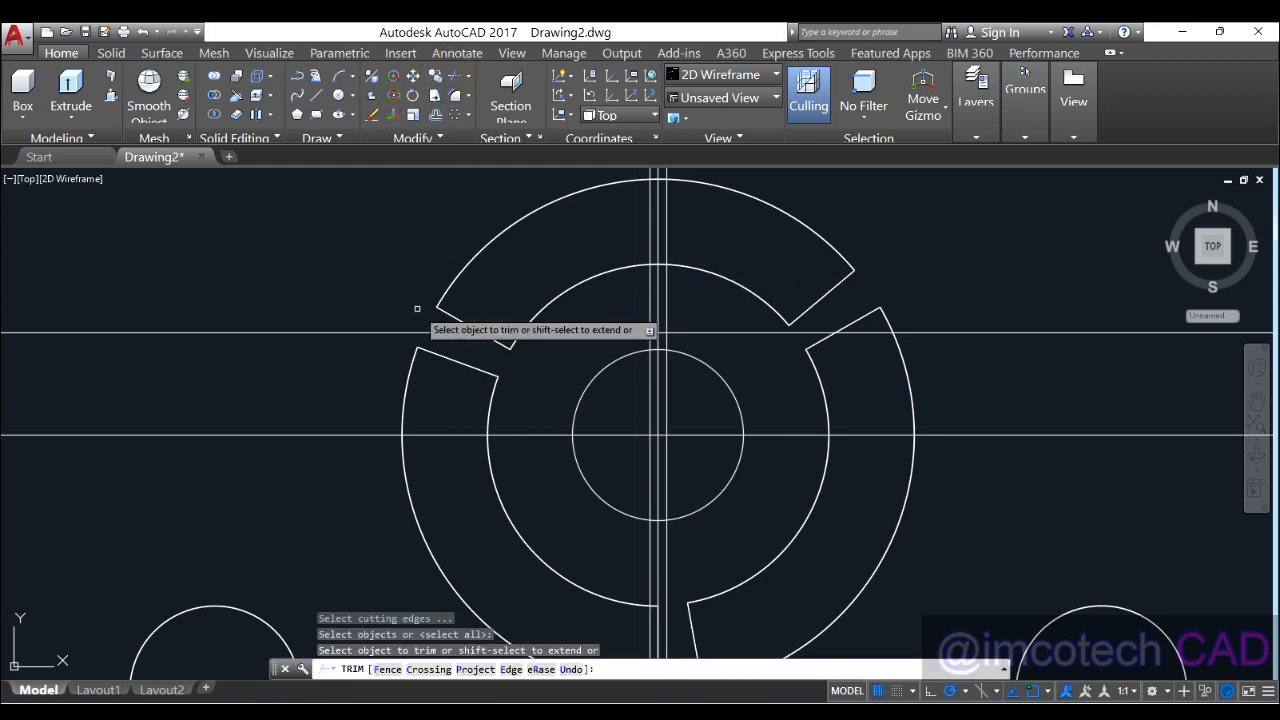
{"action": "left_click", "coordinate": [630, 310]}
{"action": "left_click", "coordinate": [683, 311]}
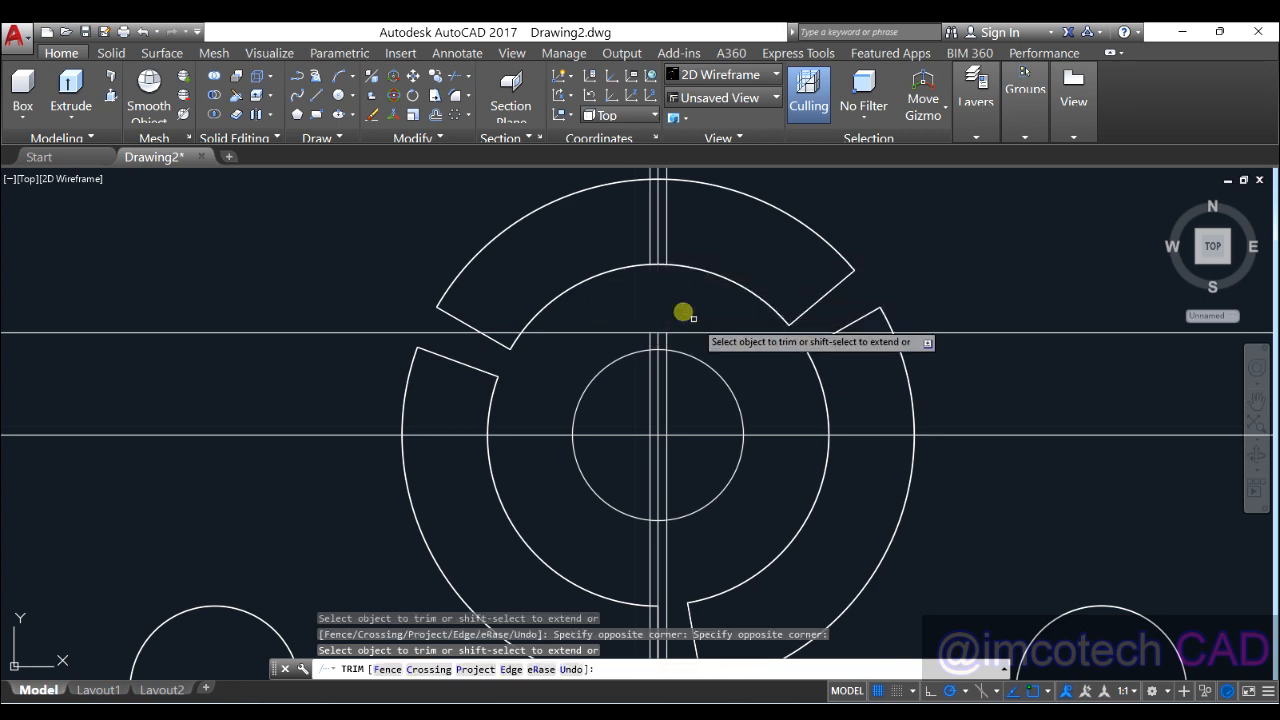
{"action": "left_click", "coordinate": [689, 383]}
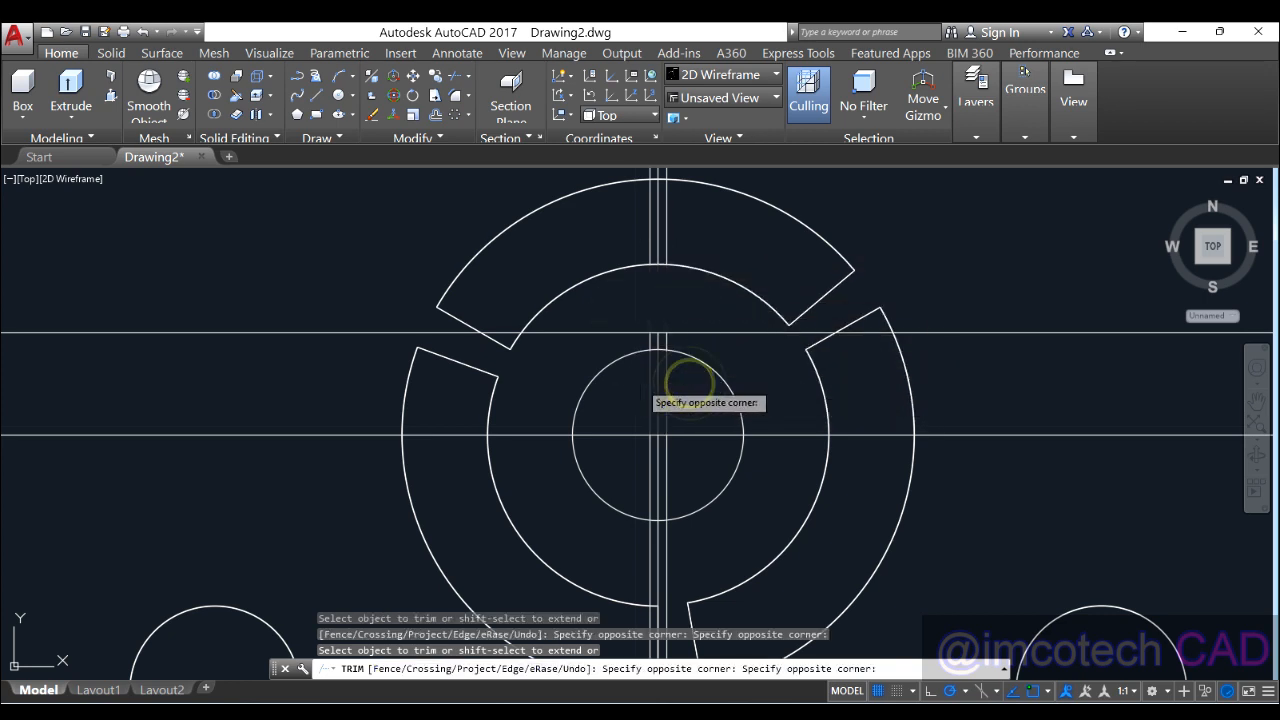
{"action": "left_click", "coordinate": [639, 381]}
{"action": "scroll", "coordinate": [652, 355], "scroll_direction": "up", "scroll_amount": 2}
{"action": "scroll", "coordinate": [652, 354], "scroll_direction": "up", "scroll_amount": 3}
{"action": "left_click", "coordinate": [657, 323]}
{"action": "left_click", "coordinate": [692, 330]}
{"action": "left_click", "coordinate": [591, 229]}
{"action": "left_click", "coordinate": [589, 277]}
{"action": "left_click", "coordinate": [735, 234]}
{"action": "left_click", "coordinate": [774, 283]}
{"action": "right_click", "coordinate": [774, 283]}
{"action": "left_click", "coordinate": [792, 288]}
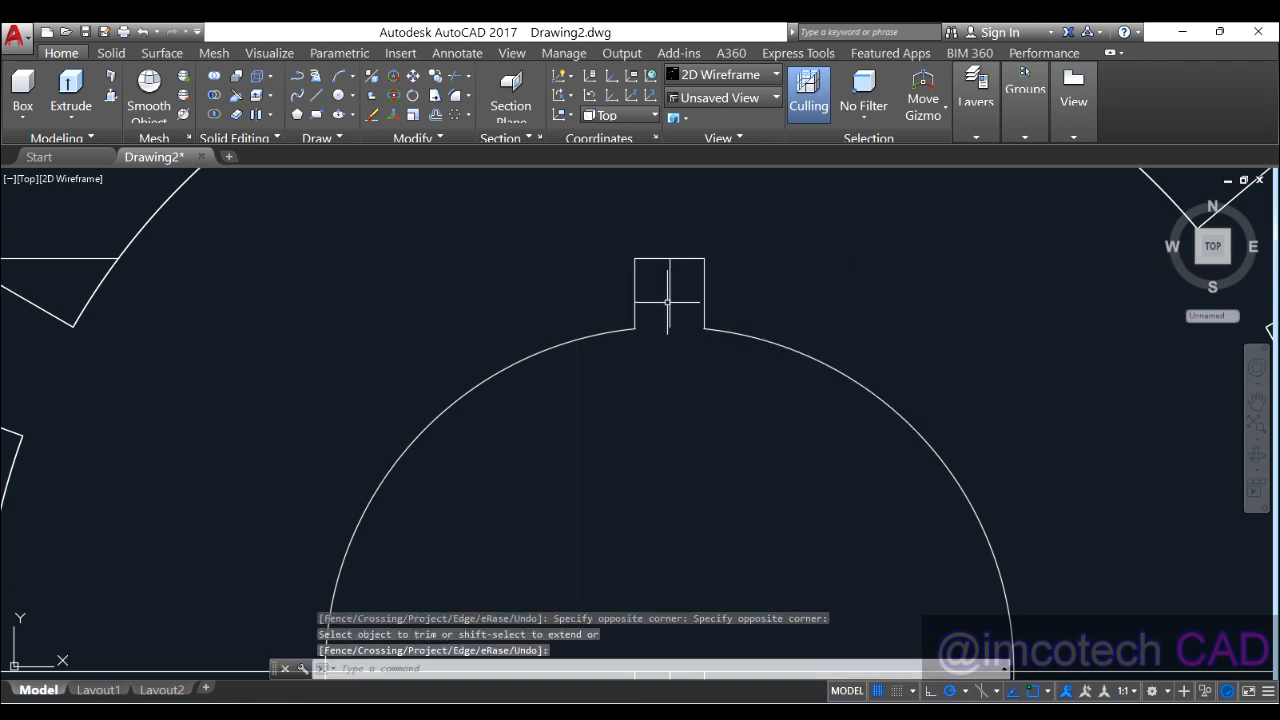
Step: Erase the slot's middle line and the leftover construction and vertical guide lines
{"action": "left_click", "coordinate": [667, 301]}
{"action": "key", "text": "Delete"}
{"action": "scroll", "coordinate": [708, 287], "scroll_direction": "down", "scroll_amount": 6}
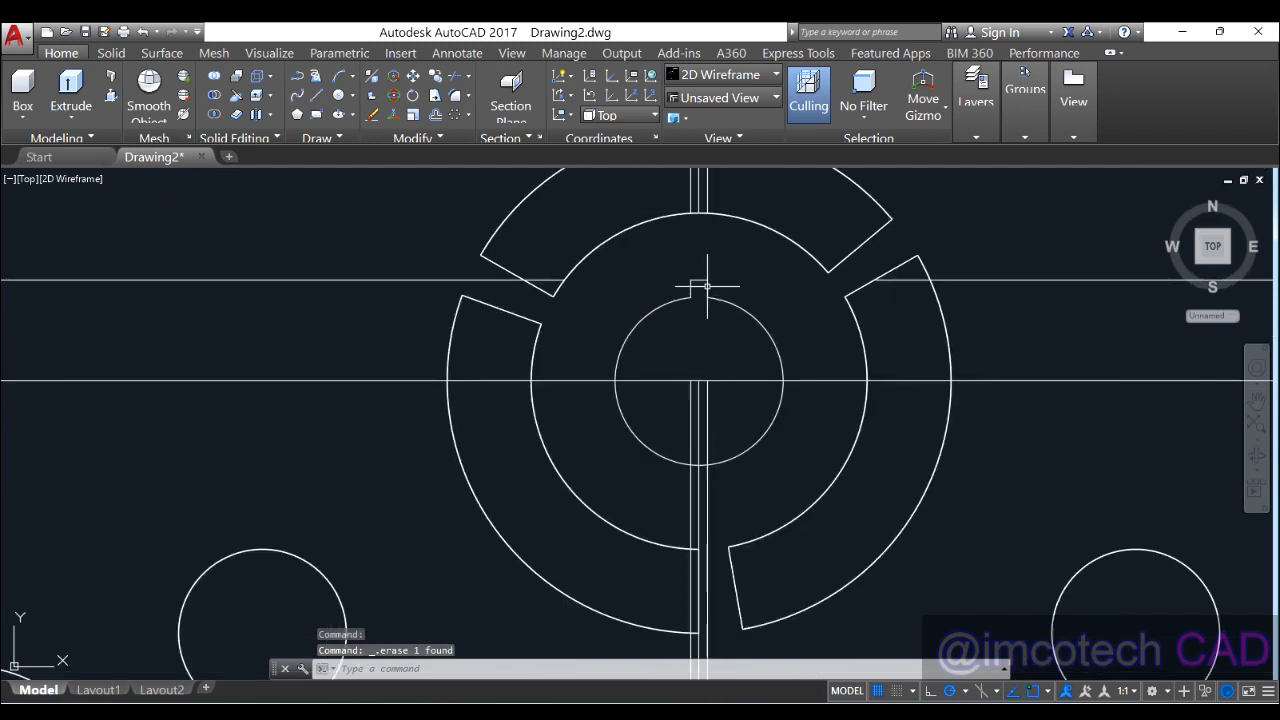
{"action": "left_click", "coordinate": [734, 352]}
{"action": "left_click", "coordinate": [743, 412]}
{"action": "left_click", "coordinate": [743, 417]}
{"action": "left_click", "coordinate": [672, 416]}
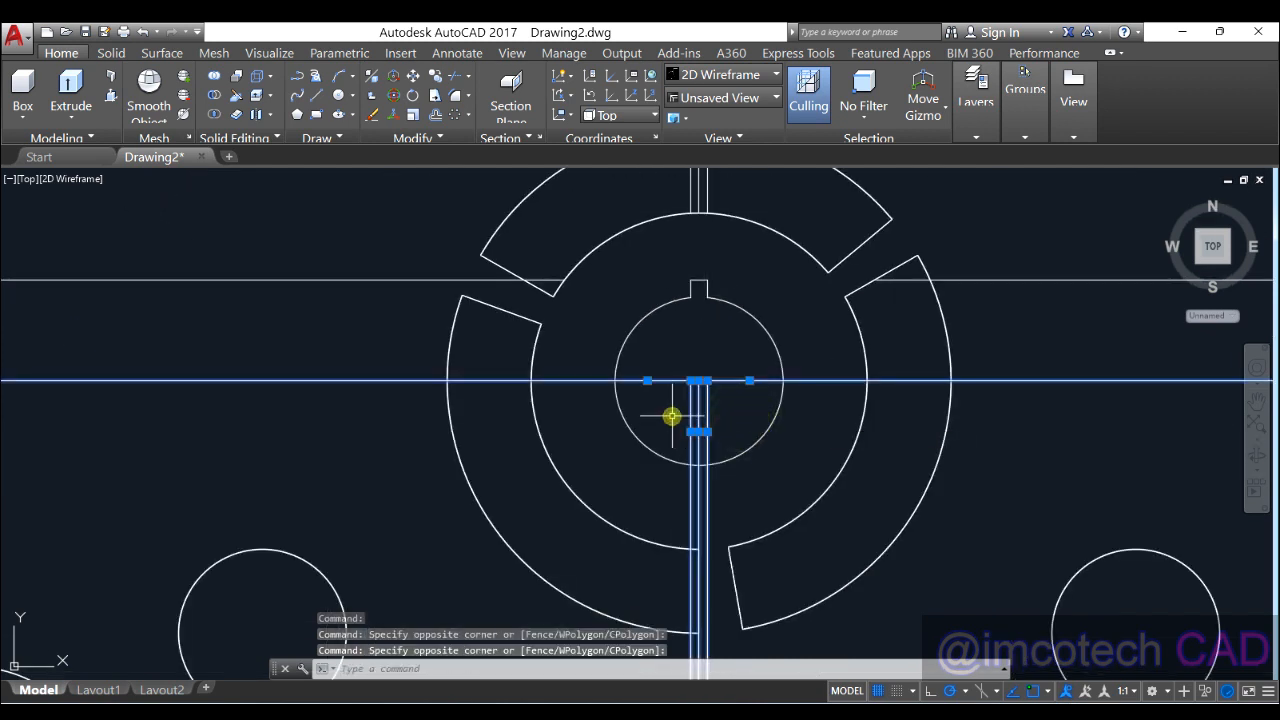
{"action": "left_click", "coordinate": [966, 280]}
{"action": "left_click", "coordinate": [663, 191]}
{"action": "left_click", "coordinate": [750, 192]}
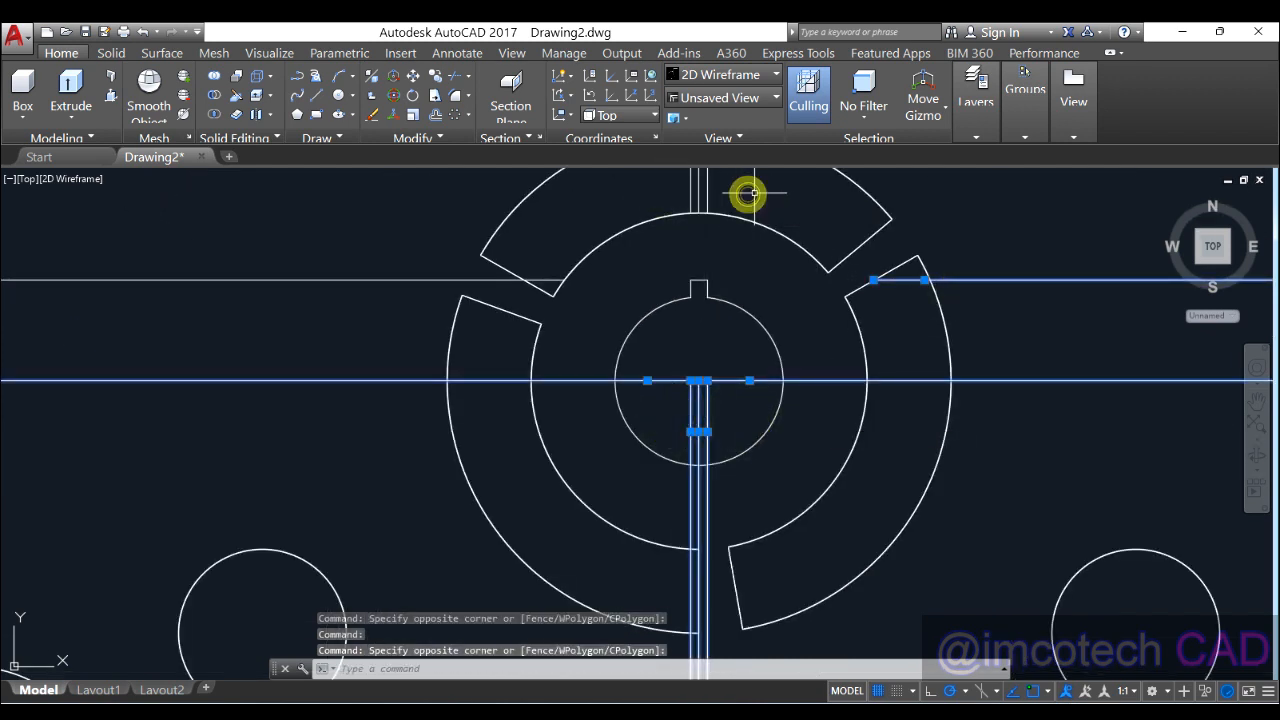
{"action": "left_click", "coordinate": [699, 188]}
{"action": "left_click", "coordinate": [676, 187]}
{"action": "left_click", "coordinate": [740, 189]}
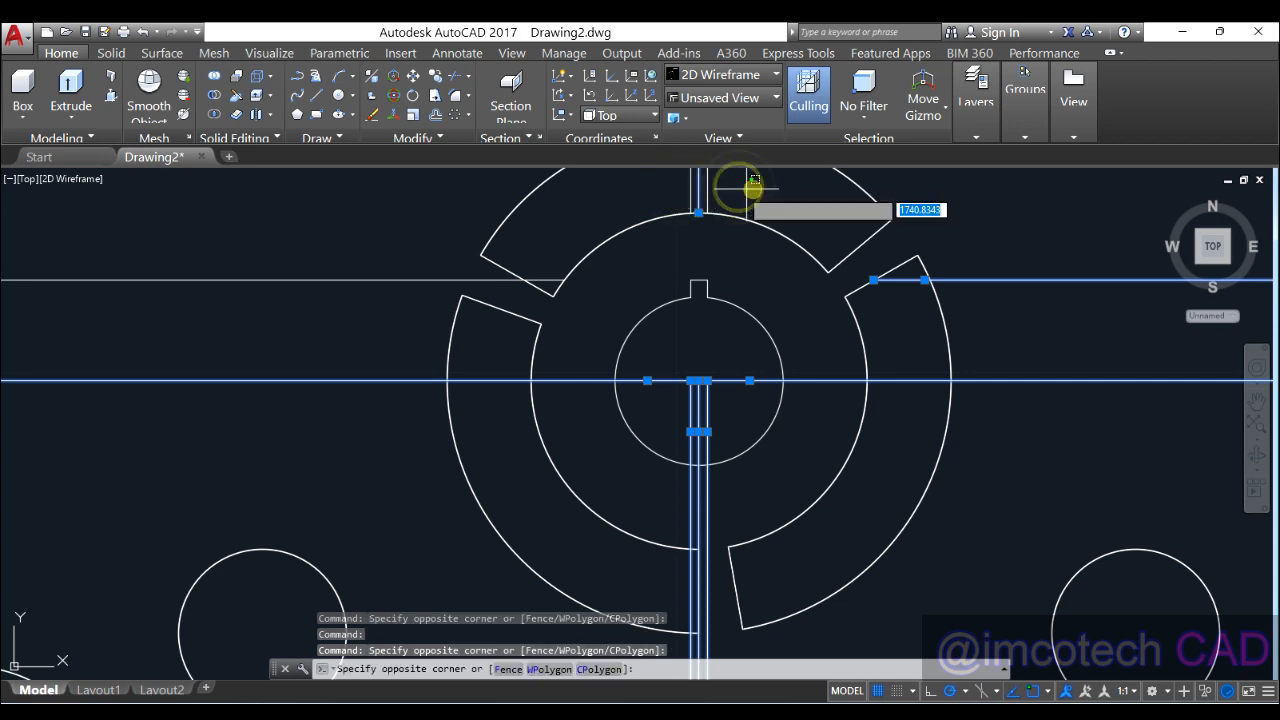
{"action": "key", "text": "Delete"}
Step: Erase the long horizontal line left of the gear
{"action": "scroll", "coordinate": [629, 263], "scroll_direction": "down", "scroll_amount": 5}
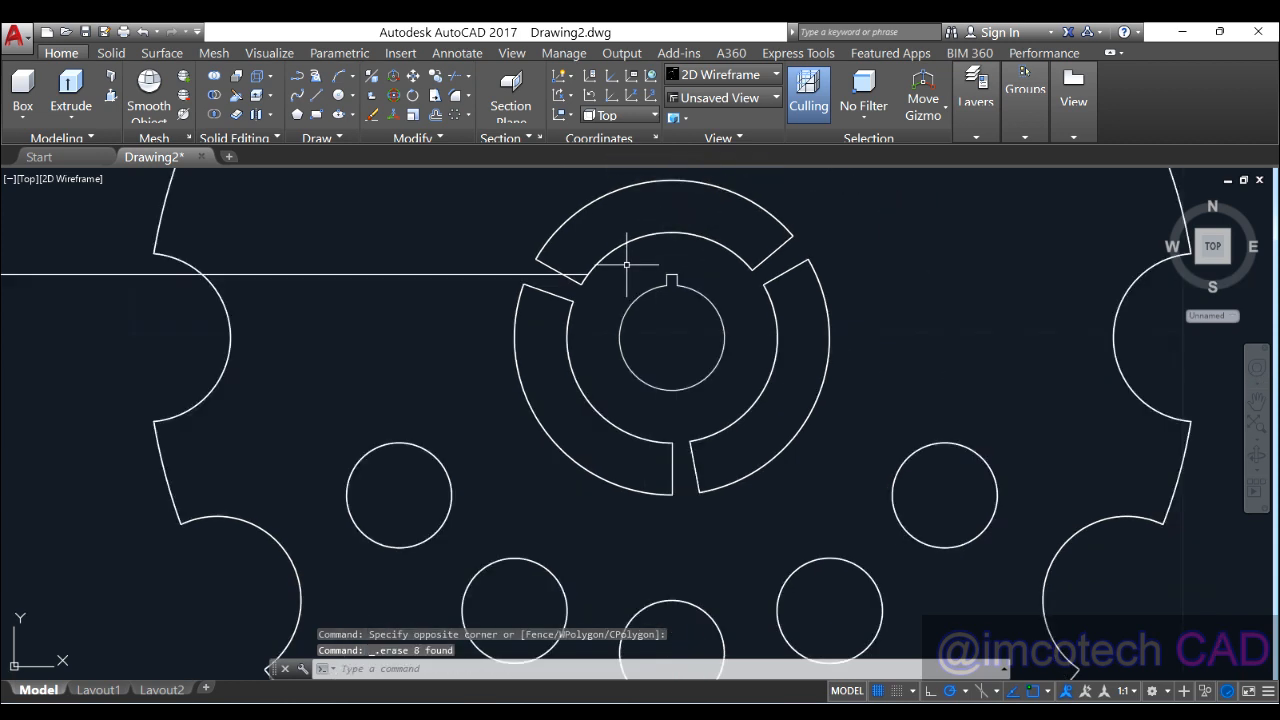
{"action": "left_click", "coordinate": [560, 269]}
{"action": "key", "text": "Delete"}
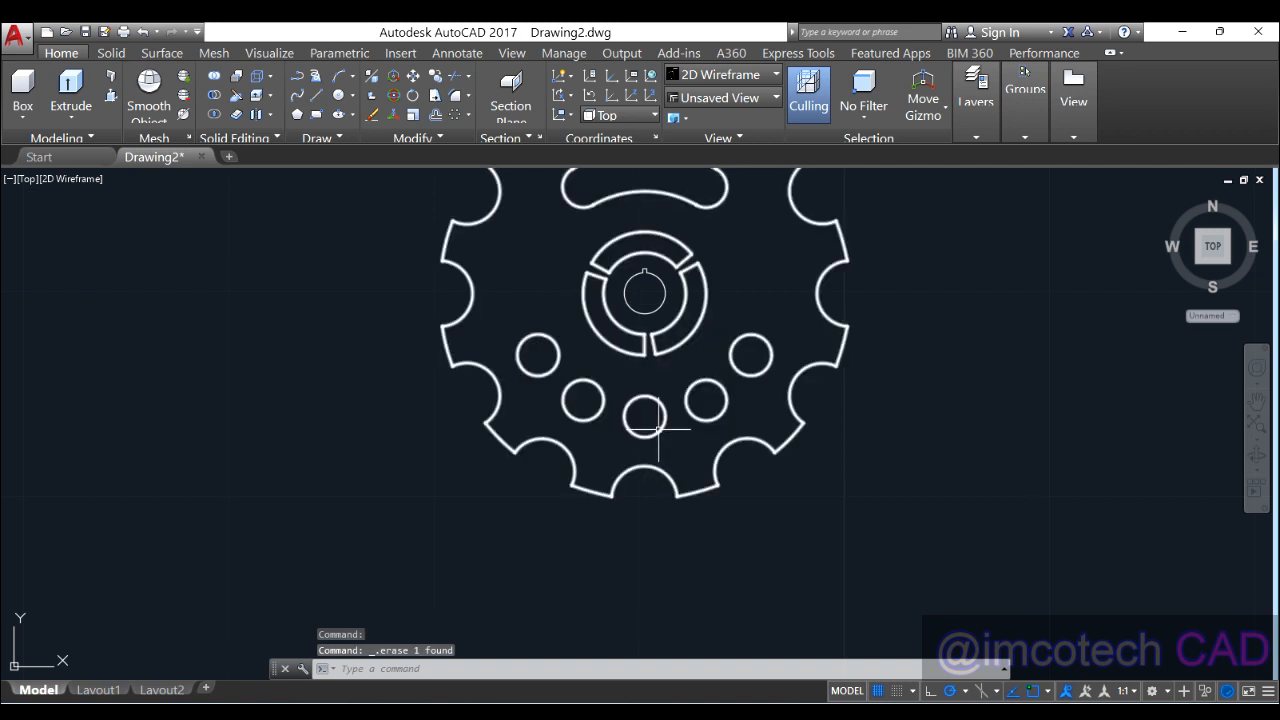
{"action": "scroll", "coordinate": [664, 512], "scroll_direction": "down", "scroll_amount": 2}
Step: Orbit the gear into a 3D view and switch the visual style to Shaded
{"action": "middle_click_drag", "start_coordinate": [671, 512], "coordinate": [660, 398], "text": "shift"}
{"action": "scroll", "coordinate": [660, 398], "scroll_direction": "down", "scroll_amount": 2}
{"action": "scroll", "coordinate": [650, 385], "scroll_direction": "up", "scroll_amount": 7}
{"action": "scroll", "coordinate": [575, 388], "scroll_direction": "down", "scroll_amount": 3}
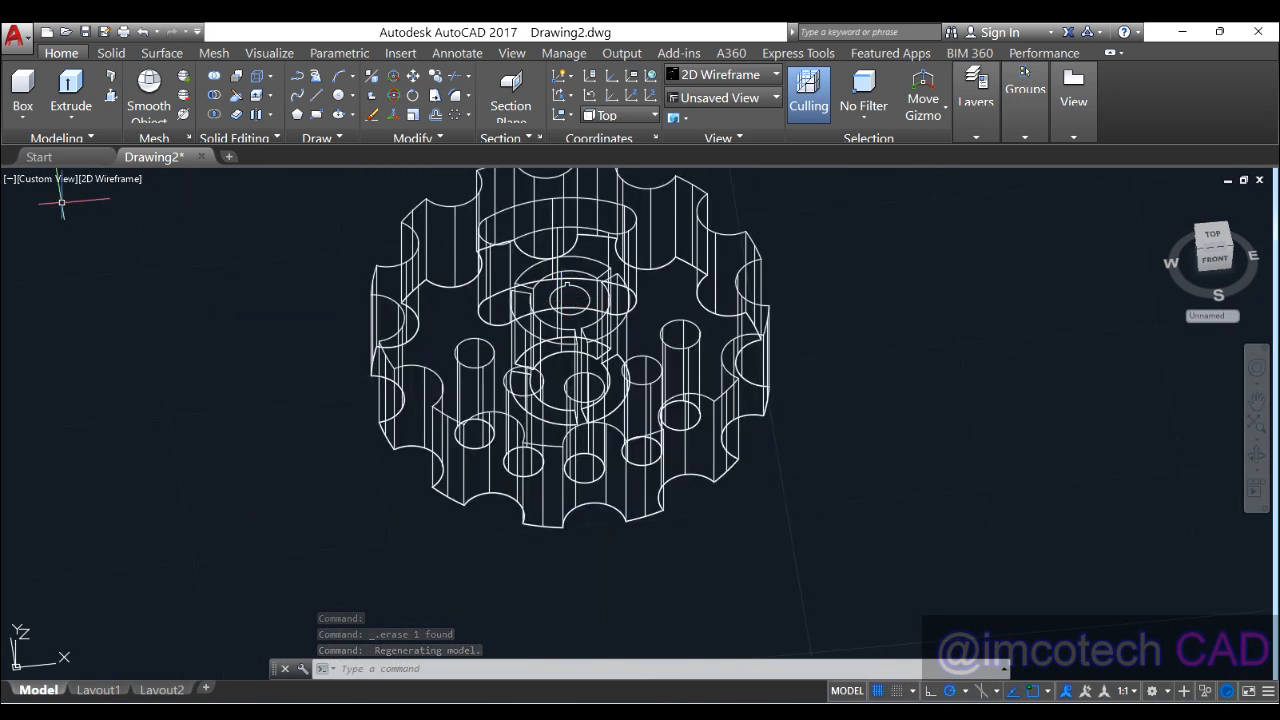
{"action": "left_click", "coordinate": [109, 178]}
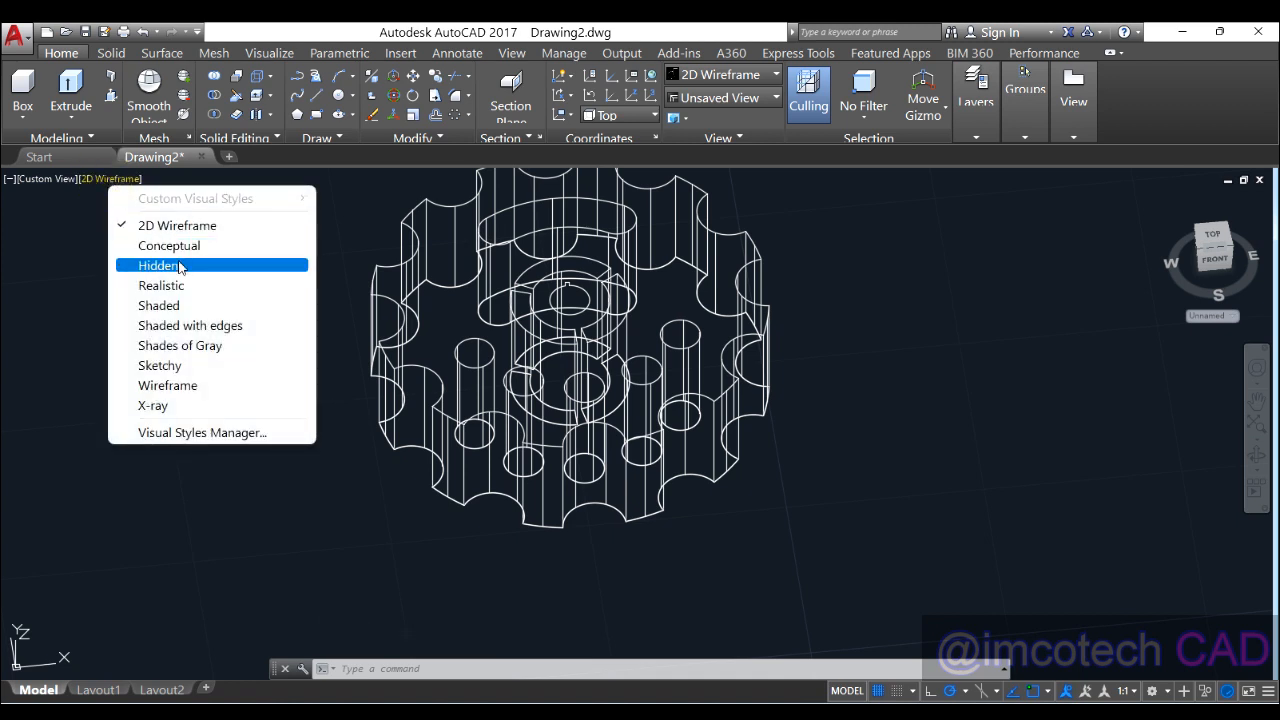
{"action": "left_click", "coordinate": [166, 306]}
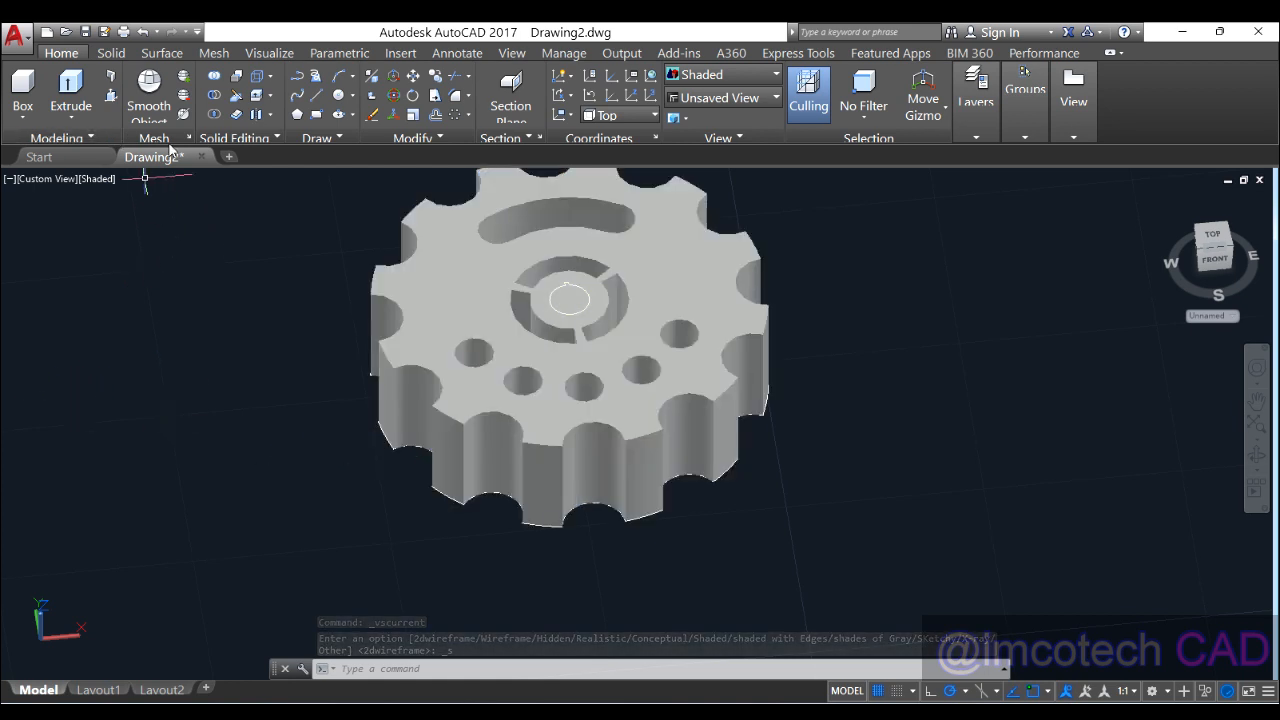
Step: Press-pull the keyed centre bore area to a depth of -6 into the plate
{"action": "left_click", "coordinate": [111, 55]}
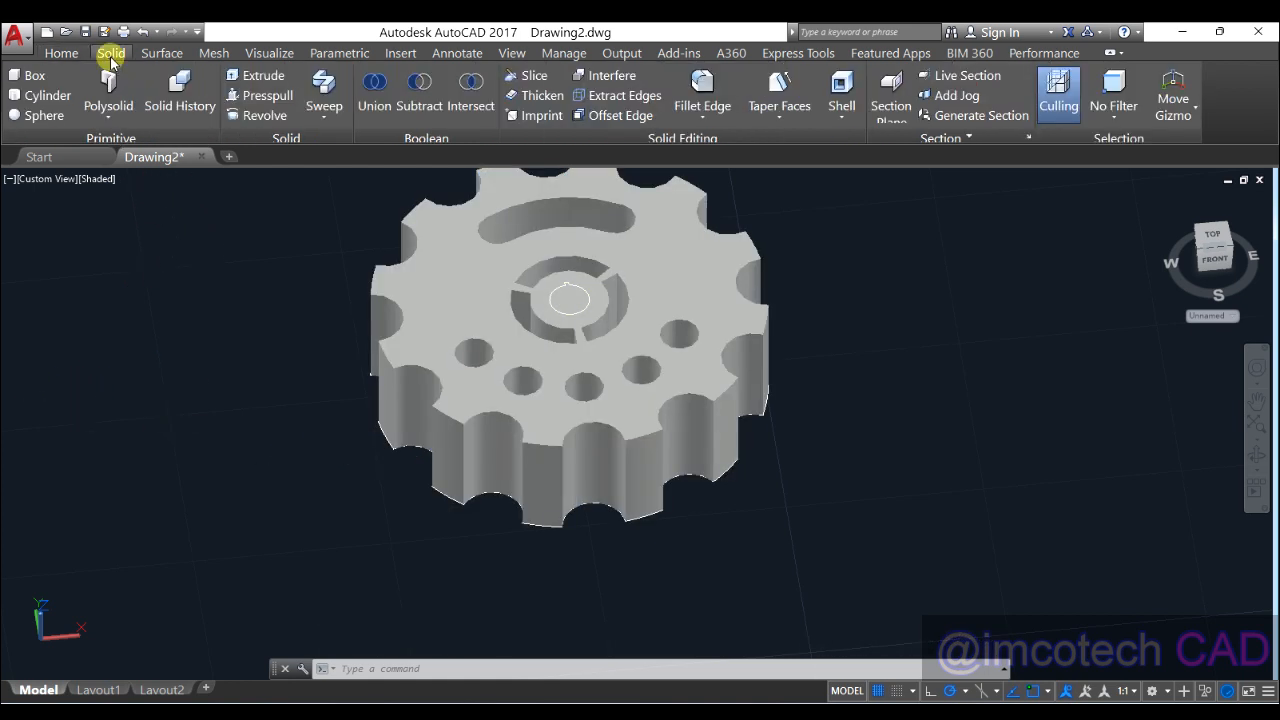
{"action": "left_click", "coordinate": [262, 95]}
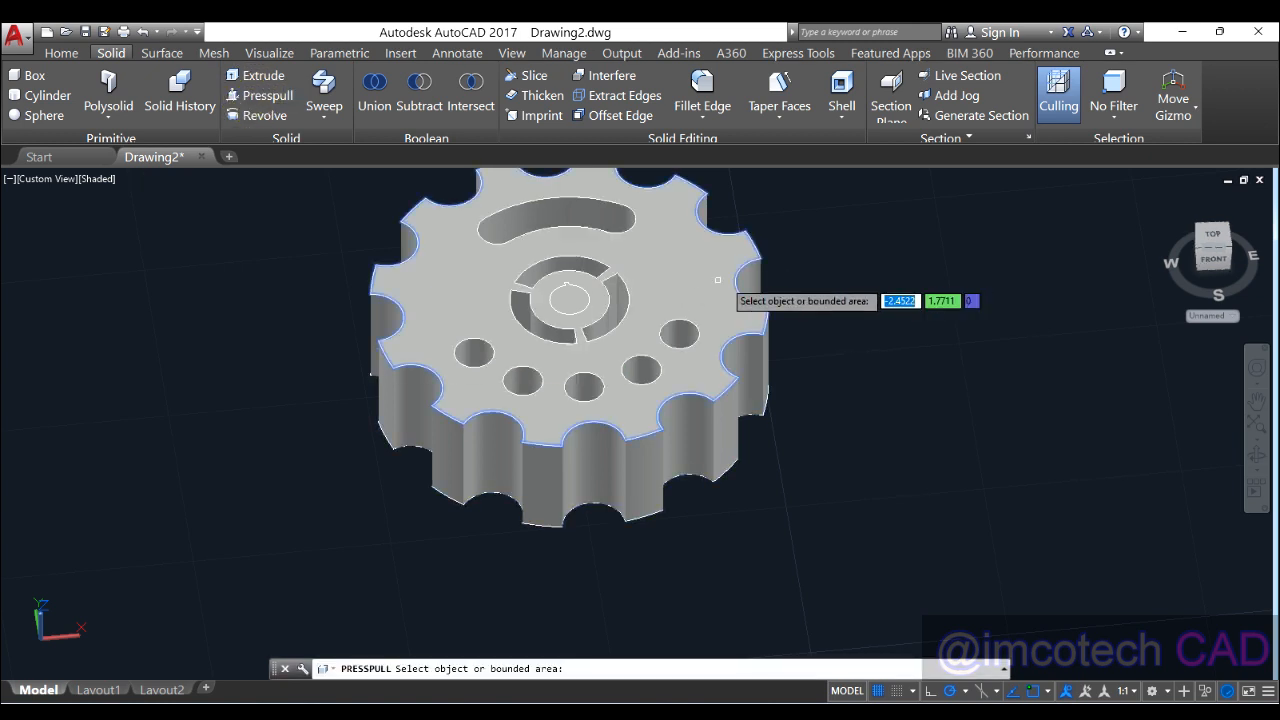
{"action": "middle_click_drag", "start_coordinate": [760, 278], "coordinate": [759, 312]}
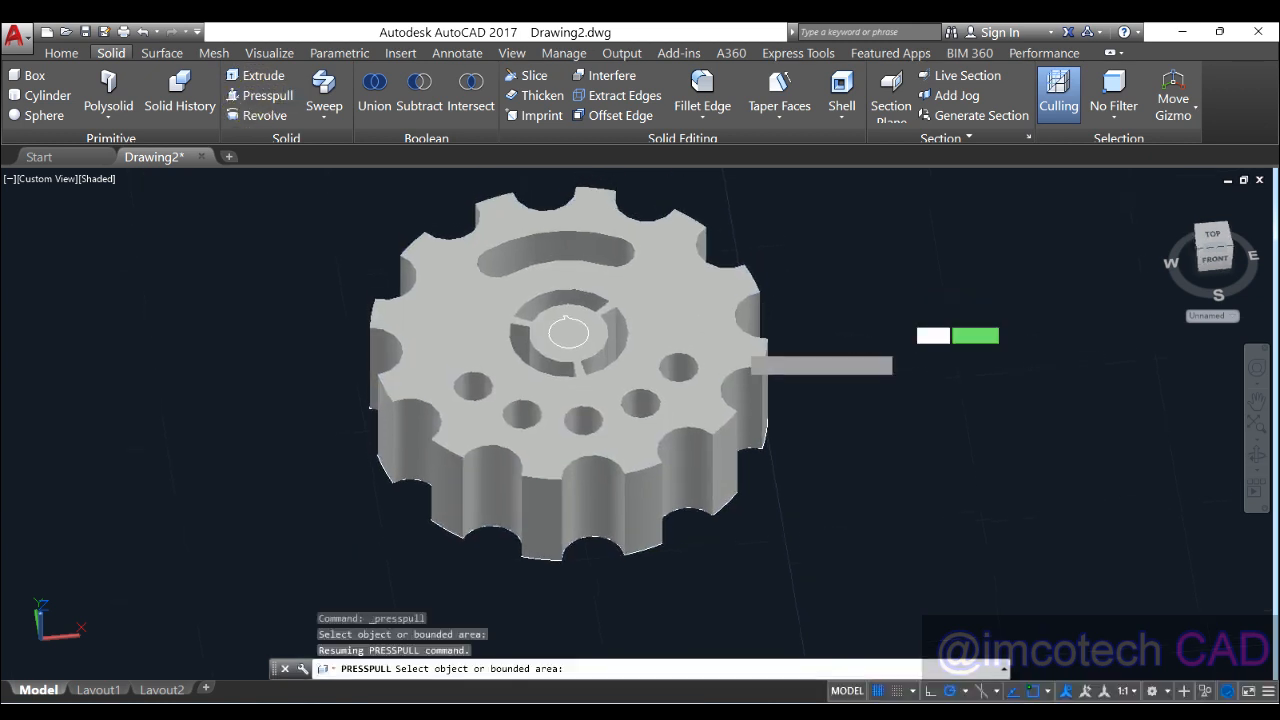
{"action": "left_click", "coordinate": [568, 333]}
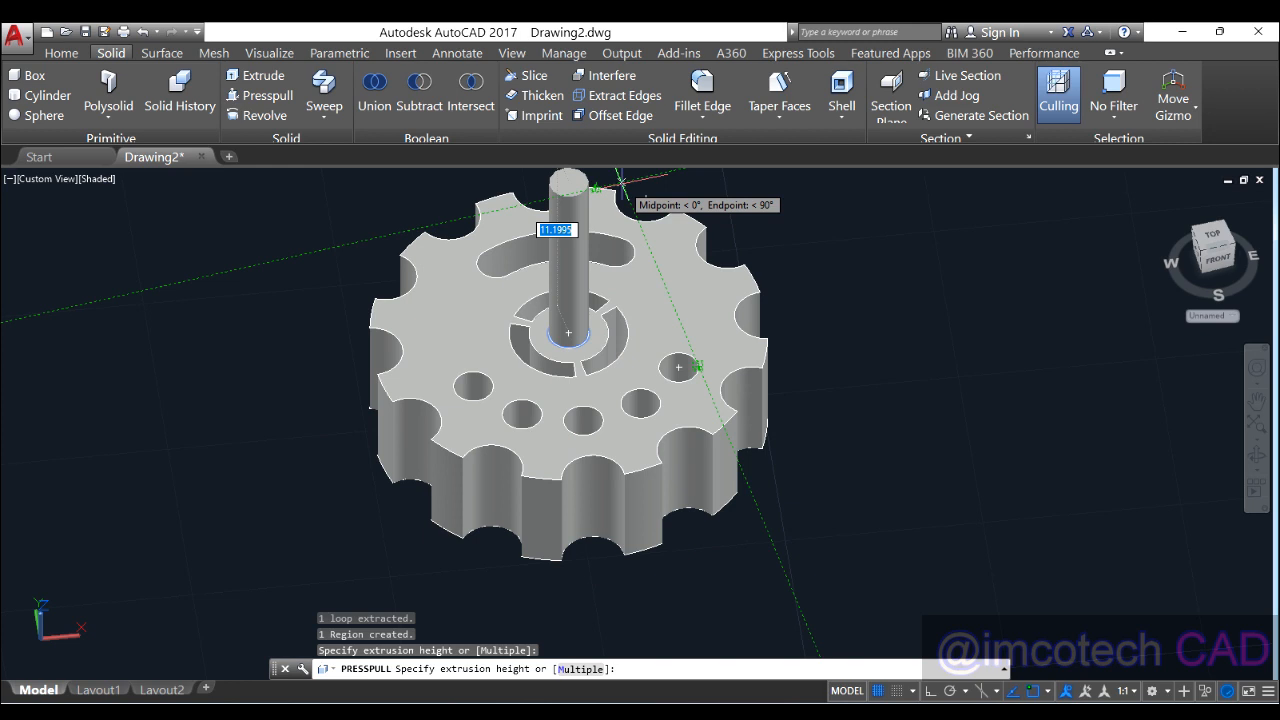
{"action": "type", "text": "-6"}
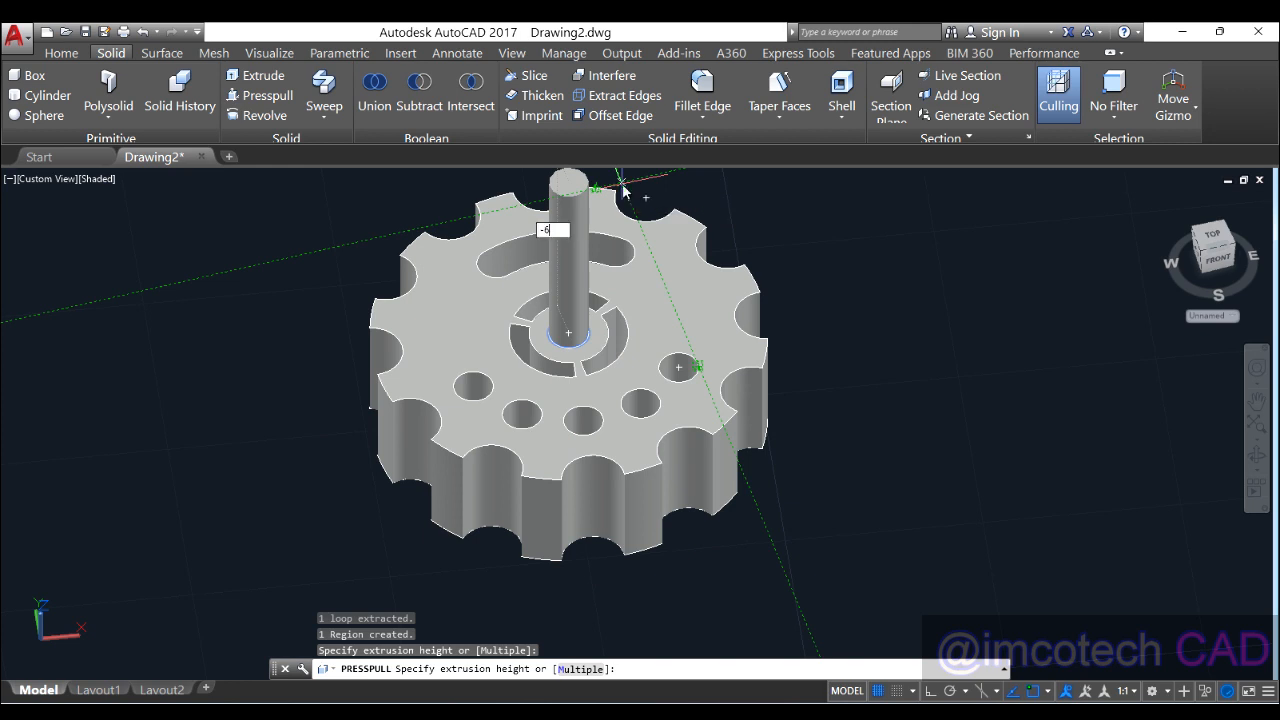
{"action": "key", "text": "Return"}
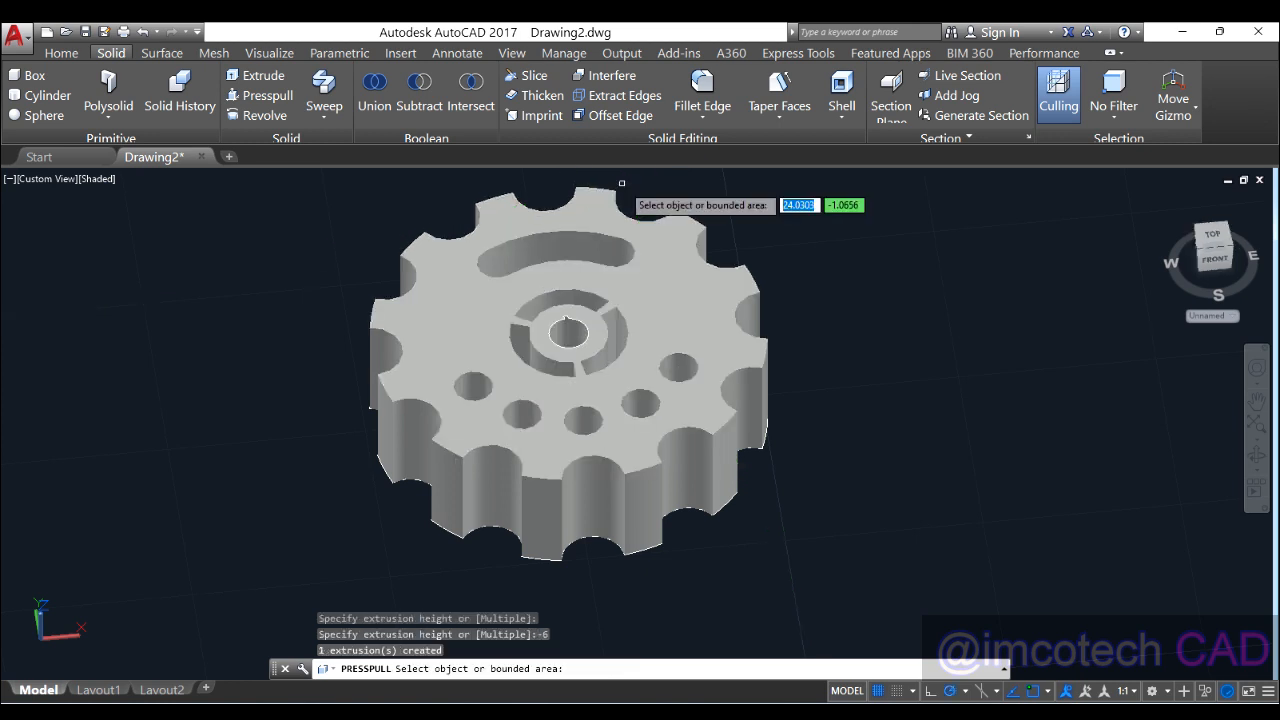
{"action": "key", "text": "Return"}
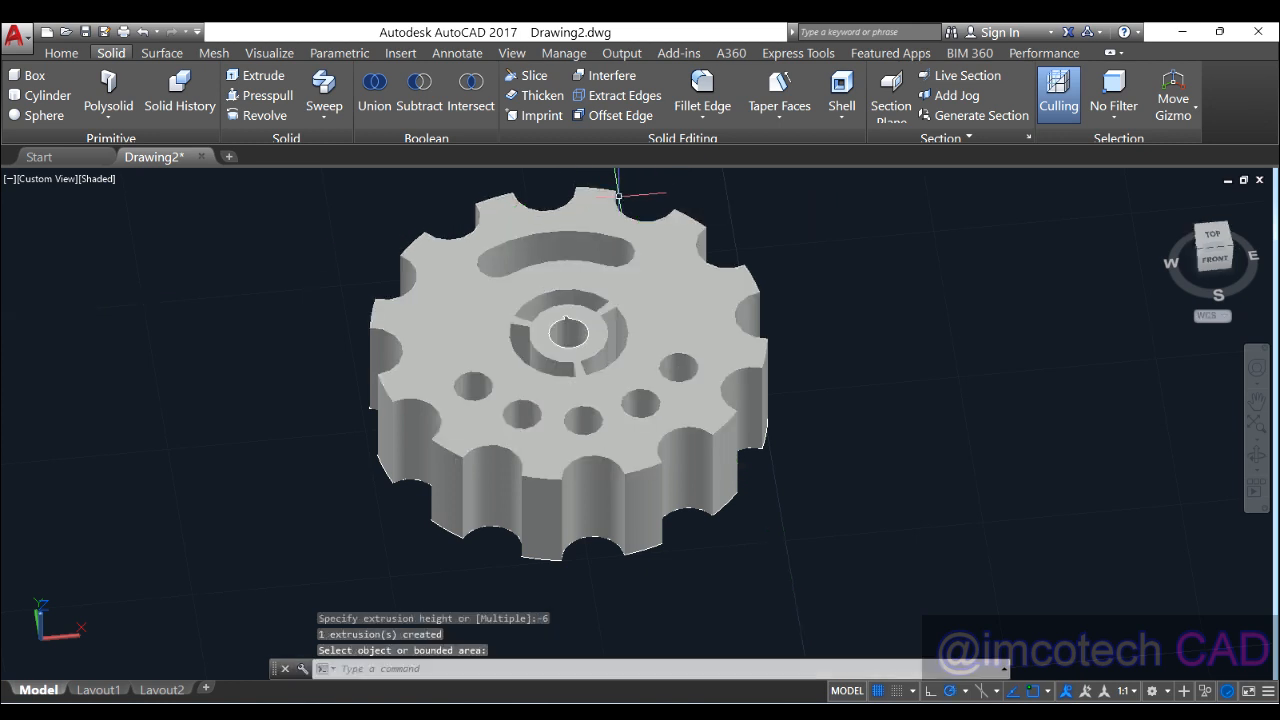
{"action": "middle_click_drag", "start_coordinate": [609, 337], "coordinate": [574, 469], "text": "shift"}
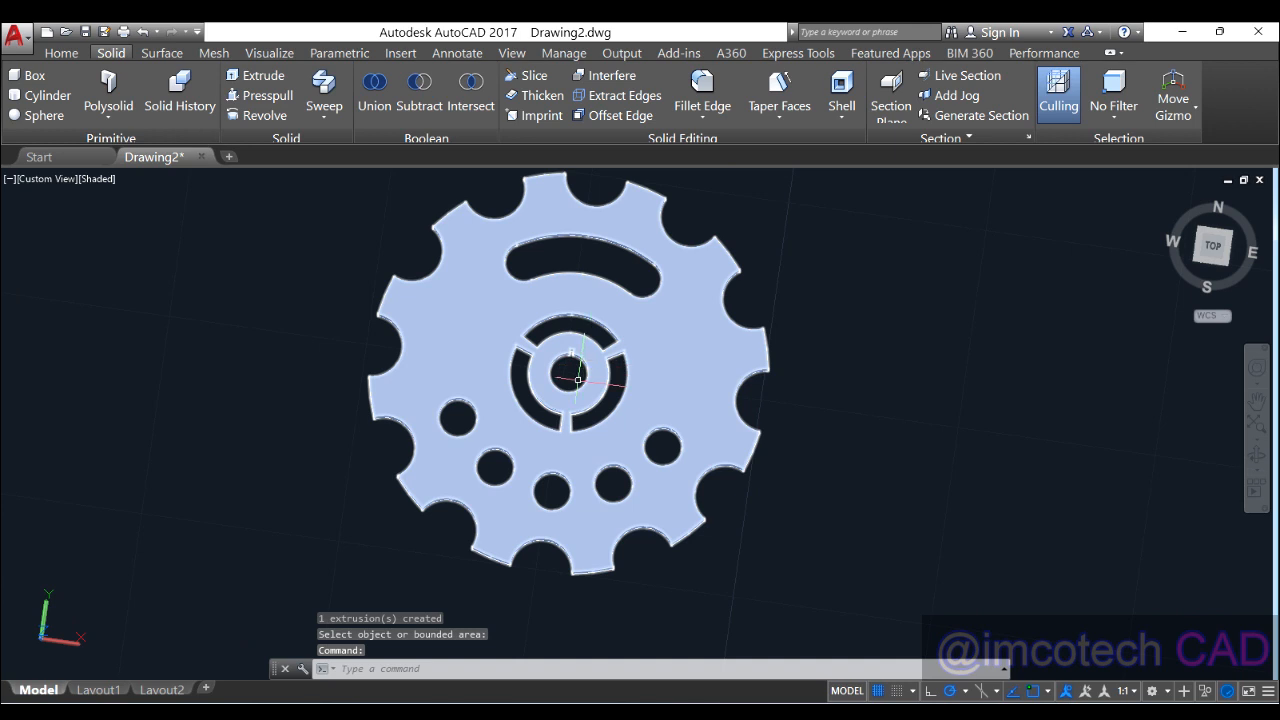
{"action": "scroll", "coordinate": [576, 370], "scroll_direction": "up", "scroll_amount": 3}
{"action": "scroll", "coordinate": [574, 363], "scroll_direction": "down", "scroll_amount": 2}
{"action": "scroll", "coordinate": [570, 331], "scroll_direction": "up", "scroll_amount": 4}
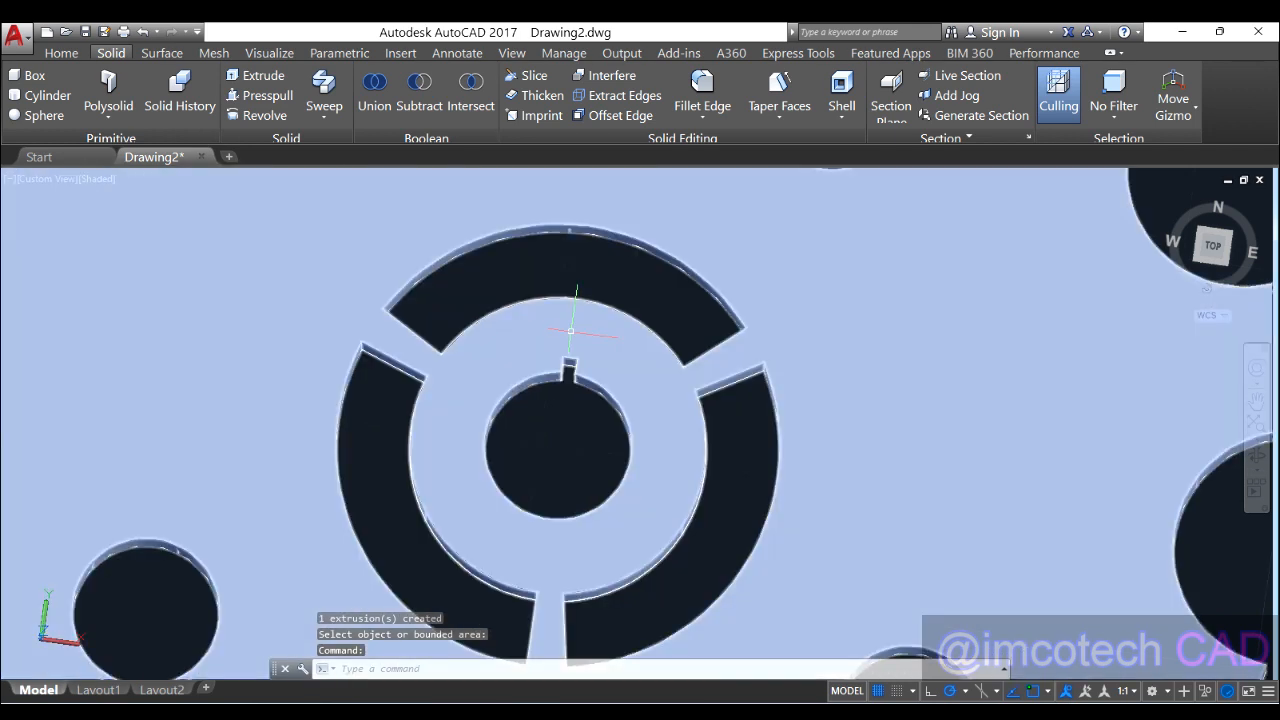
{"action": "scroll", "coordinate": [570, 331], "scroll_direction": "up", "scroll_amount": 1}
{"action": "scroll", "coordinate": [570, 331], "scroll_direction": "down", "scroll_amount": 4}
{"action": "middle_click_drag", "start_coordinate": [656, 467], "coordinate": [686, 237], "text": "shift"}
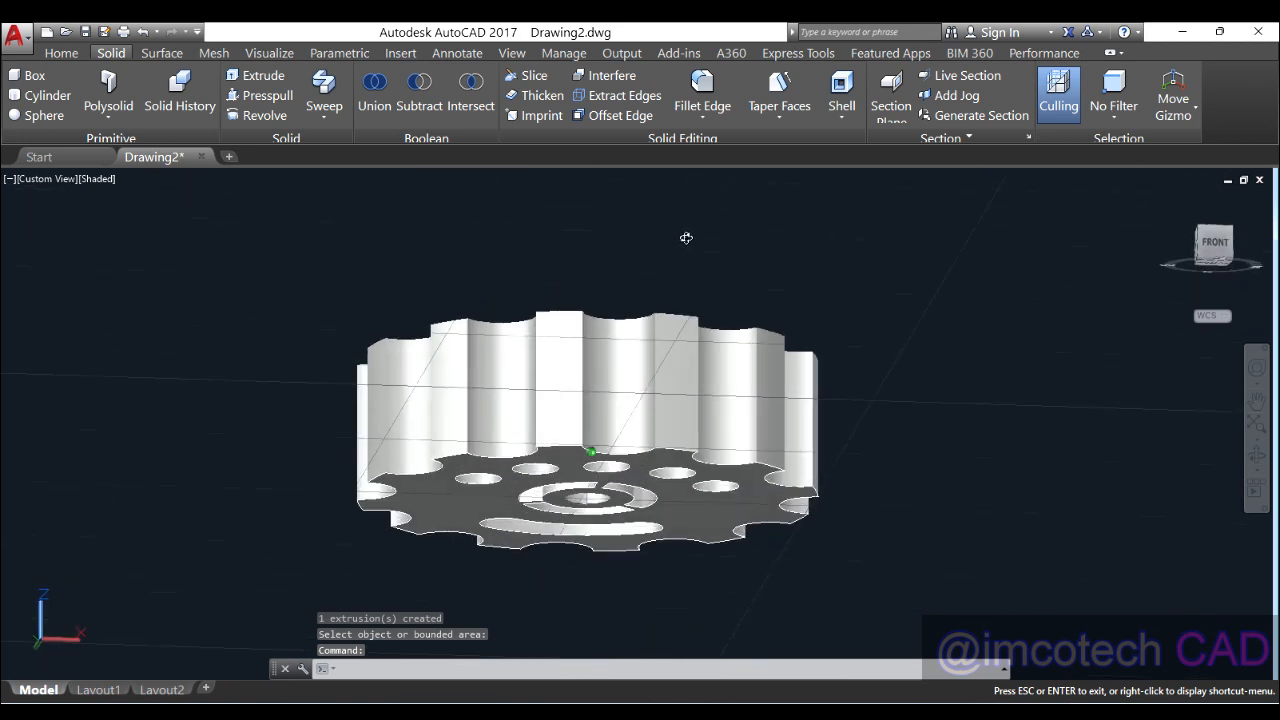
{"action": "scroll", "coordinate": [687, 236], "scroll_direction": "up", "scroll_amount": 1}
{"action": "middle_click_drag", "start_coordinate": [661, 509], "coordinate": [680, 352]}
{"action": "scroll", "coordinate": [680, 352], "scroll_direction": "up", "scroll_amount": 1}
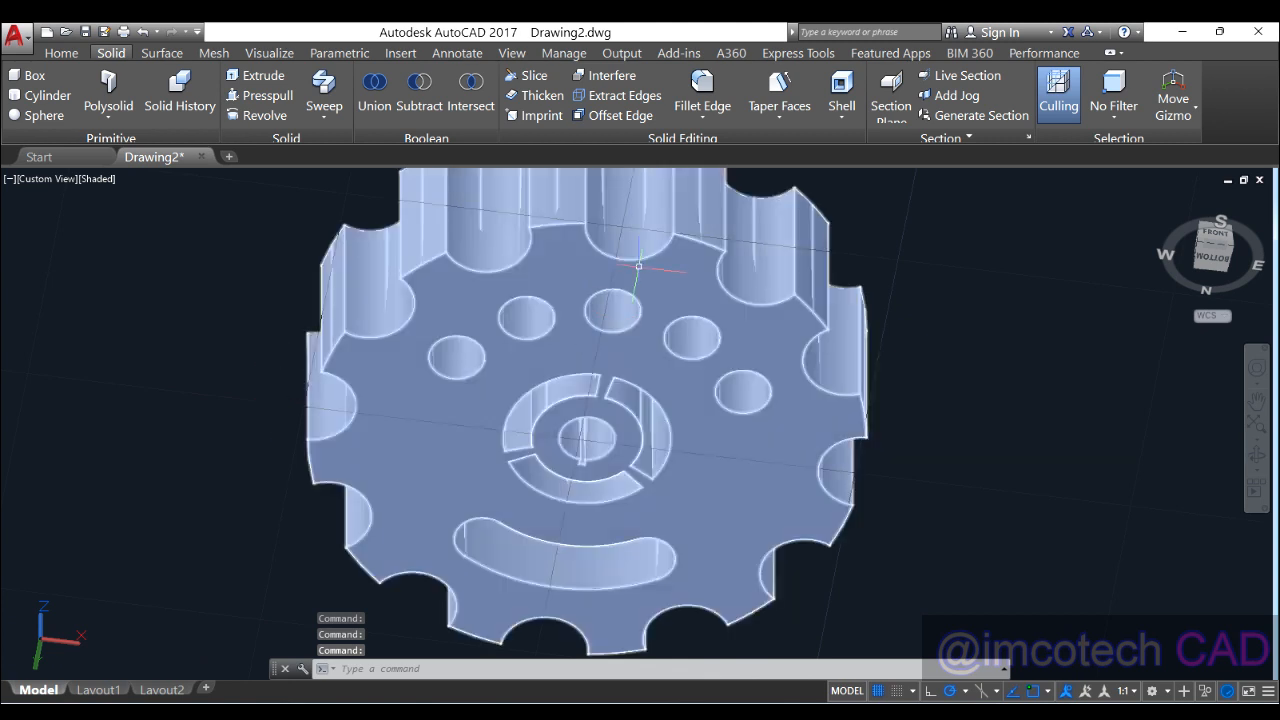
{"action": "middle_click_drag", "start_coordinate": [638, 266], "coordinate": [657, 428], "text": "shift"}
{"action": "scroll", "coordinate": [660, 424], "scroll_direction": "up", "scroll_amount": 4}
{"action": "scroll", "coordinate": [660, 424], "scroll_direction": "down", "scroll_amount": 8}
Step: Move the gear solid to the right and delete the 14 leftover 2D profiles
{"action": "left_click", "coordinate": [670, 368]}
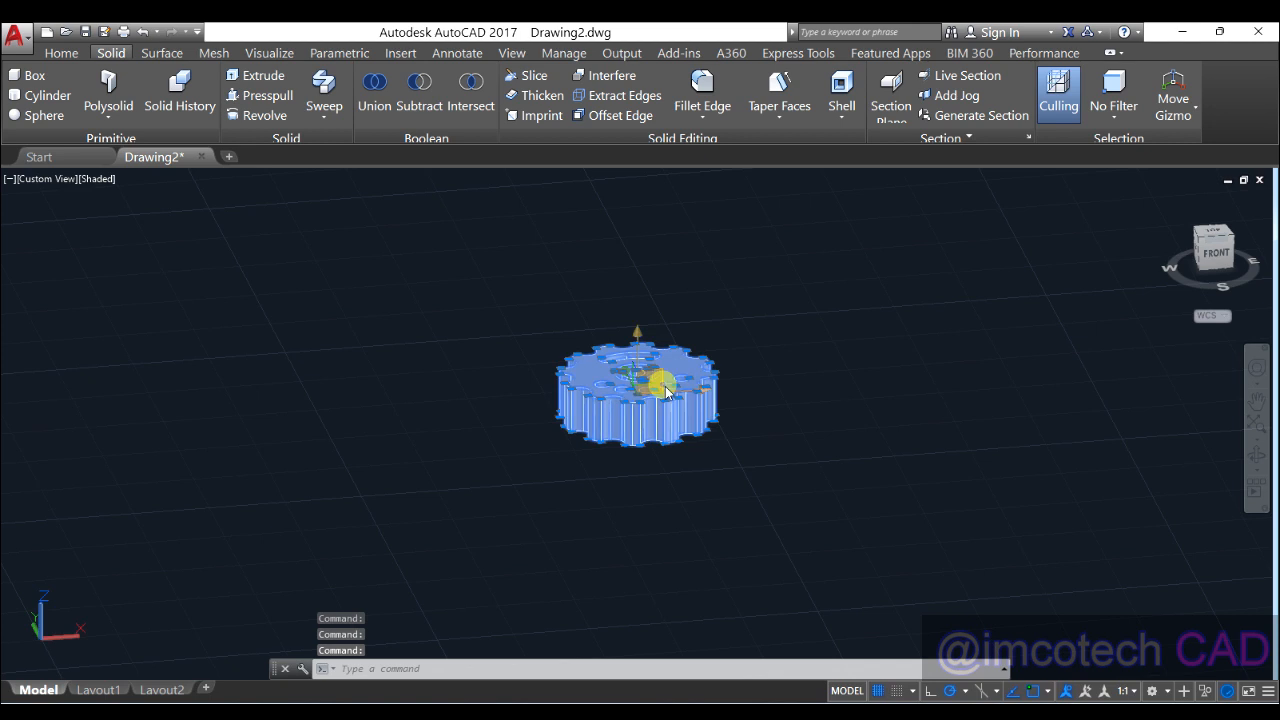
{"action": "left_click", "coordinate": [672, 362]}
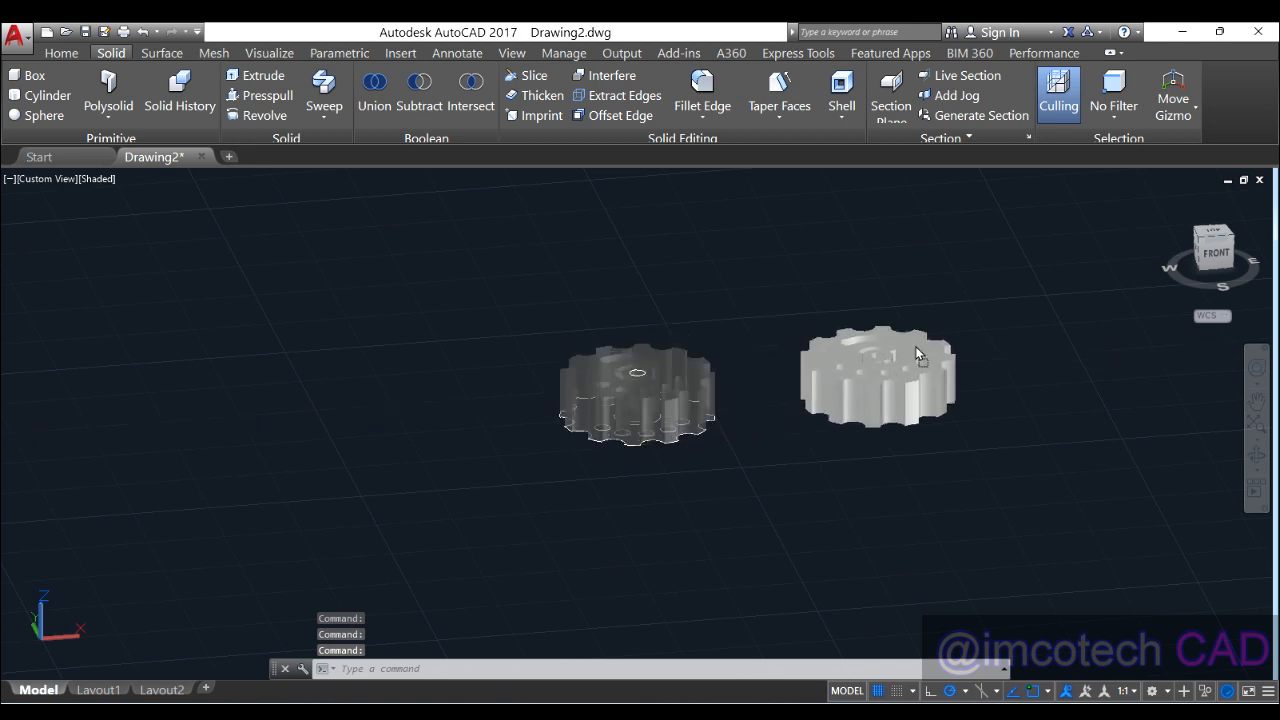
{"action": "left_click", "coordinate": [443, 343]}
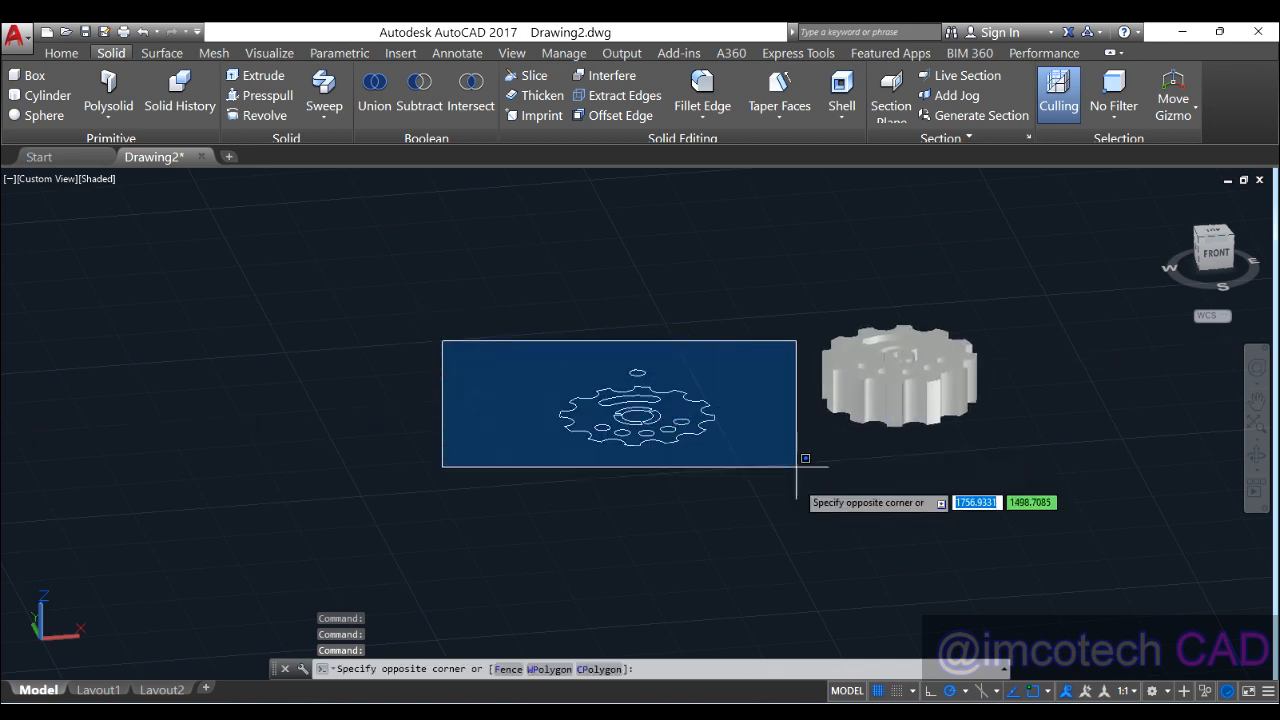
{"action": "left_click", "coordinate": [791, 497]}
{"action": "key", "text": "Delete"}
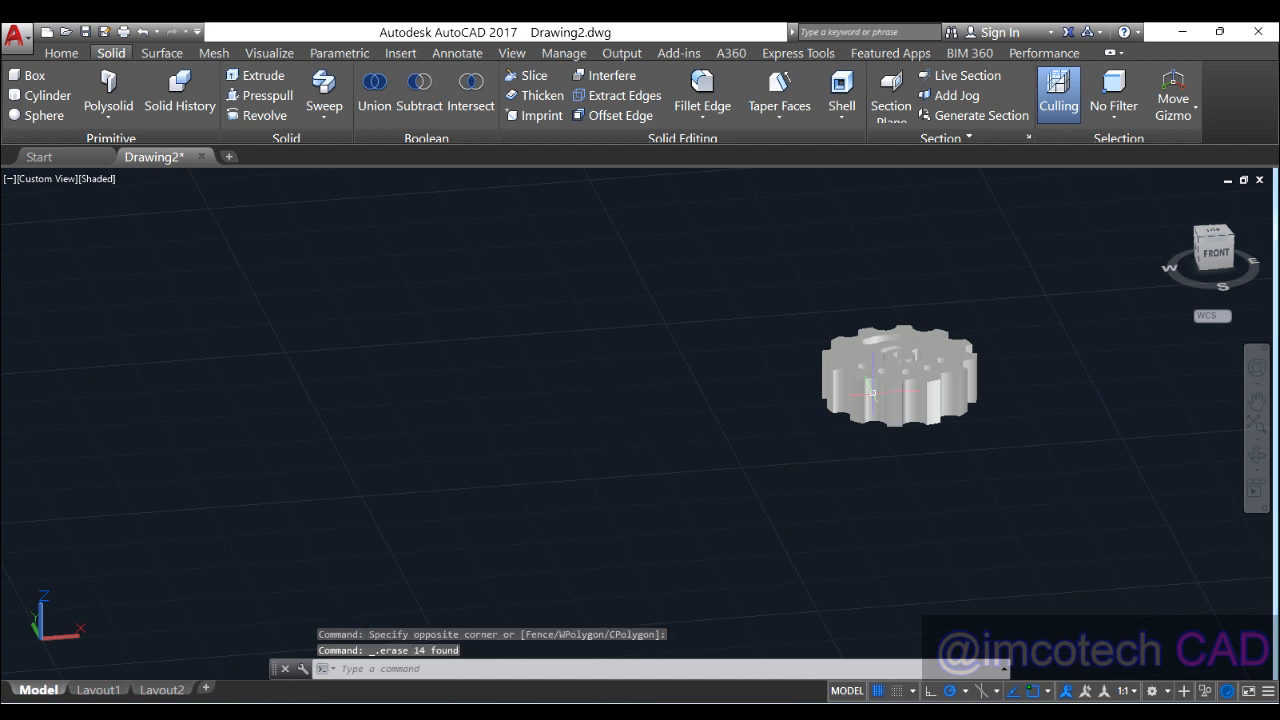
Step: Deselect the gear and orbit to a near-top view of it
{"action": "left_click", "coordinate": [922, 360]}
{"action": "key", "text": "Escape"}
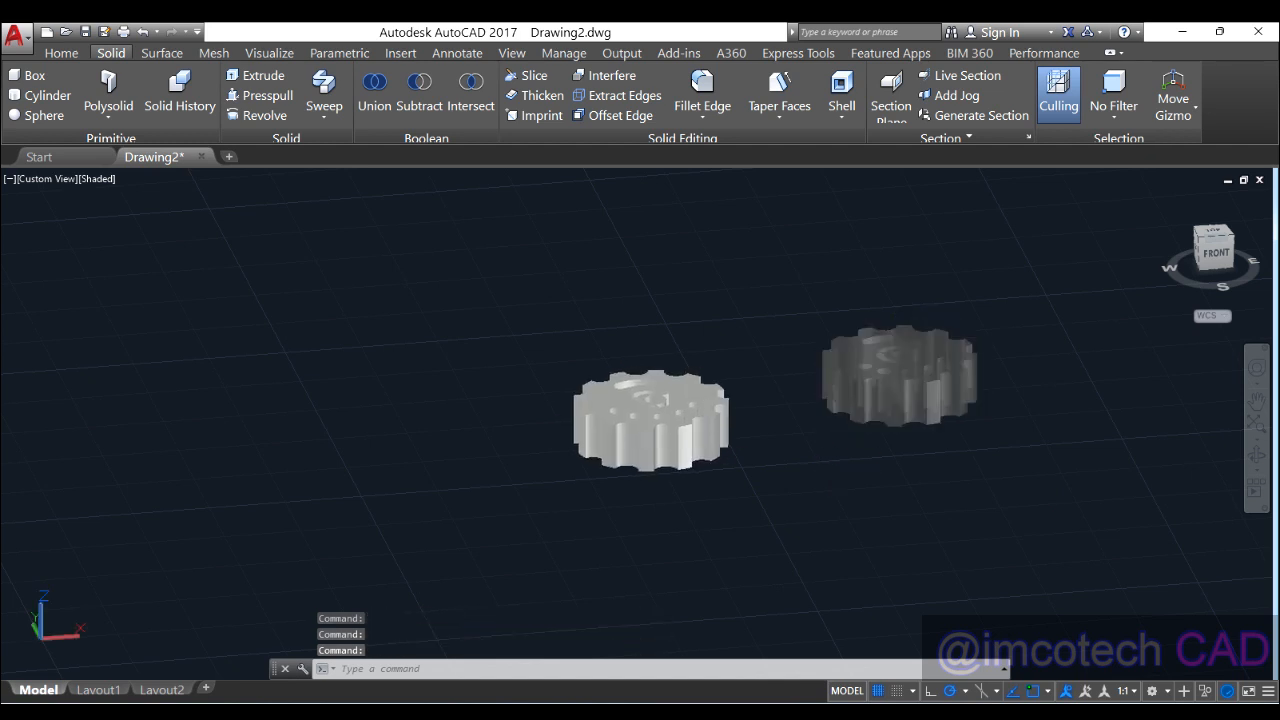
{"action": "scroll", "coordinate": [700, 400], "scroll_direction": "up", "scroll_amount": 3}
{"action": "mouse_move", "coordinate": [694, 400]}
{"action": "middle_mouse_down", "text": "shift"}
{"action": "mouse_move", "coordinate": [694, 514]}
{"action": "mouse_move", "coordinate": [710, 545]}
{"action": "middle_mouse_up", "text": "shift"}
{"action": "scroll", "coordinate": [710, 545], "scroll_direction": "up", "scroll_amount": 4}
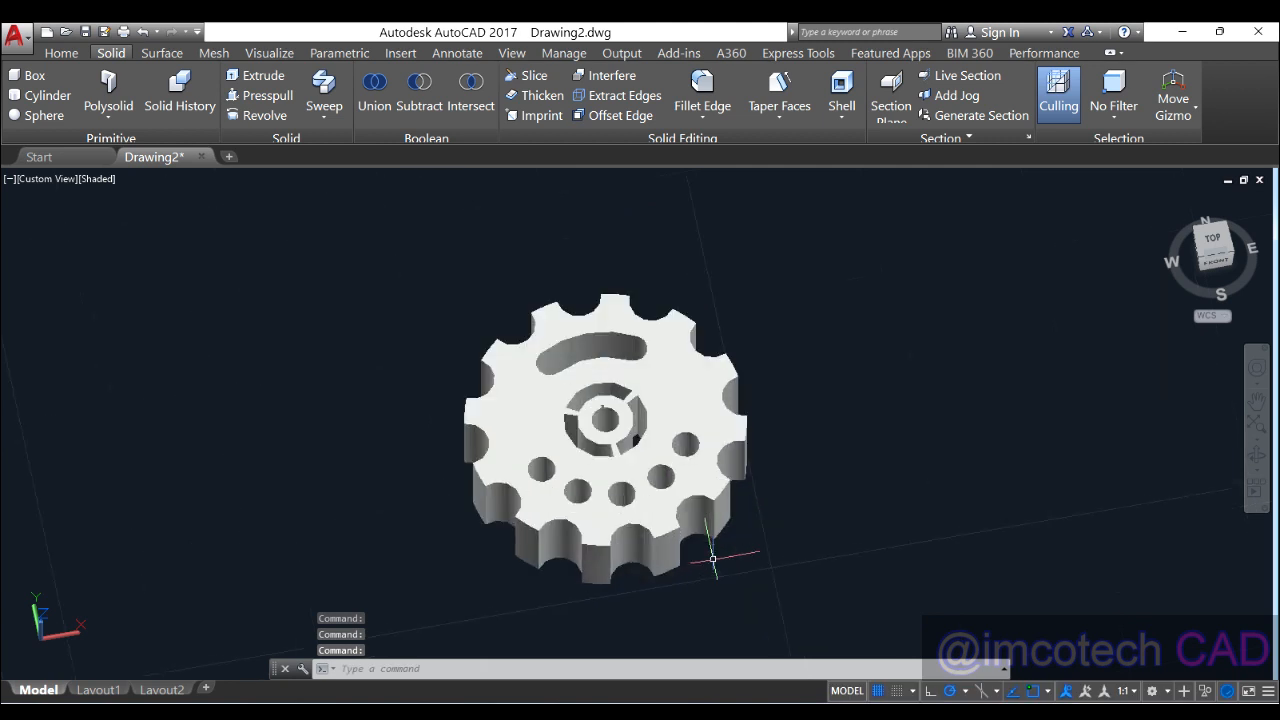
{"action": "left_click", "coordinate": [690, 380]}
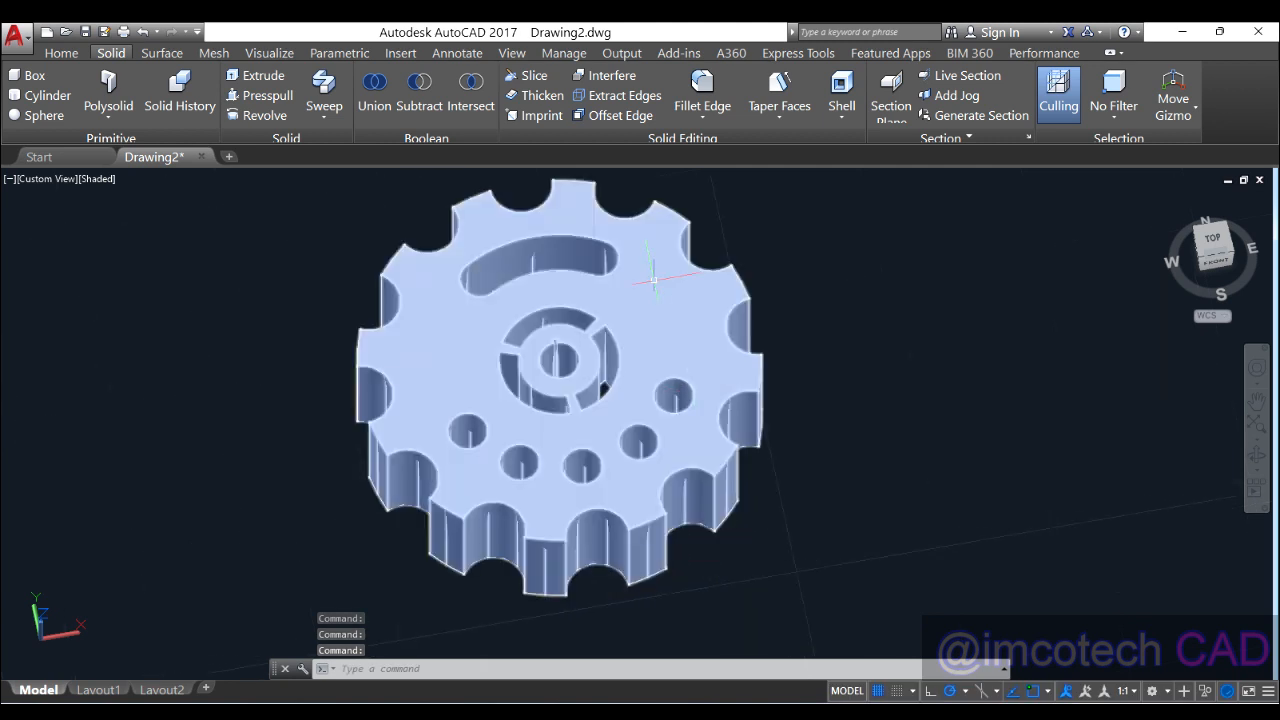
{"action": "right_click", "coordinate": [668, 334]}
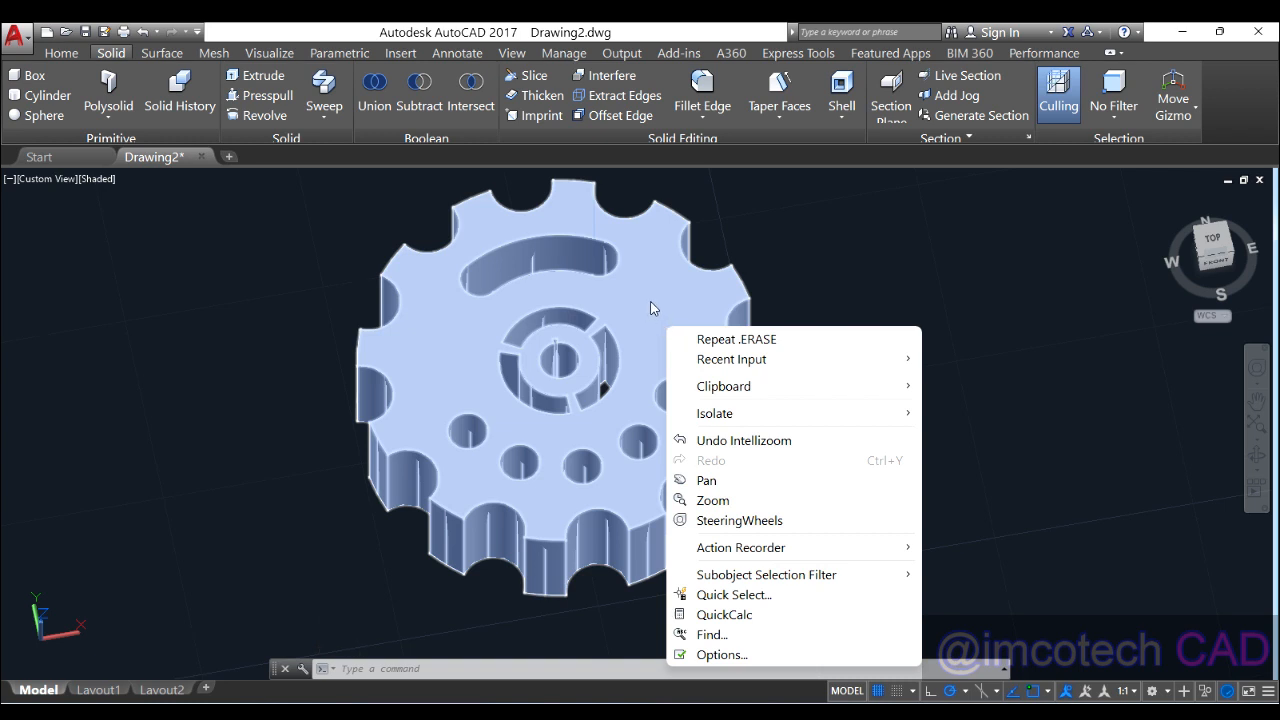
{"action": "left_click", "coordinate": [727, 652]}
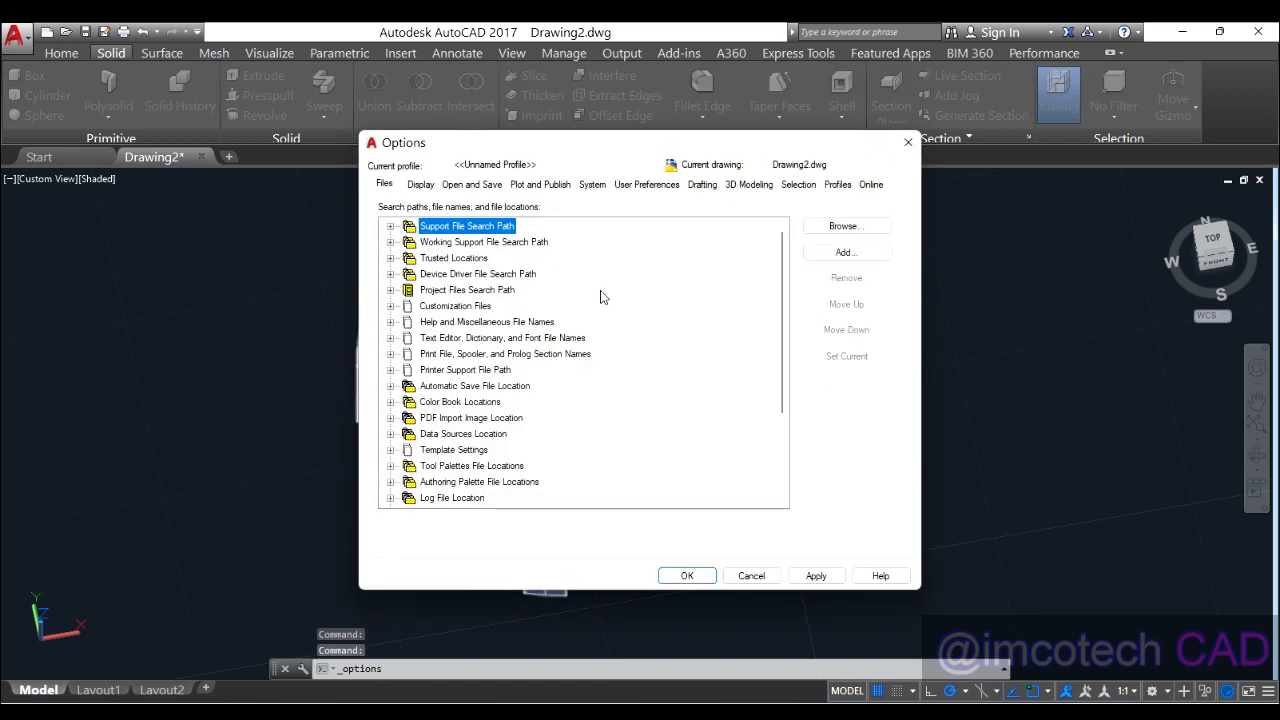
{"action": "left_click", "coordinate": [907, 143]}
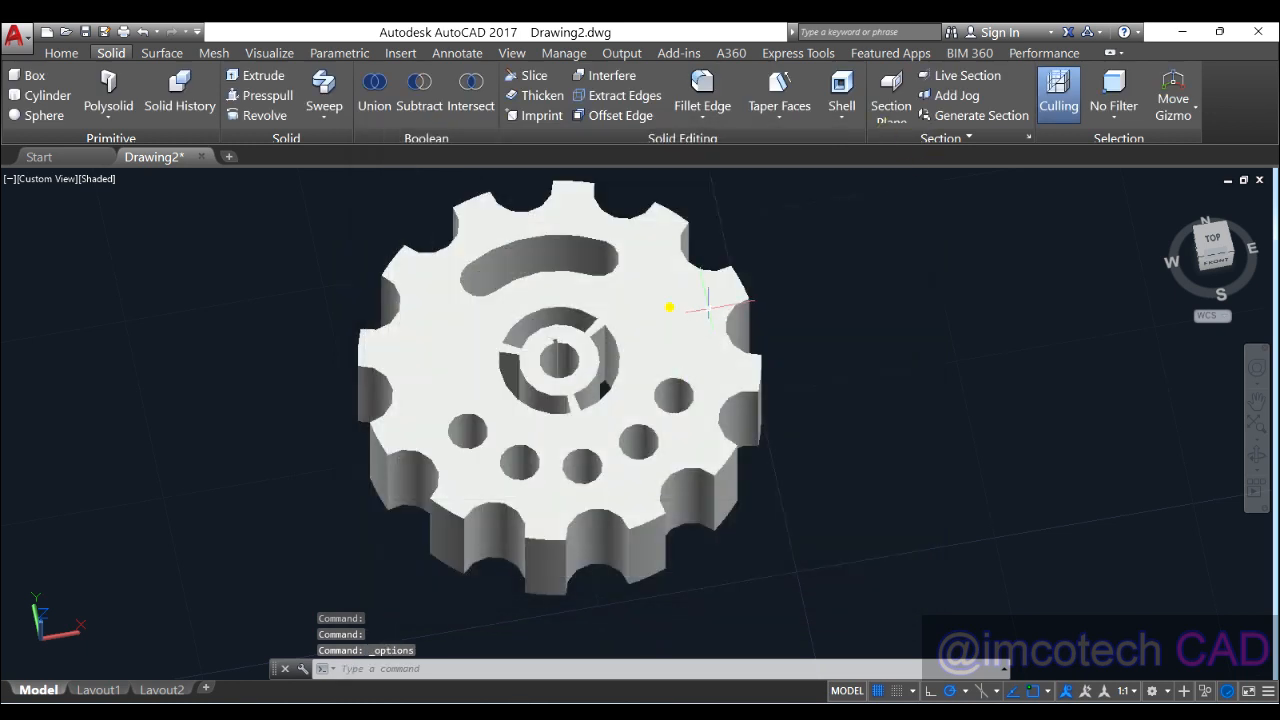
Step: Set the gear solid's colour to Green in its Properties palette
{"action": "left_click", "coordinate": [591, 306]}
{"action": "right_click", "coordinate": [672, 315]}
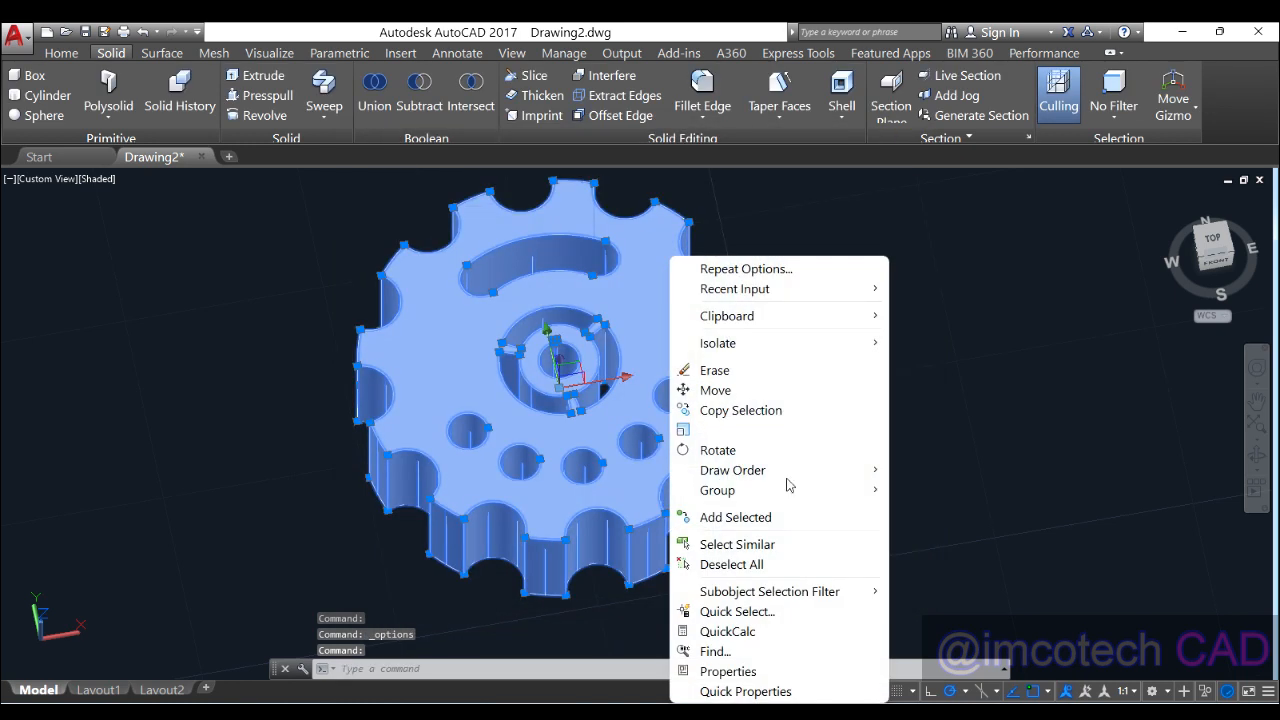
{"action": "left_click", "coordinate": [743, 671]}
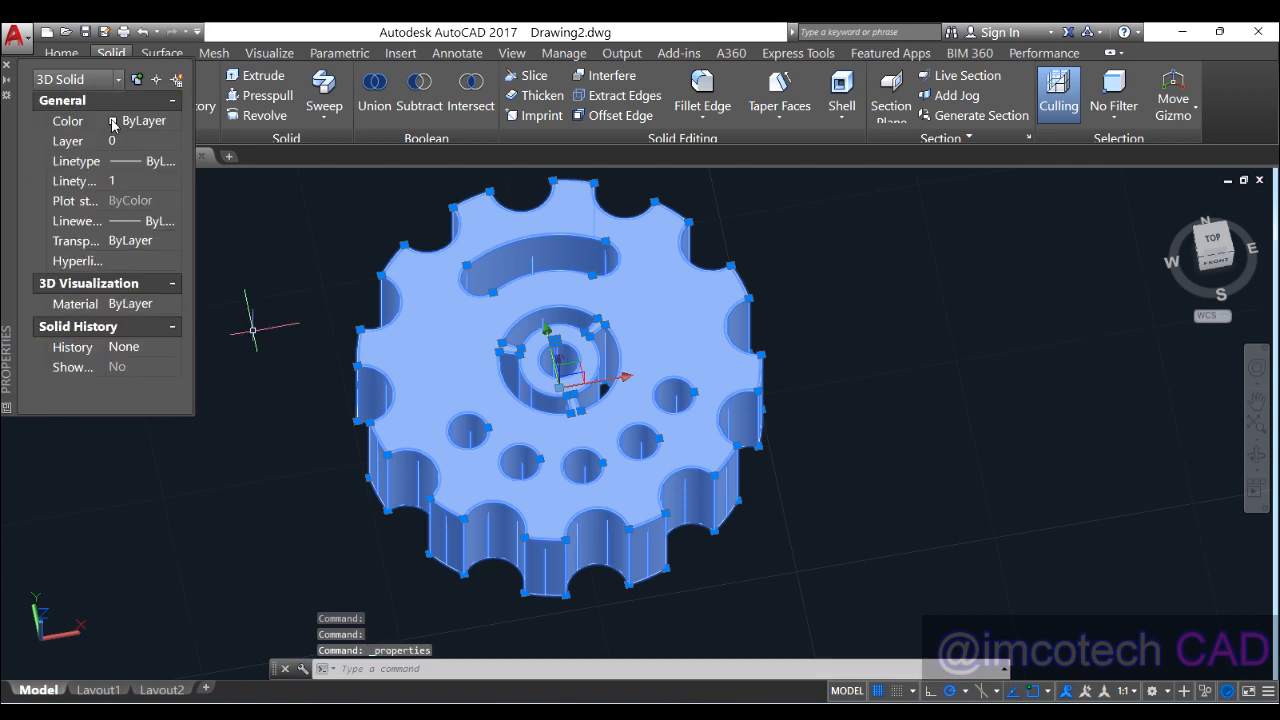
{"action": "left_click", "coordinate": [113, 122]}
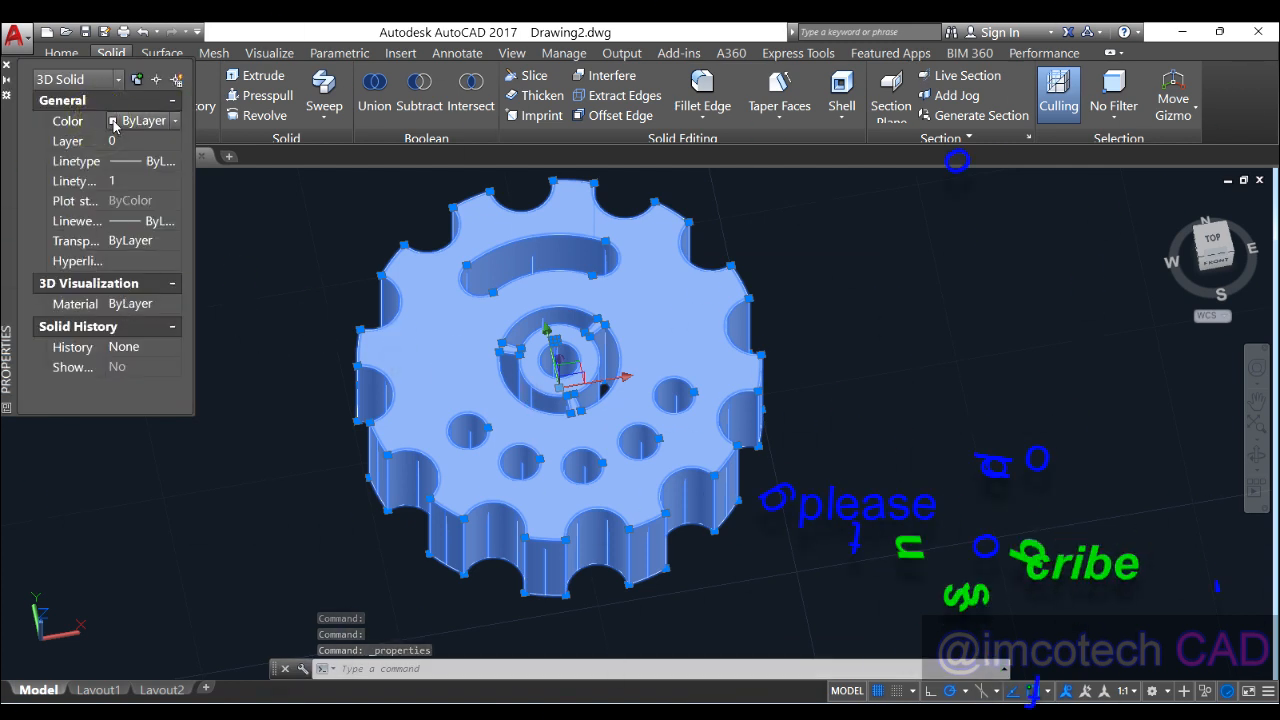
{"action": "left_click", "coordinate": [121, 80]}
{"action": "left_click", "coordinate": [121, 80]}
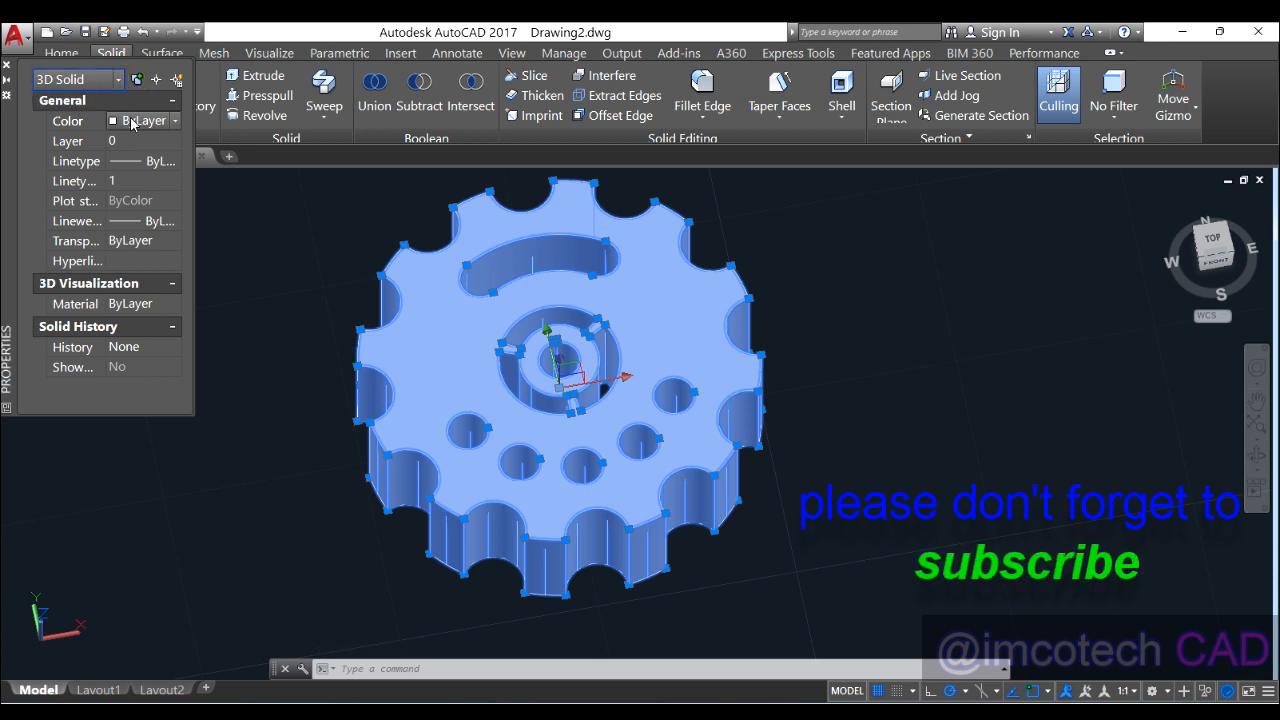
{"action": "left_click", "coordinate": [133, 121]}
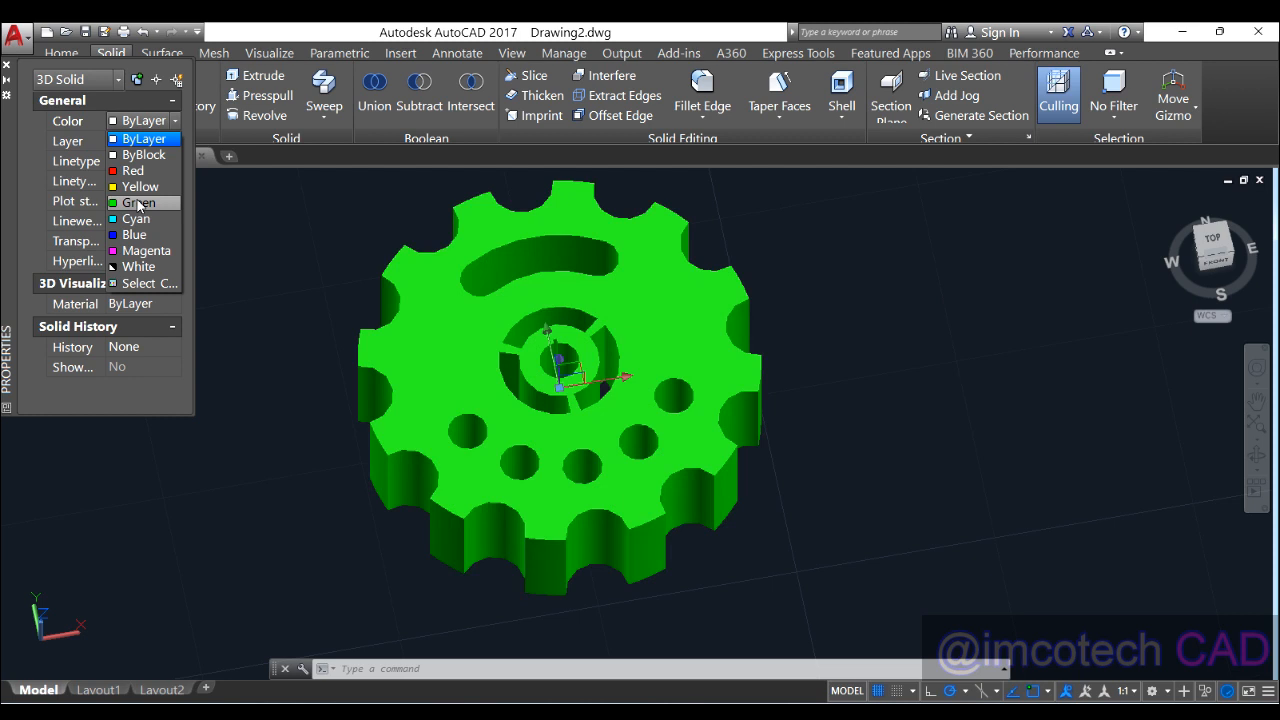
{"action": "left_click", "coordinate": [138, 203]}
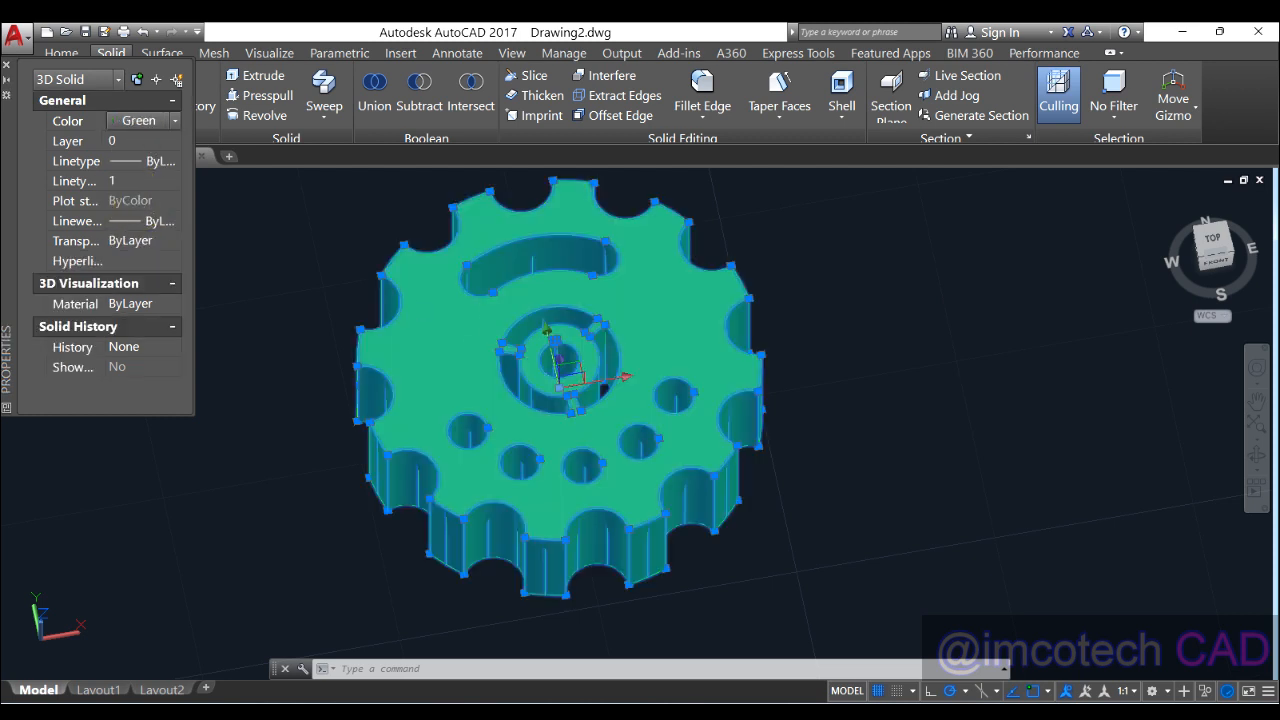
Step: Deselect the gear and close the Properties palette
{"action": "key", "text": "Escape"}
{"action": "left_click", "coordinate": [240, 246]}
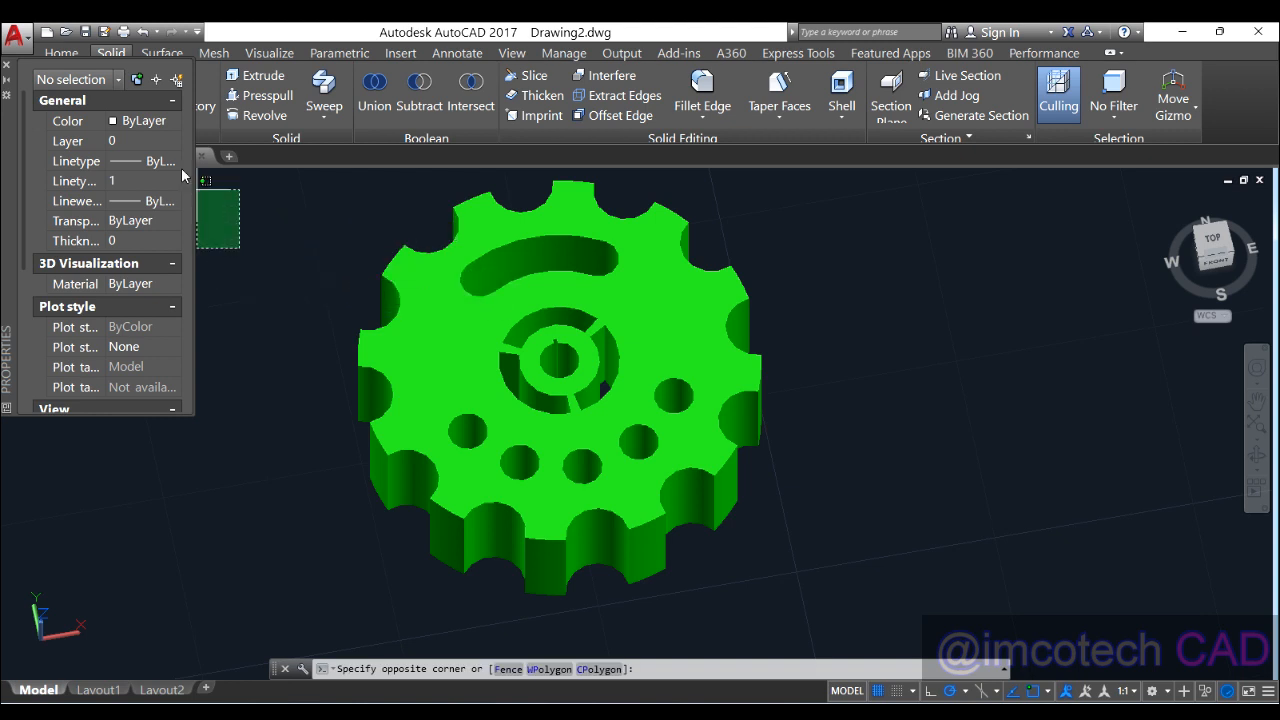
{"action": "key", "text": "Escape"}
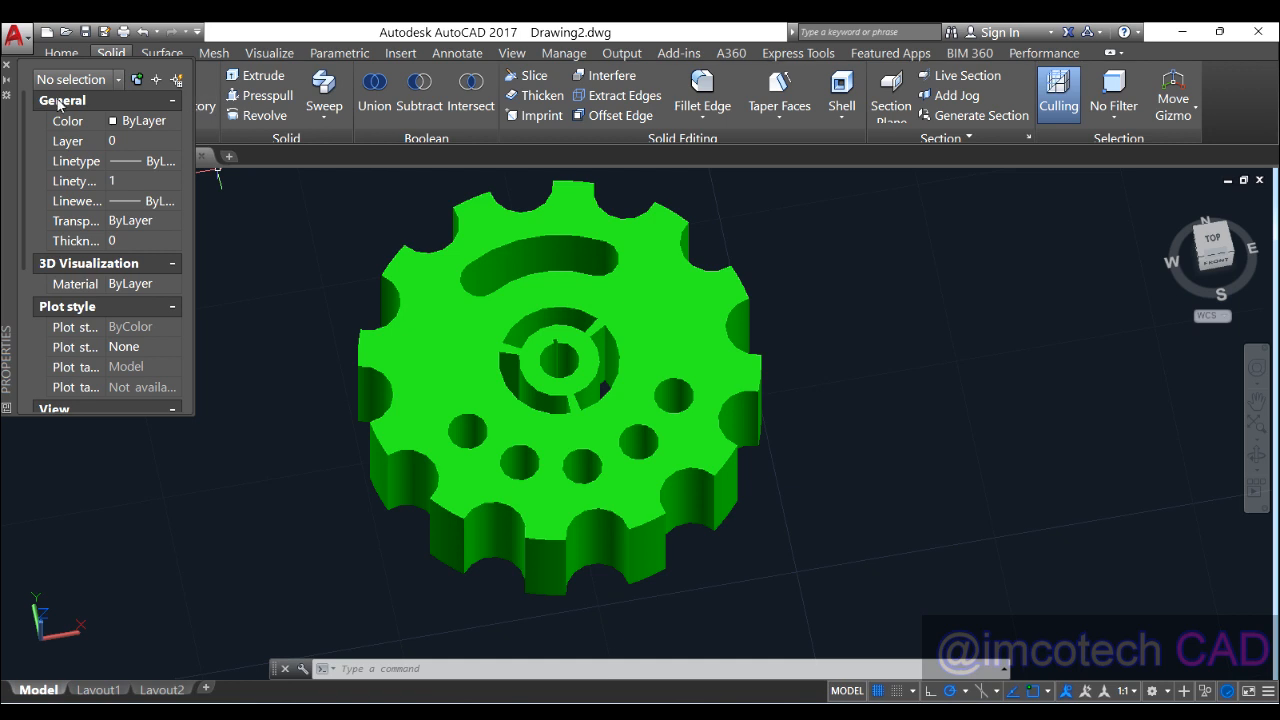
{"action": "left_click", "coordinate": [6, 65]}
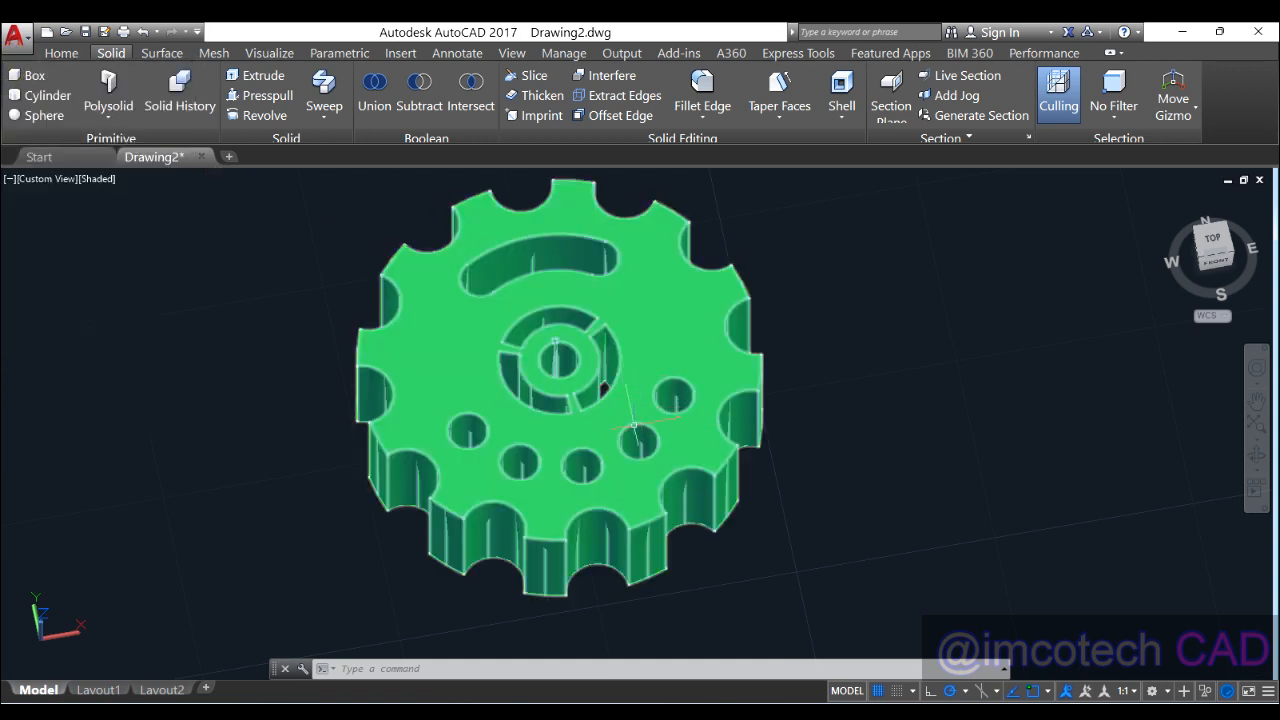
{"action": "middle_click_drag", "start_coordinate": [830, 340], "coordinate": [846, 451], "text": "shift"}
{"action": "scroll", "coordinate": [765, 382], "scroll_direction": "up", "scroll_amount": 3}
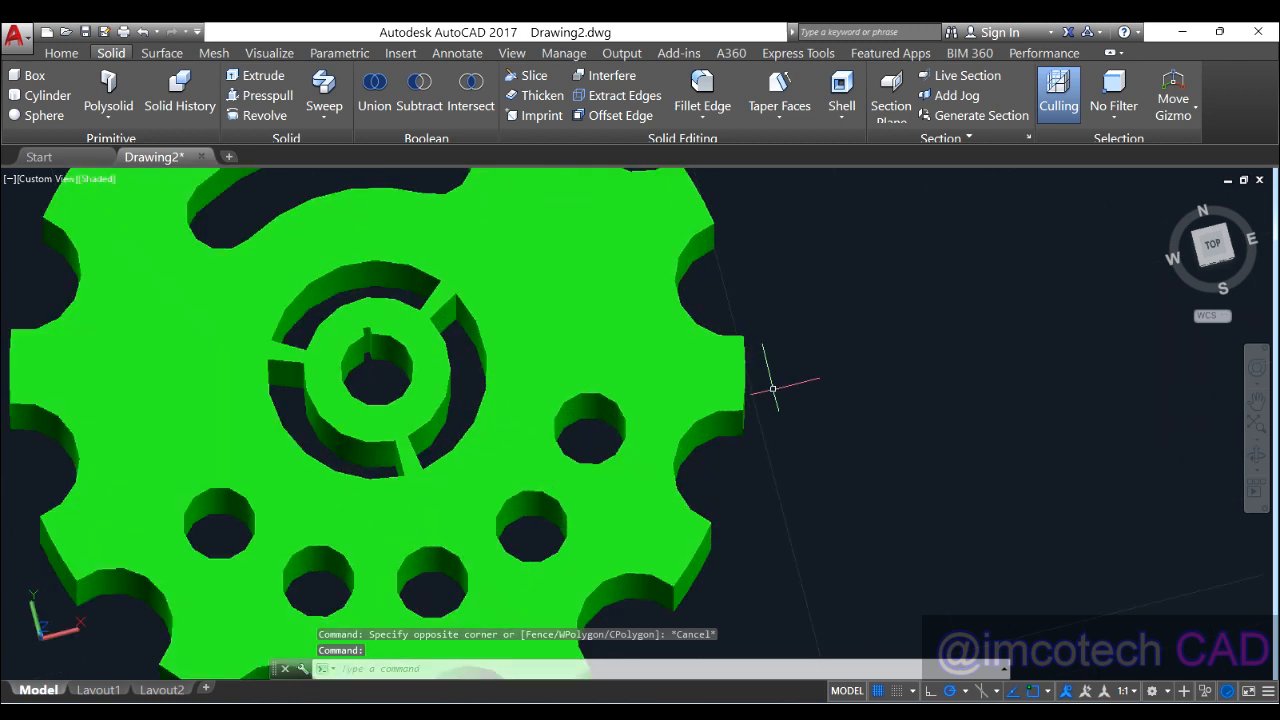
{"action": "scroll", "coordinate": [754, 381], "scroll_direction": "down", "scroll_amount": 3}
{"action": "scroll", "coordinate": [754, 381], "scroll_direction": "up", "scroll_amount": 2}
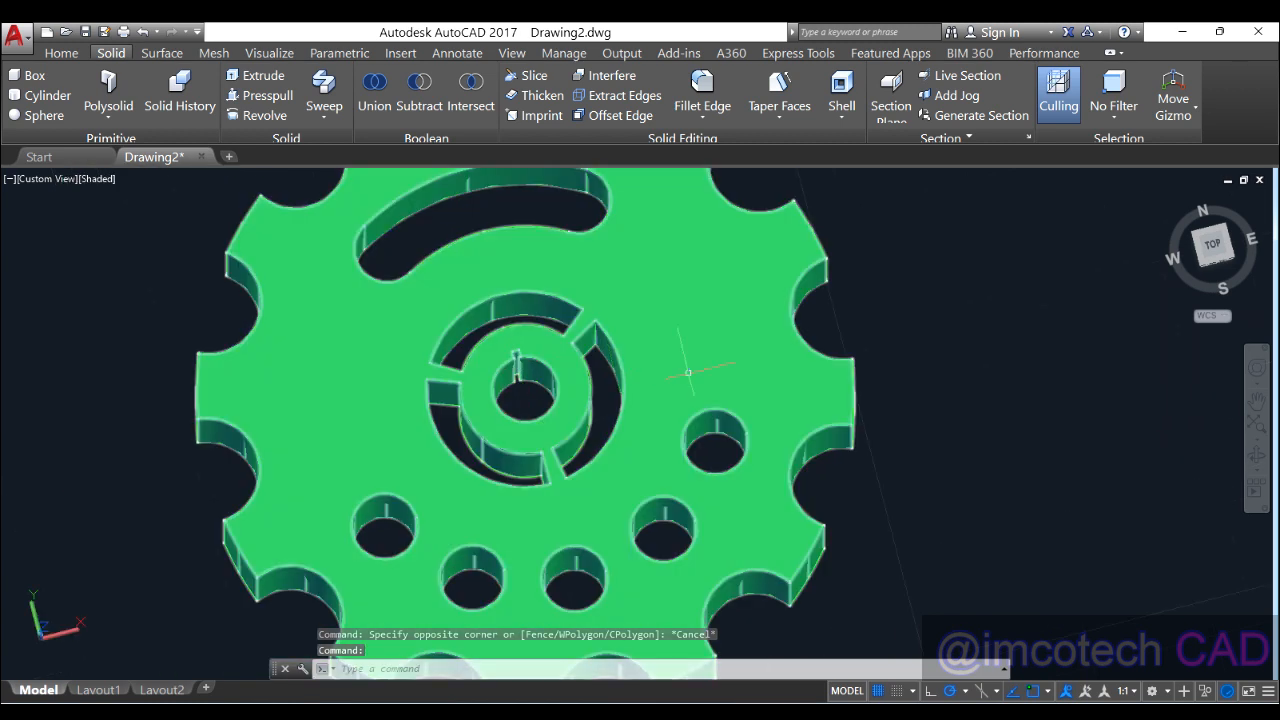
{"action": "scroll", "coordinate": [754, 381], "scroll_direction": "down", "scroll_amount": 2}
{"action": "left_click", "coordinate": [612, 362]}
{"action": "middle_click_drag", "start_coordinate": [735, 432], "coordinate": [770, 440], "text": "shift"}
{"action": "middle_click_drag", "start_coordinate": [563, 474], "coordinate": [857, 371], "text": "shift"}
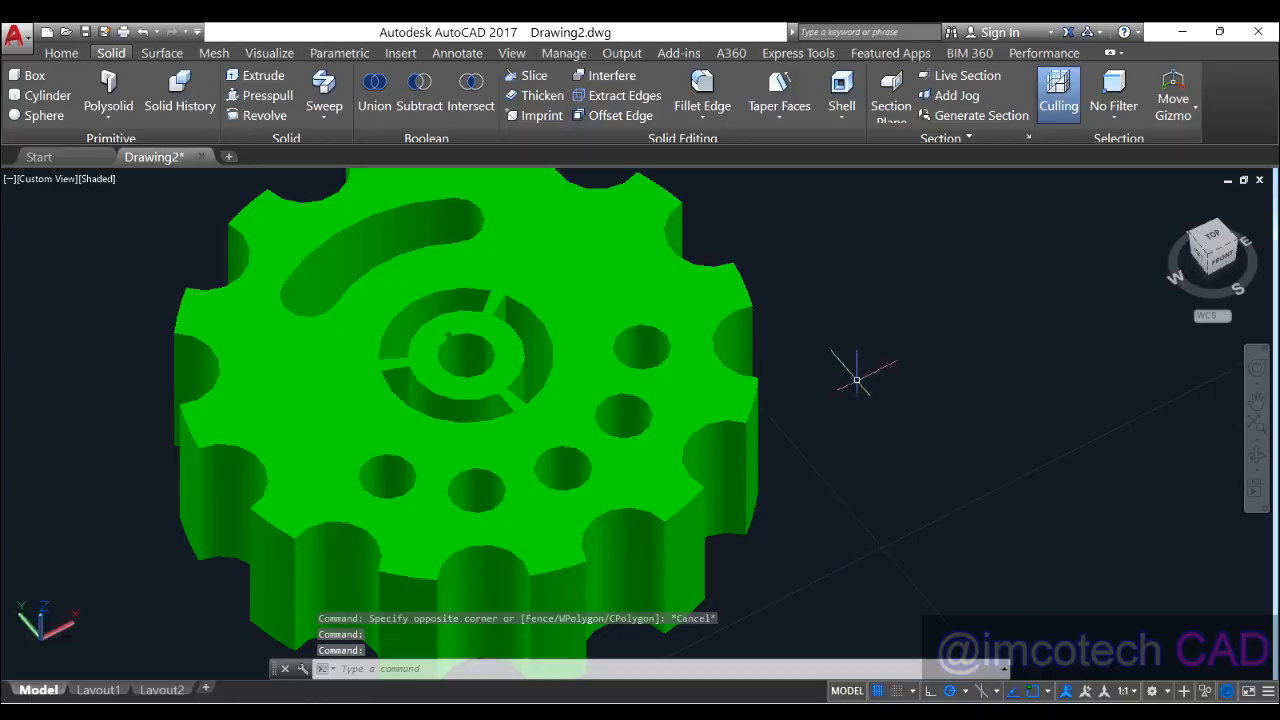